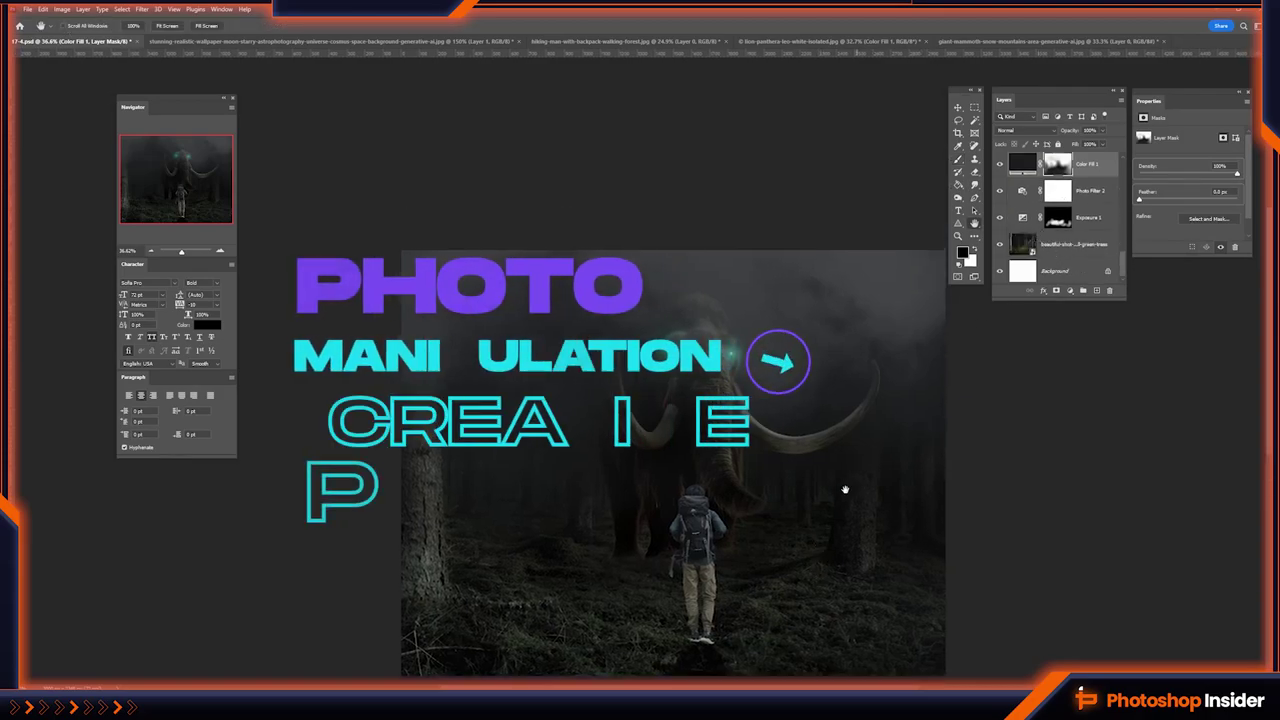
- Add a Photo Filter adjustment with a muted green colour and raised density
left_click_drag(812, 486, 791, 446)
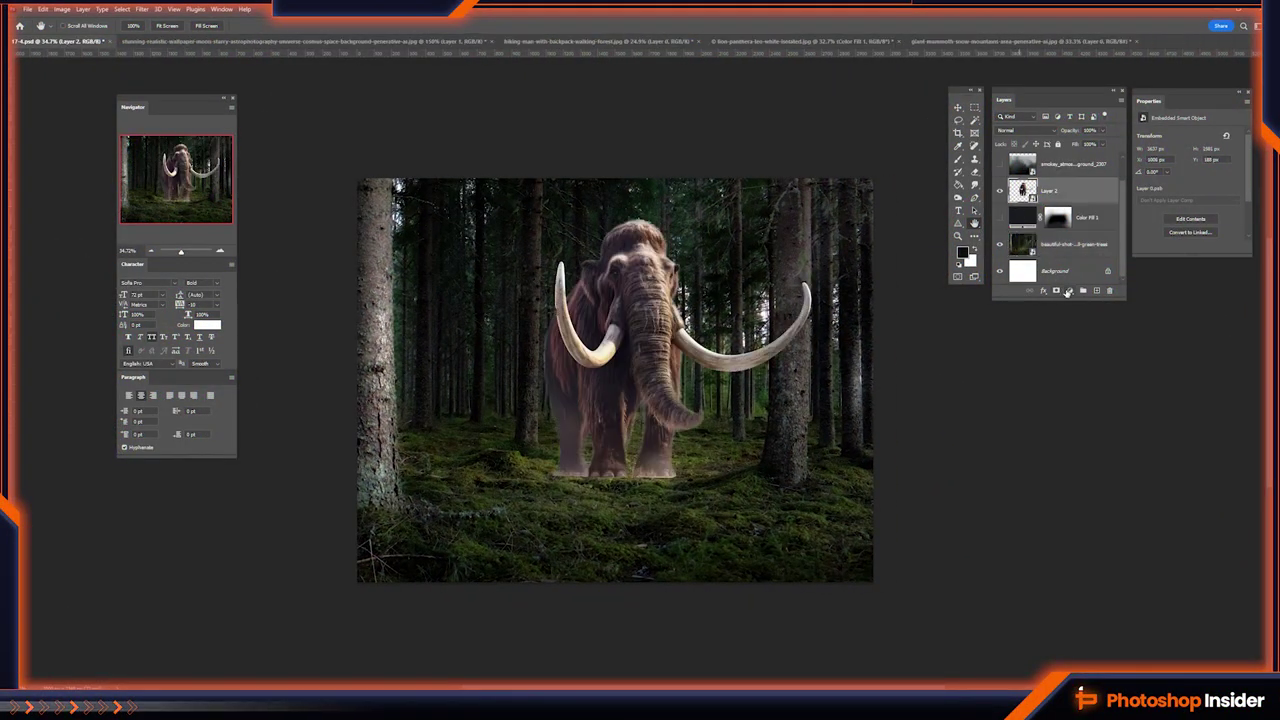
left_click(1070, 291)
left_click(1091, 405)
left_click(1170, 148)
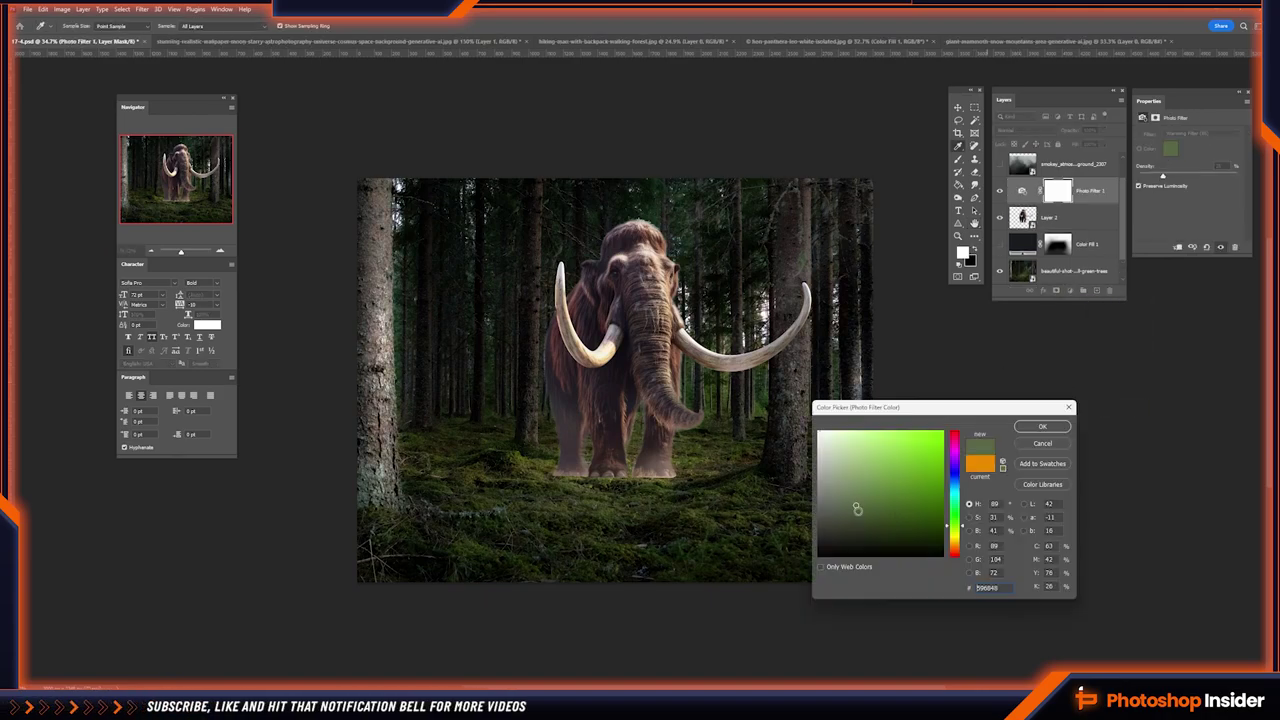
left_click(1042, 426)
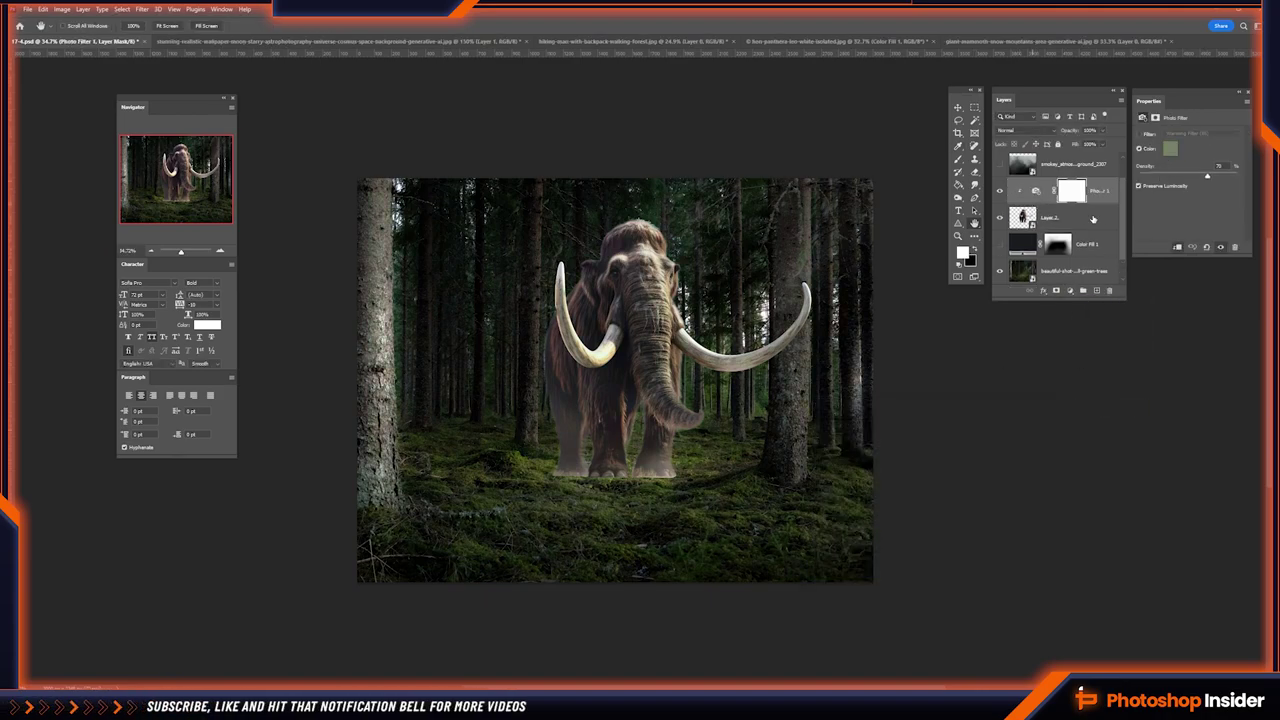
left_click_drag(1208, 180, 1226, 178)
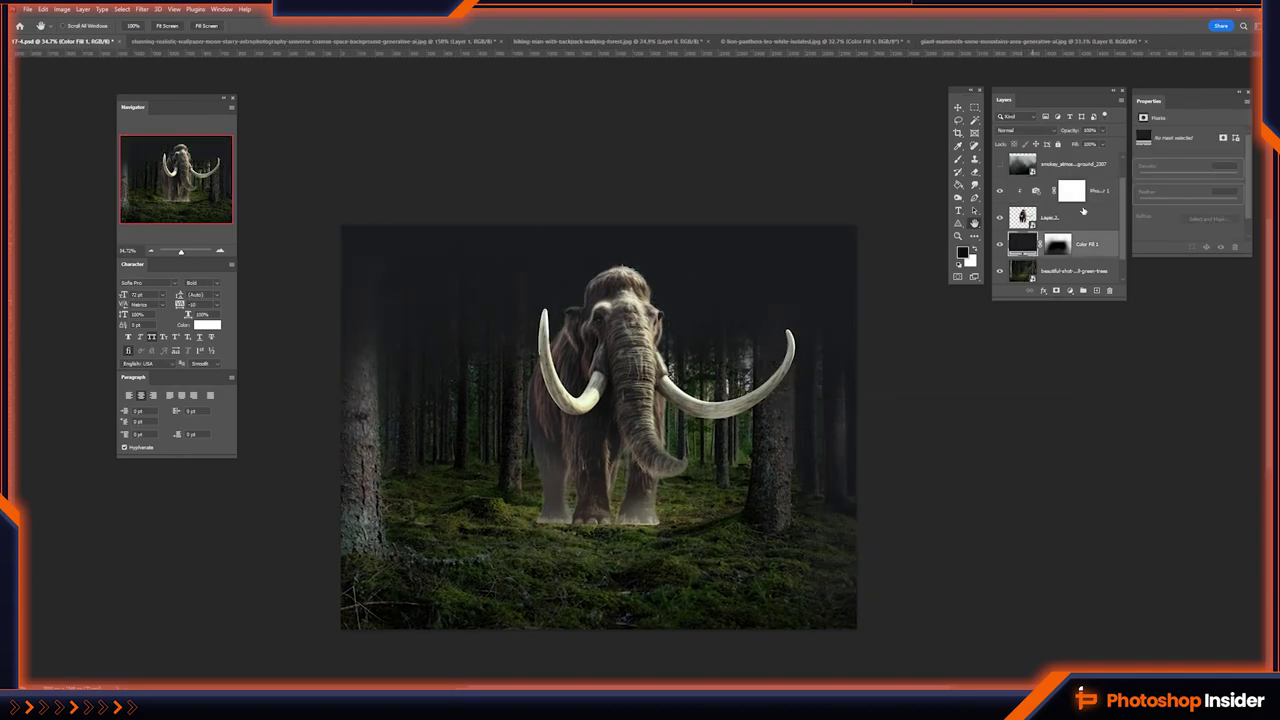
left_click(1083, 191)
- Add a near-black Solid Color fill layer and invert its mask to hide it
left_click(1070, 290)
left_click(1090, 296)
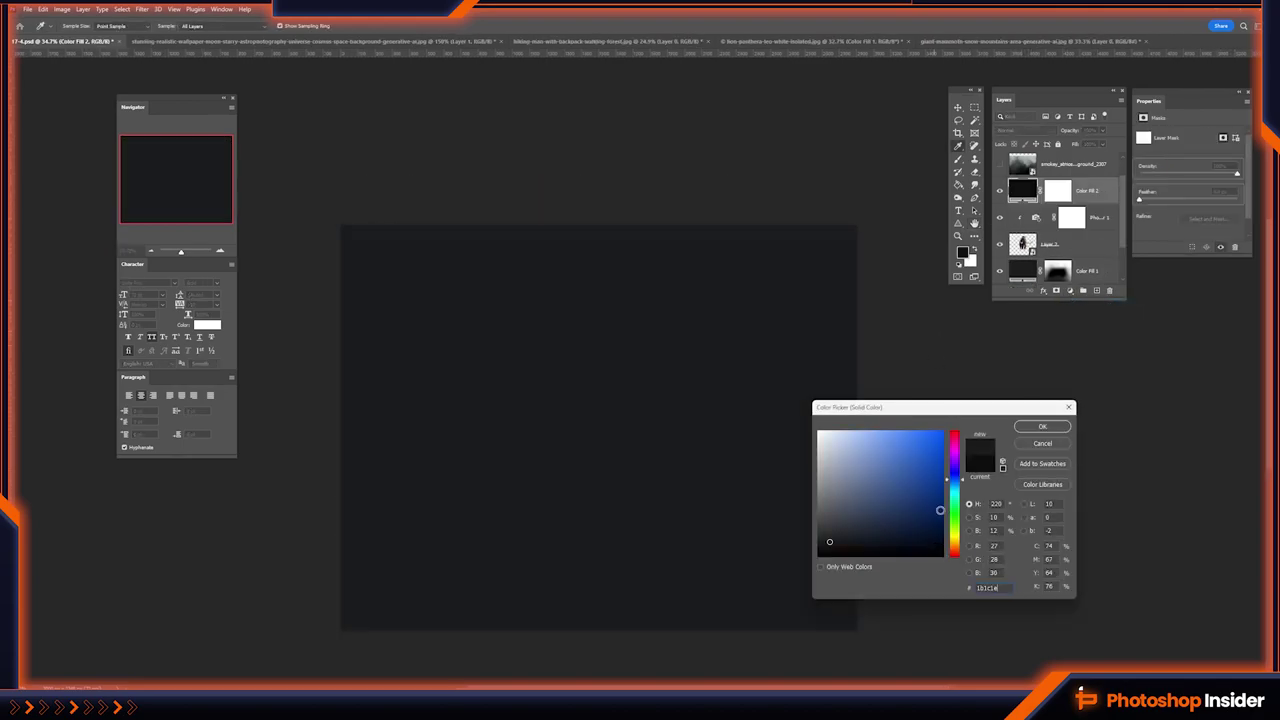
key("Return")
key("b")
key("ctrl+i")
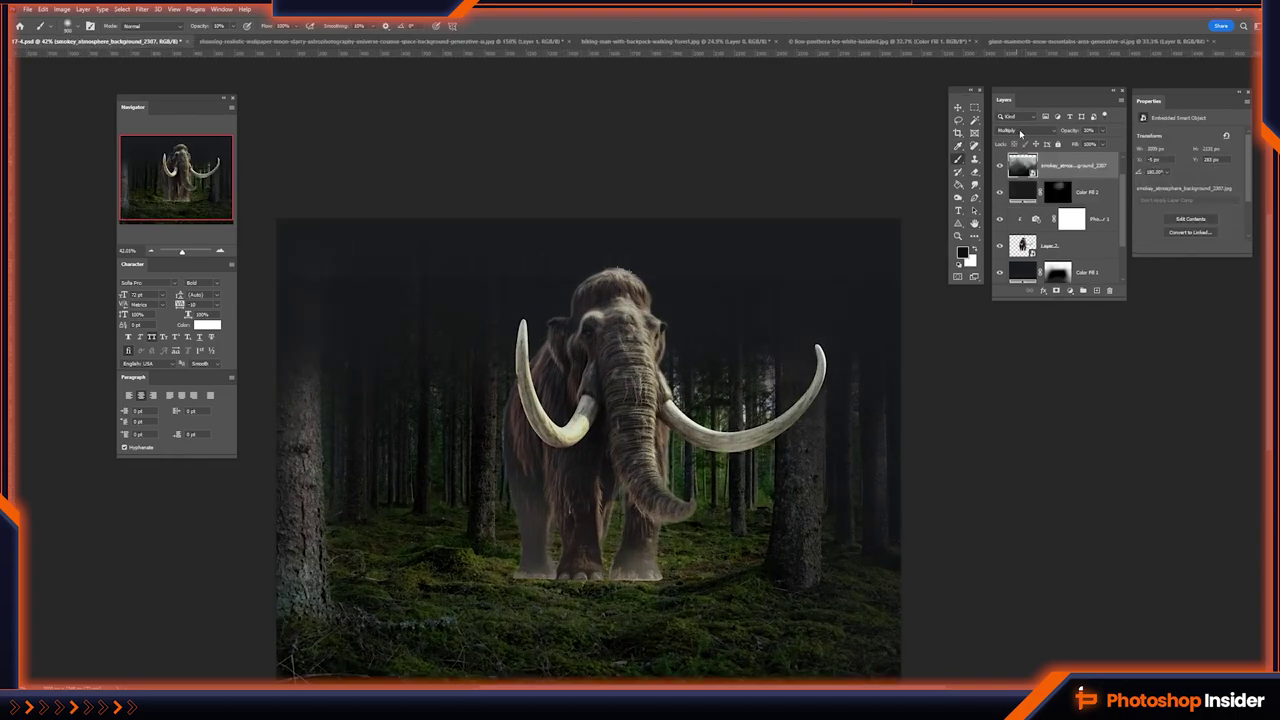
- Set the smoke layer to Normal blending, move it higher and lower its opacity
left_click_drag(1064, 131, 1076, 133)
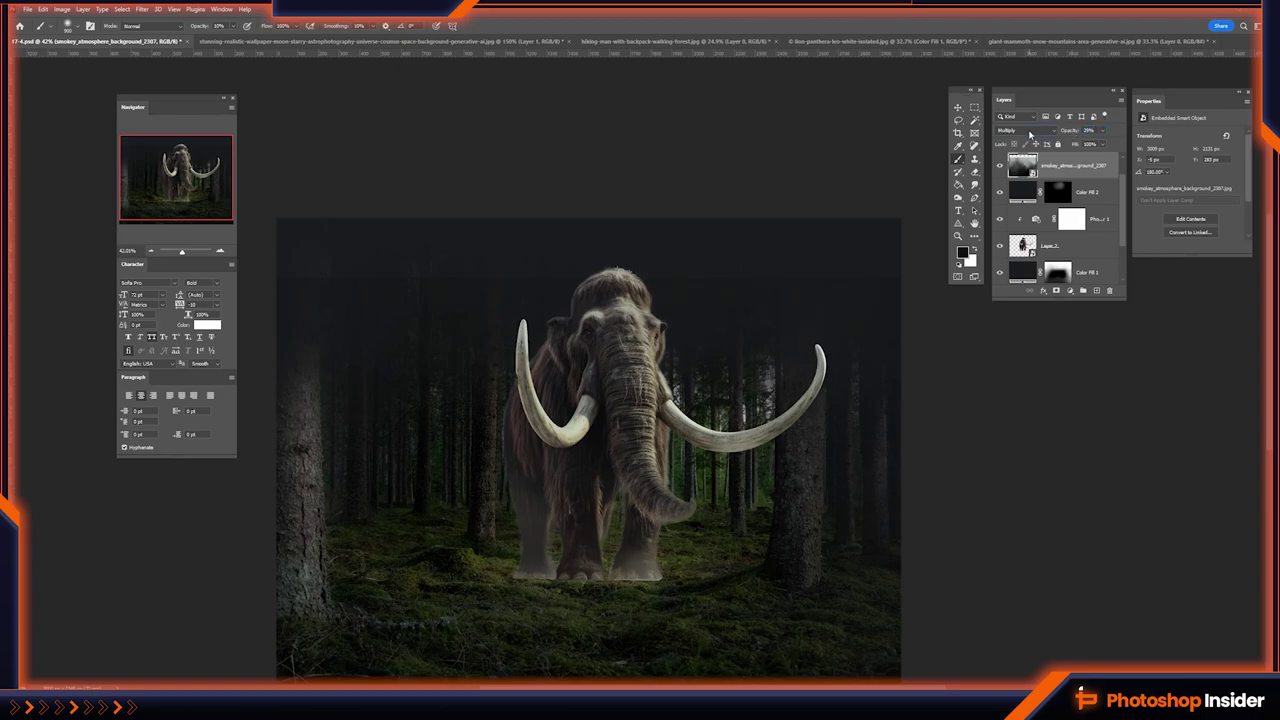
left_click(1030, 133)
left_click(1015, 131)
key("v")
left_click_drag(634, 345, 636, 282)
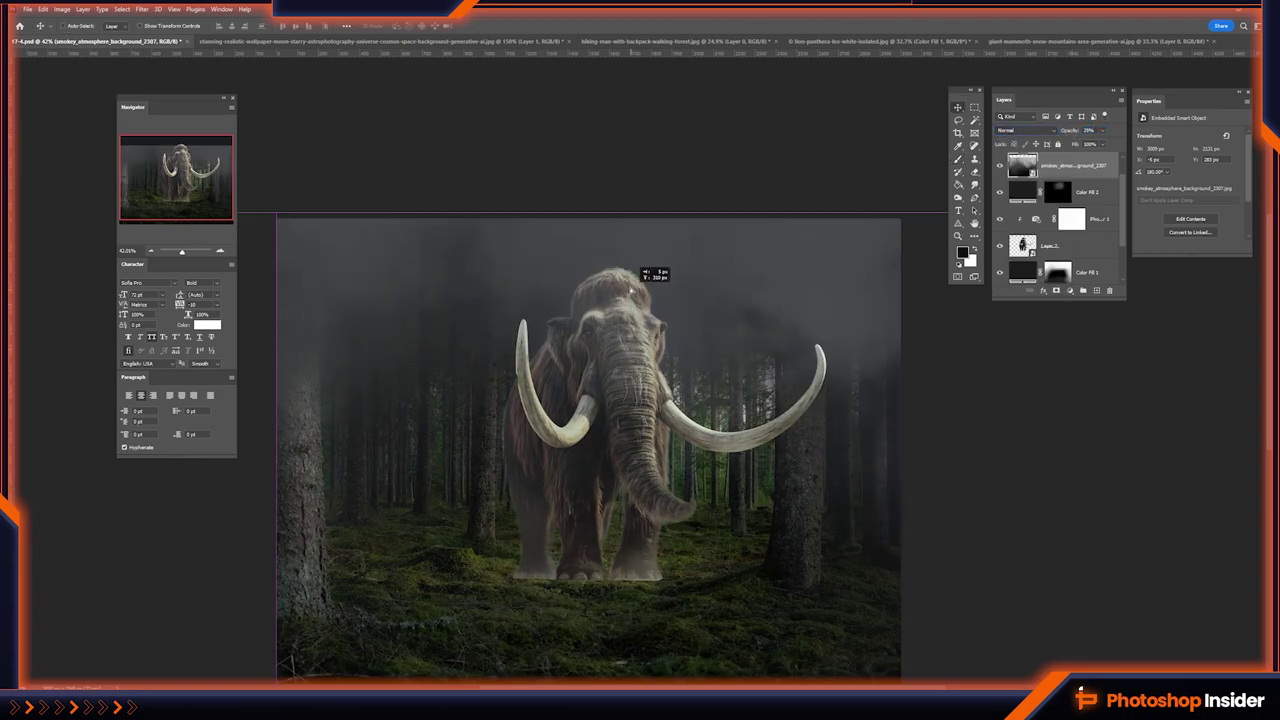
left_click_drag(632, 362, 648, 272)
left_click_drag(1064, 132, 1069, 133)
- Duplicate the smoke in Multiply mode and mask the fog off the ground in black
key("ctrl+j")
left_click(1020, 130)
left_click(1025, 167)
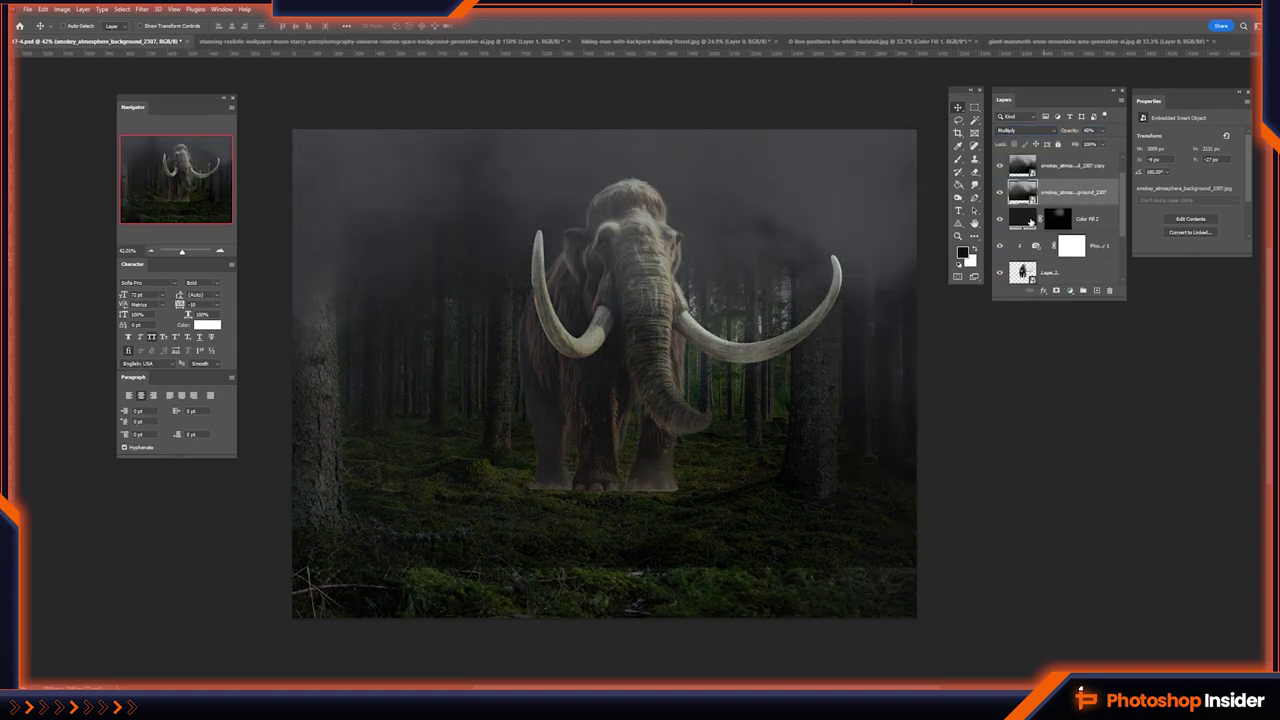
key("b")
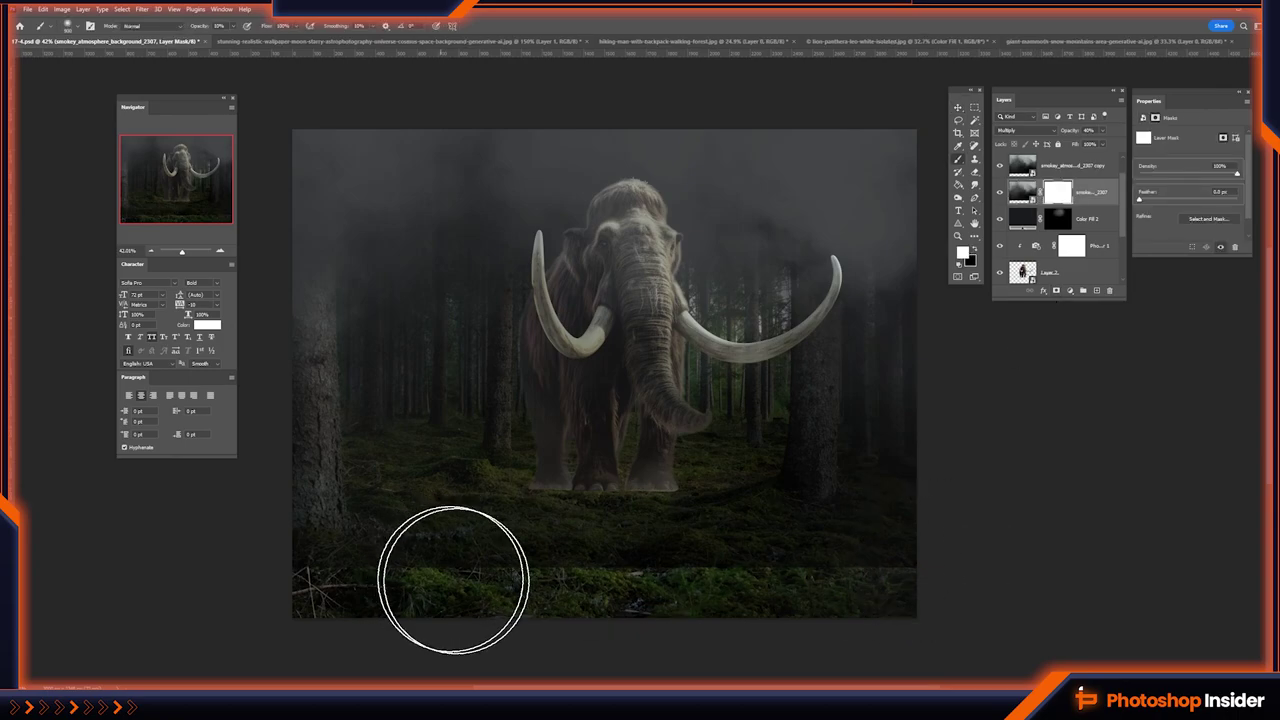
key("x")
mouse_move(383, 568)
left_mouse_down()
mouse_move(363, 580)
mouse_move(631, 445)
left_mouse_up()
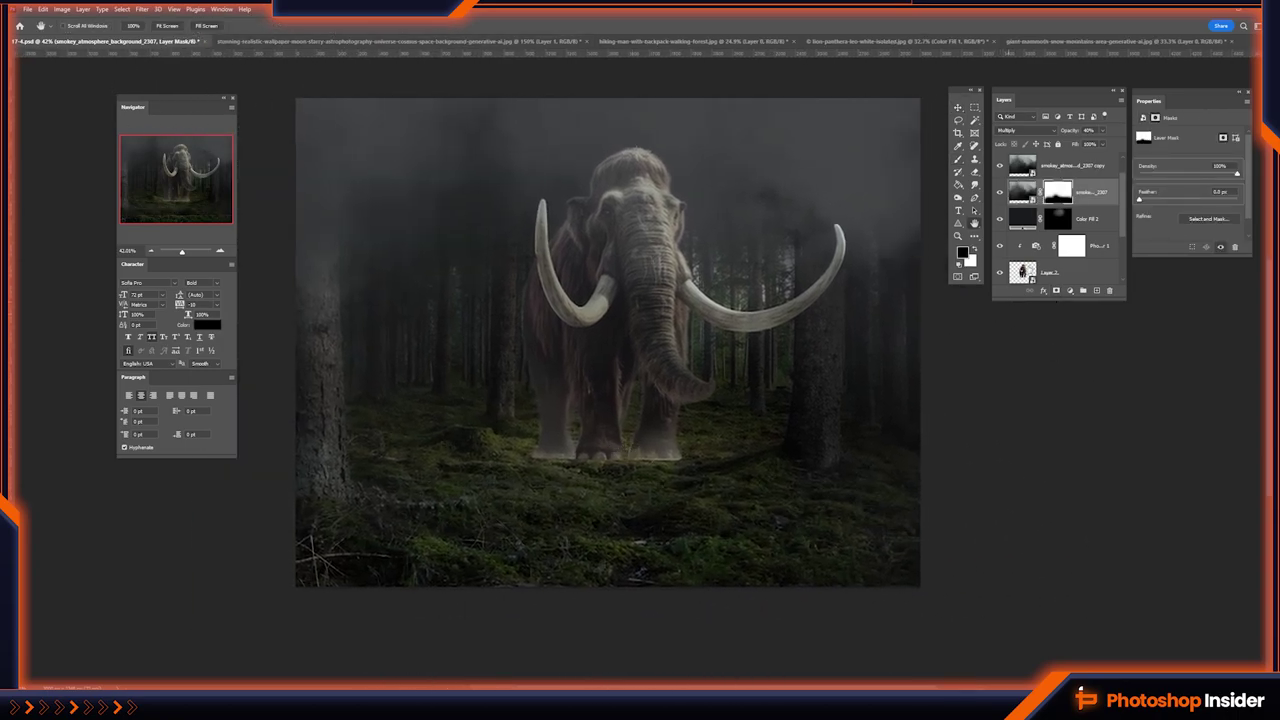
- Paint black on the mammoth layer's mask along the bottoms of its feet so moss overlaps them
left_click(1071, 245)
scroll(577, 463, "up", 4)
left_click(1057, 244)
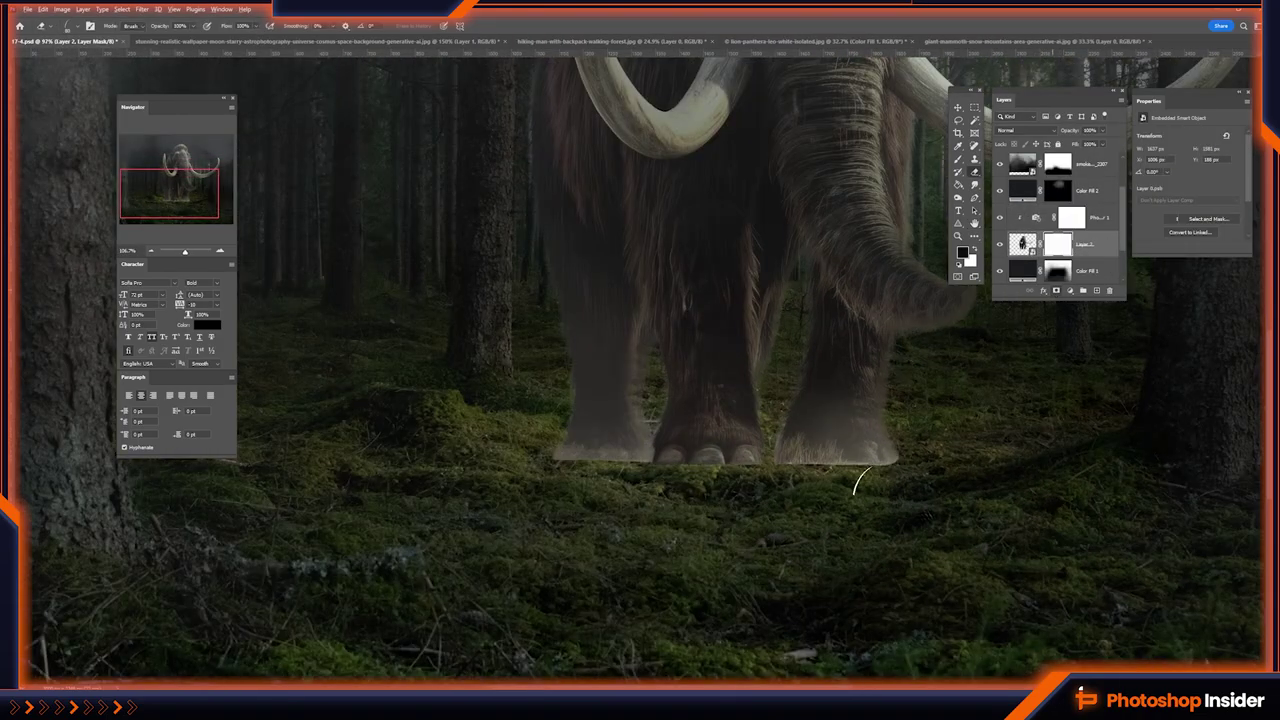
scroll(858, 480, "up", 5)
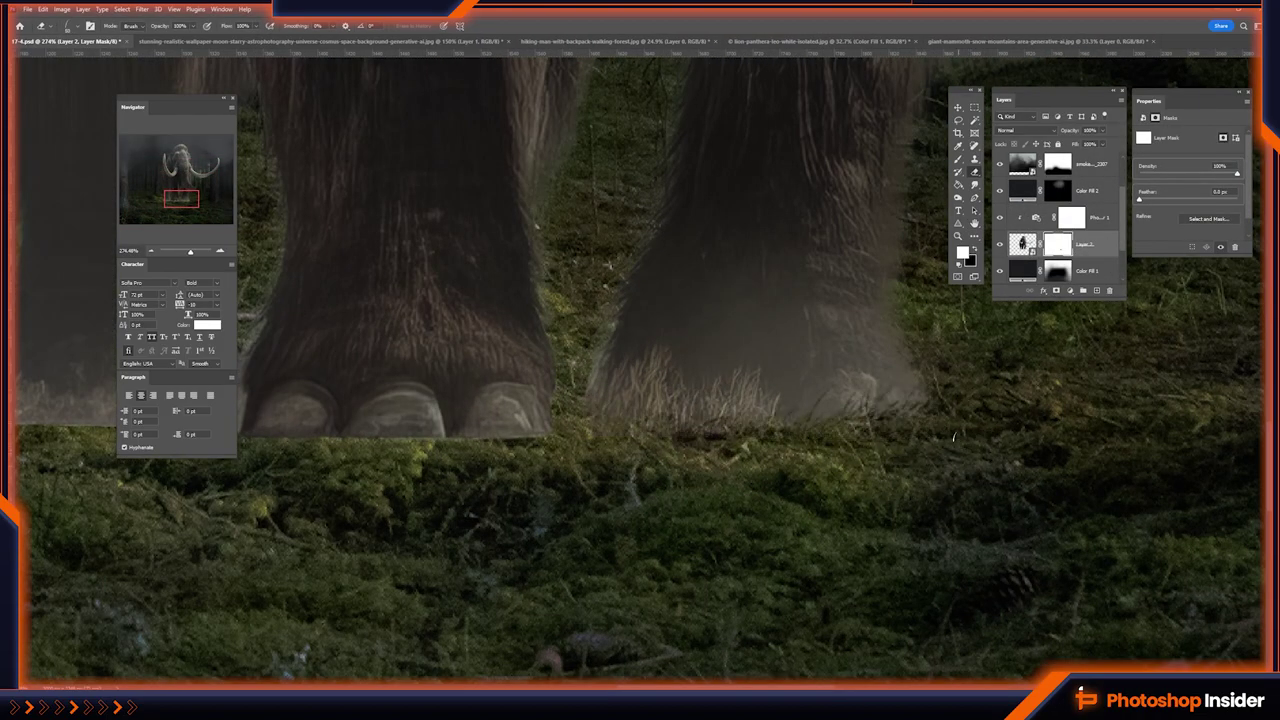
left_click_drag(453, 499, 763, 514)
left_click_drag(549, 450, 597, 513)
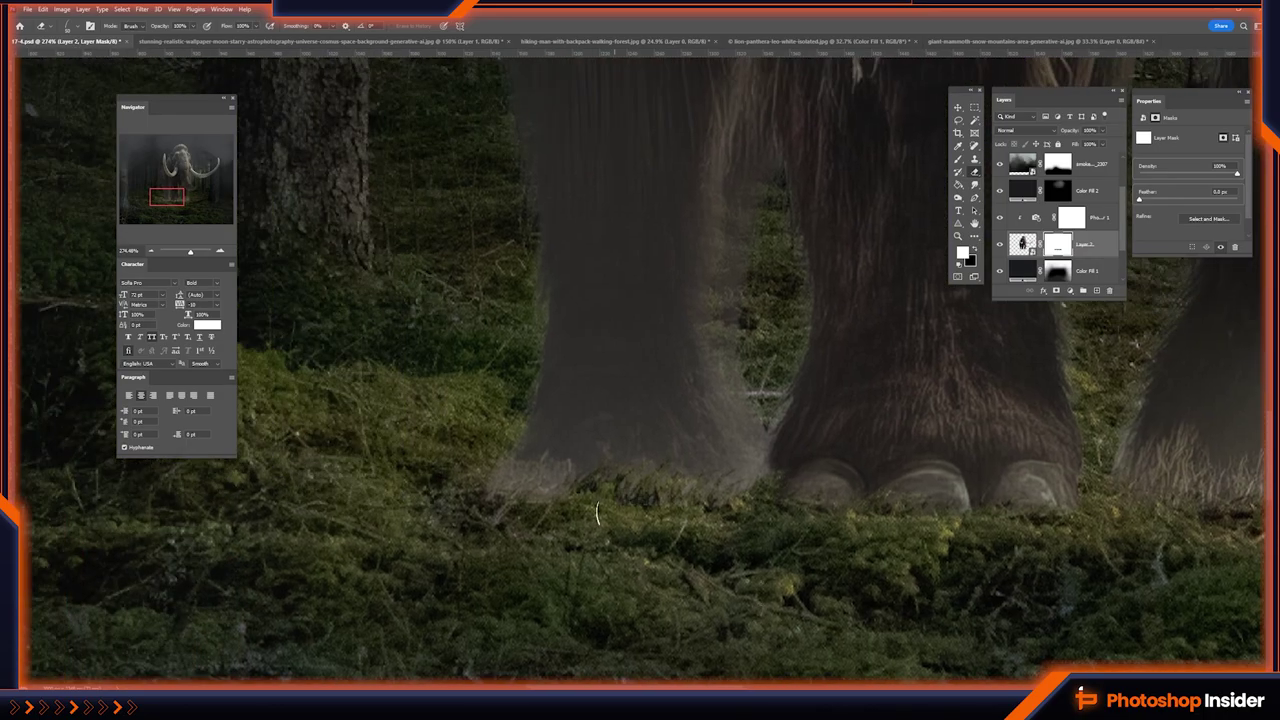
scroll(988, 562, "down", 3)
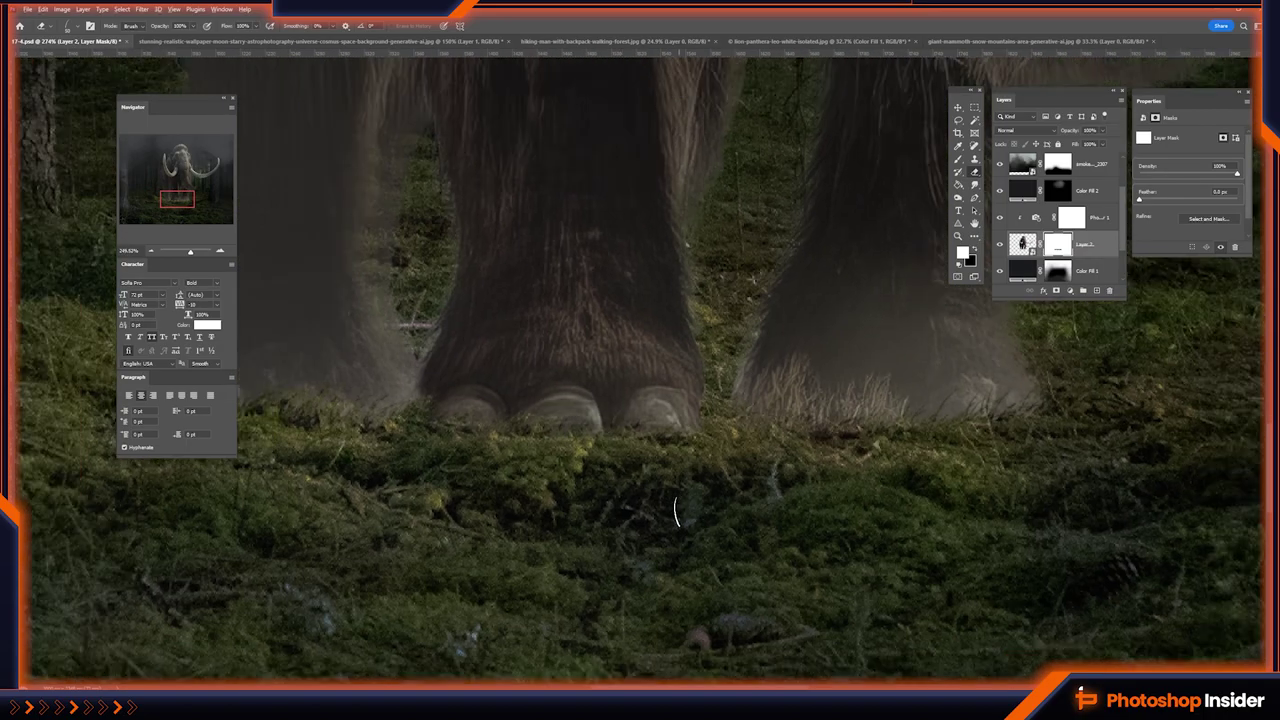
scroll(674, 508, "down", 3)
scroll(649, 451, "down", 2)
scroll(725, 468, "up", 2)
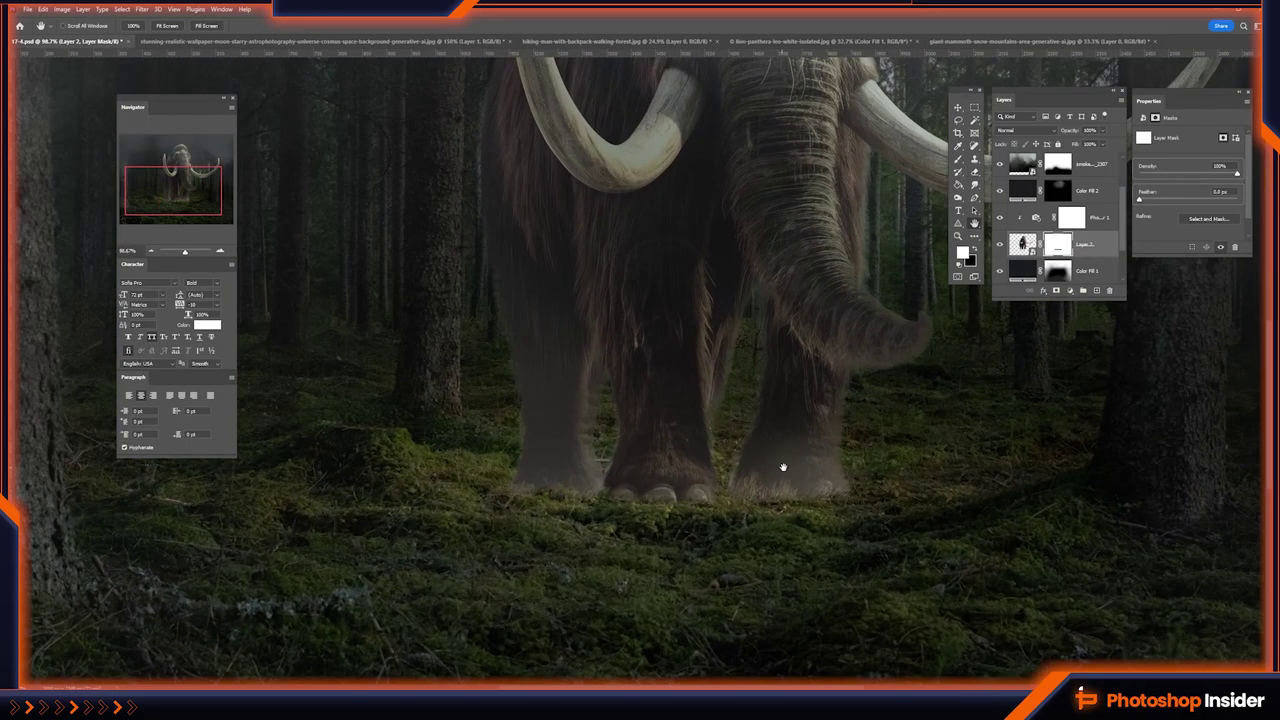
left_click(1104, 220)
left_click_drag(674, 286, 574, 396)
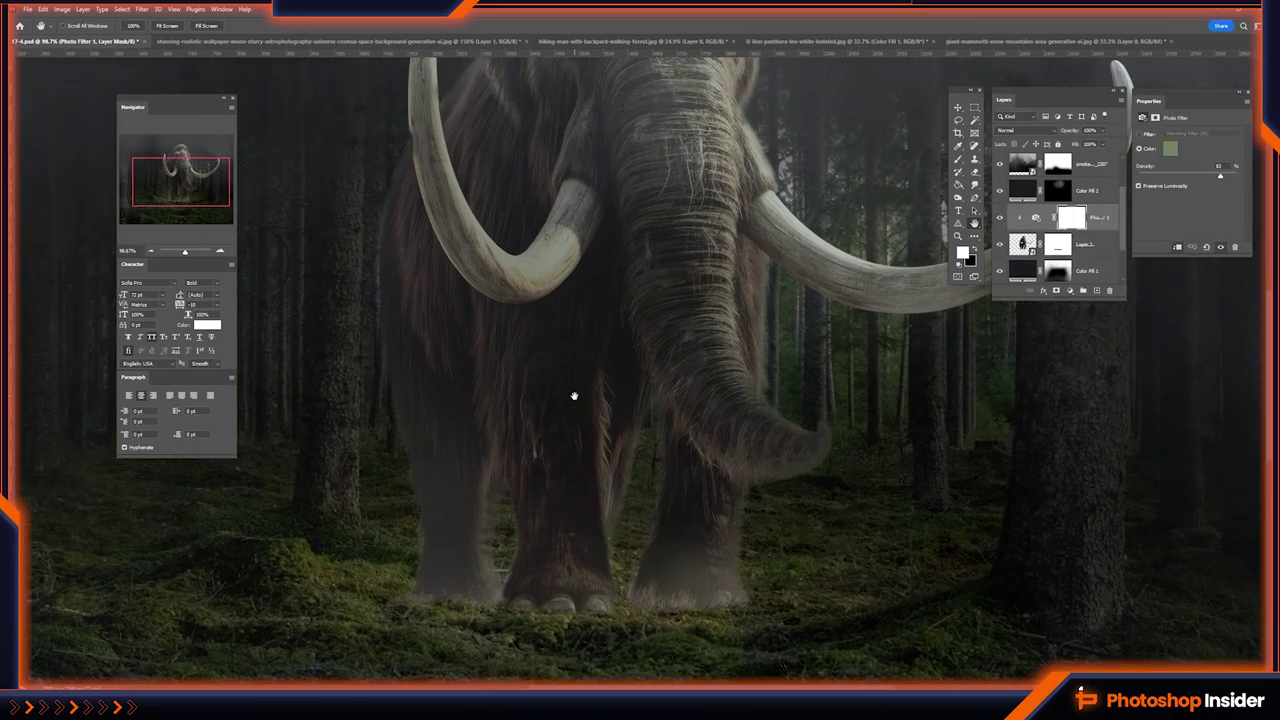
- Add a Curves layer lowering black, white and mid points, clipped to the mammoth with an inverted mask
left_click(1070, 290)
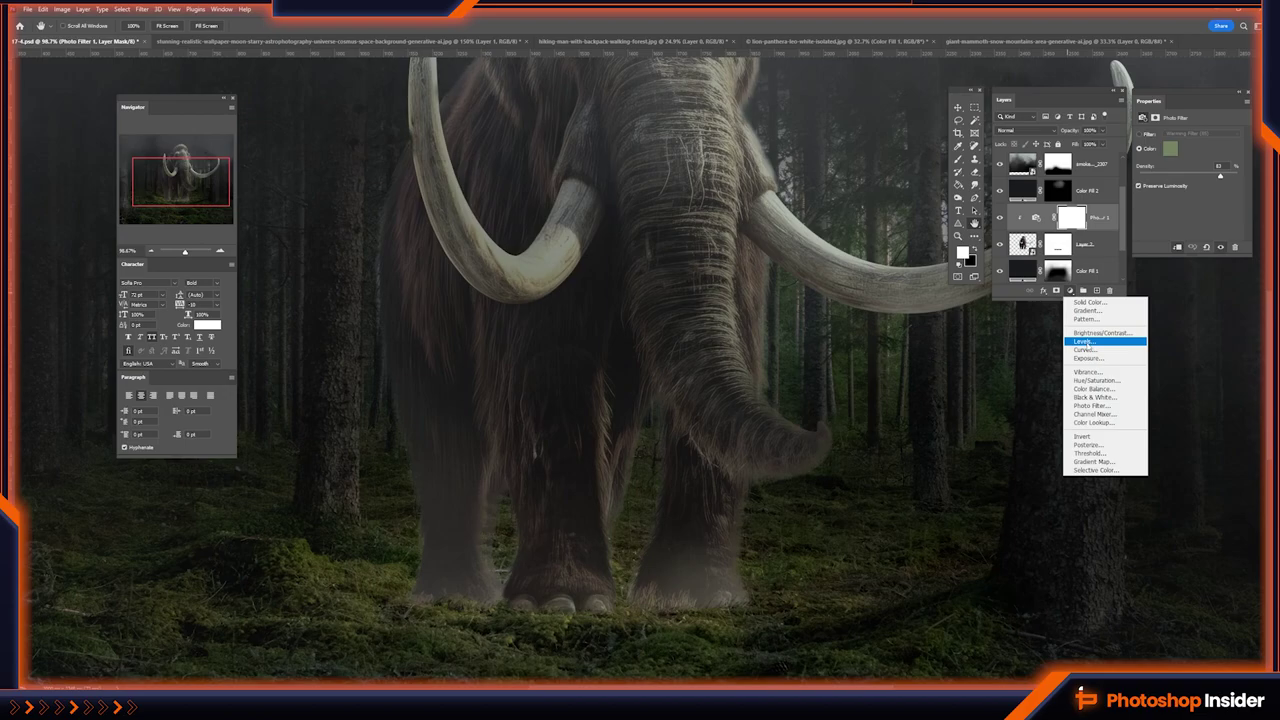
left_click(1085, 350)
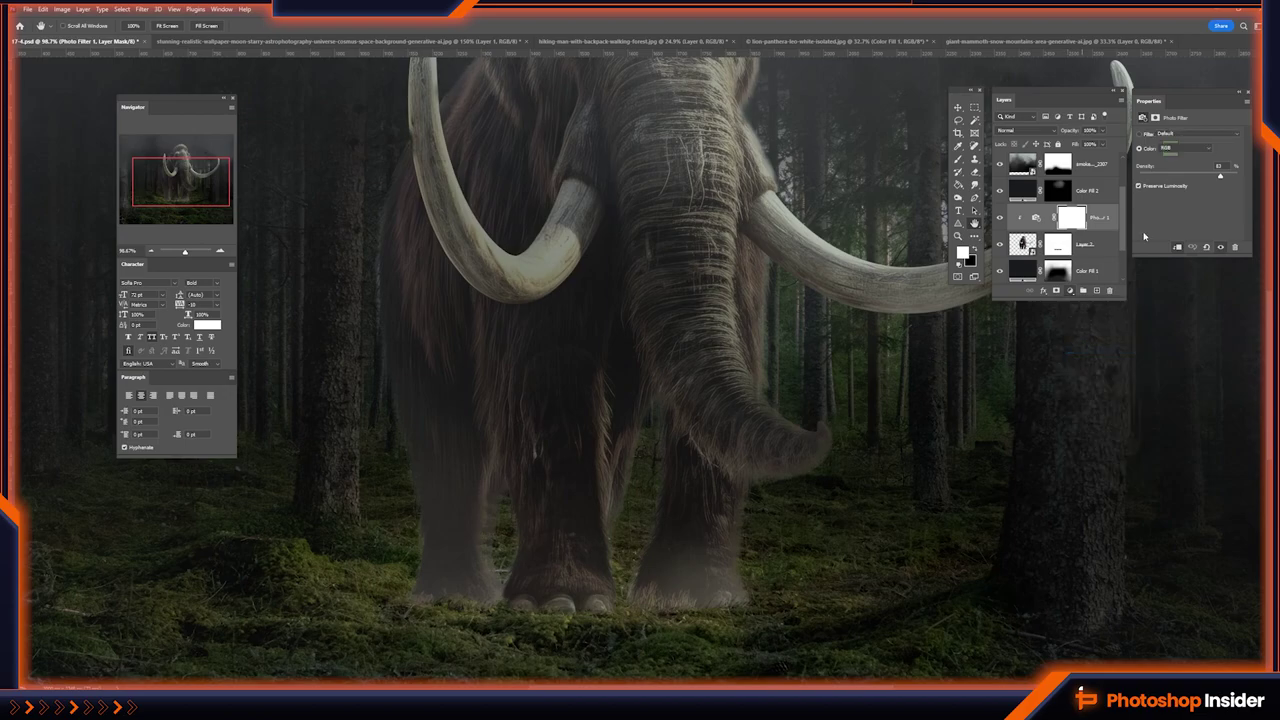
left_click_drag(1160, 236, 1178, 233)
left_click_drag(1236, 158, 1241, 189)
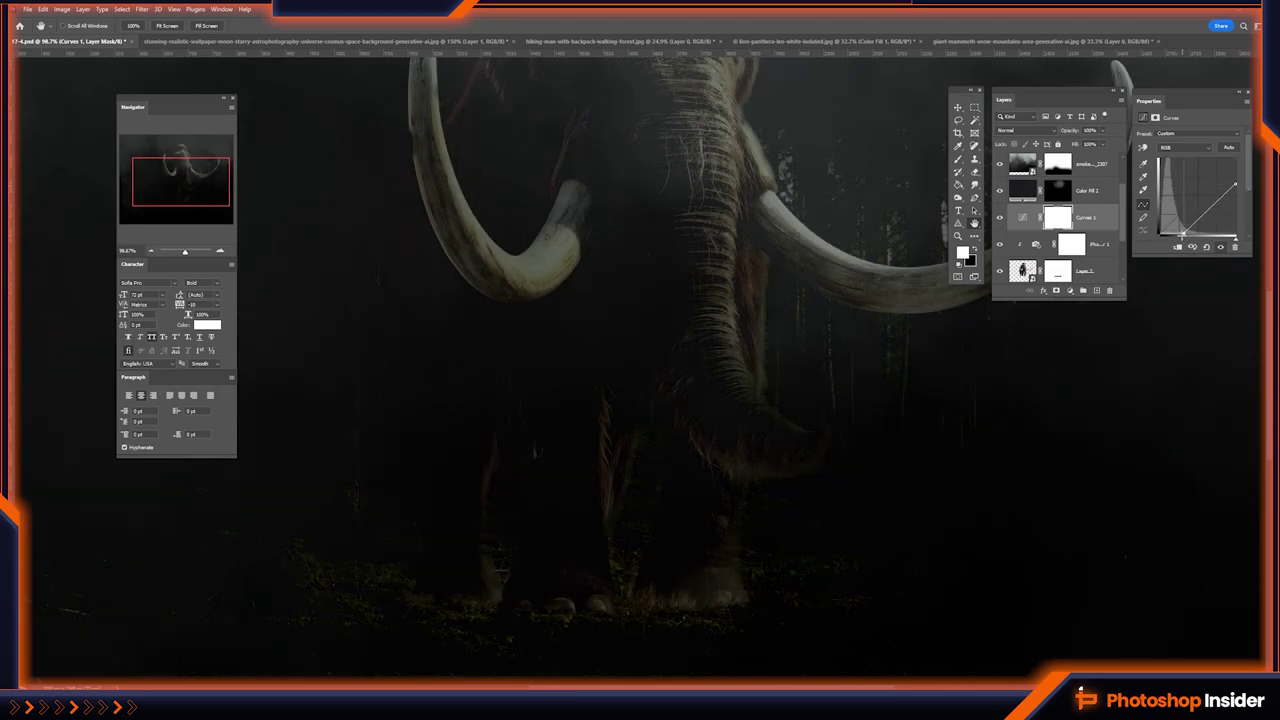
mouse_move(1200, 207)
left_mouse_down()
mouse_move(1208, 214)
mouse_move(1232, 164)
left_mouse_up()
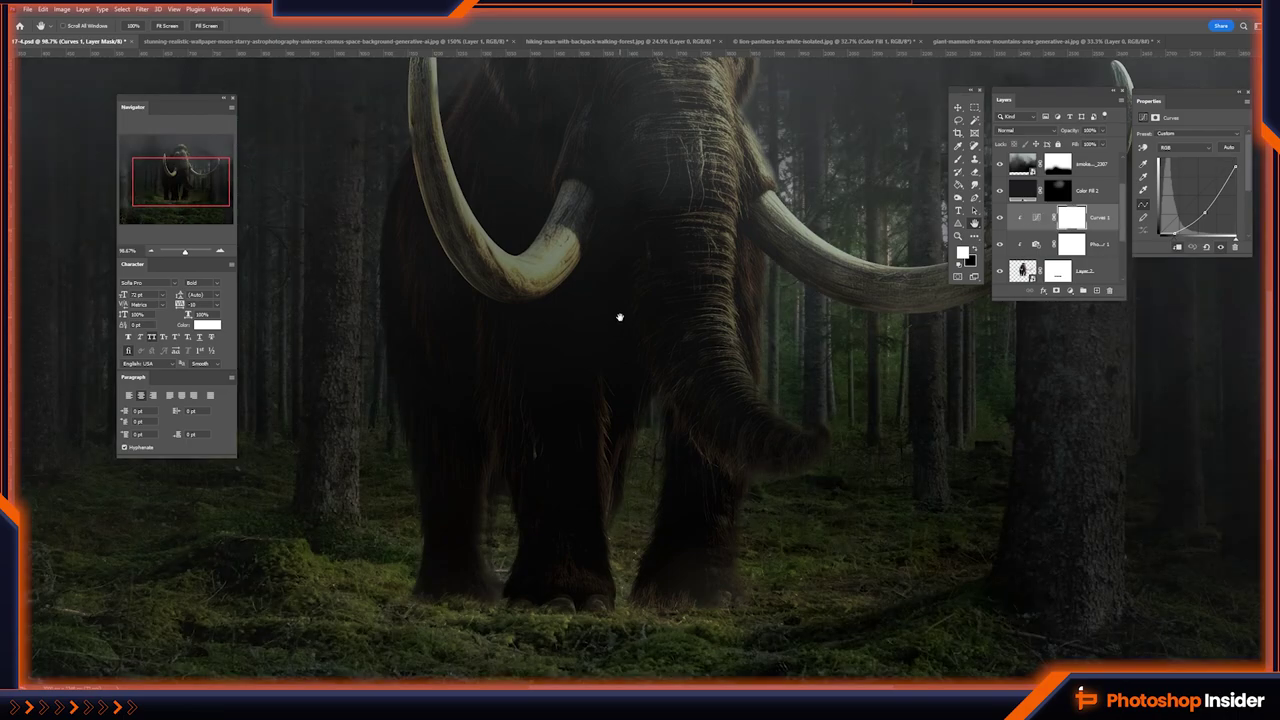
left_click_drag(617, 314, 684, 287)
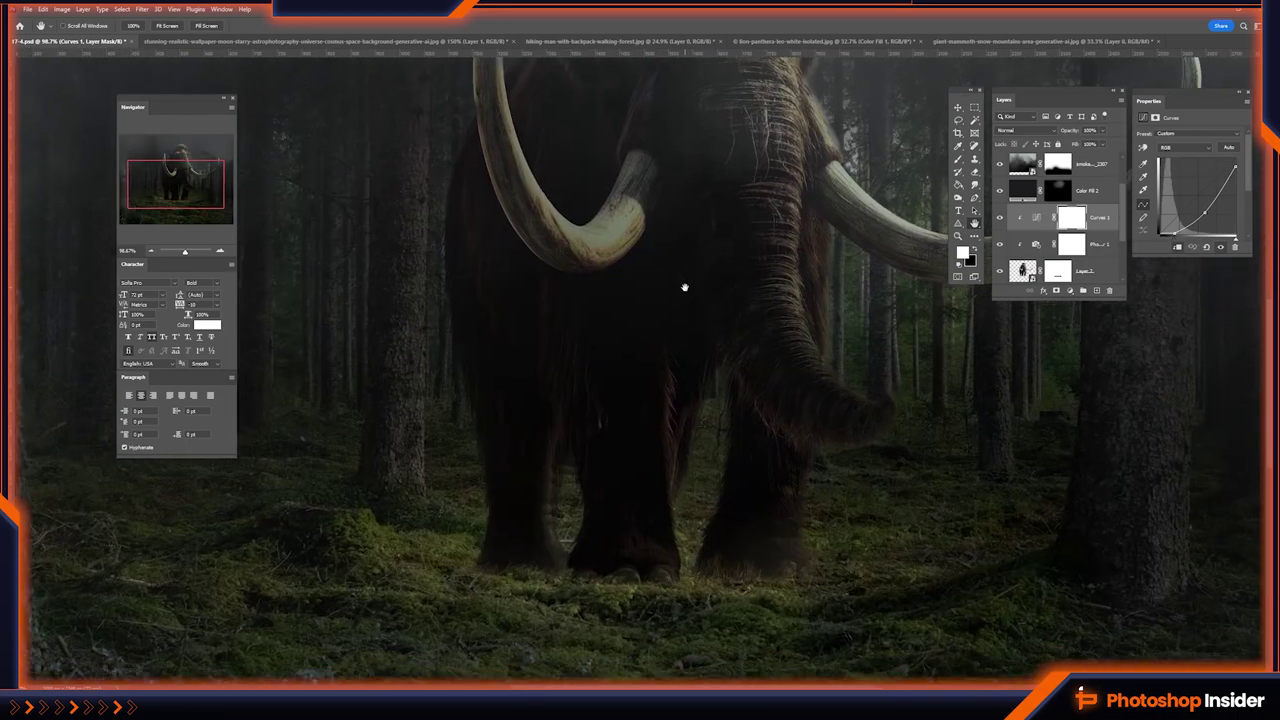
left_click(152, 252)
key("ctrl+i")
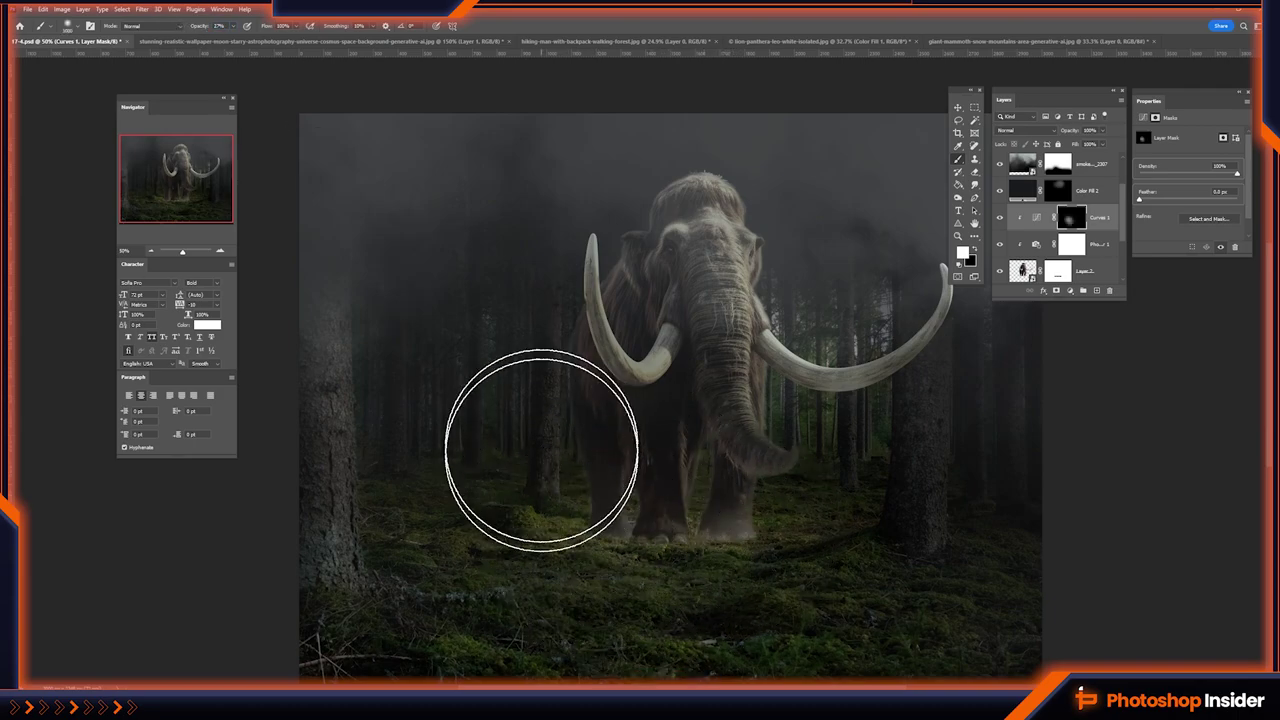
- Paint white on the curves mask to bring the darkening back onto the mammoth
left_click_drag(528, 423, 777, 543)
scroll(768, 538, "up", 5)
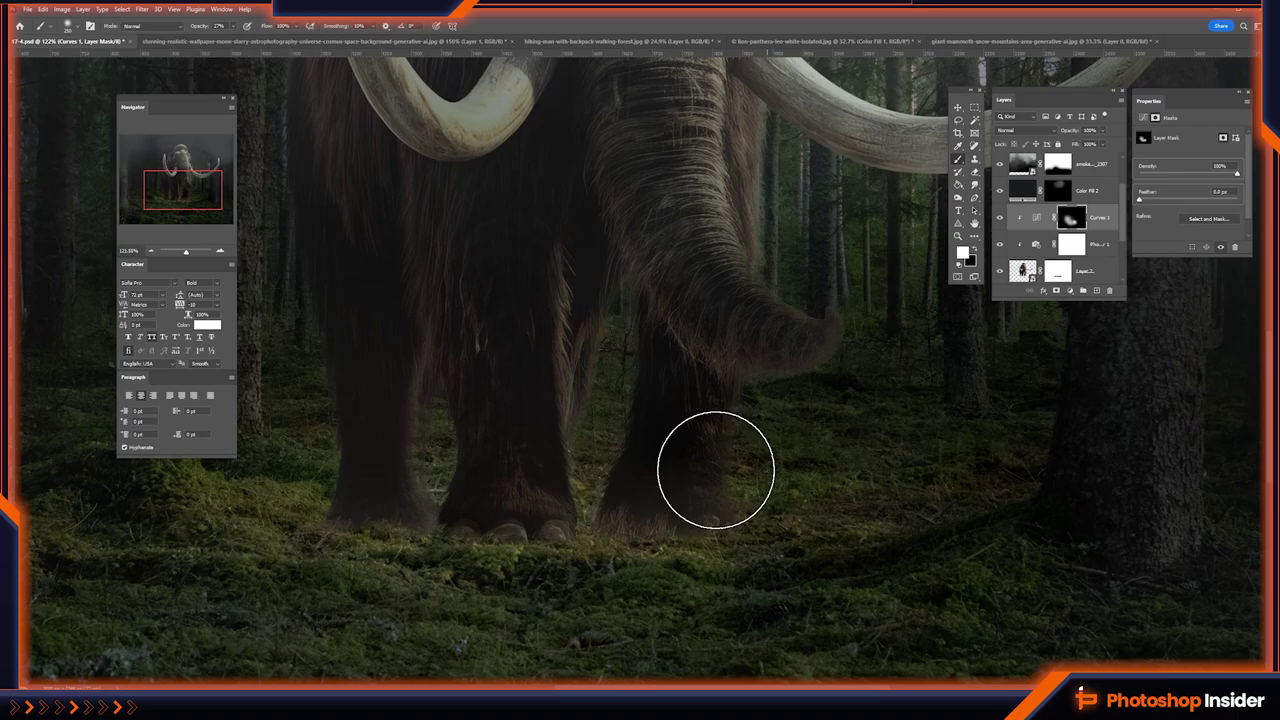
scroll(602, 535, "down", 5)
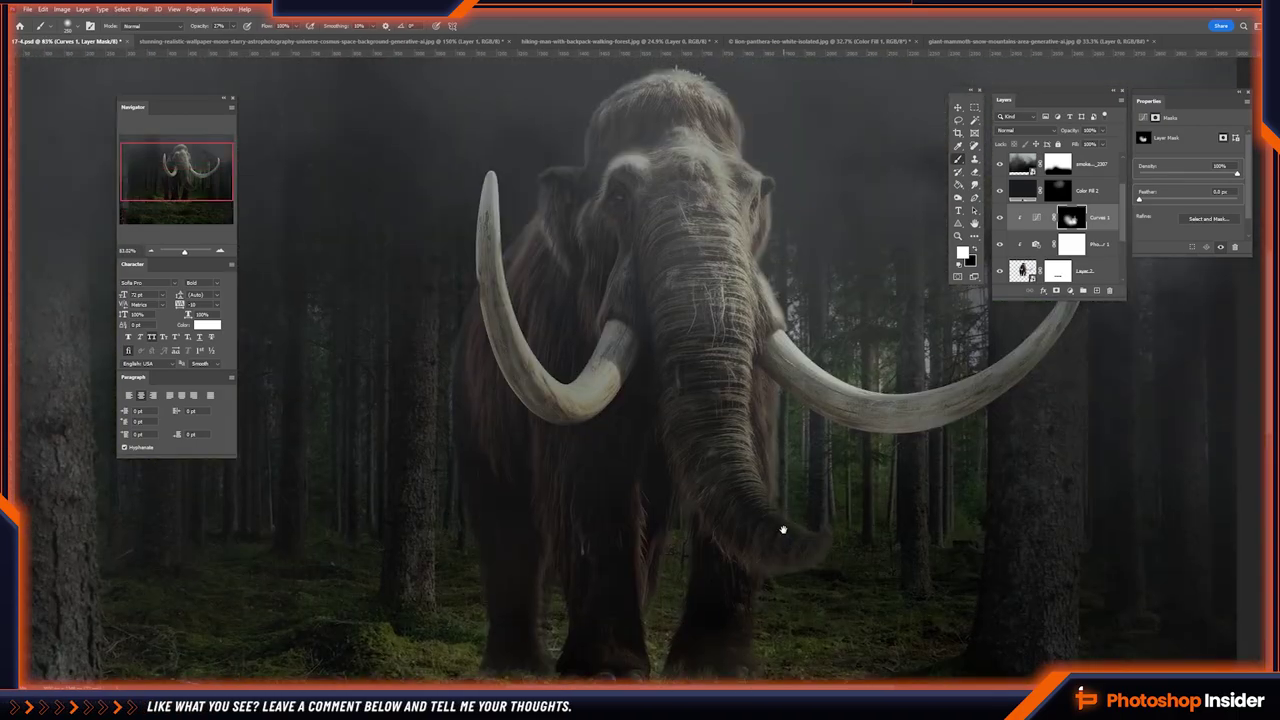
key("v")
left_click(1085, 270)
scroll(690, 412, "down", 2)
scroll(686, 414, "down", 2)
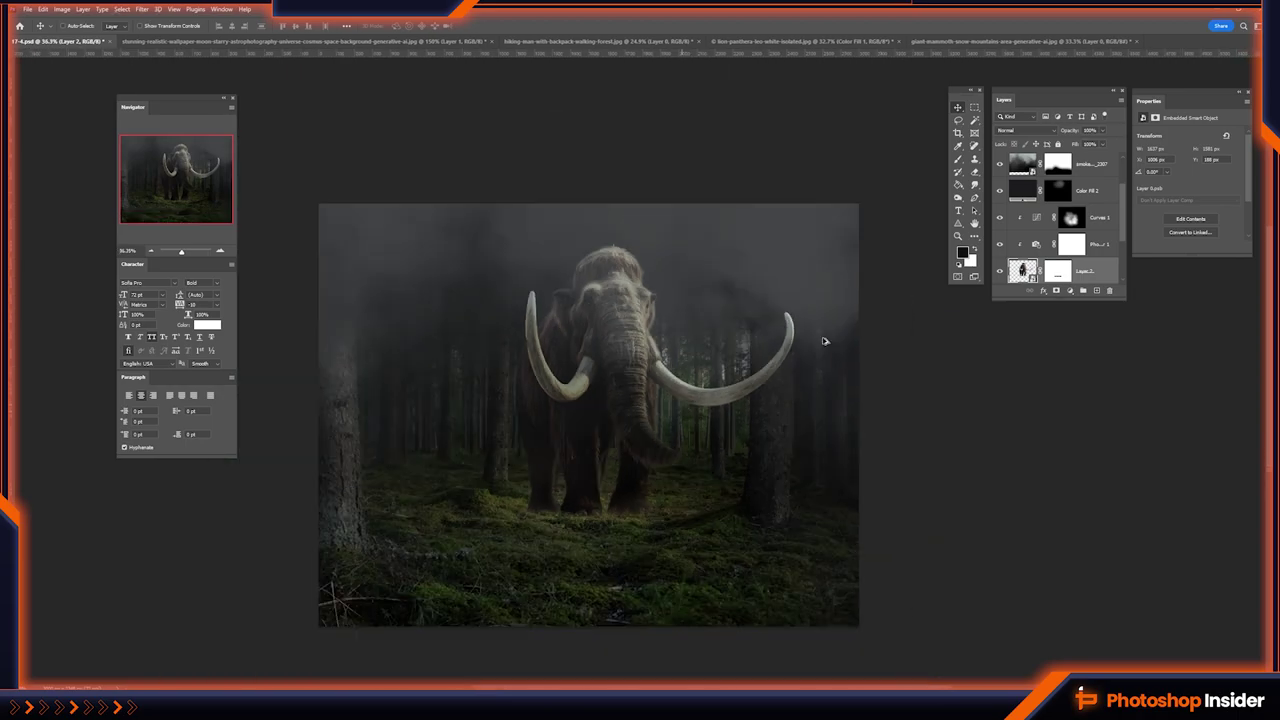
key("alt+bracketright")
key("b")
key("x")
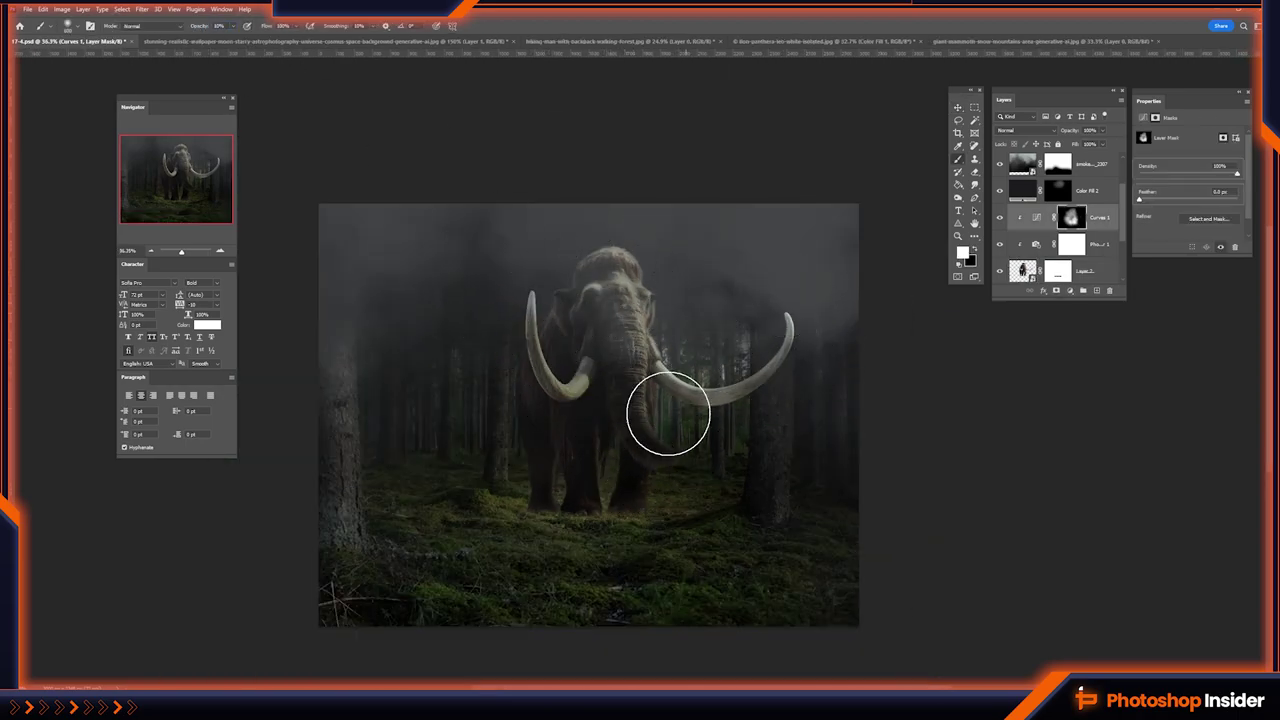
- Paint black on the dark fill's mask over the fog across the mammoth's head and body
left_click_drag(583, 405, 580, 339)
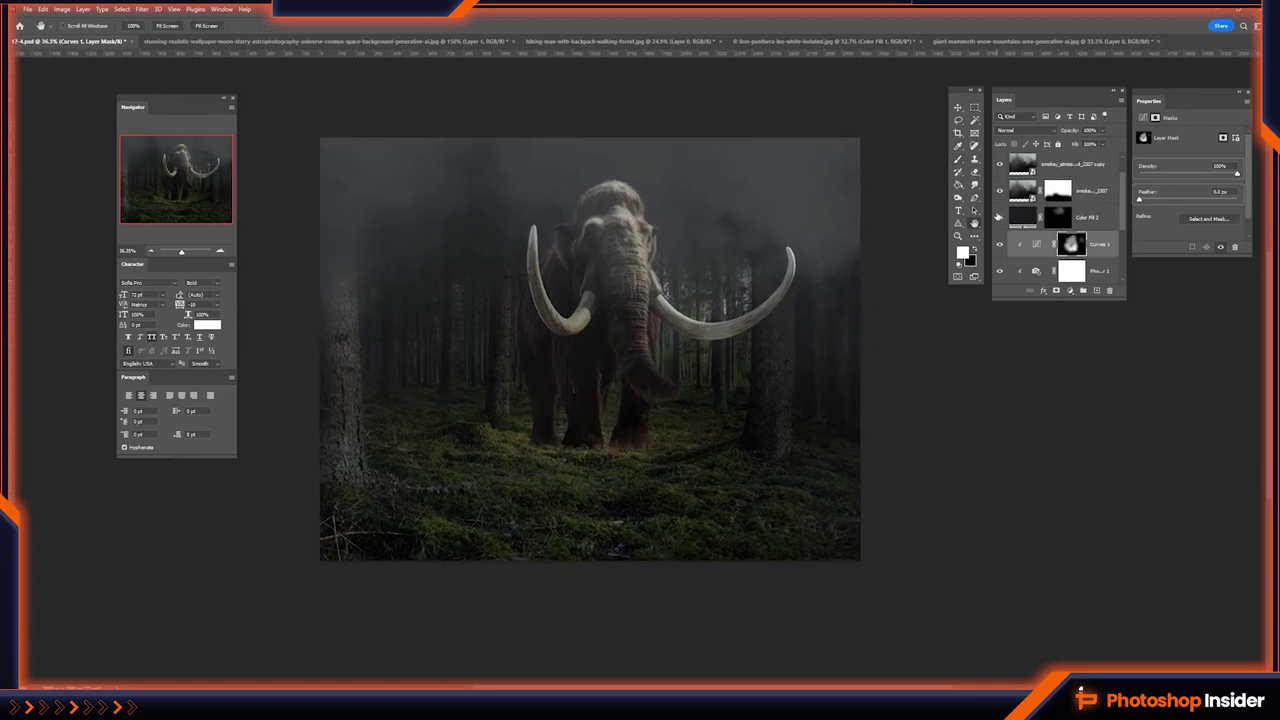
key("alt+bracketright")
key("x")
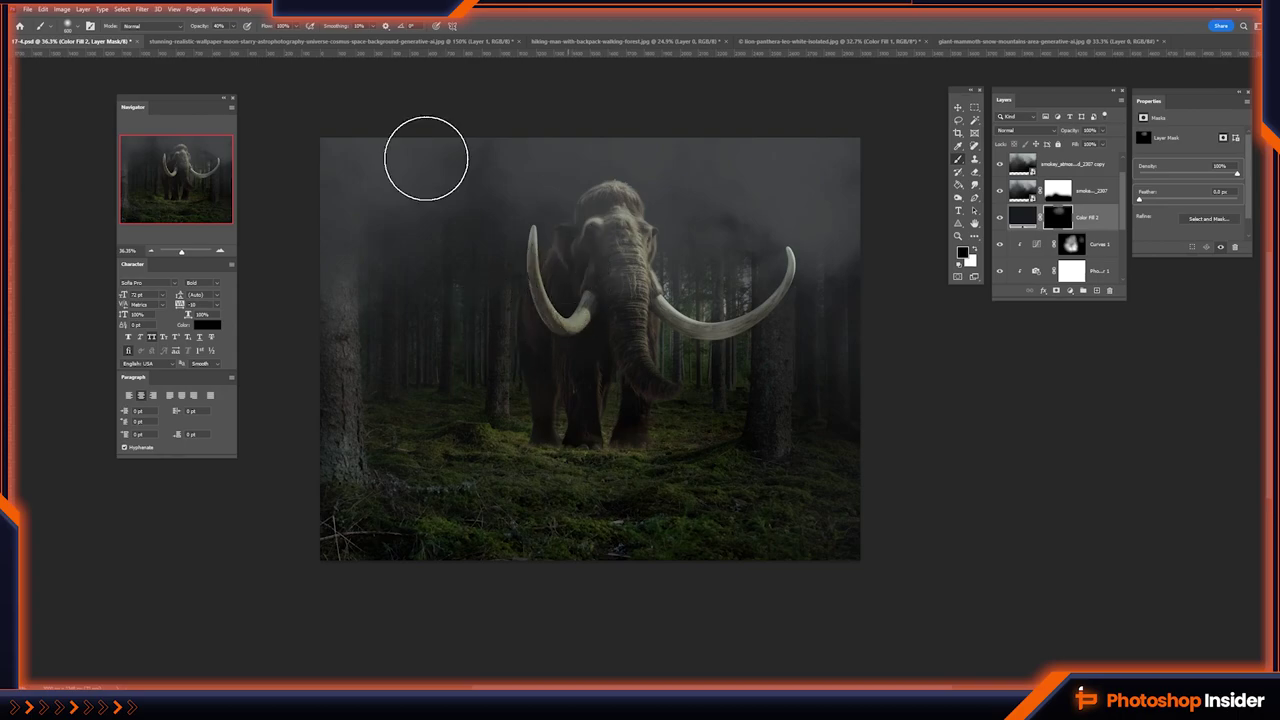
left_click_drag(486, 323, 634, 166)
left_click_drag(615, 314, 790, 370)
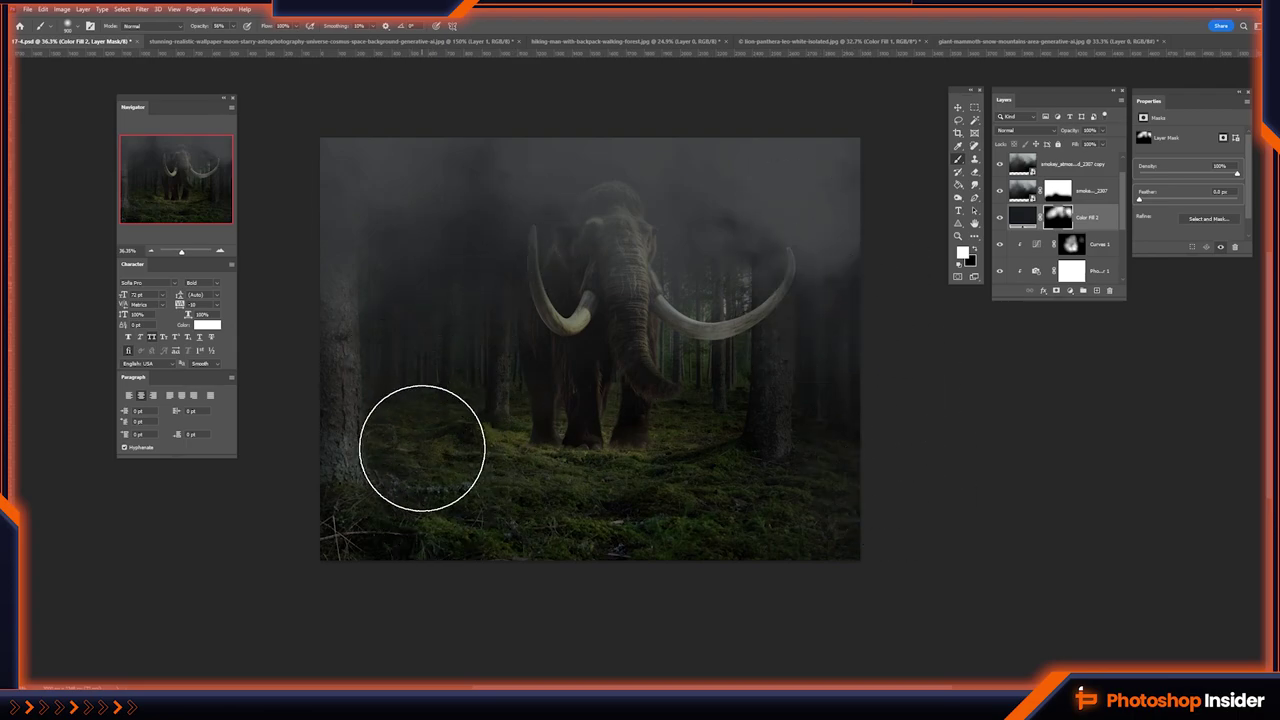
left_click_drag(371, 471, 982, 262)
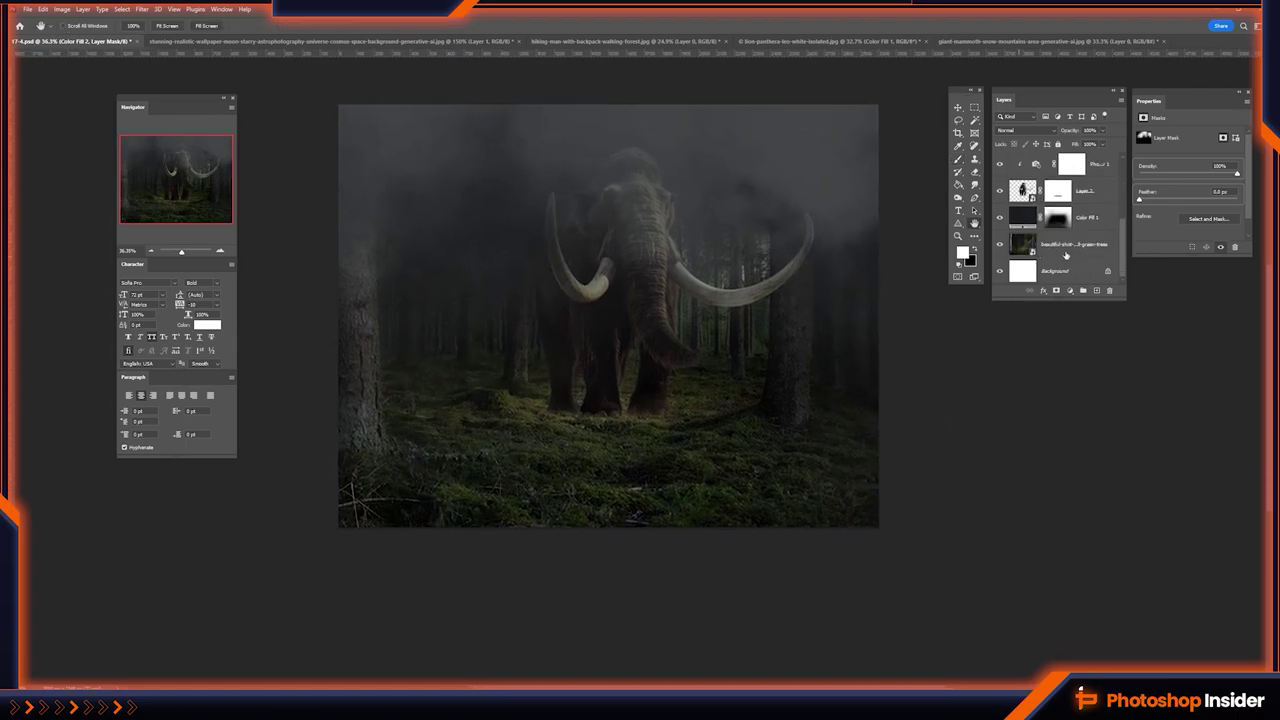
- Add a dark green Photo Filter adjustment above the forest photo layer
left_click(1075, 244)
left_click(1070, 290)
left_click(1088, 406)
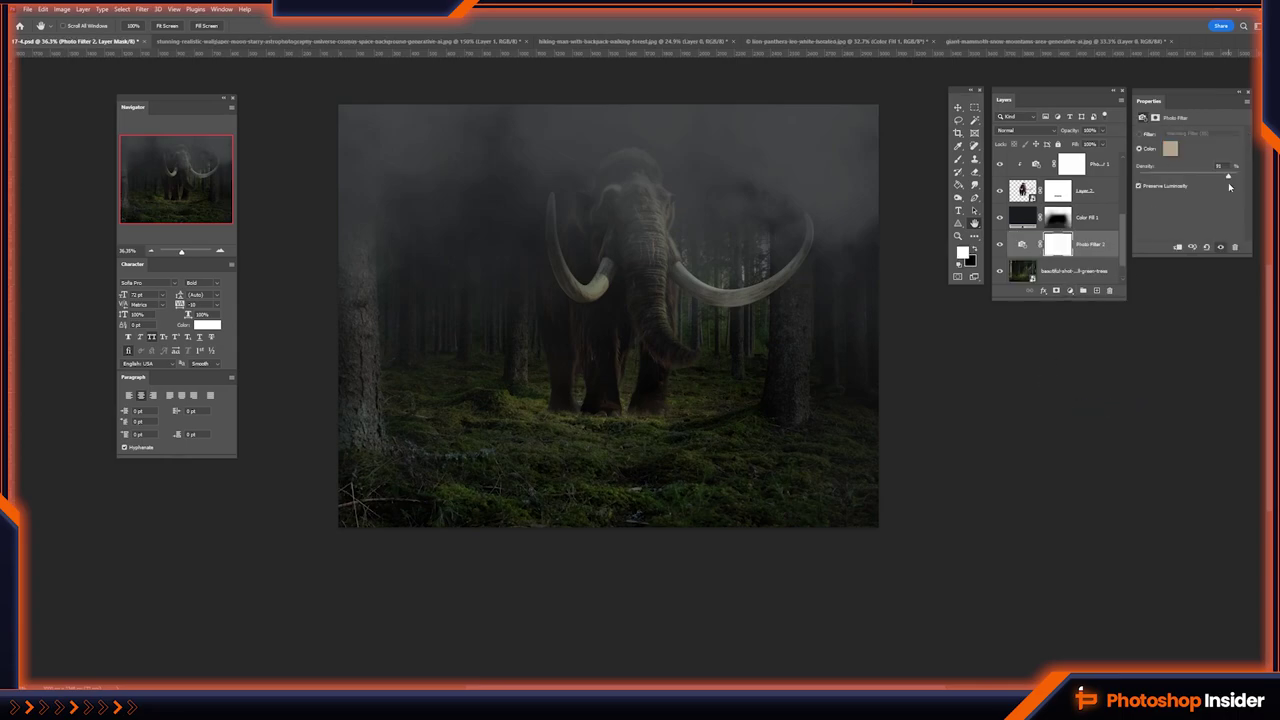
left_click(1170, 150)
left_click(955, 527)
left_click(1042, 426)
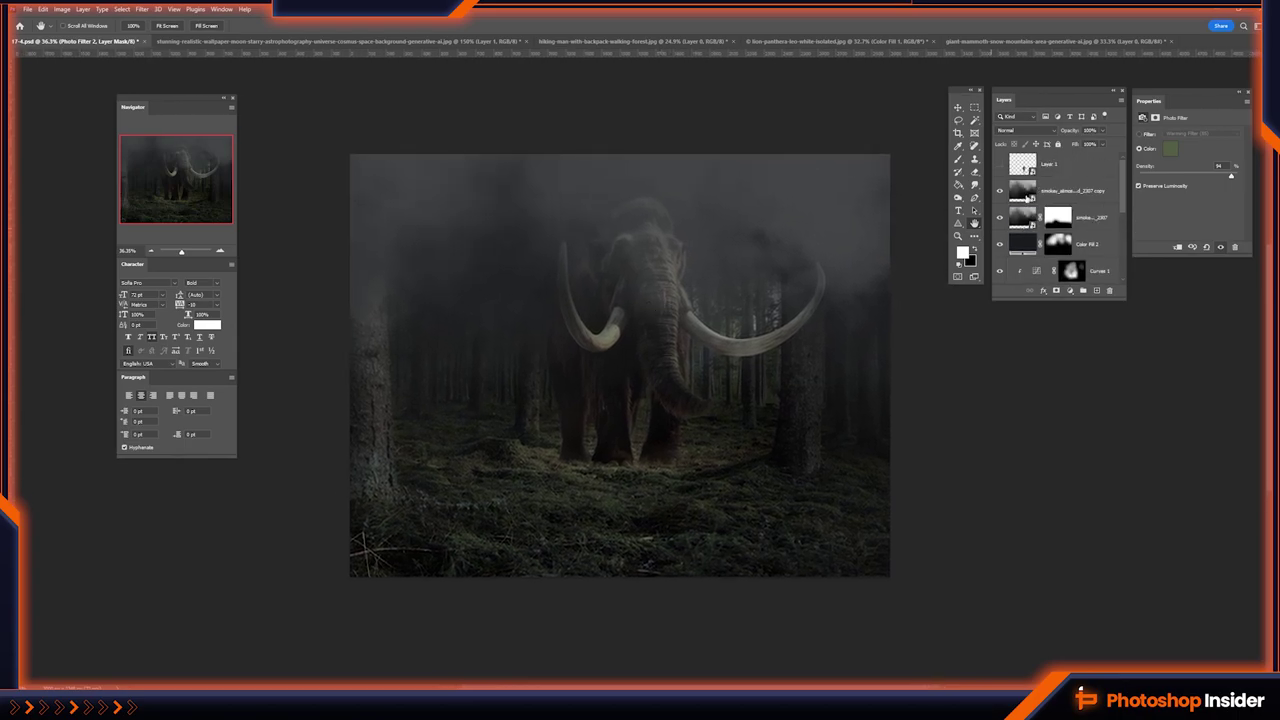
- Nudge the smoke copy up, add a mask and paint away smoke under the mammoth
left_click(1070, 190)
key("v")
left_click_drag(685, 305, 672, 252)
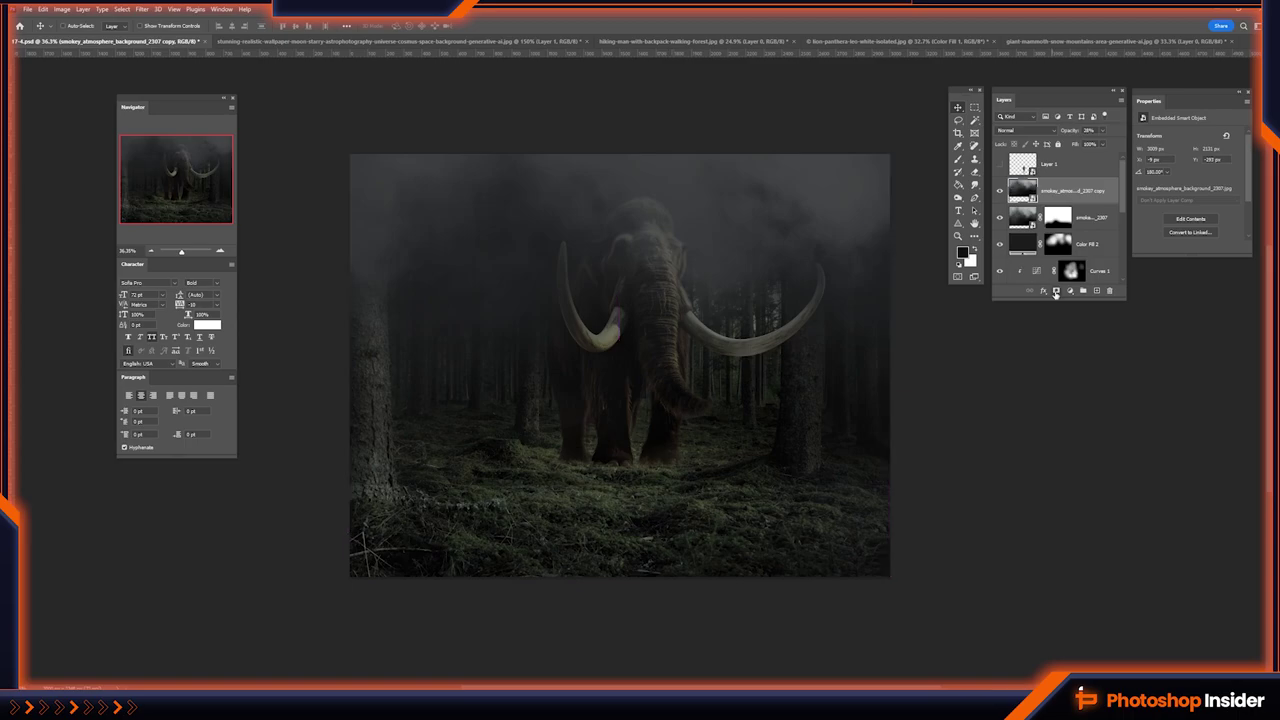
left_click(1055, 291)
key("b")
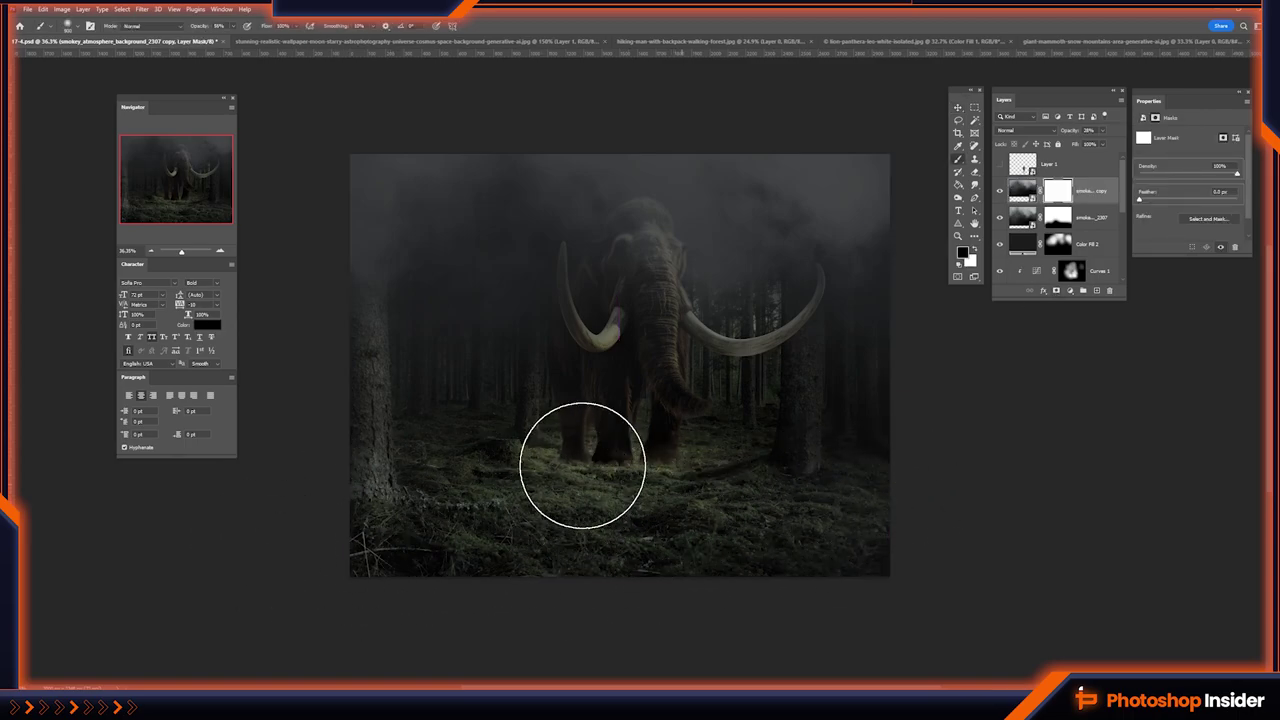
left_click_drag(546, 586, 629, 580)
mouse_move(680, 456)
left_mouse_down()
mouse_move(745, 459)
mouse_move(700, 523)
left_mouse_up()
scroll(611, 294, "up", 10)
scroll(1060, 200, "down", 1)
scroll(1070, 205, "down", 1)
scroll(1090, 212, "down", 1)
- Add a new Solid Color fill layer above Curves 1
key("alt+bracketleft")
key("alt+bracketleft")
left_click(1072, 291)
left_click(1080, 303)
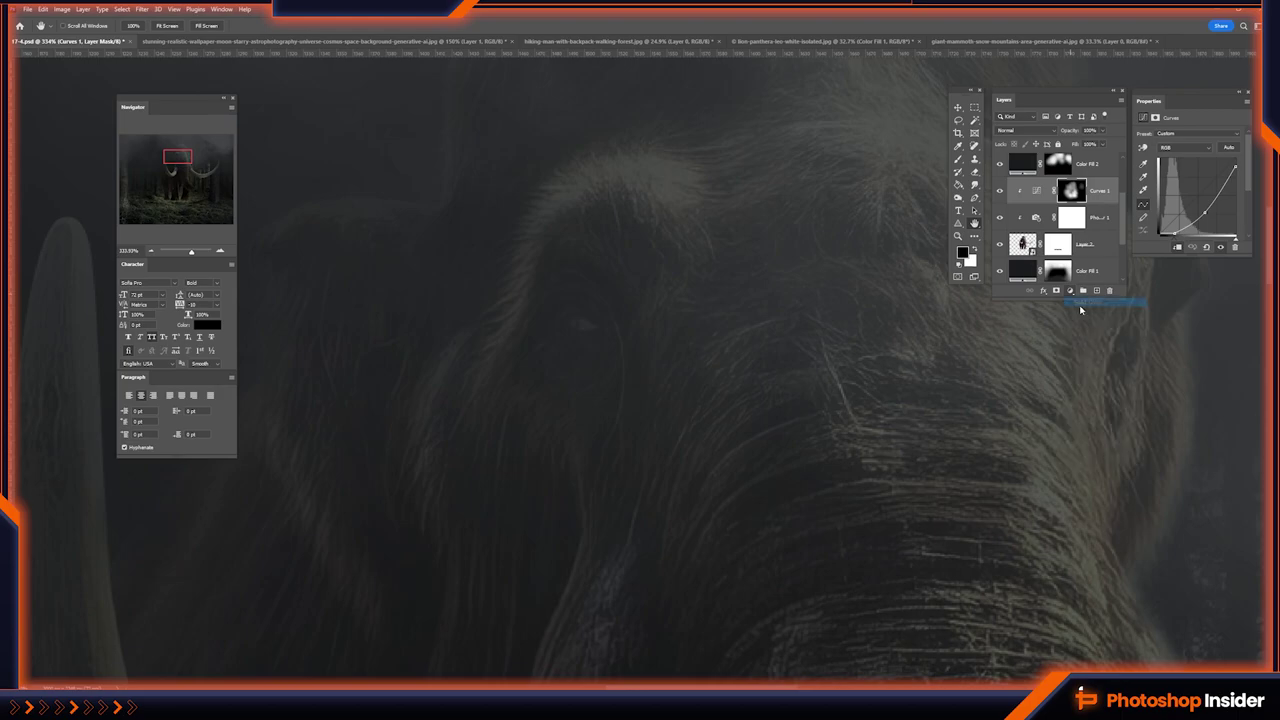
- Make the fill bright yellow in Color Dodge with an inverted mask and a small brush for the eye
left_click_drag(945, 556, 945, 540)
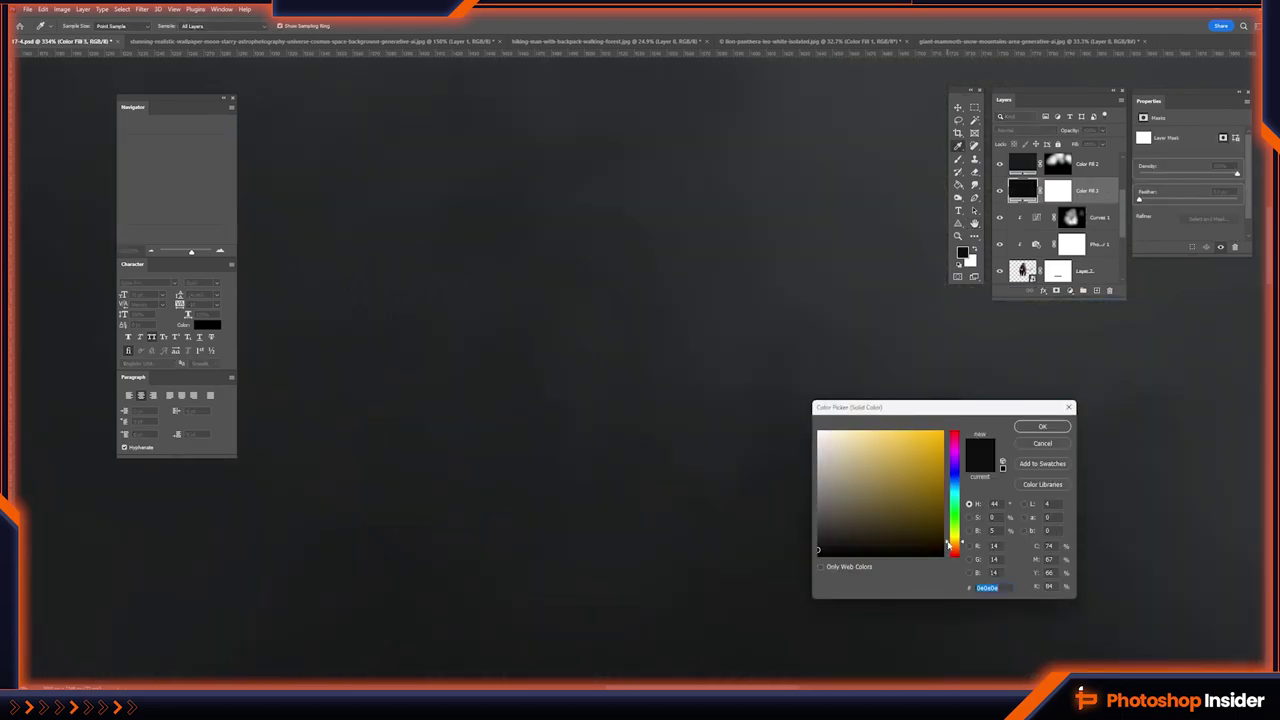
left_click(942, 431)
key("Return")
left_click(1038, 132)
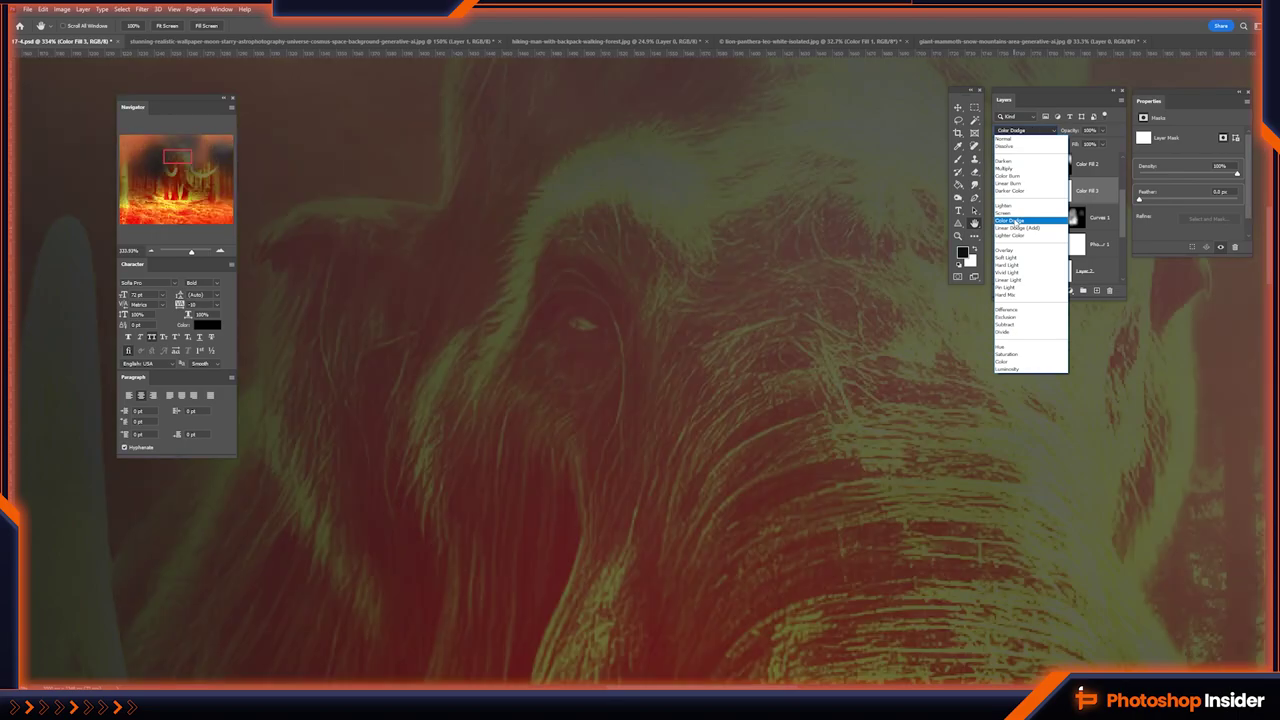
left_click(1014, 221)
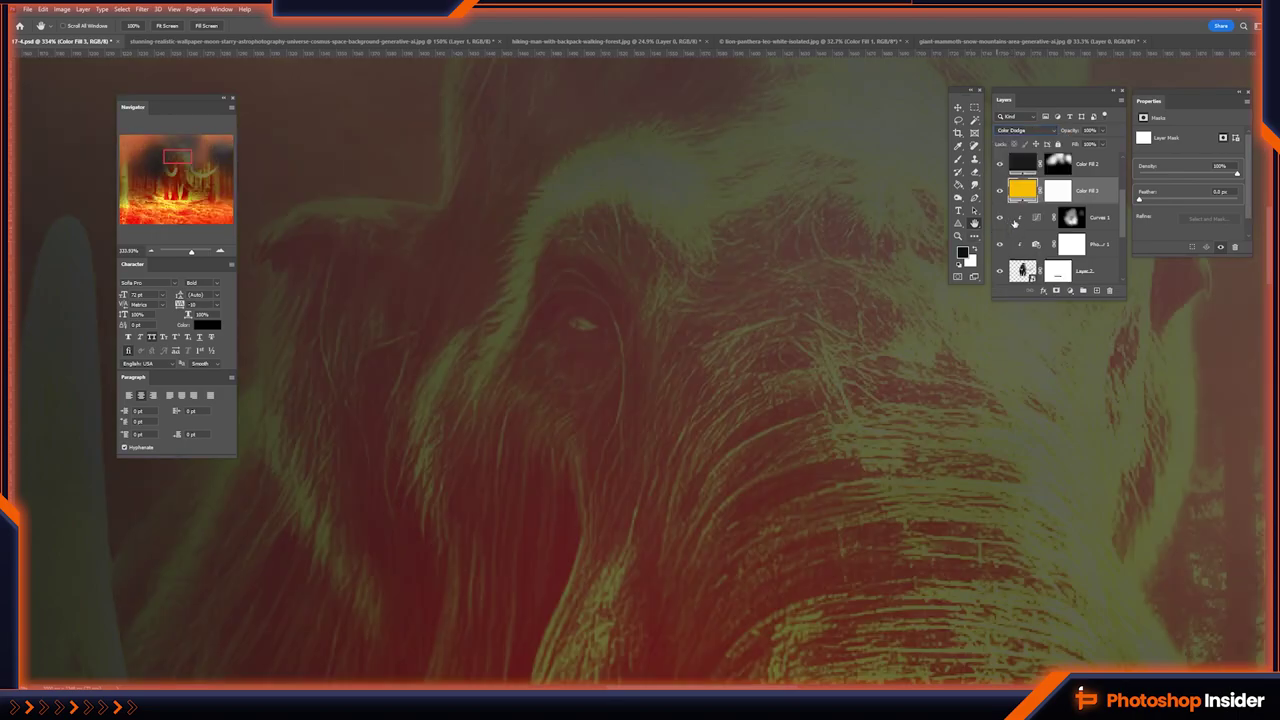
key("ctrl+i")
key("b")
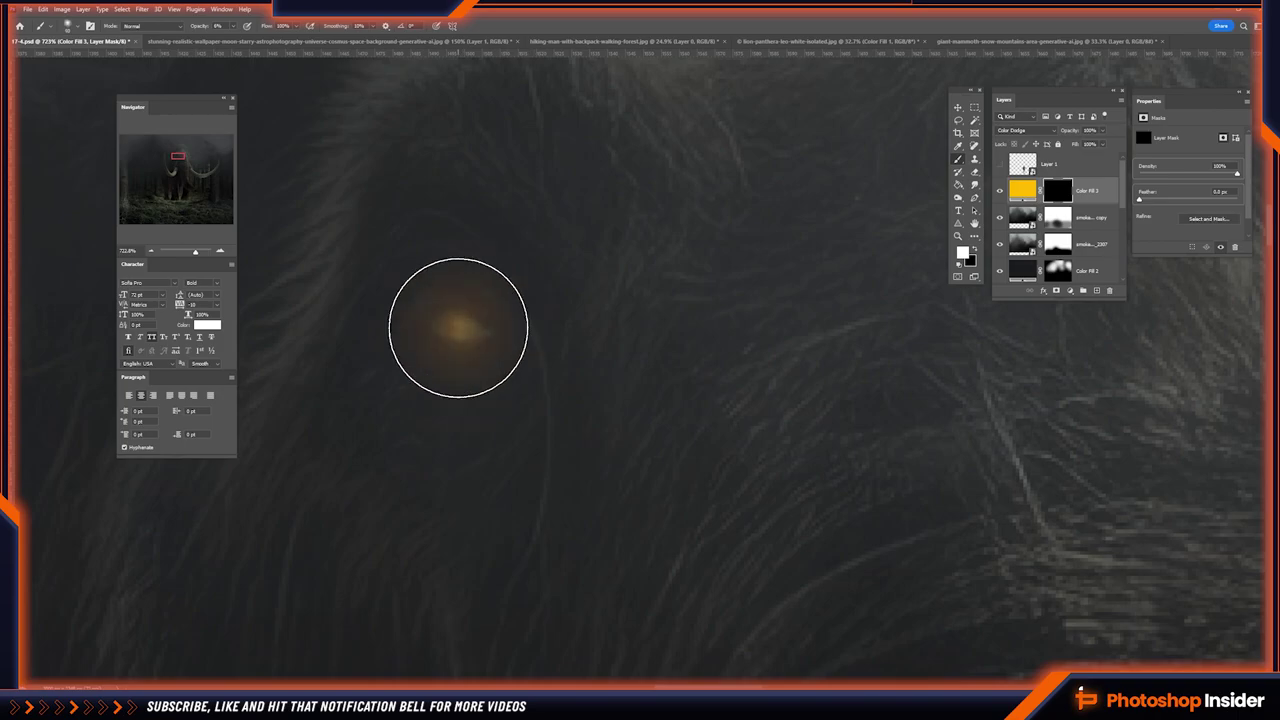
key("bracketright")
key("bracketright")
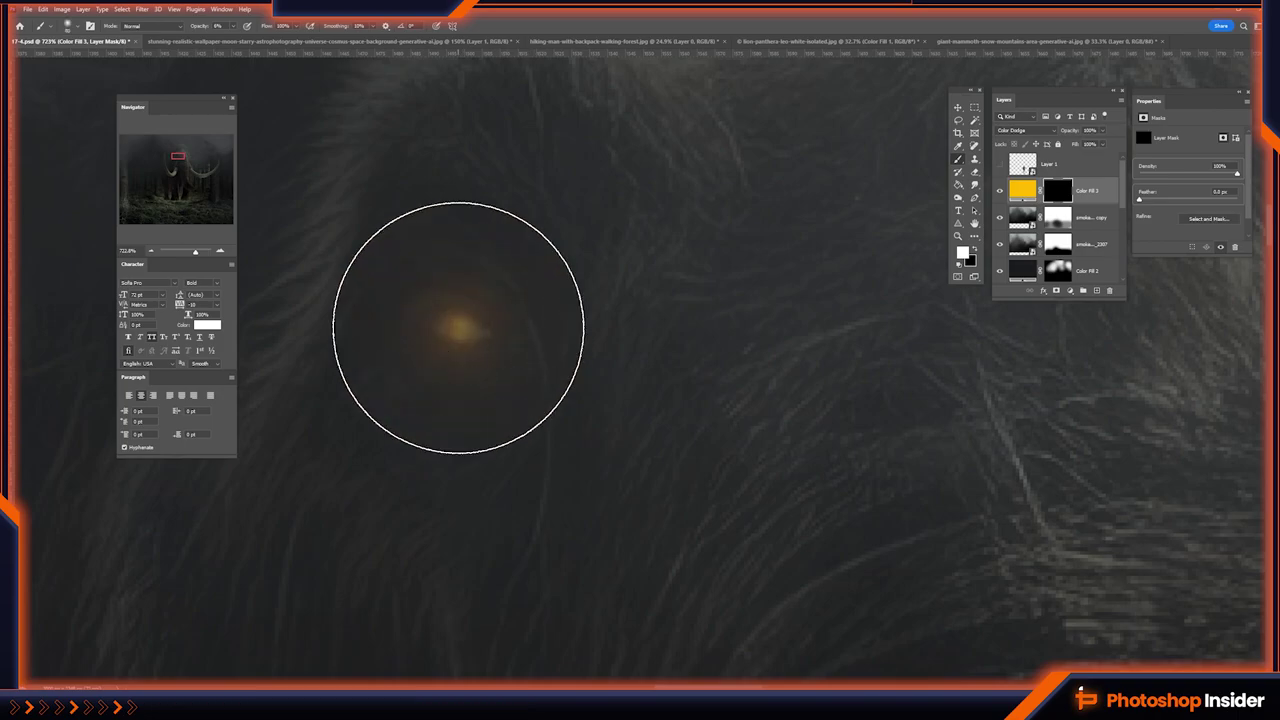
key("bracketright")
key("bracketleft")
key("bracketleft")
key("bracketleft")
- Add a pale yellow fill layer blended with Linear Dodge (Add) for painting over the eye
key("v")
left_click(1070, 290)
key("Escape")
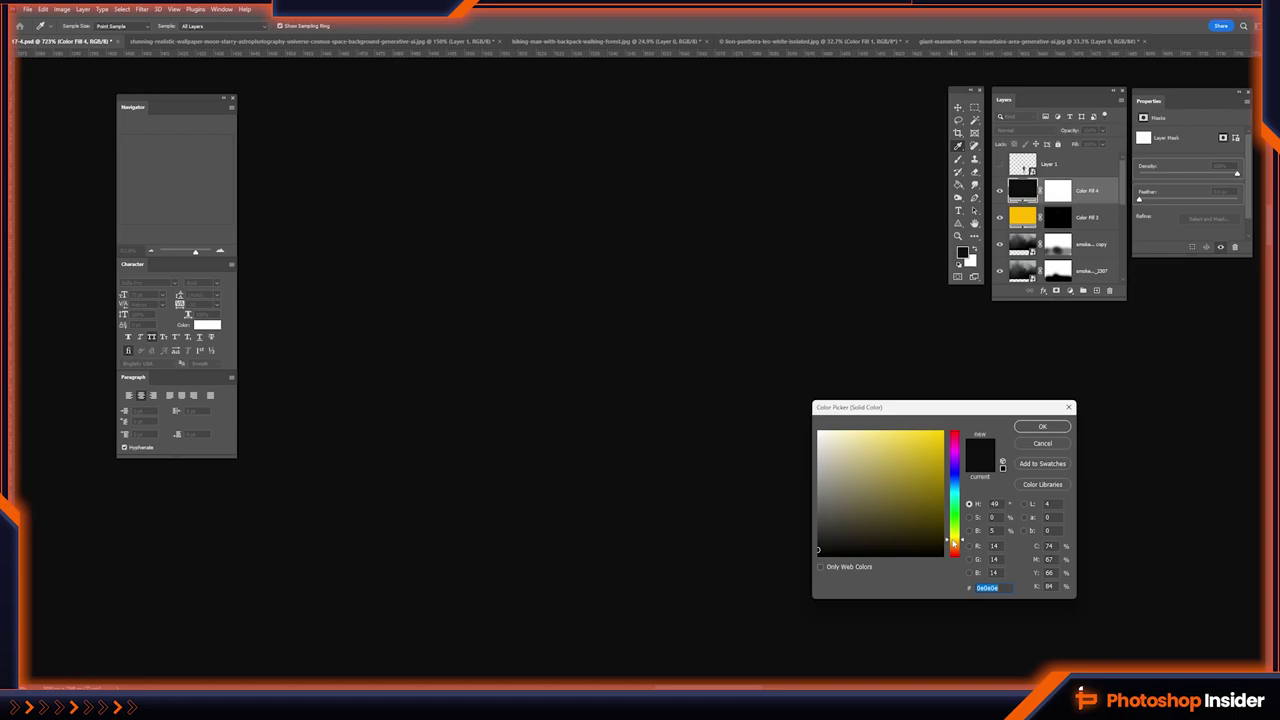
left_click(864, 432)
left_click(1042, 426)
left_click(1020, 130)
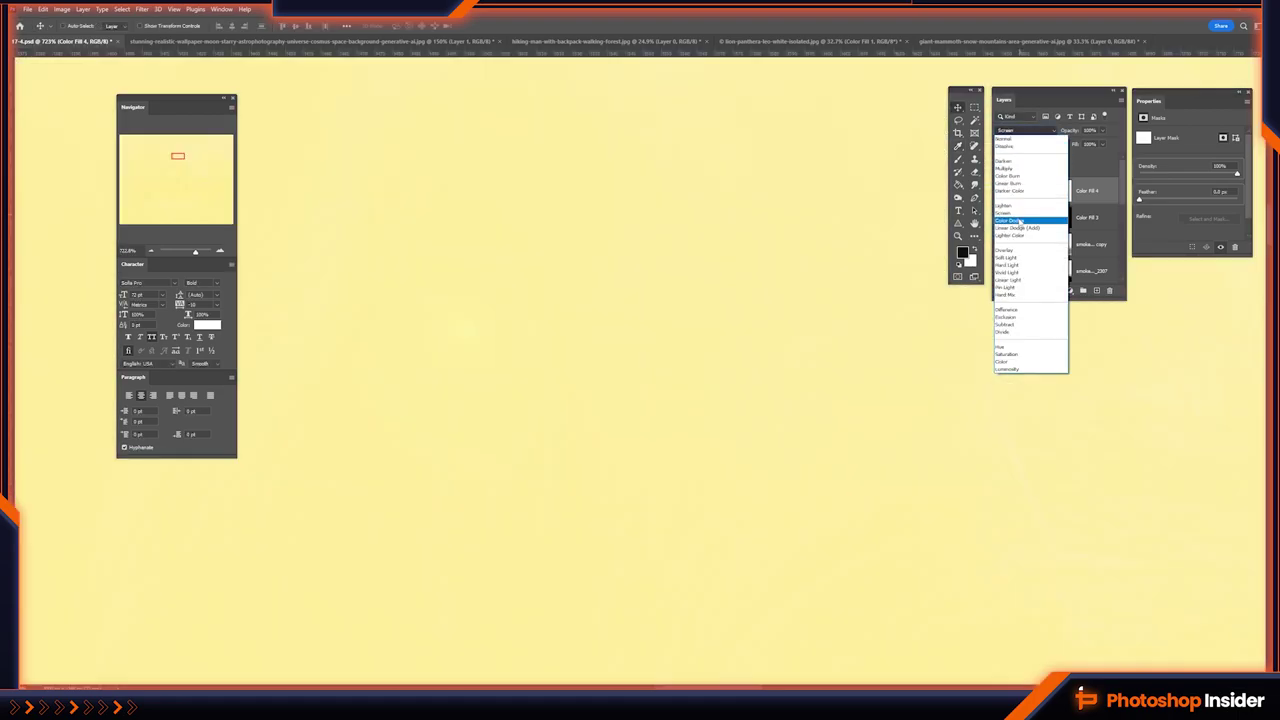
left_click(1017, 228)
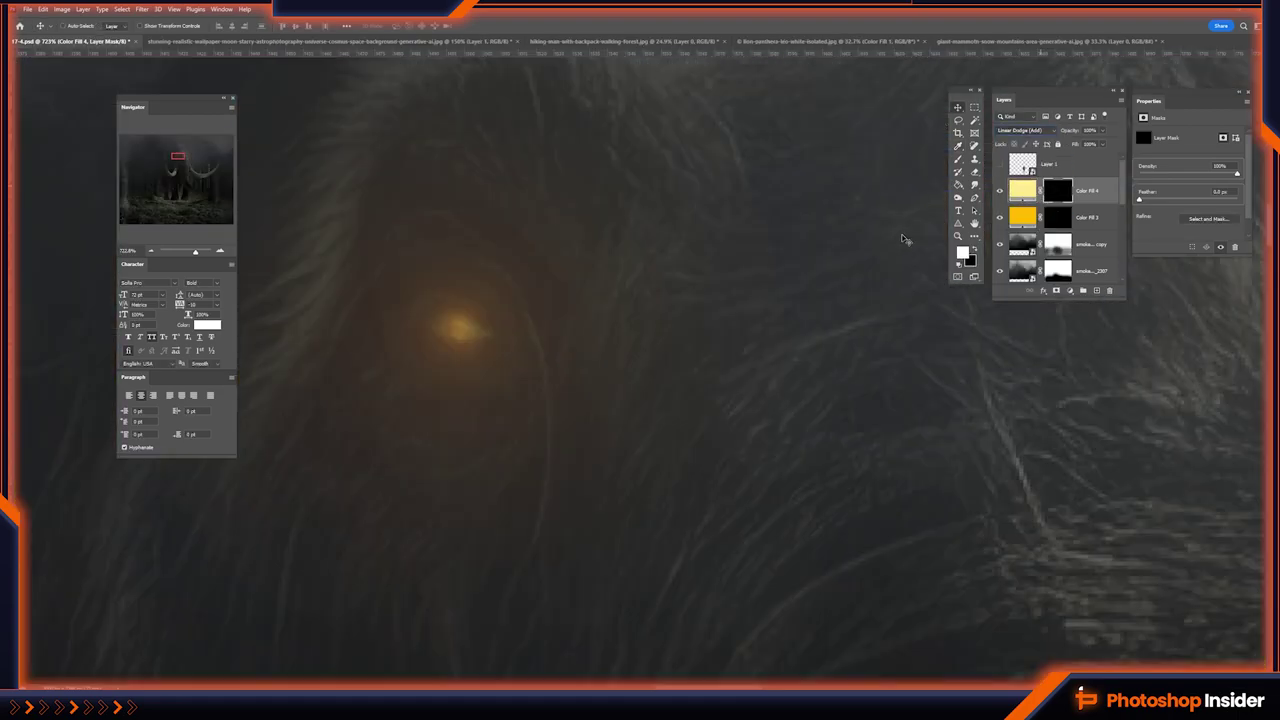
key("b")
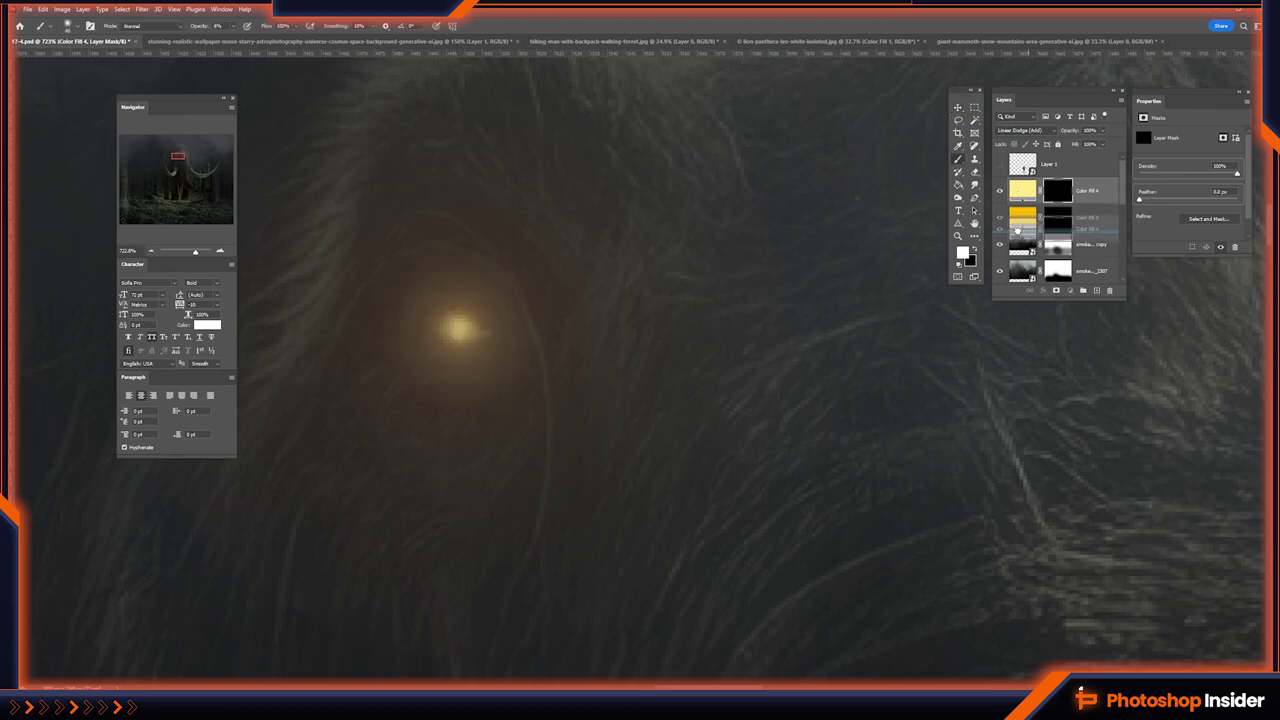
- Recolour both glow fills from yellow to cyan and light cyan
left_click(1009, 227)
double_click(1010, 228)
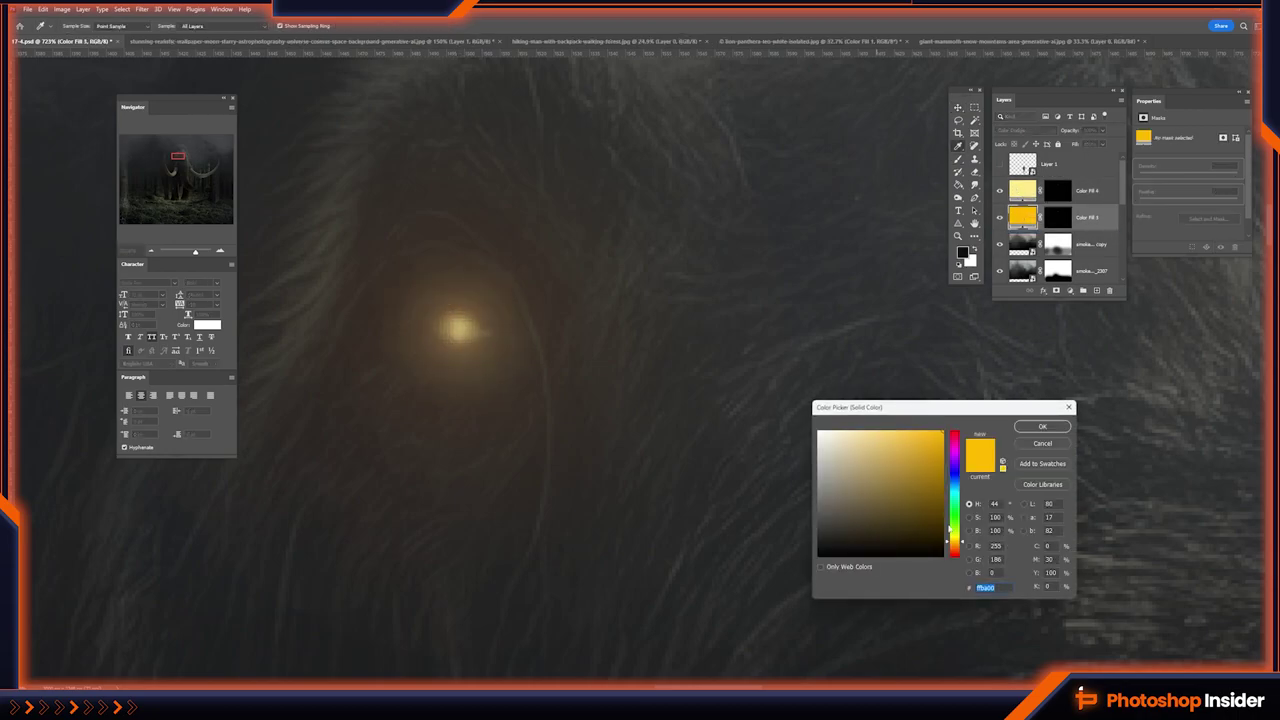
left_click_drag(947, 540, 948, 494)
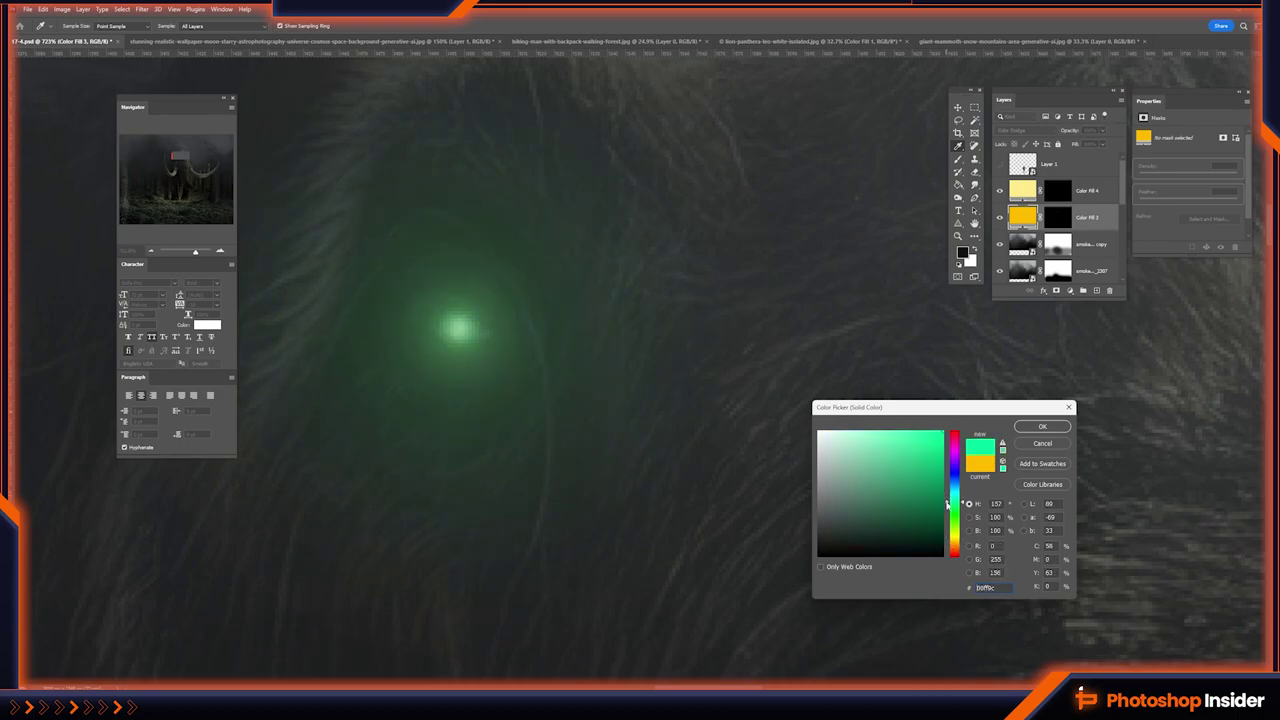
left_click(1043, 427)
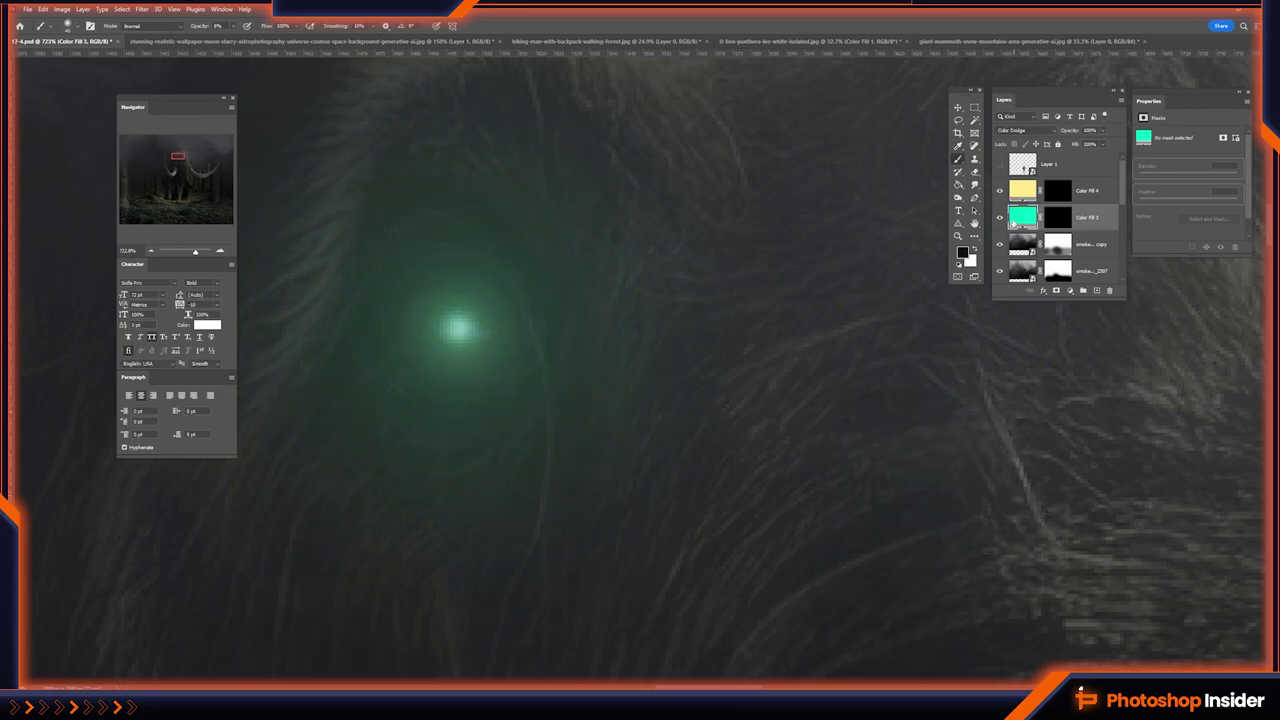
double_click(1022, 190)
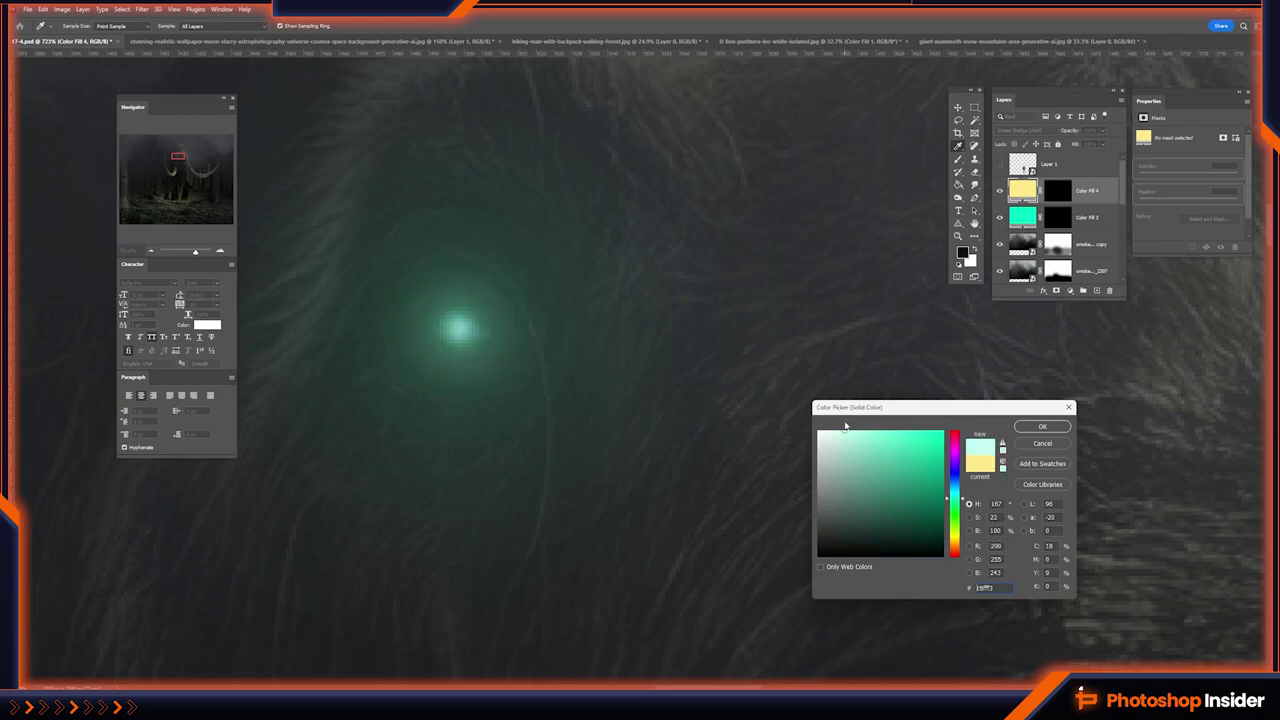
key("Return")
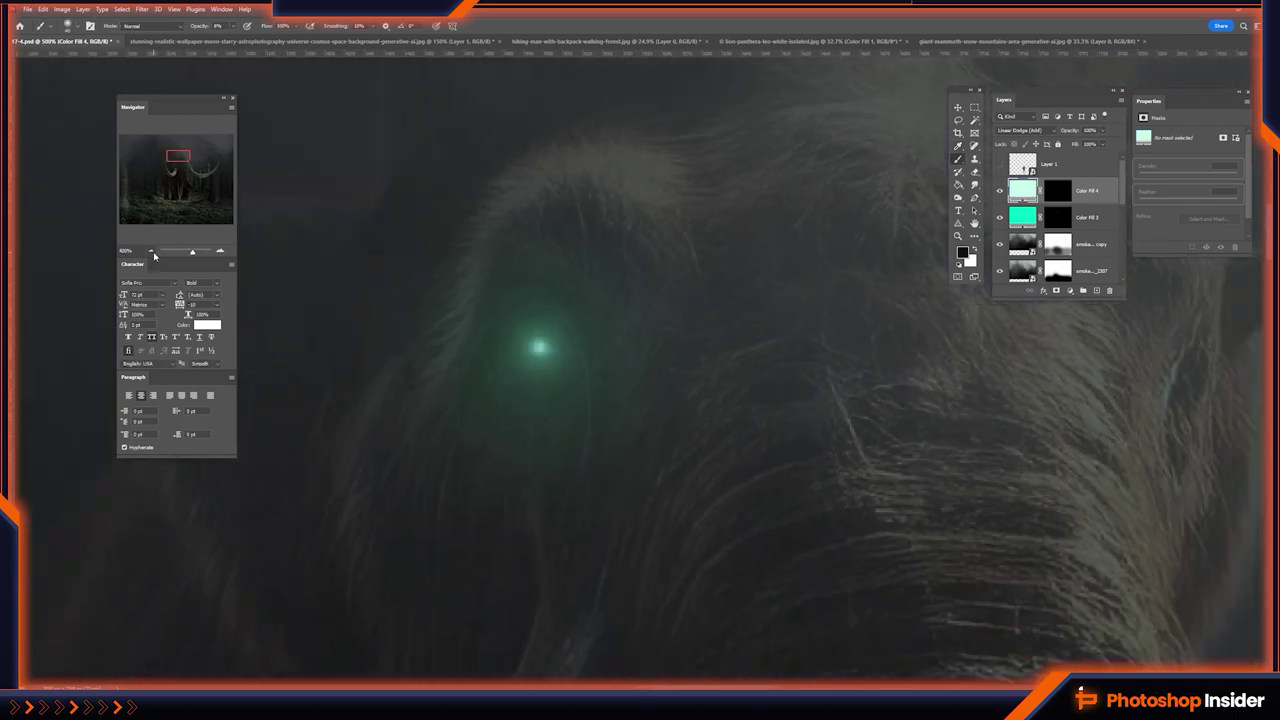
scroll(784, 334, "down", 7)
left_click(1023, 225)
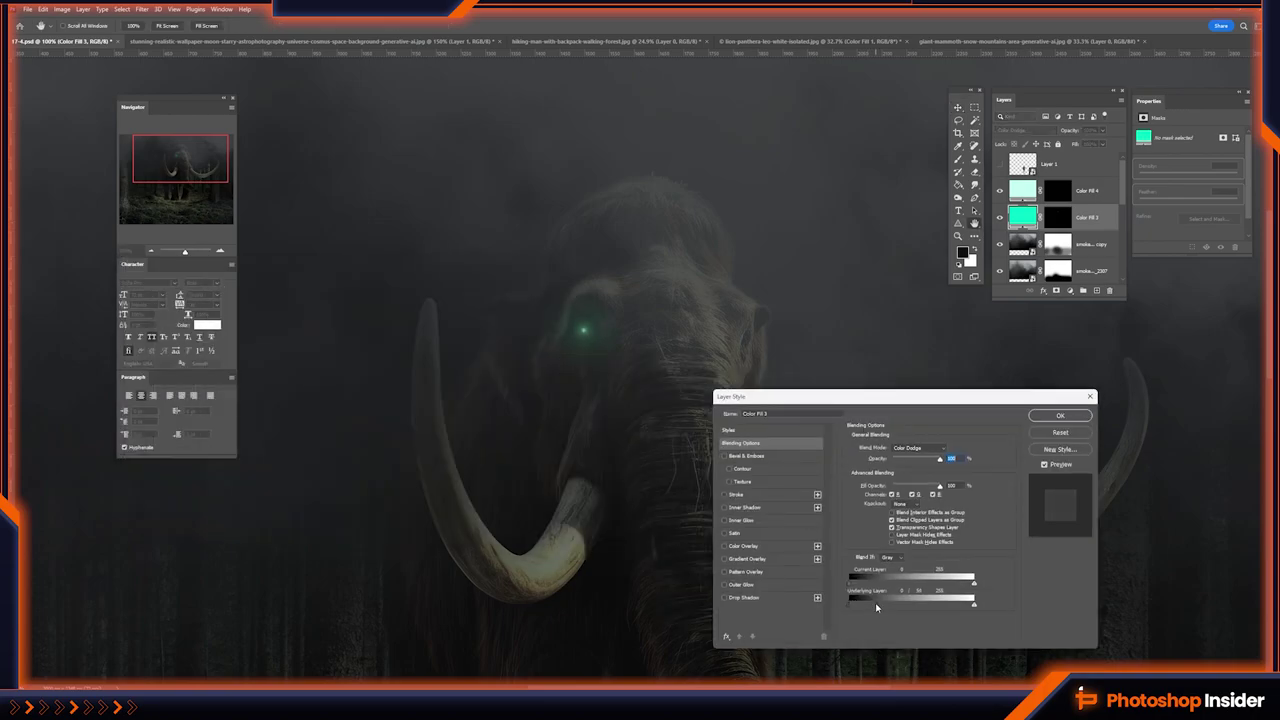
- Paint a broad teal glow around the right eye on the Color Fill 3 mask
key("Return")
scroll(764, 341, "up", 3)
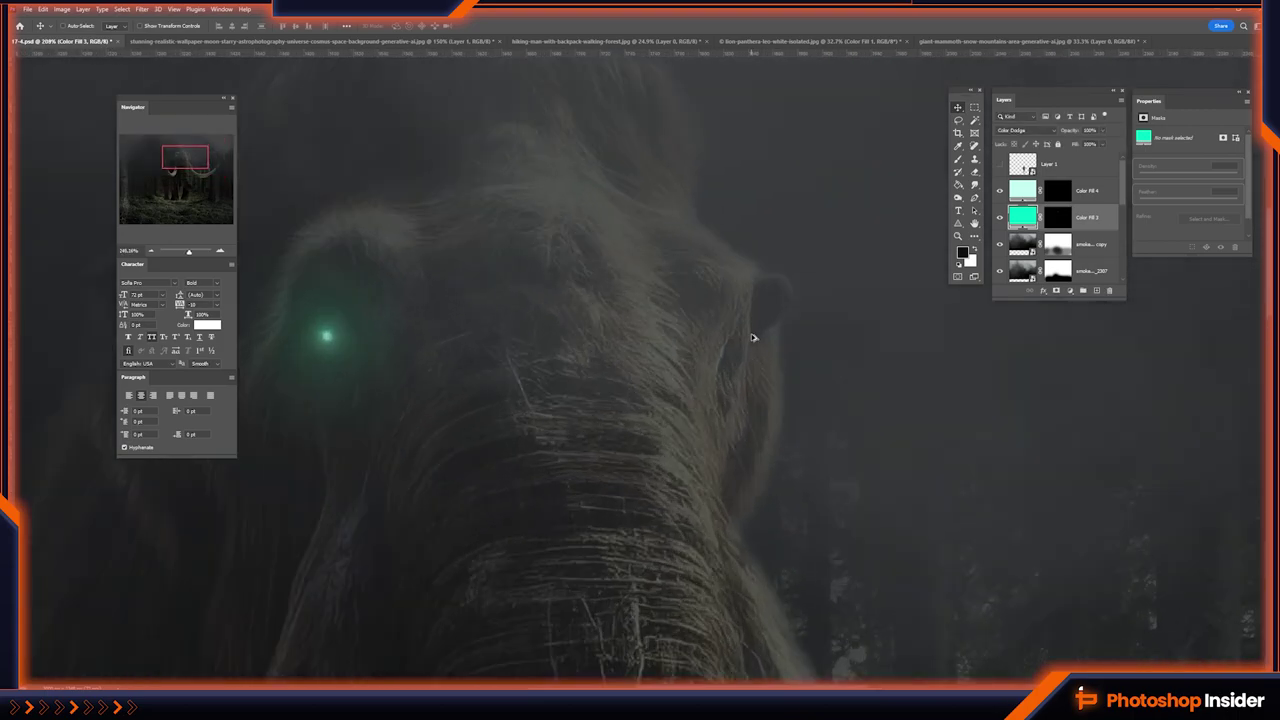
scroll(751, 337, "up", 2)
scroll(725, 377, "up", 2)
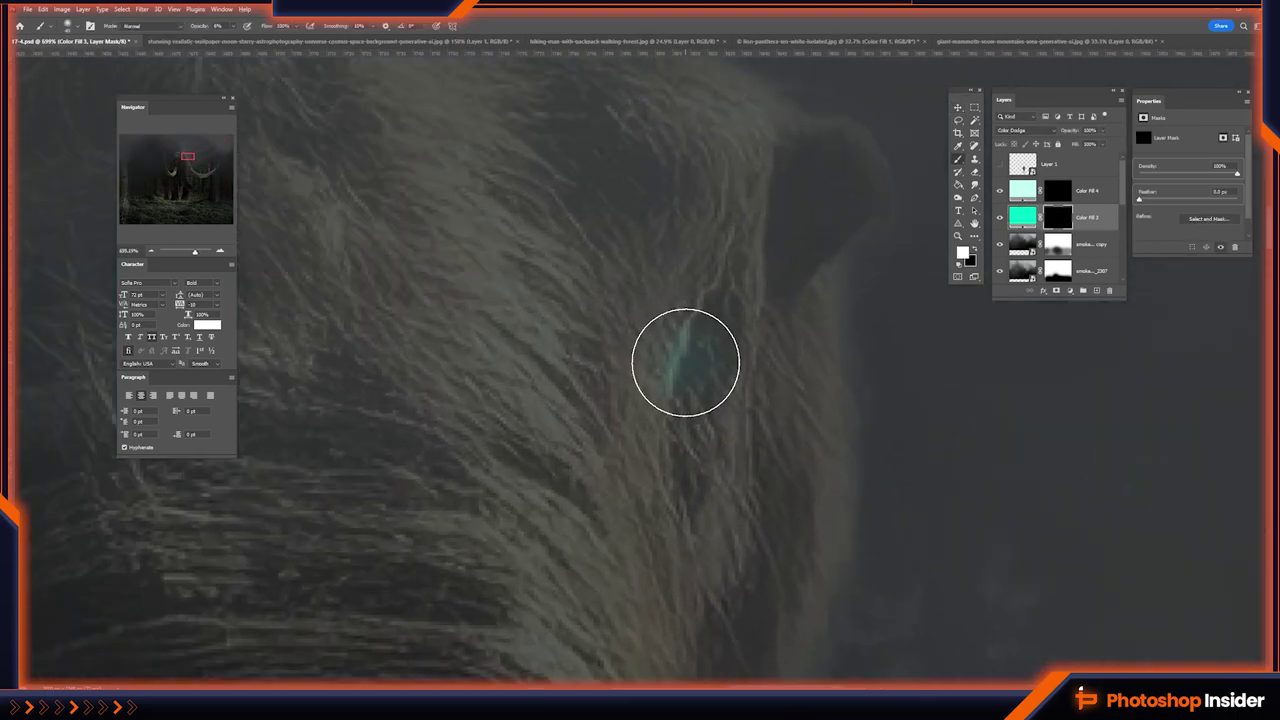
key("bracketleft")
key("bracketright")
key("bracketright")
key("bracketright")
key("bracketright")
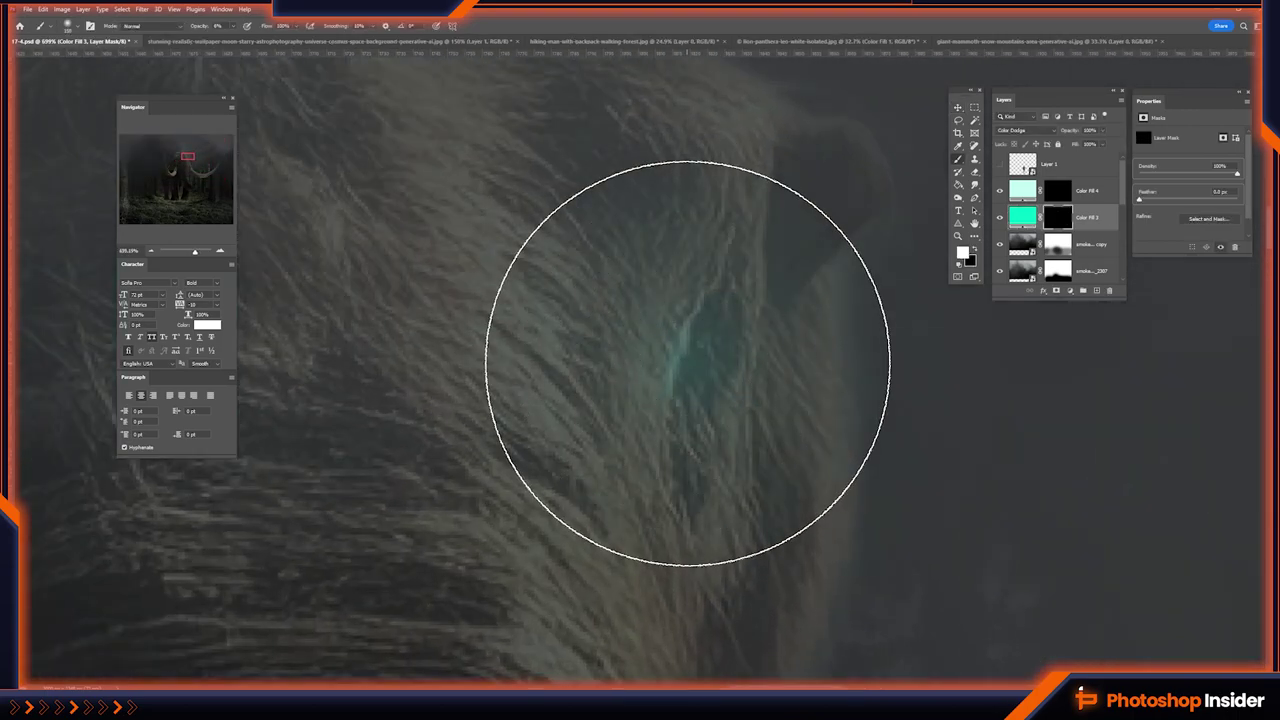
left_click(687, 363)
key("bracketleft")
key("bracketleft")
key("bracketleft")
key("bracketleft")
key("bracketleft")
key("bracketleft")
key("bracketleft")
key("bracketleft")
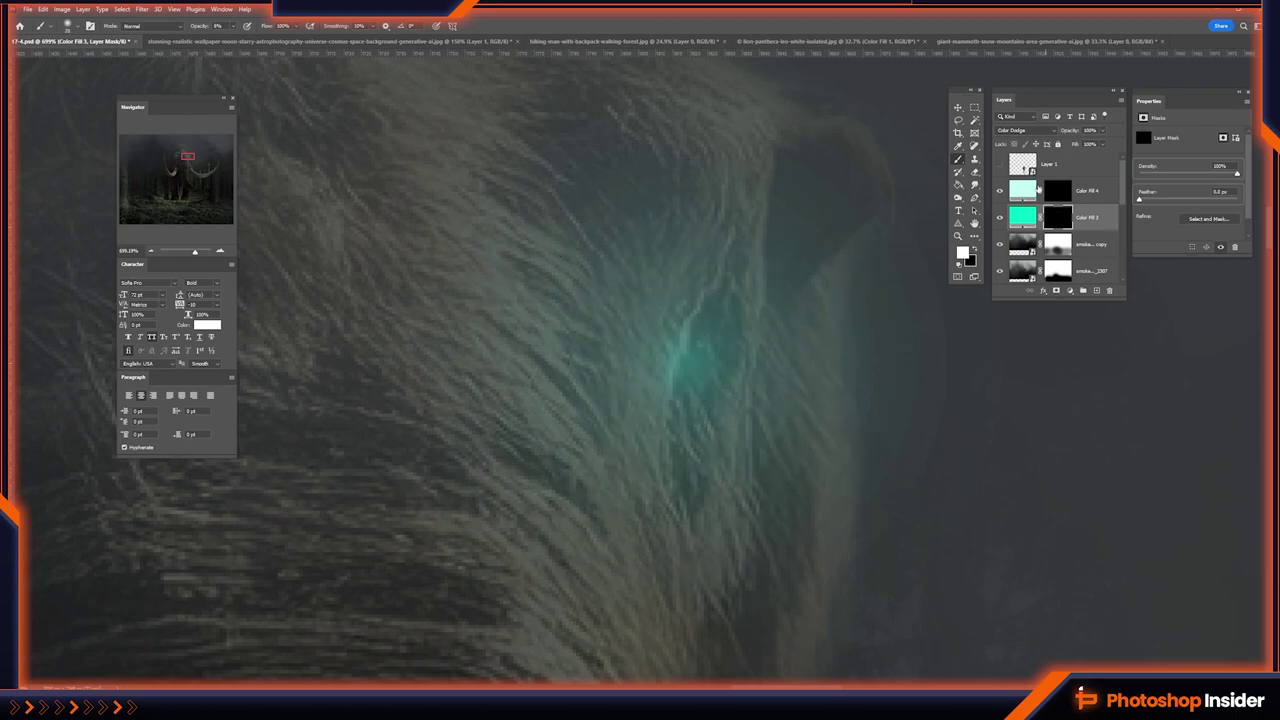
- Paint a brighter glow core into the right eye on the Color Fill 4 mask
key("alt+bracketright")
key("bracketright")
key("bracketright")
left_click(685, 361)
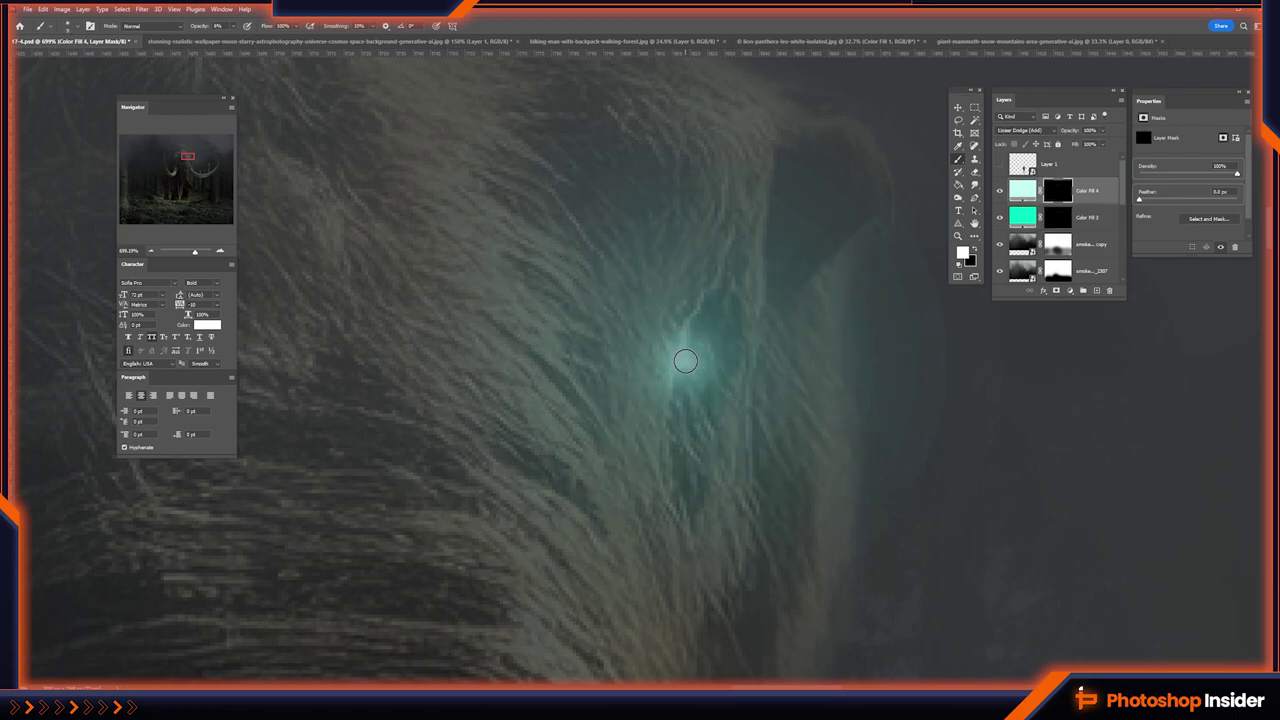
scroll(643, 457, "down", 5)
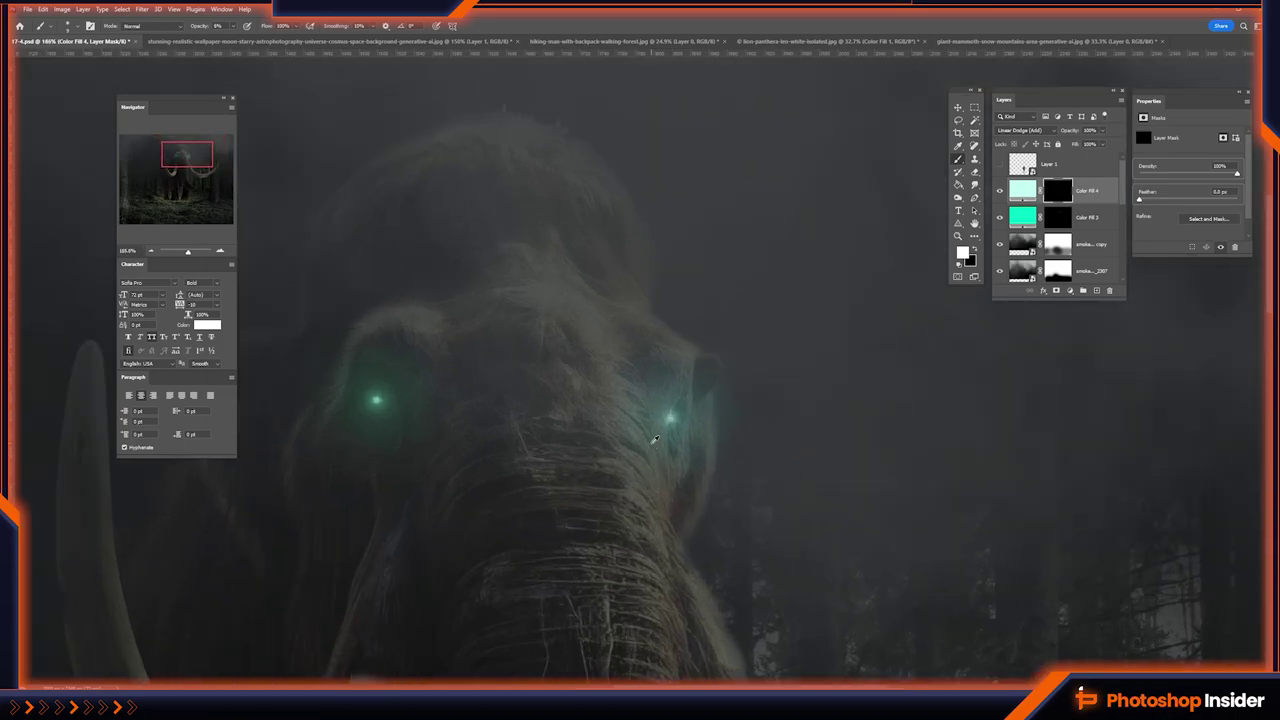
scroll(655, 440, "up", 2)
key("alt+bracketleft")
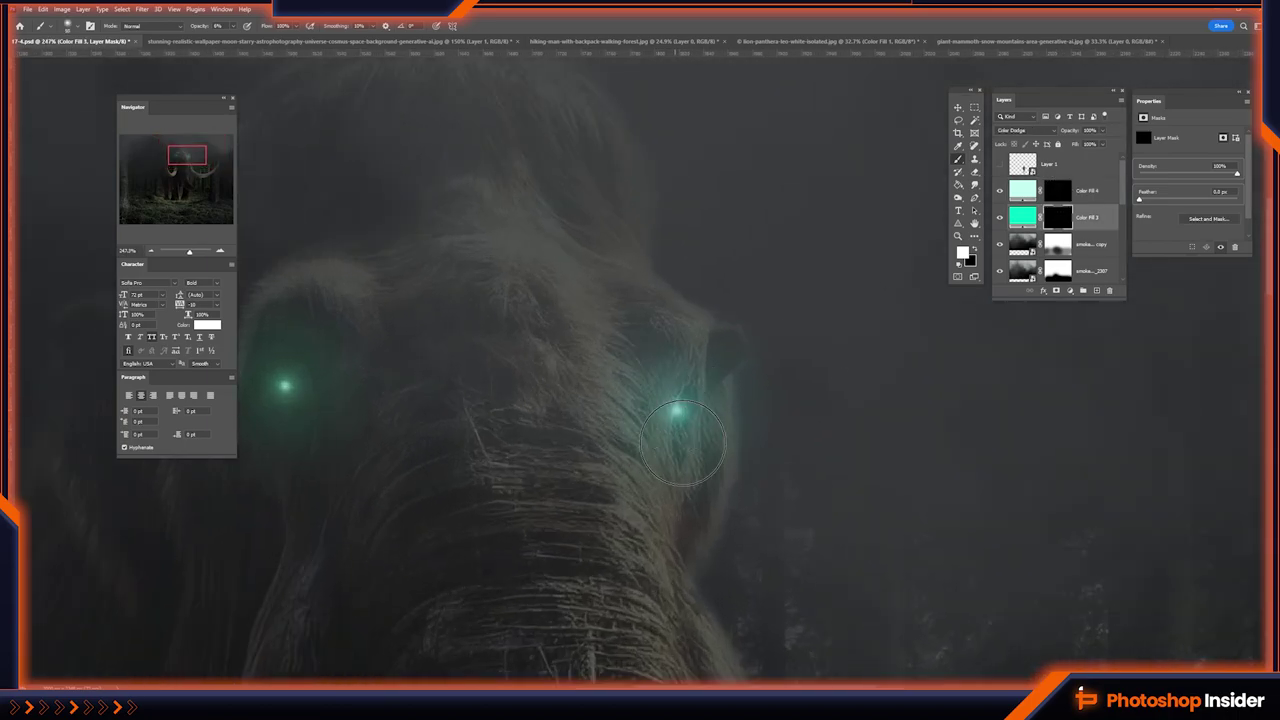
scroll(683, 442, "down", 3)
scroll(630, 500, "up", 1)
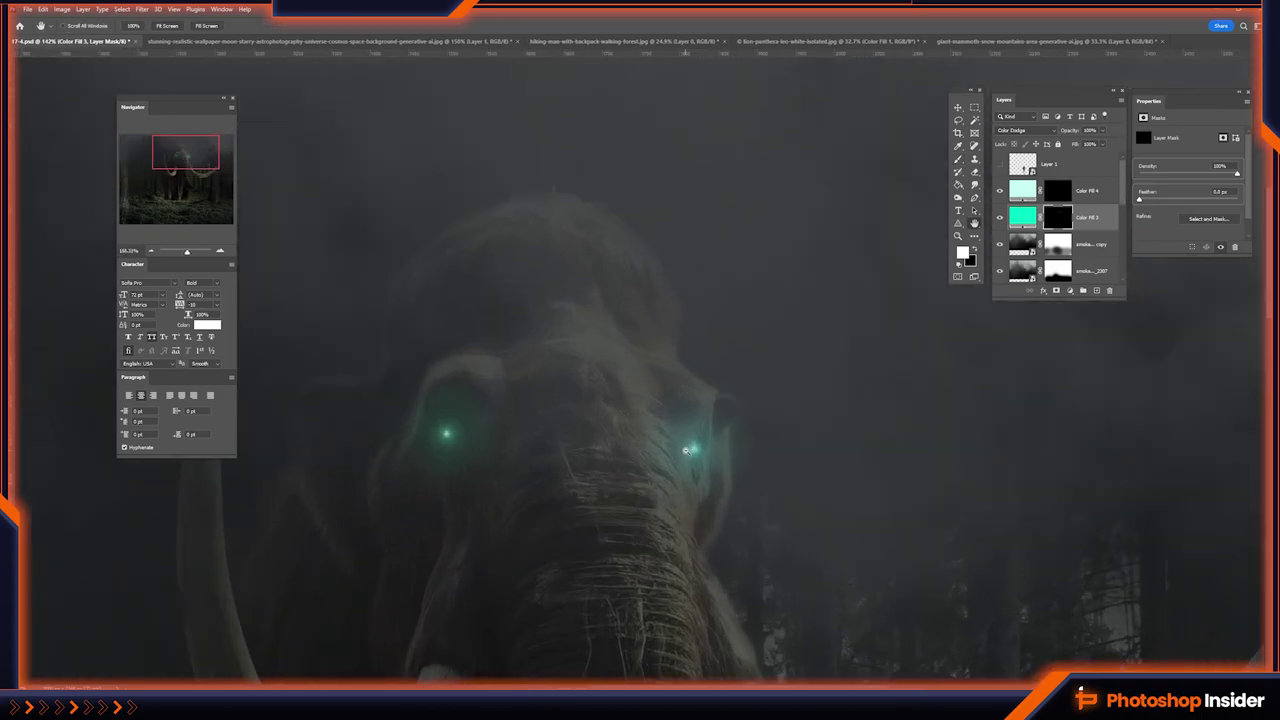
scroll(686, 450, "up", 5)
- Paint the glow over the left eye close-up, then zoom out to the whole mammoth
key("b")
key("bracketleft")
key("bracketleft")
key("bracketleft")
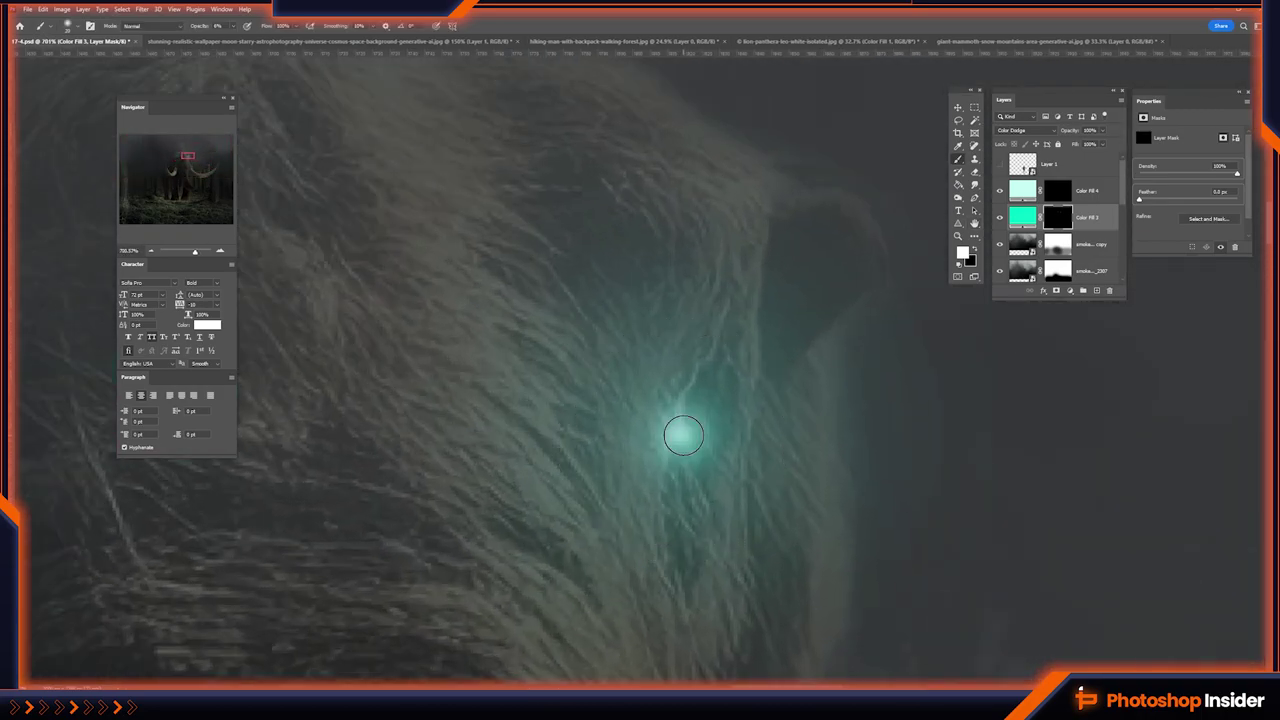
scroll(683, 435, "left", 5)
key("alt+bracketright")
key("bracketright")
key("bracketright")
key("bracketright")
left_click(150, 251)
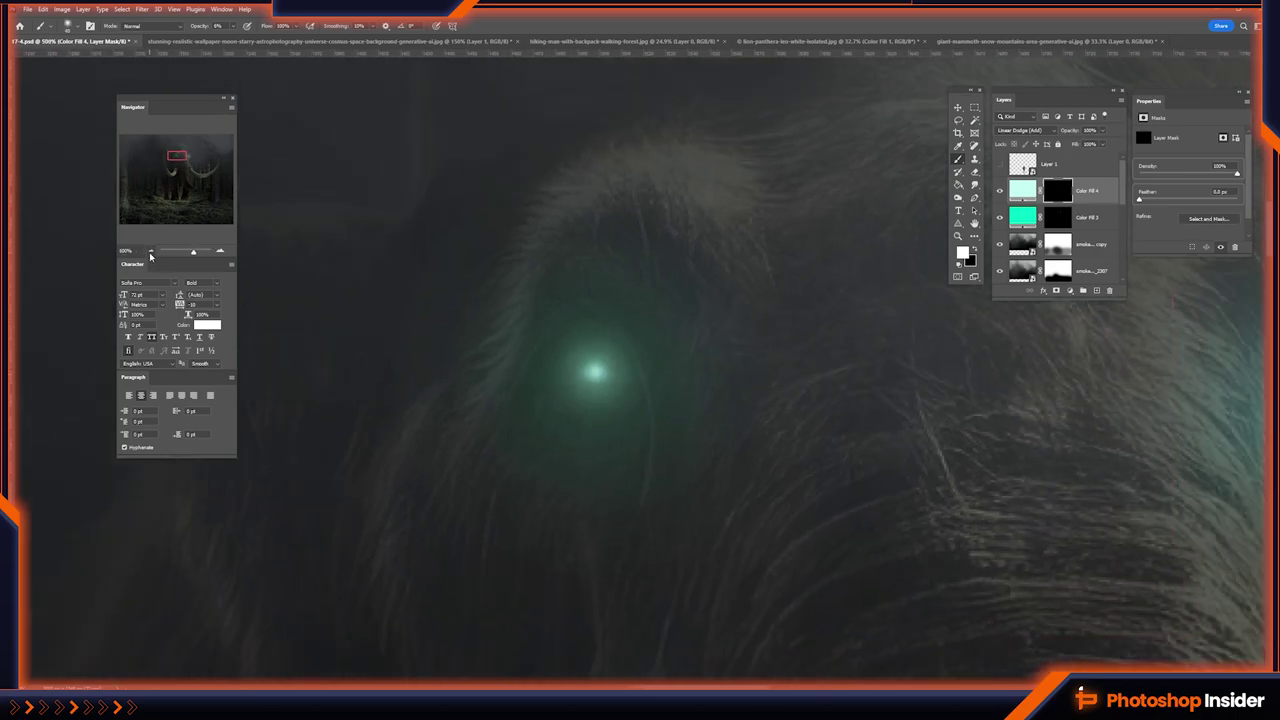
key("h")
scroll(686, 434, "down", 6)
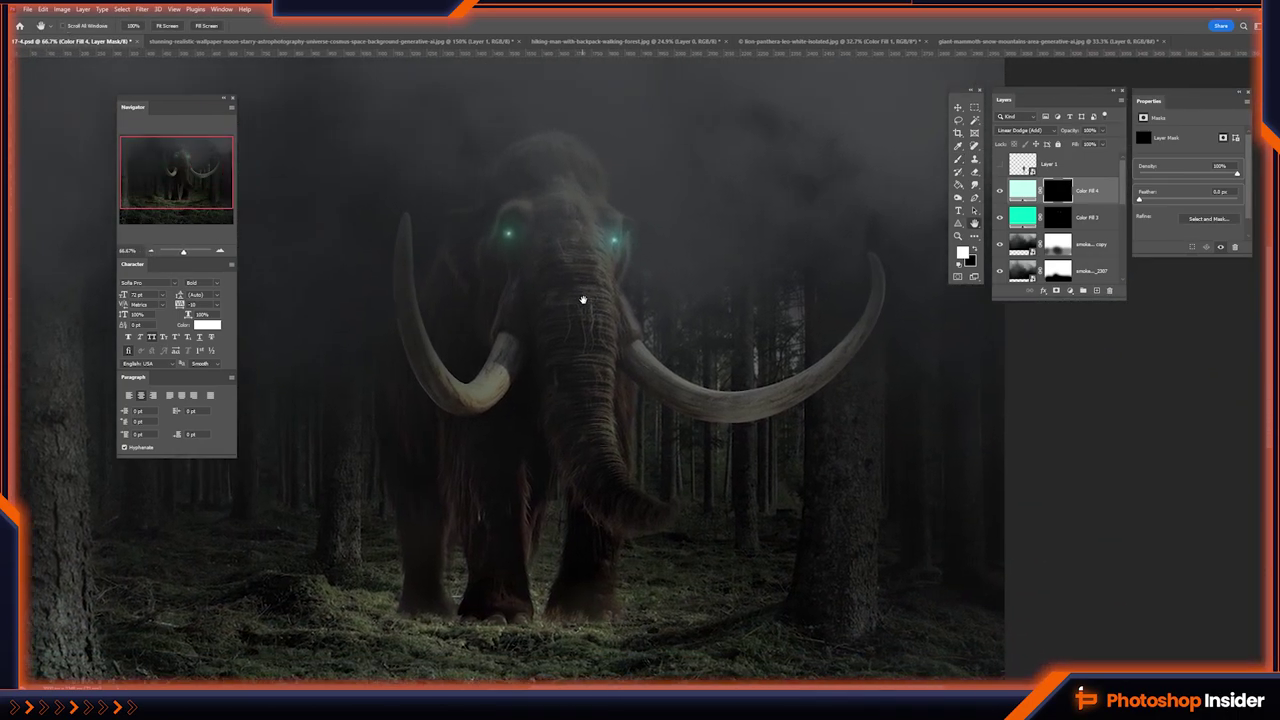
left_click_drag(579, 289, 689, 404)
- Make Color Fill 4 visible and refine the Color Fill 3 glow mask
left_click(999, 191)
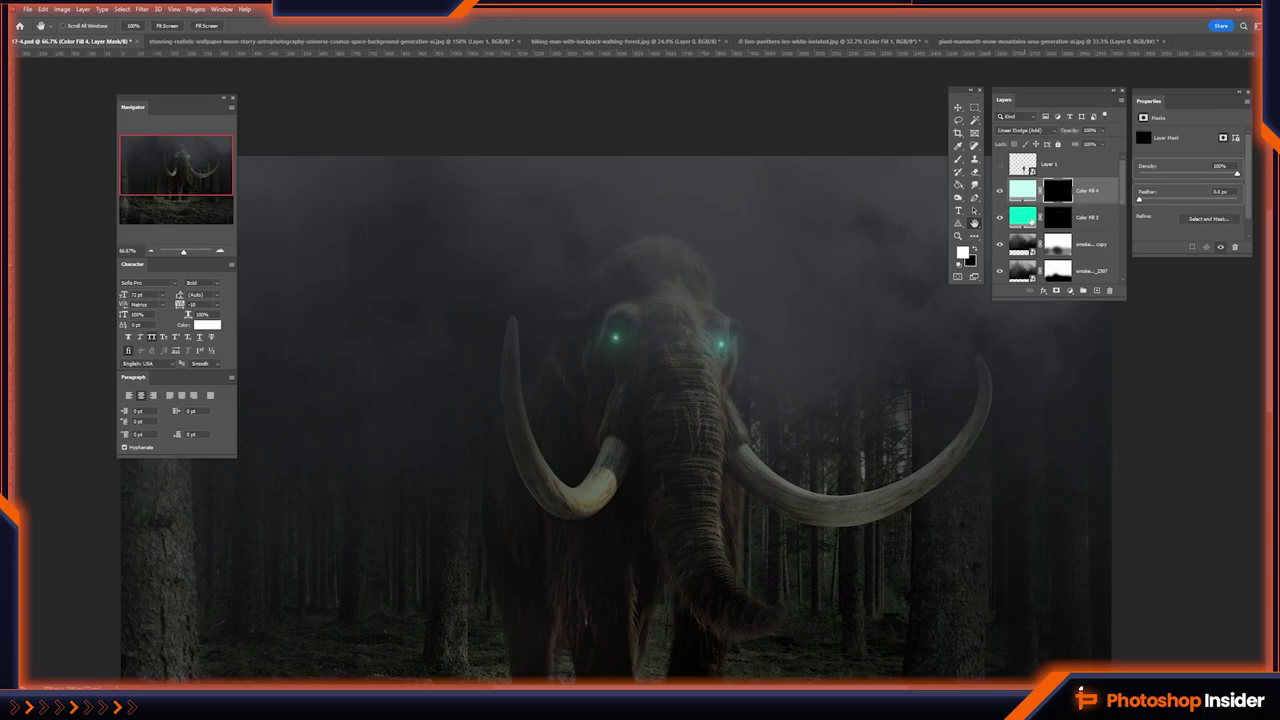
left_click(1016, 222)
key("b")
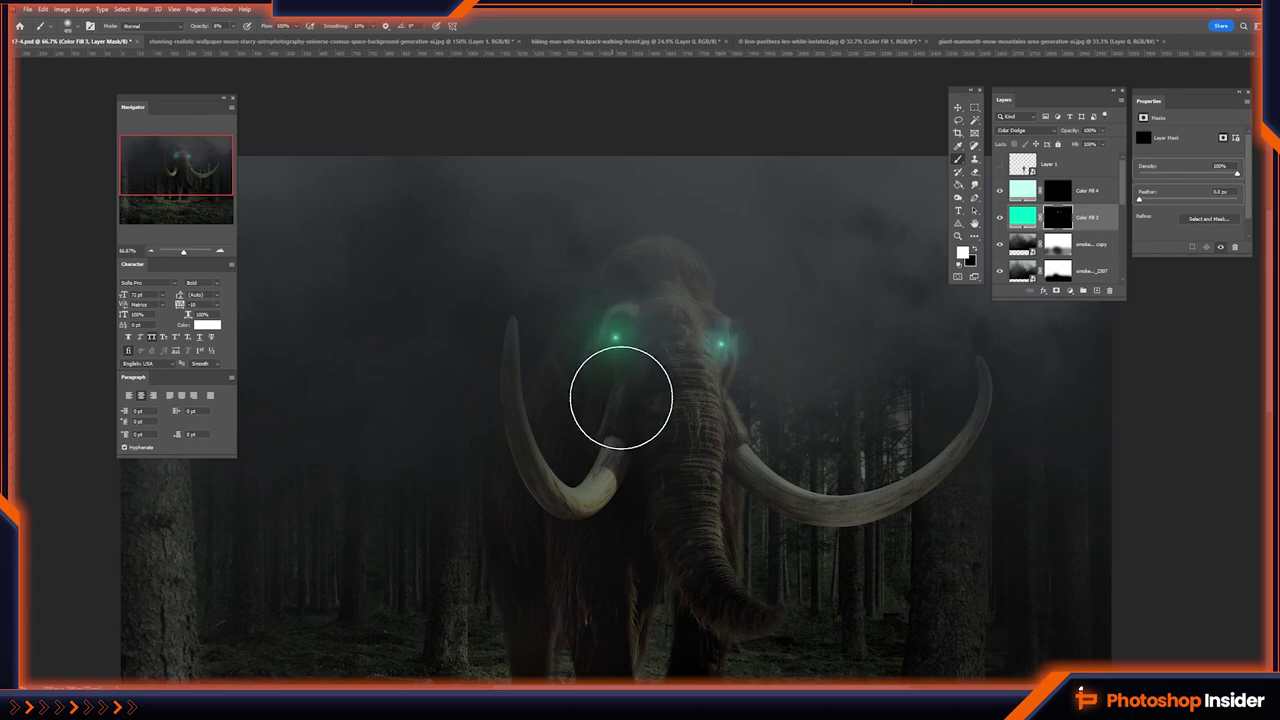
left_click_drag(580, 420, 510, 408)
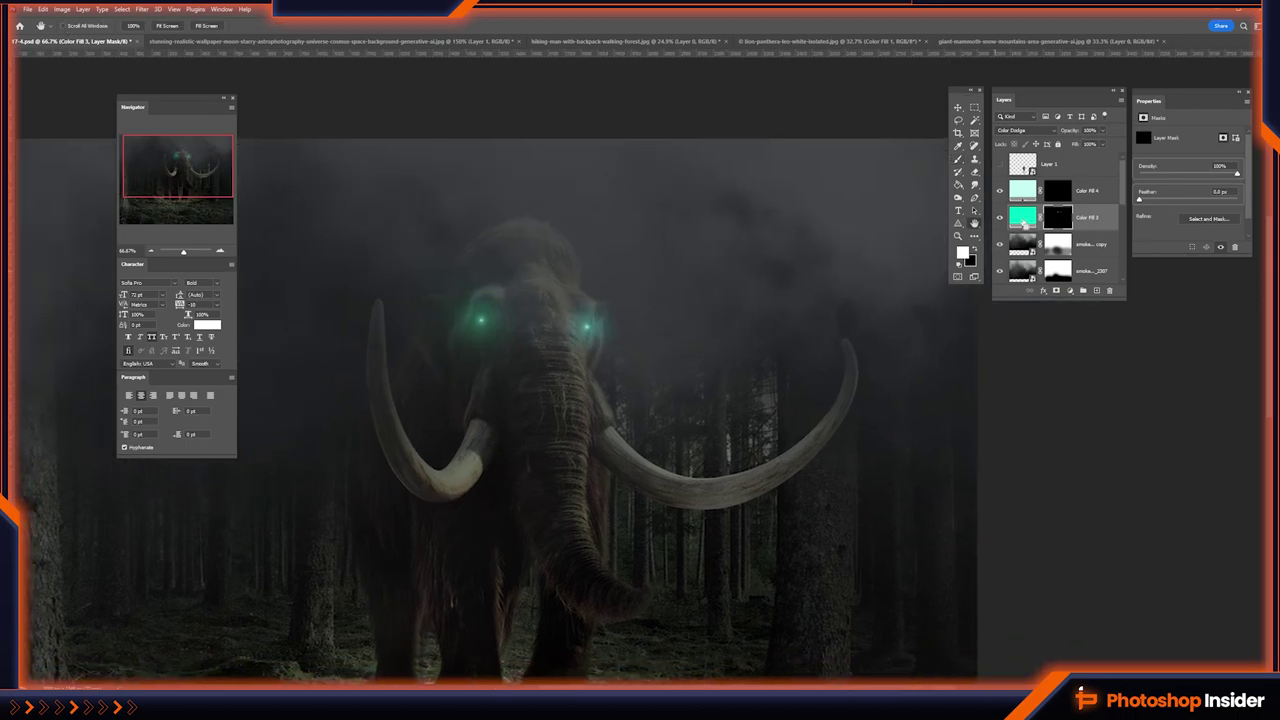
left_click(1087, 194)
double_click(1022, 216)
- Start adding a new Solid Color fill layer from the adjustment layer menu
key("Escape")
left_click(1090, 244)
left_click(1096, 291)
key("Delete")
left_click(1070, 291)
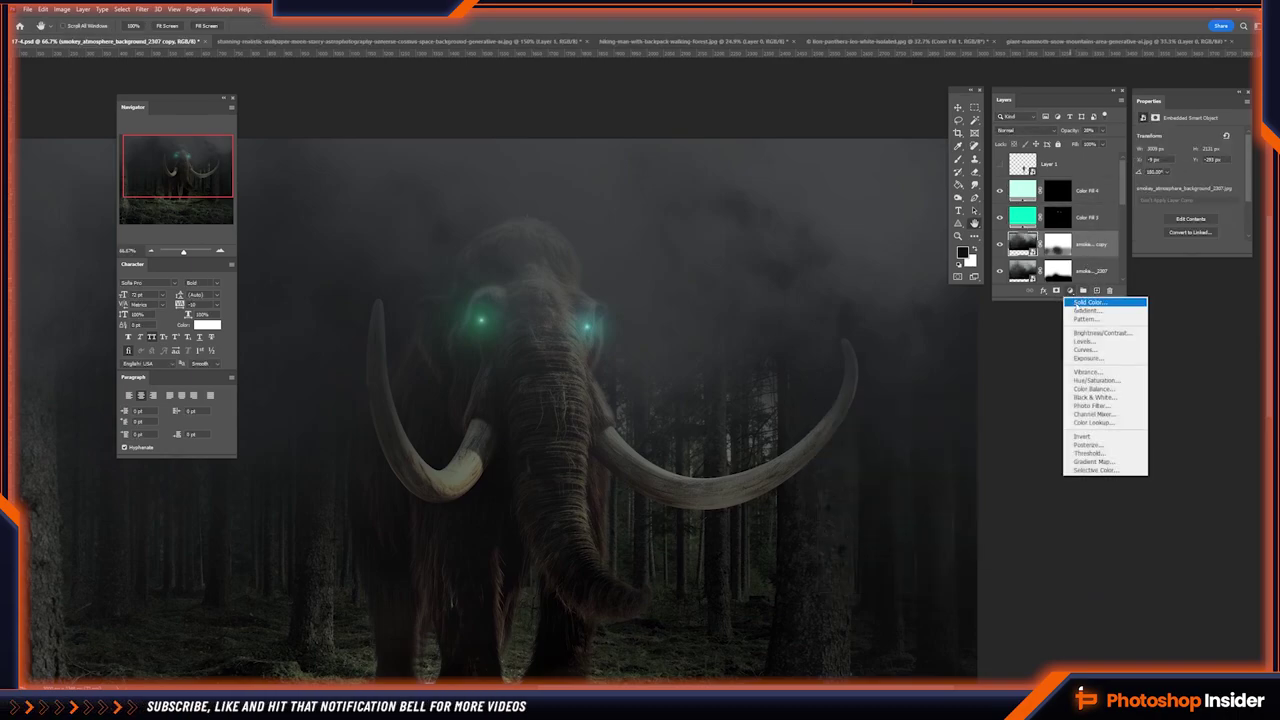
- Add a cyan Solid Color fill in Color Dodge mode and paint it onto the eyes
left_click(1085, 300)
key("Return")
left_click_drag(654, 386, 812, 374)
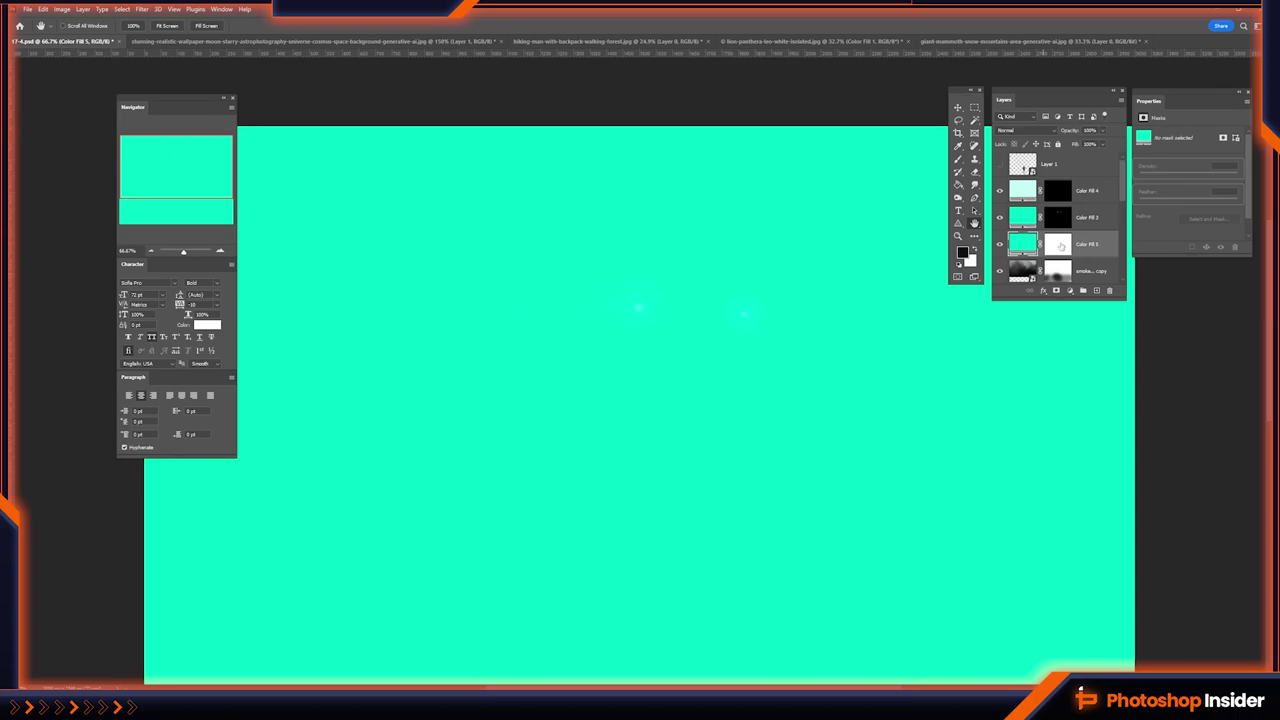
left_click(1020, 130)
left_click(1015, 220)
key("b")
left_click_drag(640, 316, 640, 377)
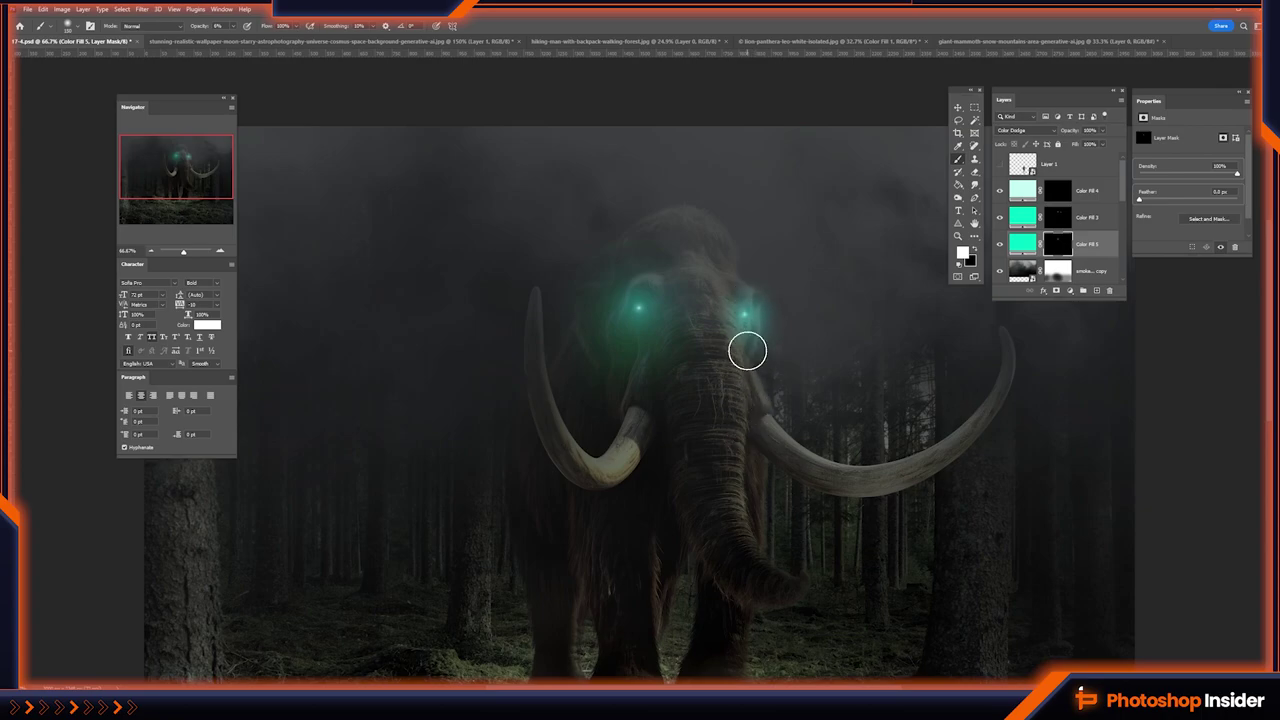
- Split the Underlying Layer Blend If slider to soften the cyan glow
key("v")
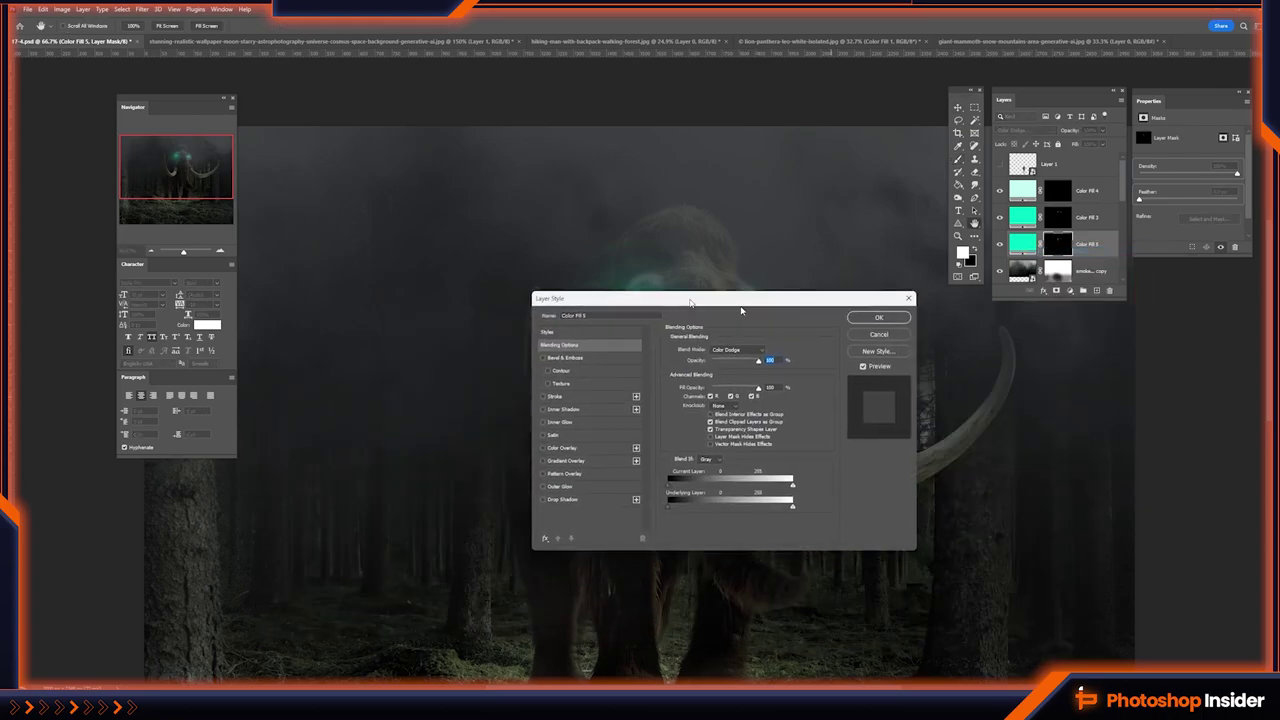
left_click_drag(860, 620, 942, 620)
left_click_drag(858, 620, 882, 619)
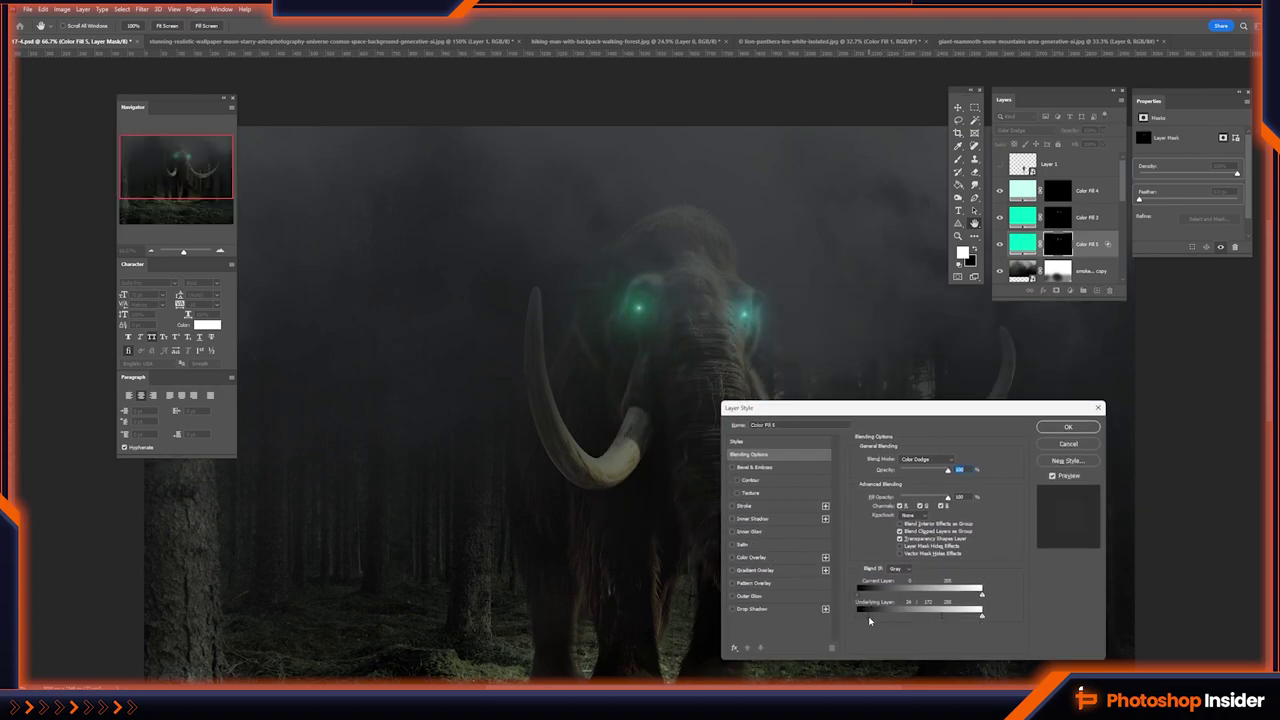
left_click(1040, 428)
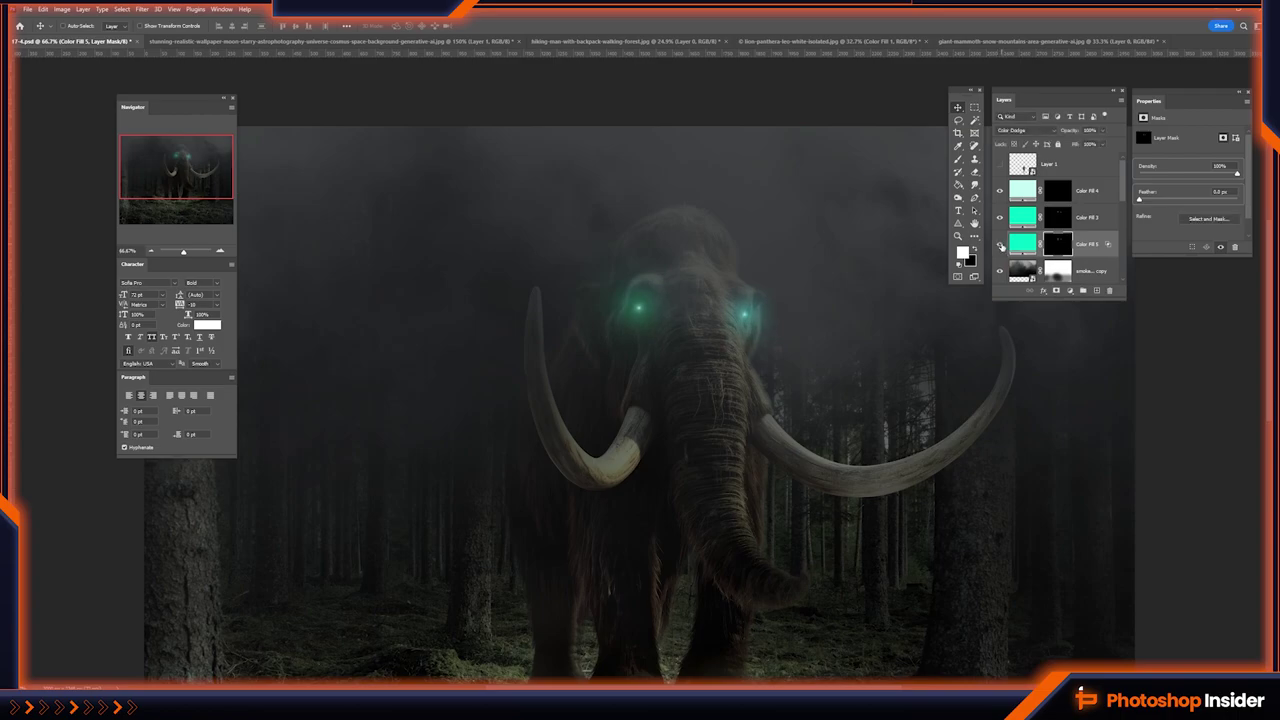
key("ctrl+minus")
key("ctrl+minus")
mouse_move(571, 374)
left_mouse_down()
mouse_move(543, 366)
mouse_move(667, 395)
left_mouse_up()
- Show Curves 1 and paint its mask over the mammoth's tusk
scroll(667, 395, "up", 2)
scroll(1050, 220, "down", 3)
scroll(1001, 220, "down", 2)
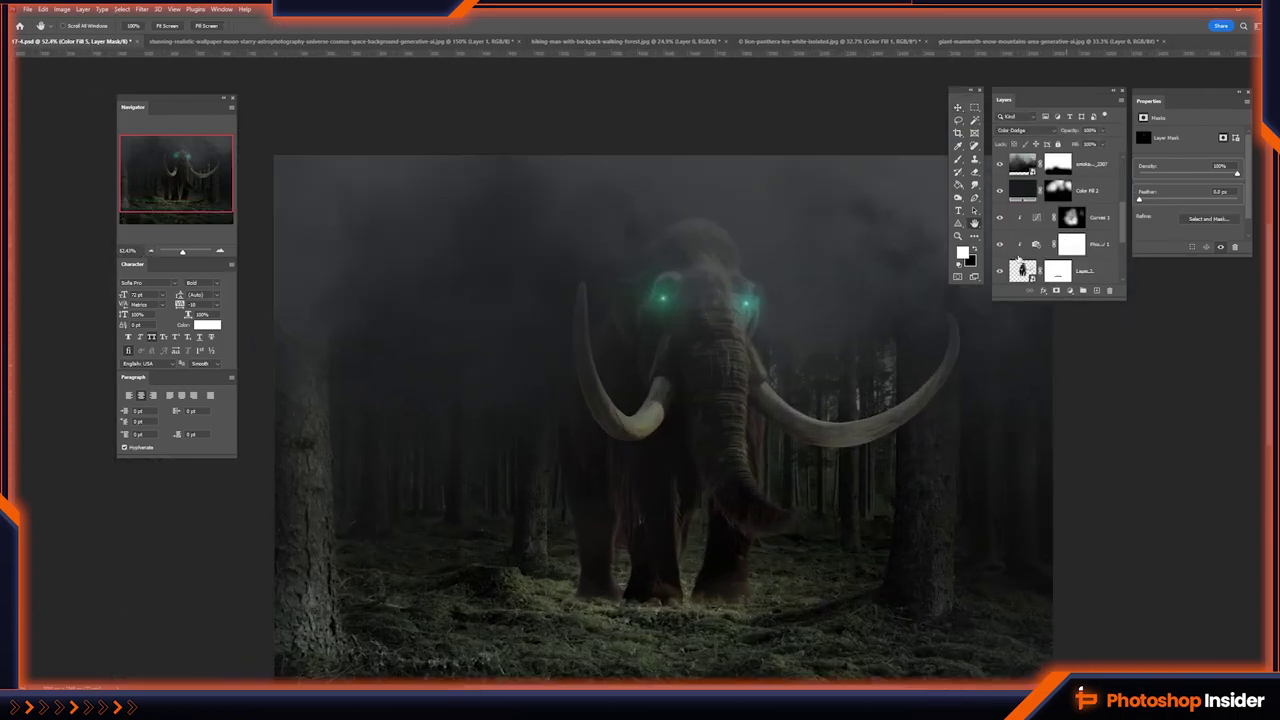
left_click(1001, 220)
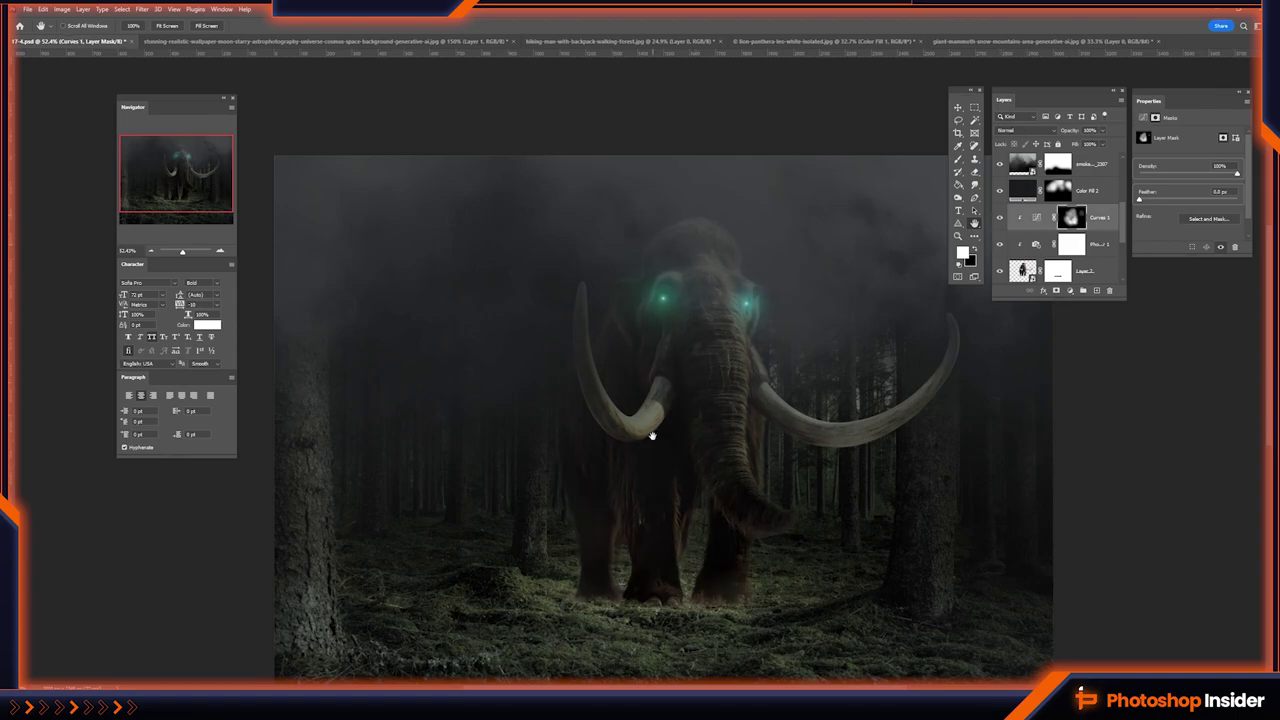
scroll(669, 395, "up", 3)
key("b")
key("x")
left_click_drag(617, 429, 560, 437)
key("0")
key("x")
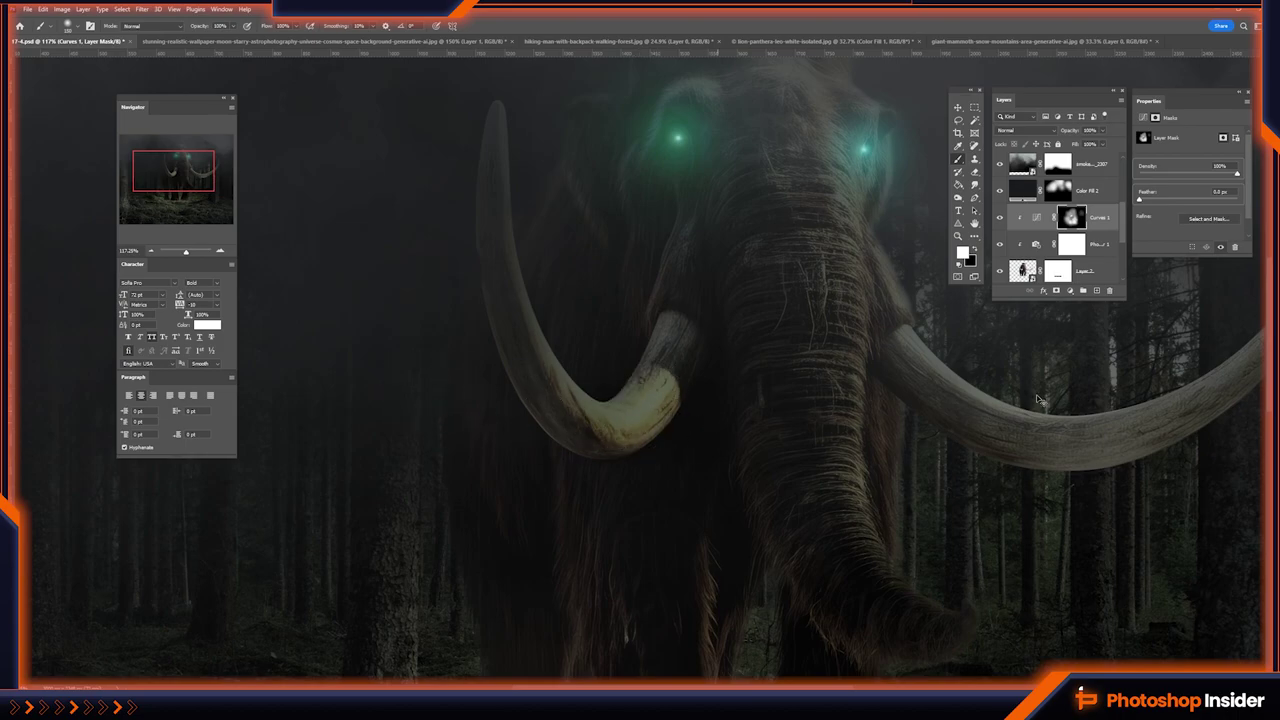
- Add a dark Solid Color fill with an inverted mask and paint it onto the left tusk at 75% brush opacity
left_click(1070, 290)
left_click(1080, 302)
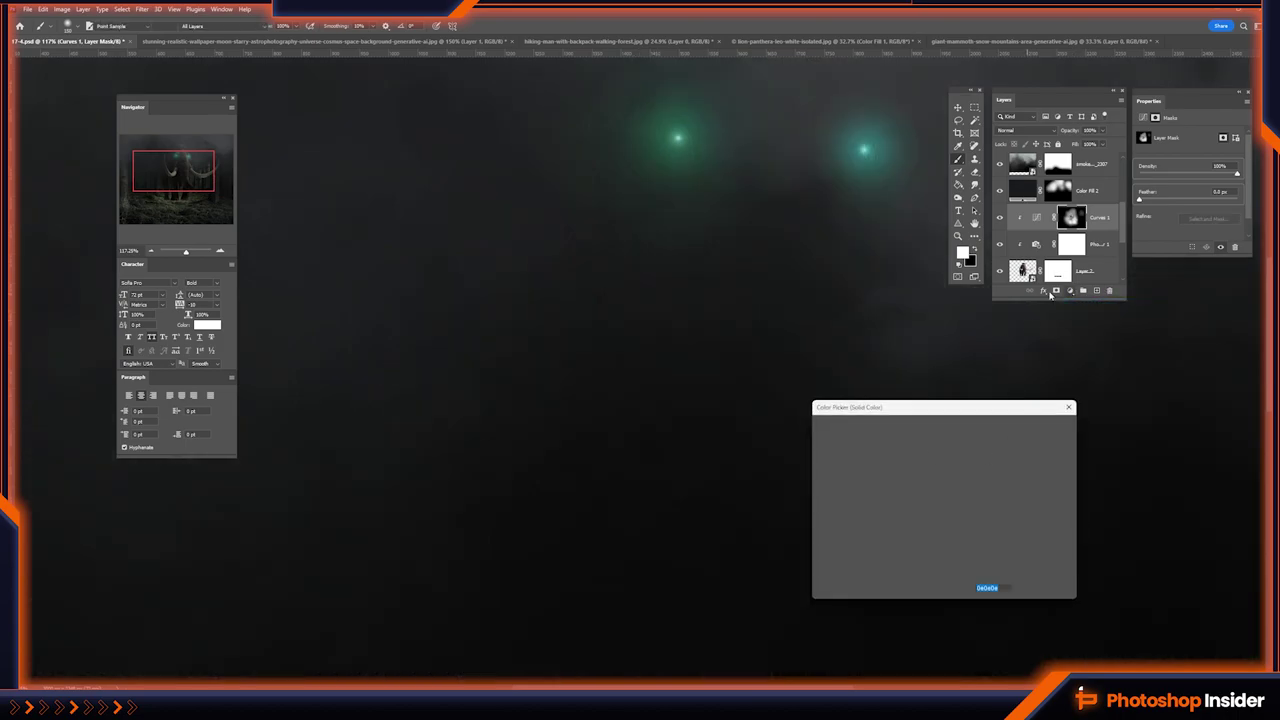
key("Return")
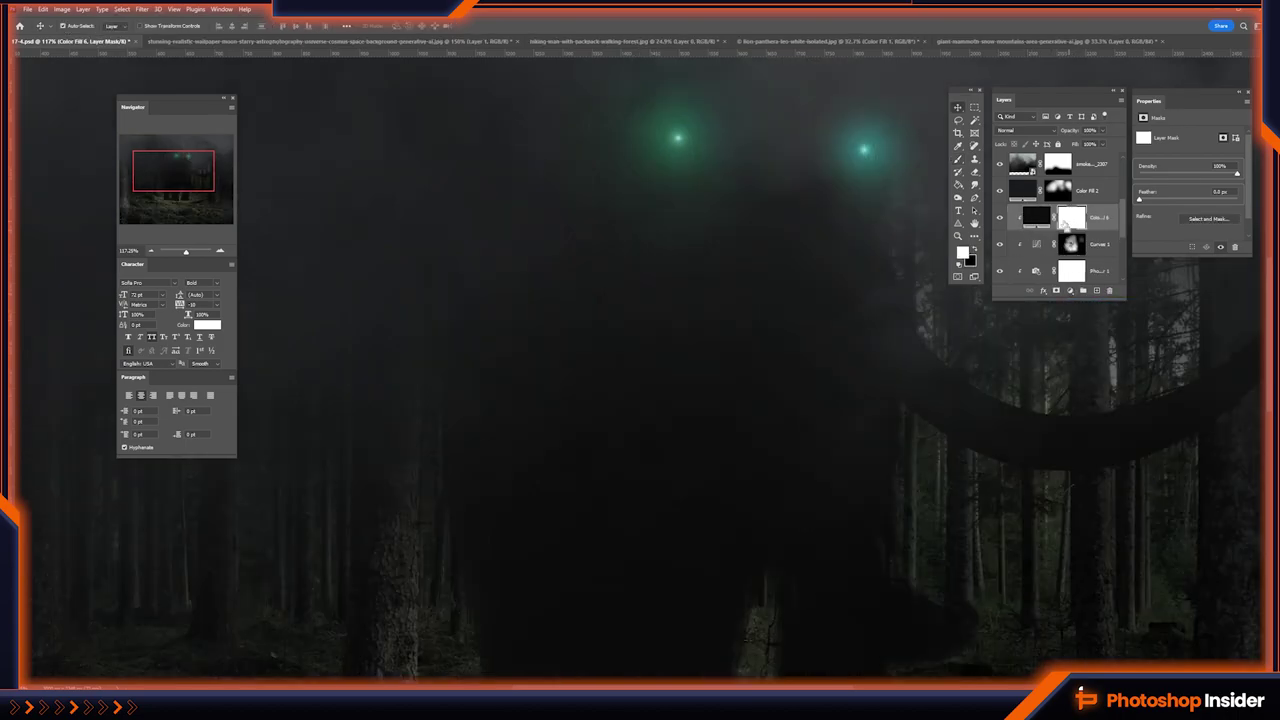
key("ctrl+i")
key("x")
left_click_drag(657, 380, 580, 460)
left_click_drag(196, 26, 185, 27)
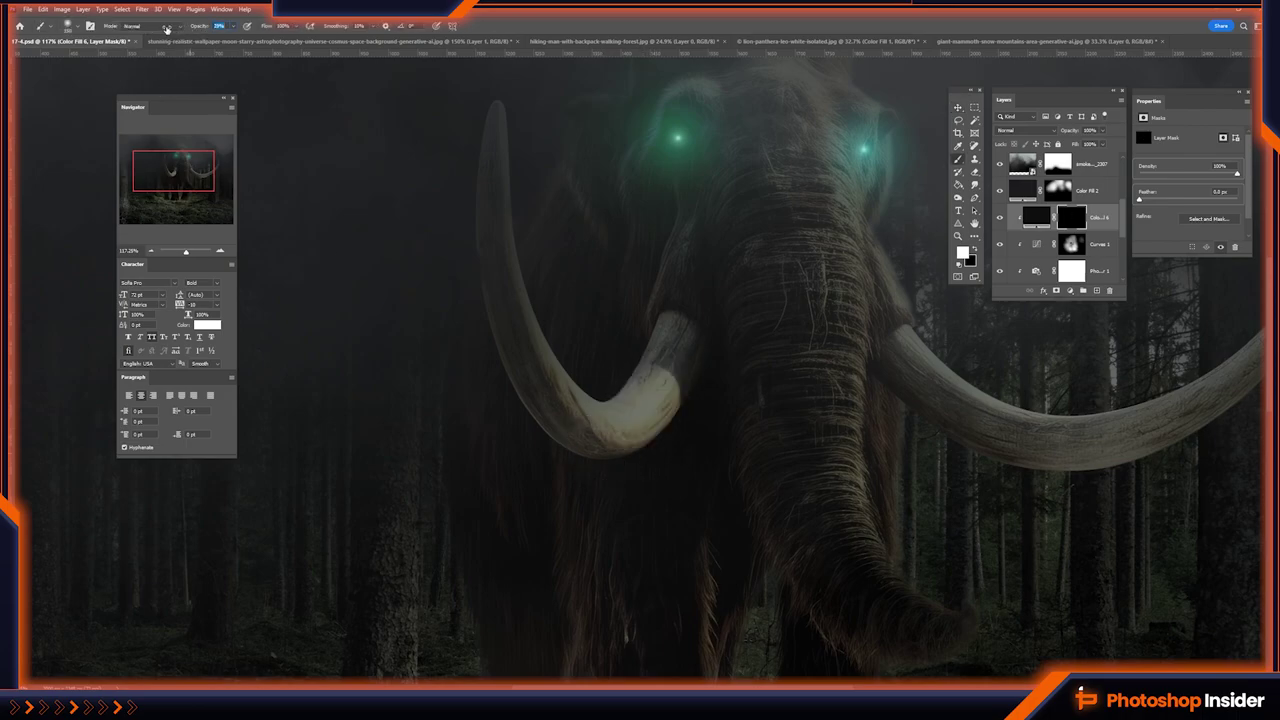
left_click_drag(666, 383, 640, 406)
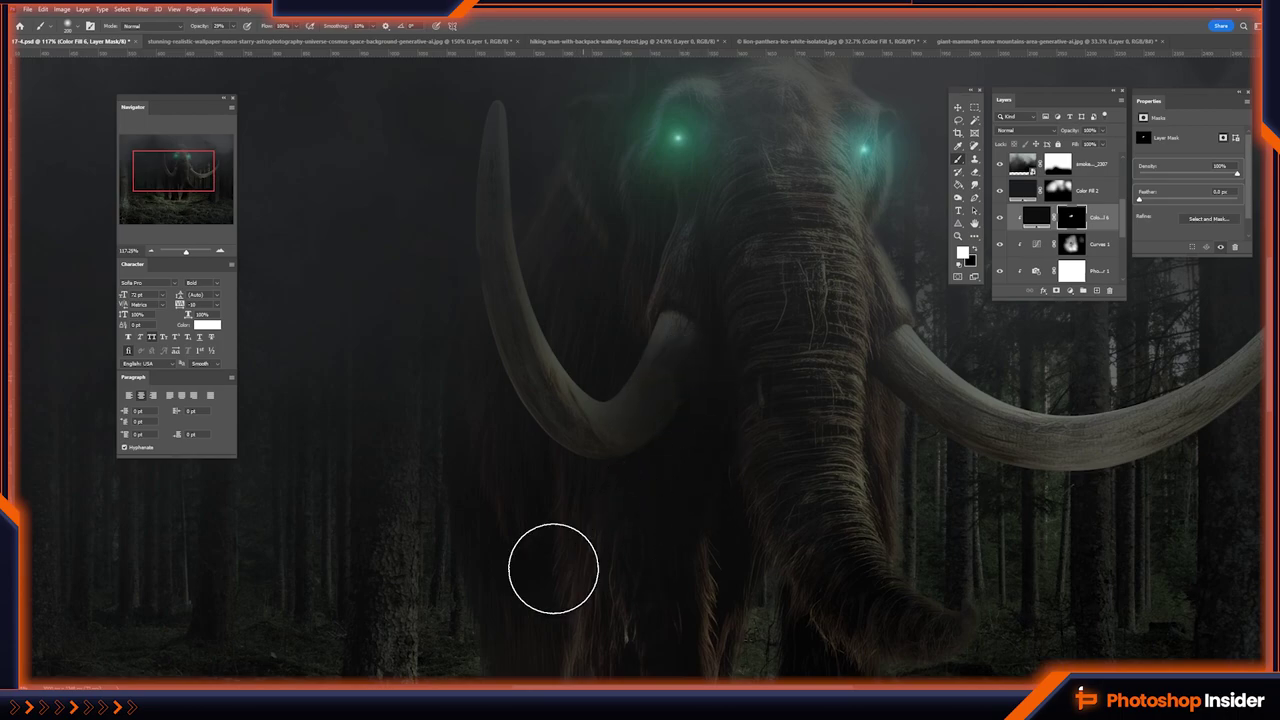
- Restrict the dark fill to brighter underlying areas with a Blend If slider
key("v")
right_click(1030, 218)
left_click(1038, 255)
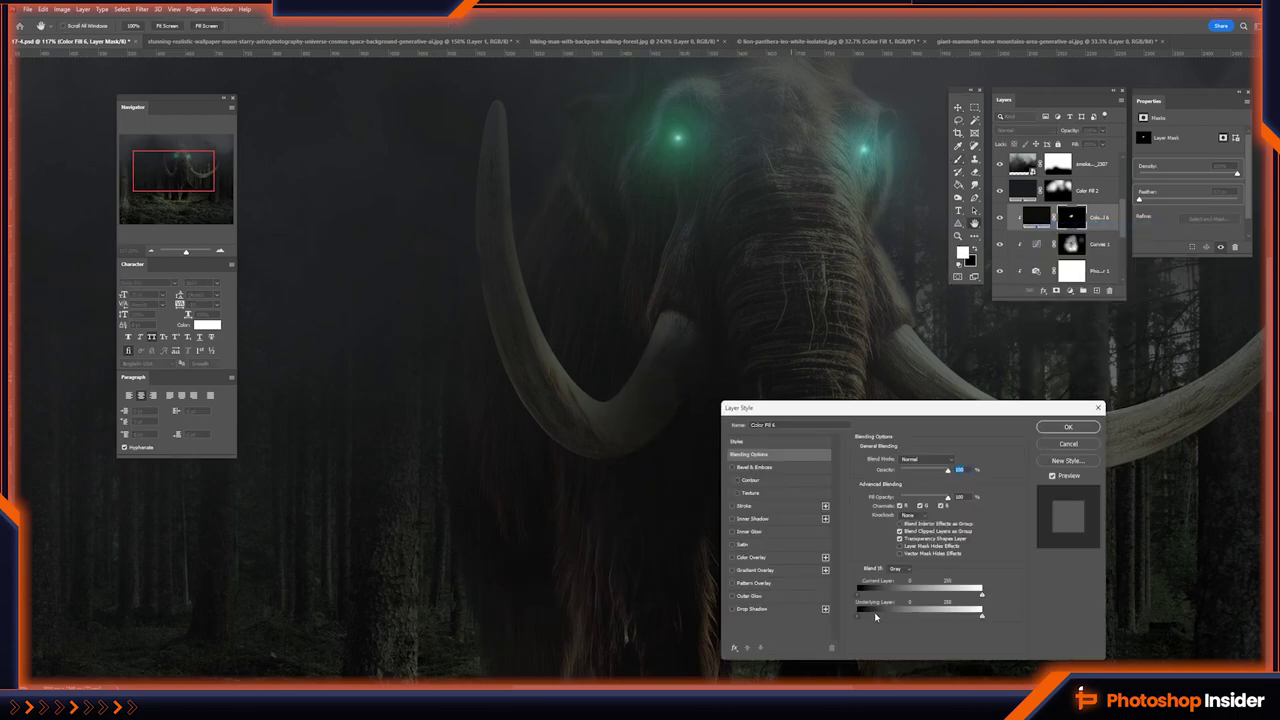
left_click_drag(867, 618, 929, 608)
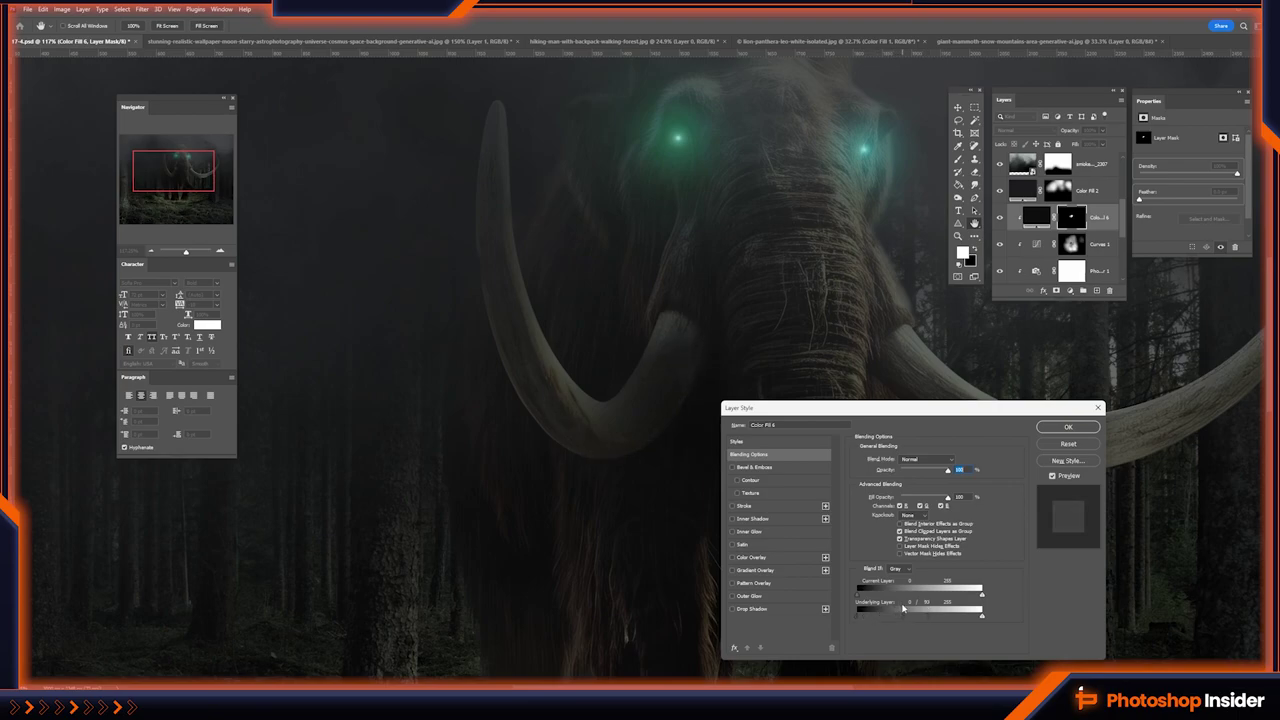
left_click(1052, 426)
- Darken the fill colour and set it to Darker Color at 50% opacity
double_click(1036, 216)
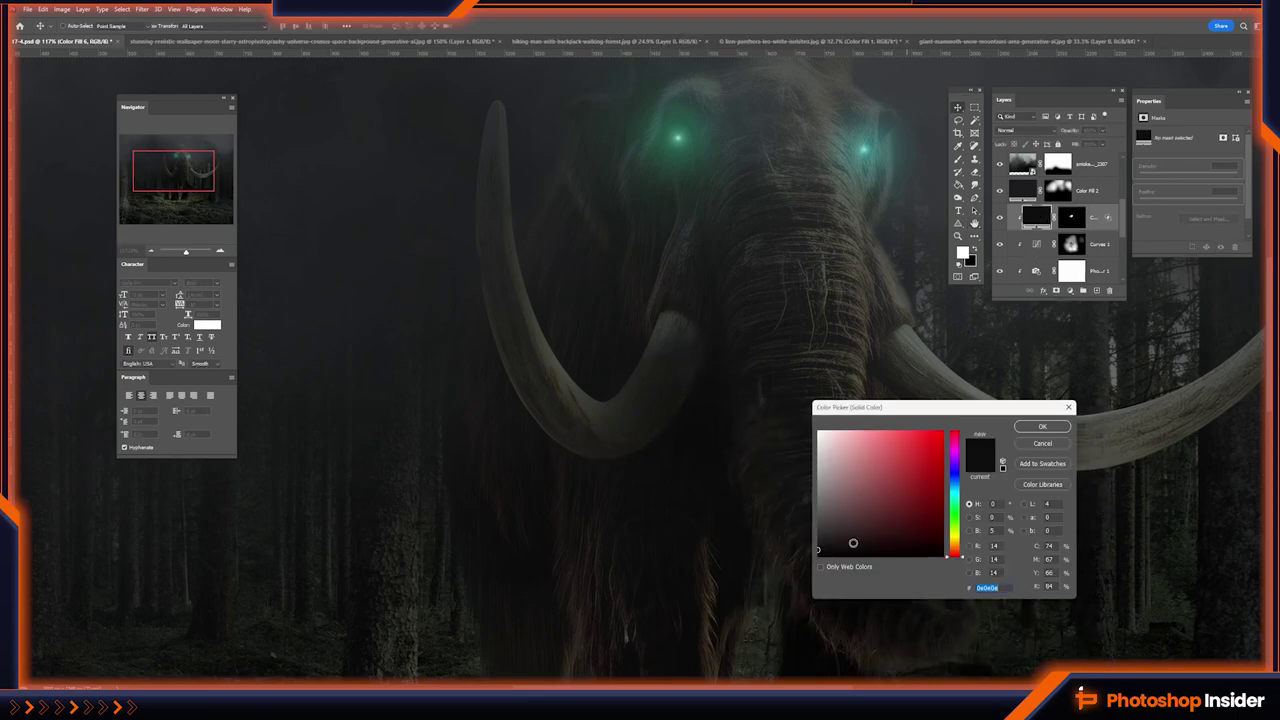
left_click(838, 546)
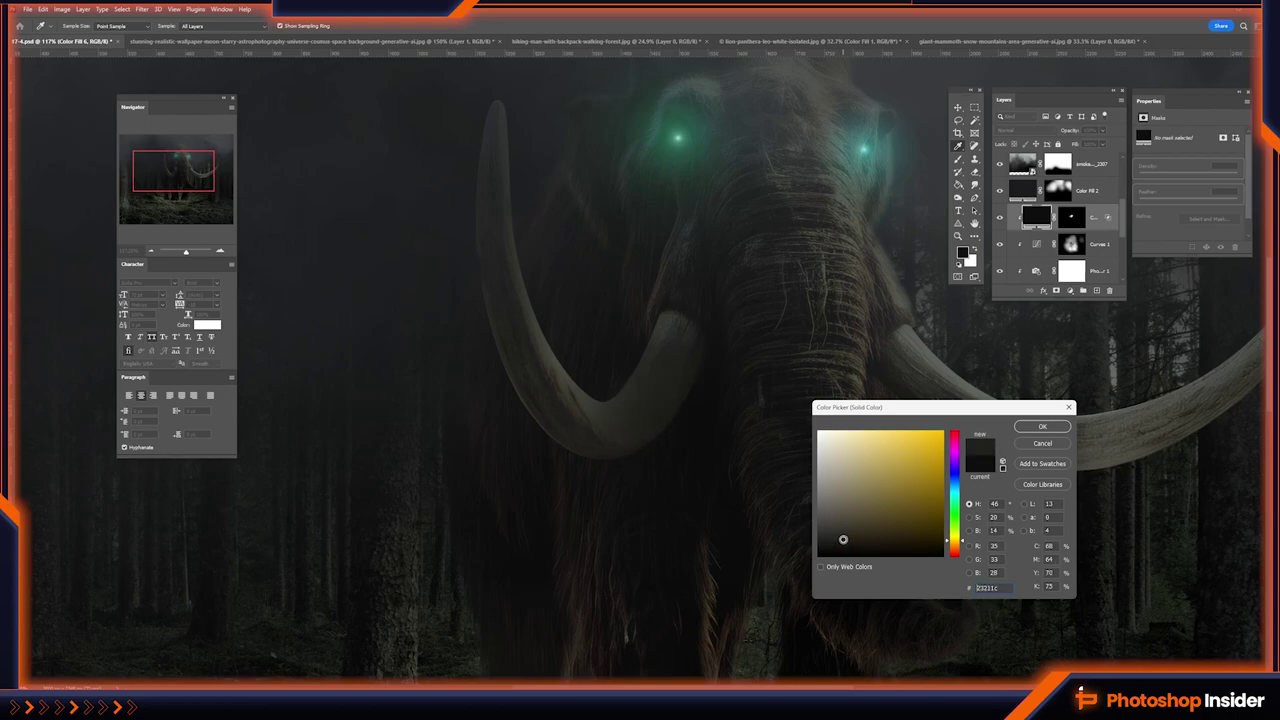
key("Return")
left_click(1020, 130)
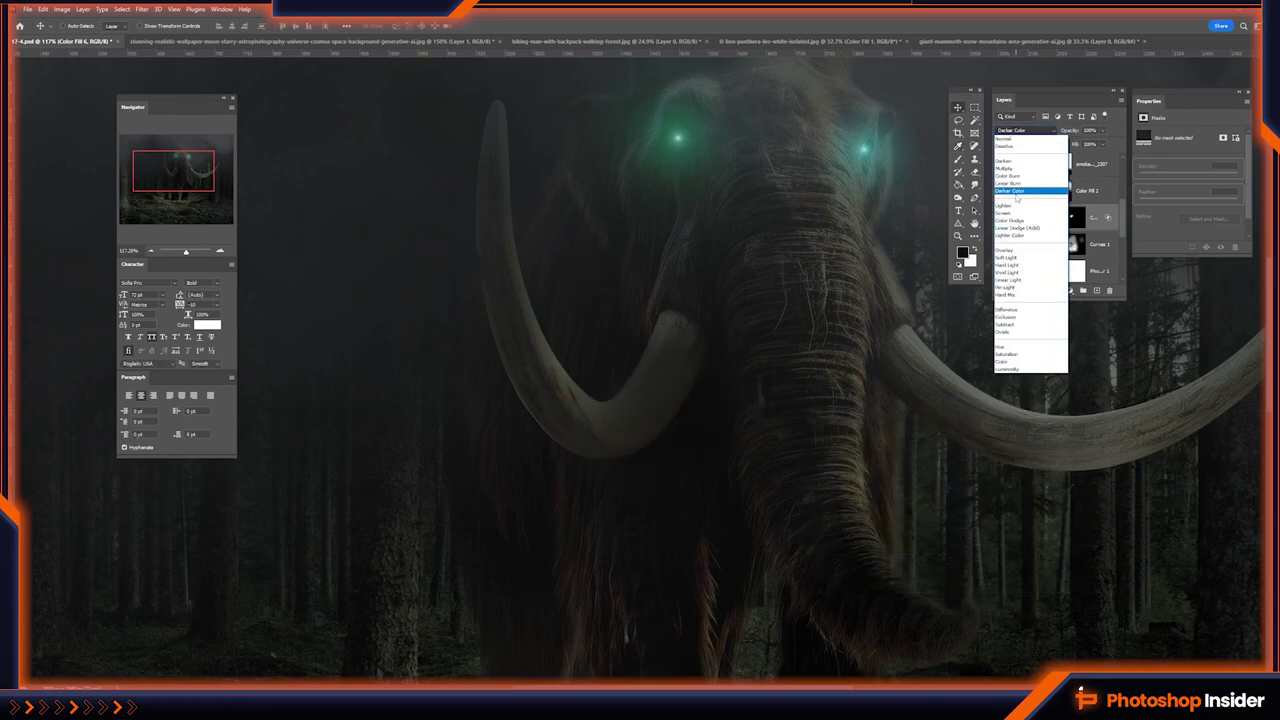
left_click(1010, 190)
key("5")
key("ctrl+minus")
key("ctrl+minus")
key("ctrl+minus")
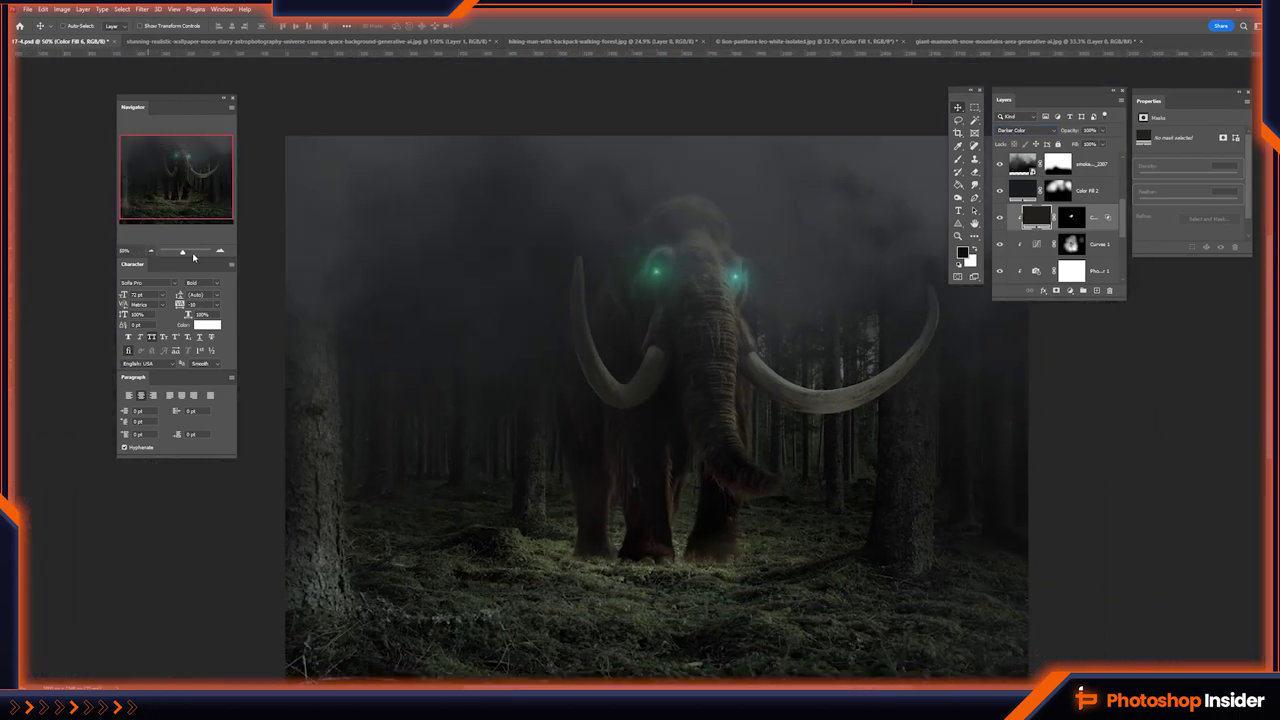
key("h")
left_click_drag(661, 309, 506, 357)
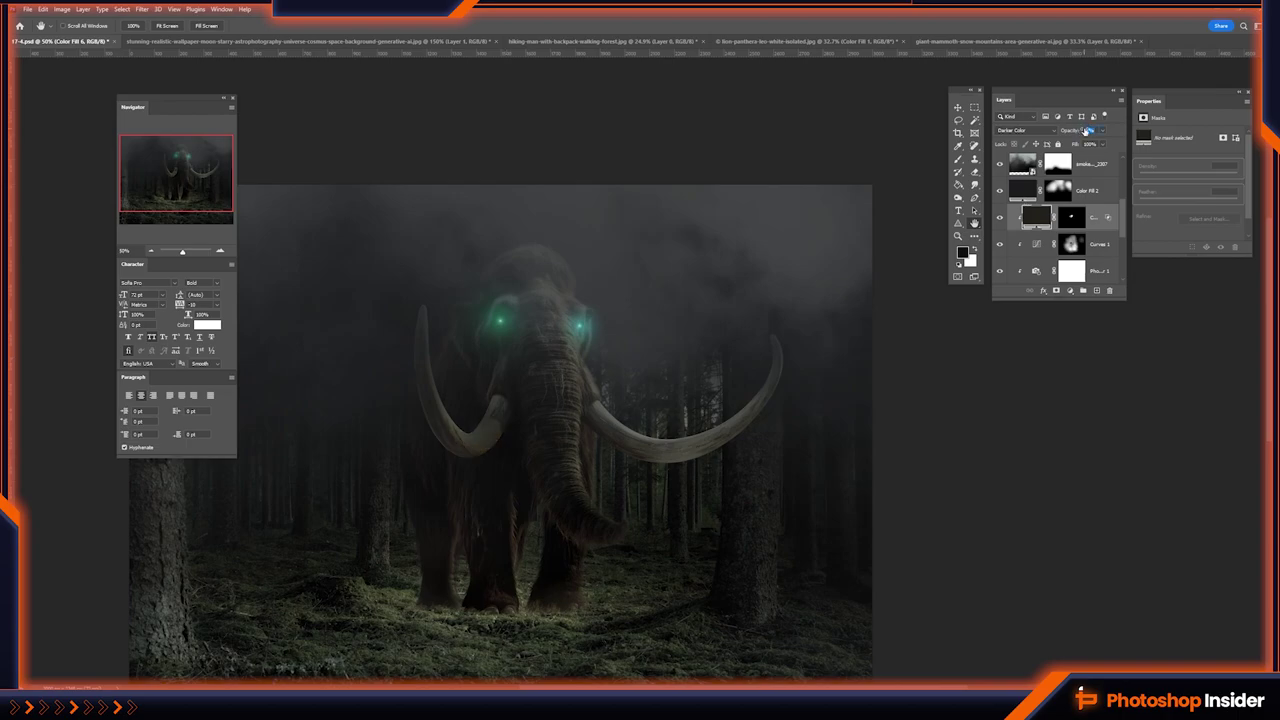
mouse_move(537, 348)
left_mouse_down()
mouse_move(620, 271)
mouse_move(623, 329)
mouse_move(574, 203)
mouse_move(660, 378)
mouse_move(674, 325)
left_mouse_up()
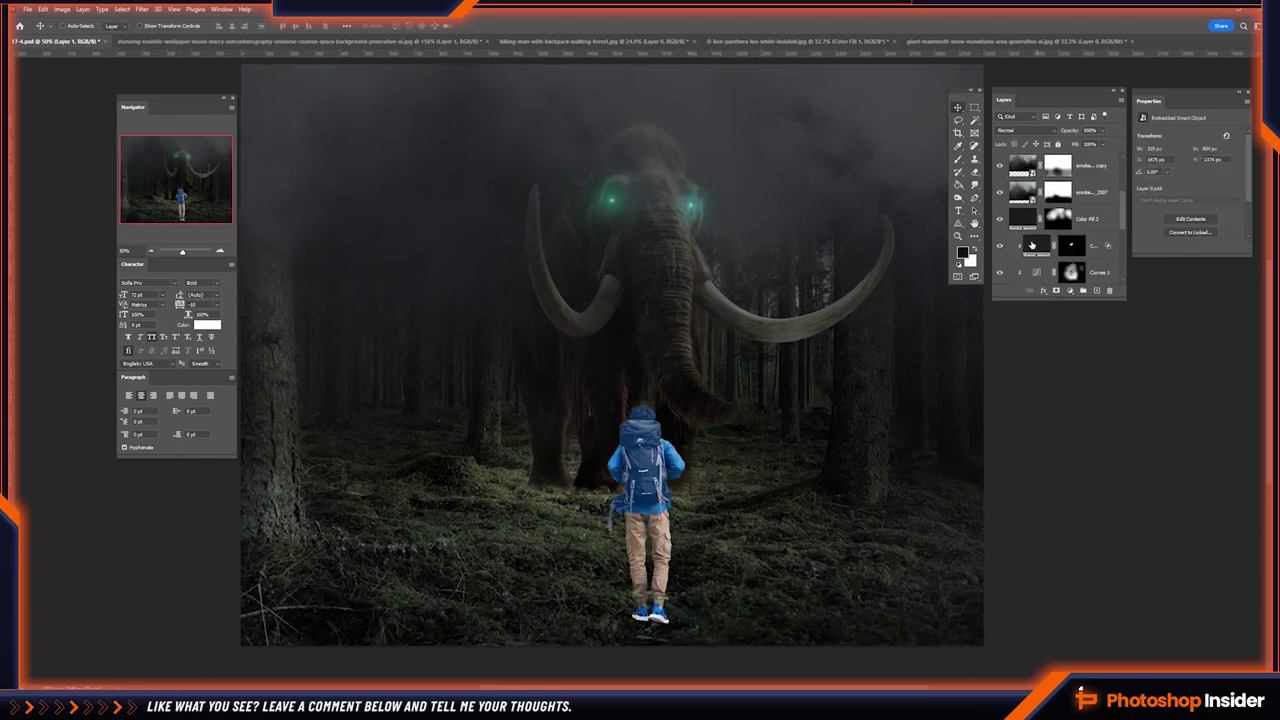
- Check the Photo Filter 2 colour, then select Layer 1
scroll(1032, 244, "down", 3)
scroll(1029, 241, "down", 5)
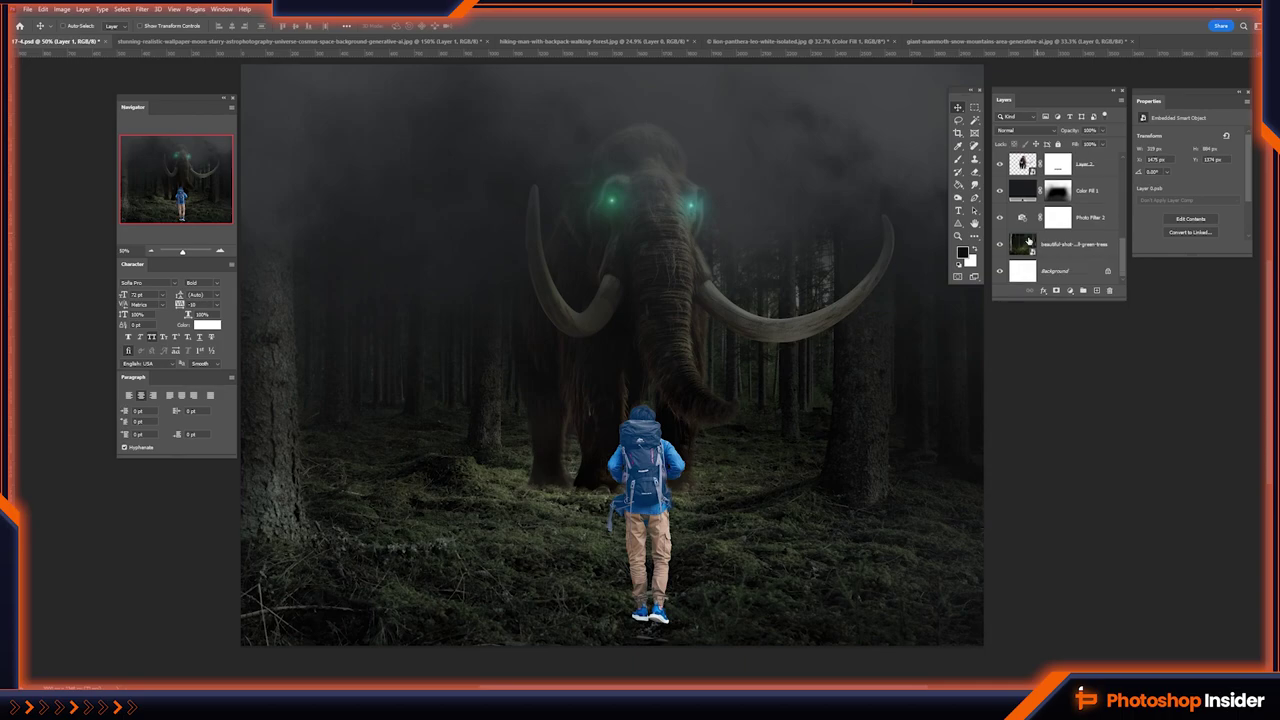
left_click(1085, 217)
left_click(1170, 148)
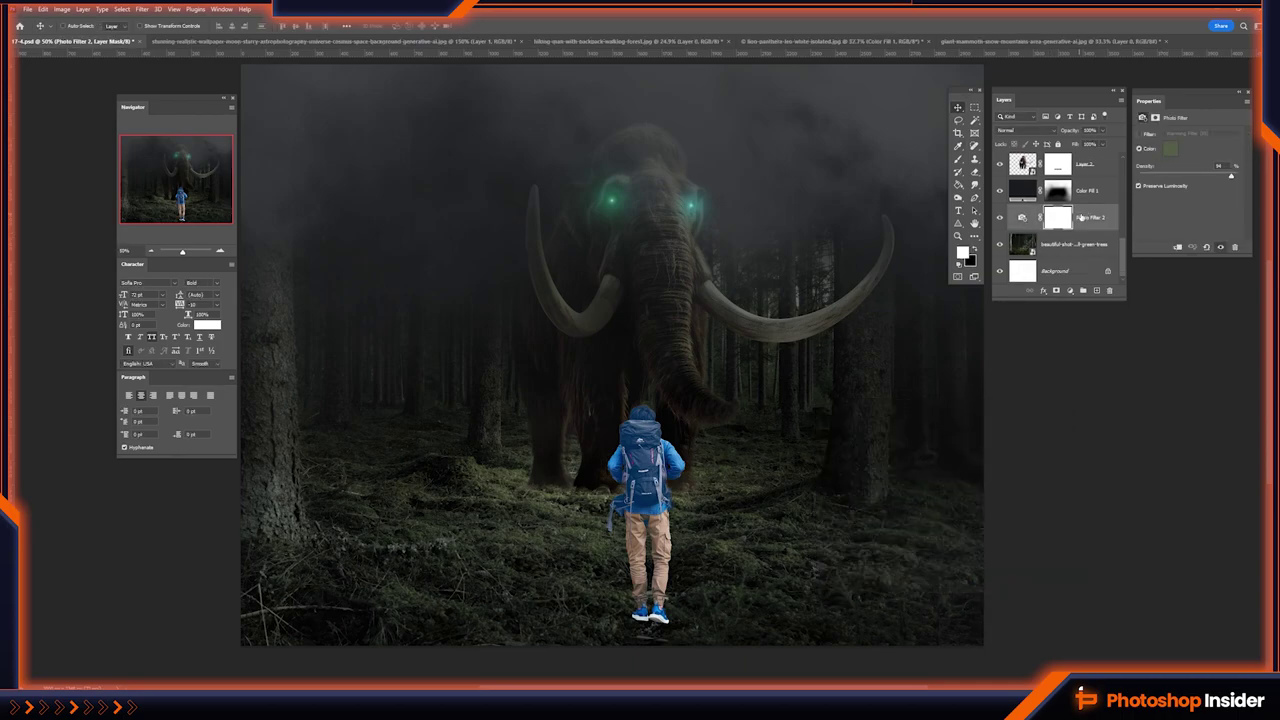
key("Return")
scroll(1035, 172, "up", 5)
left_click(1036, 172)
- Add a Photo Filter adjustment with a dark green colour over the backpacker
left_click(1070, 290)
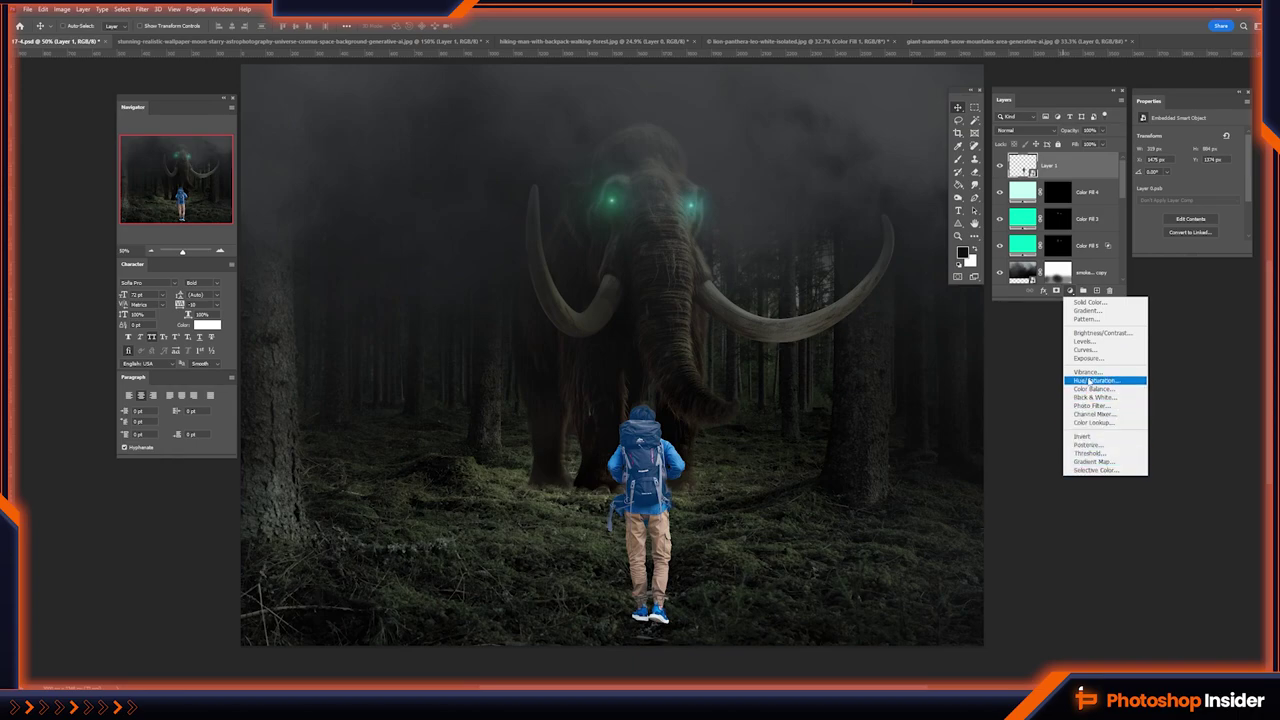
left_click(1091, 405)
left_click(1170, 148)
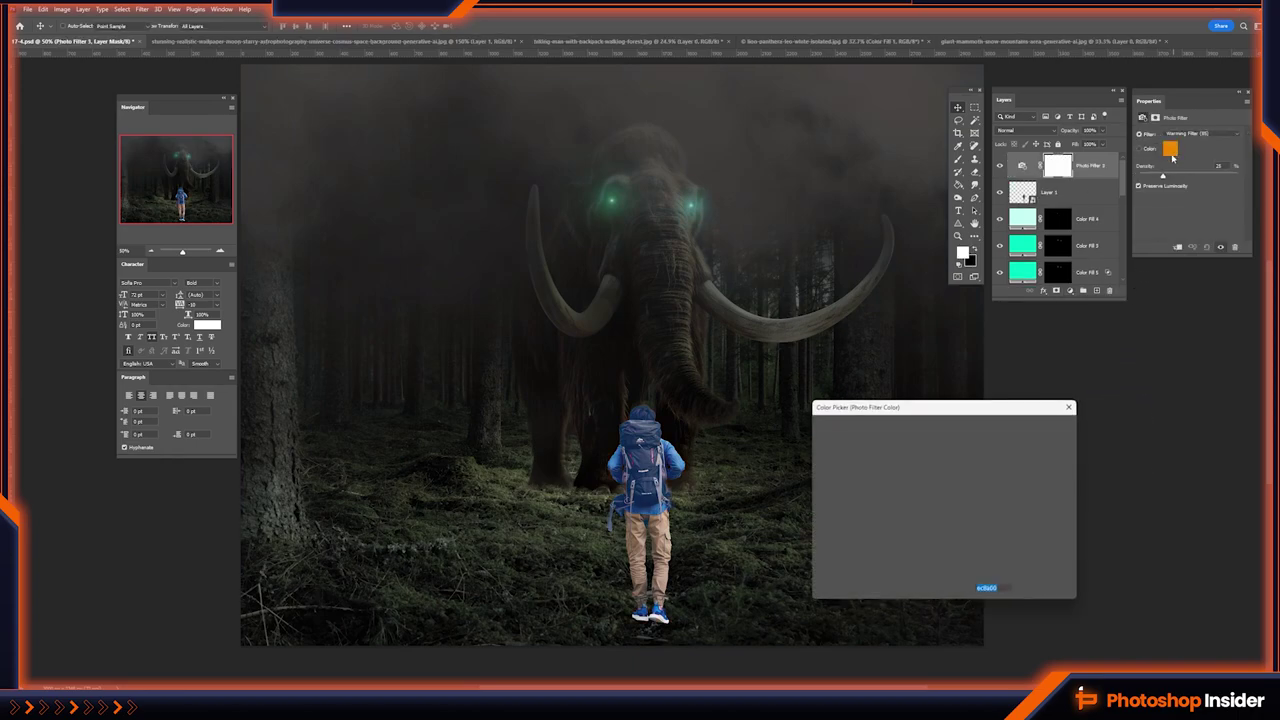
key("Return")
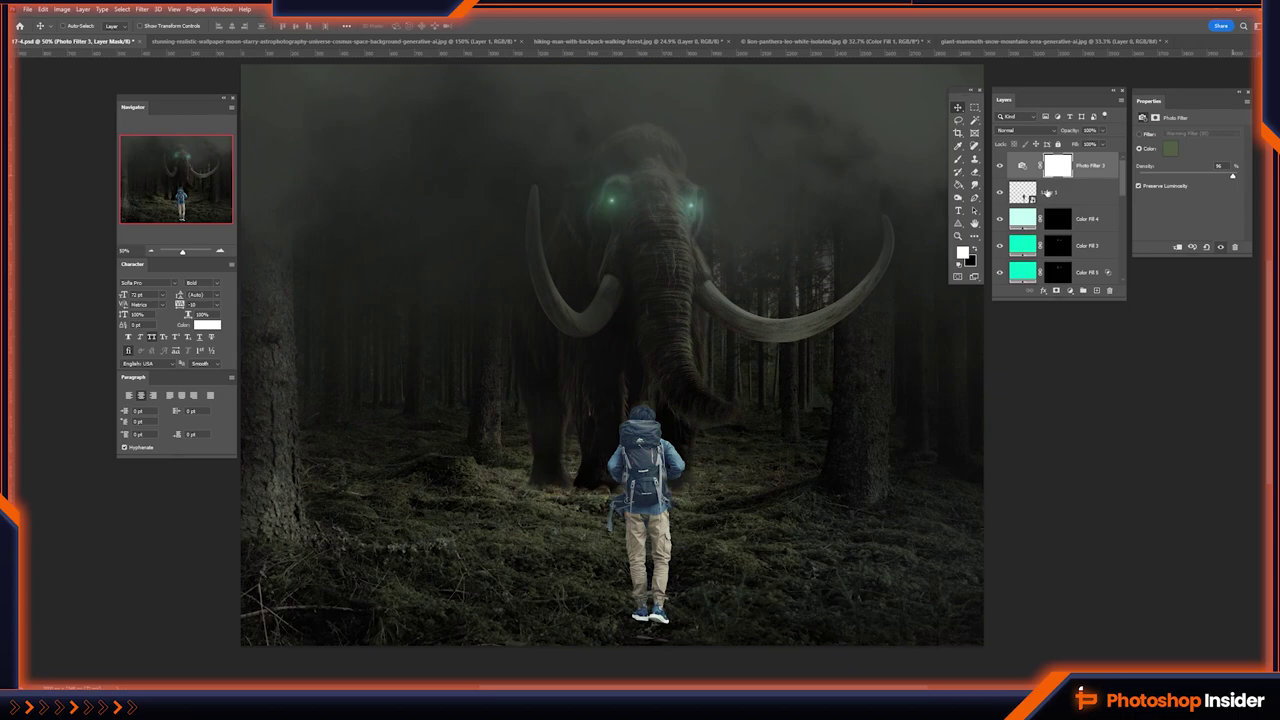
left_click_drag(640, 617, 579, 525)
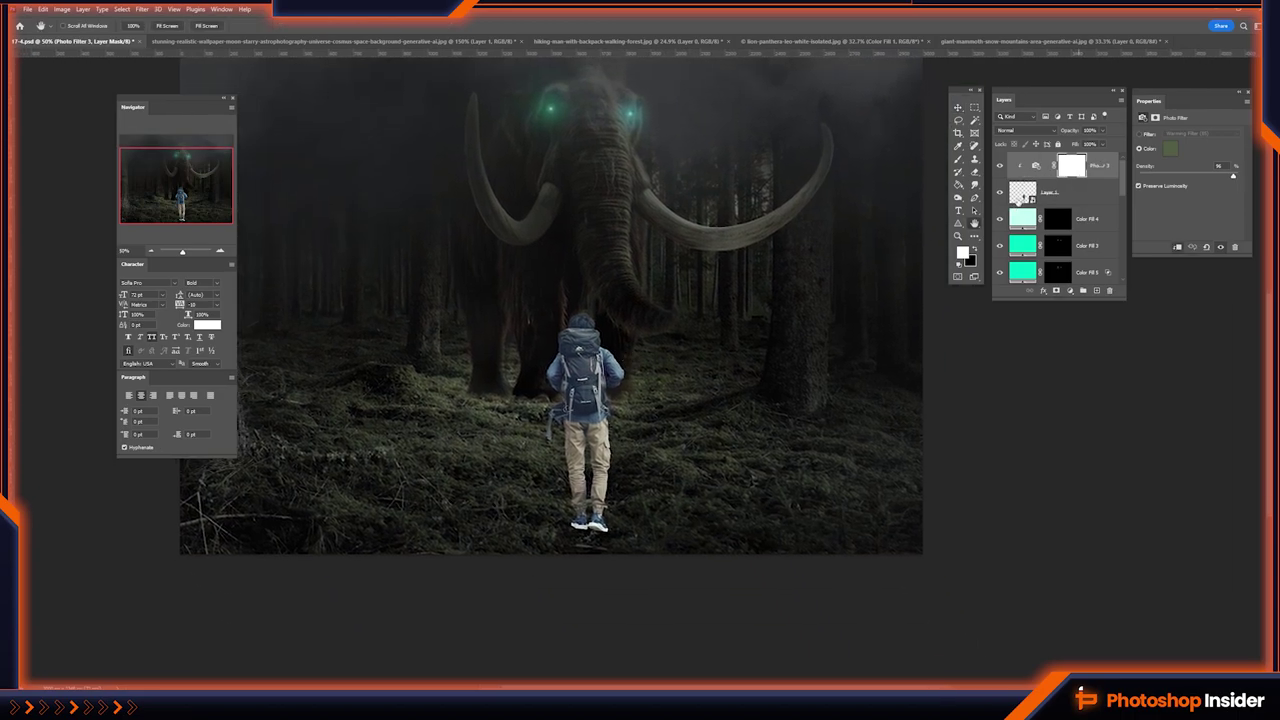
left_click(1072, 291)
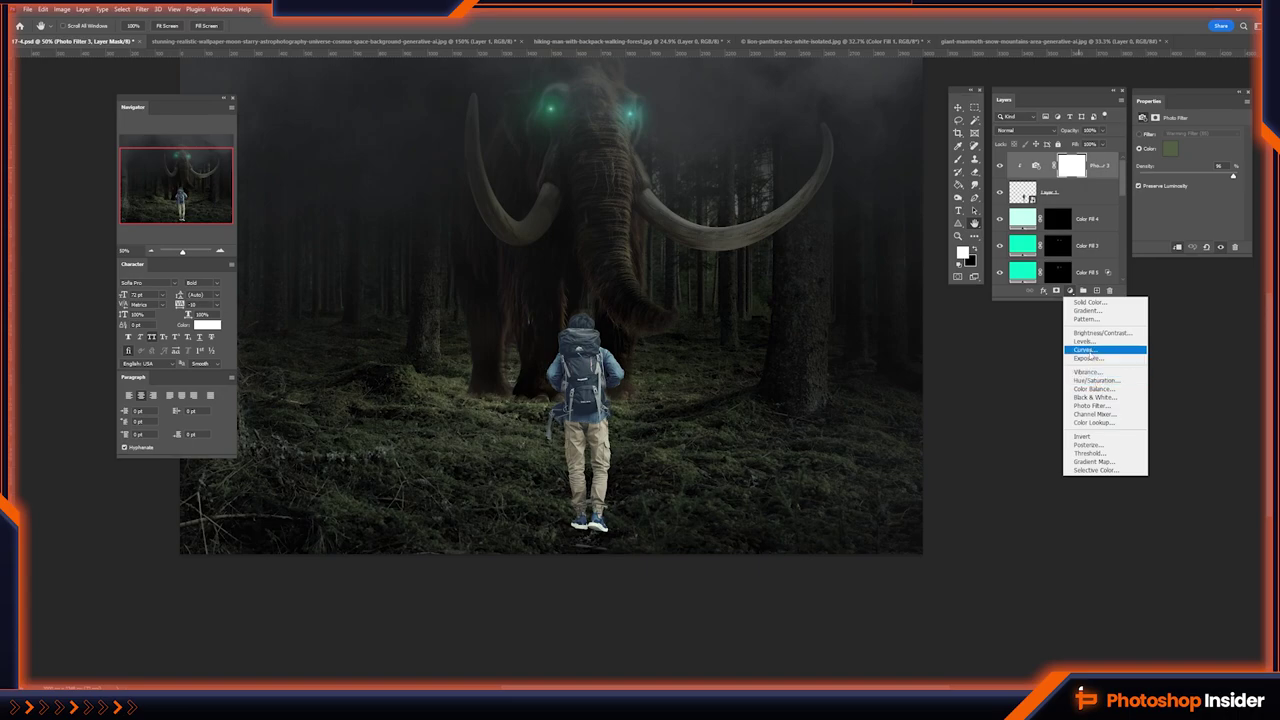
- Add a darkening Curves 2 adjustment and paint its mask over the hiker
left_click(1092, 350)
left_click_drag(1161, 236, 1167, 232)
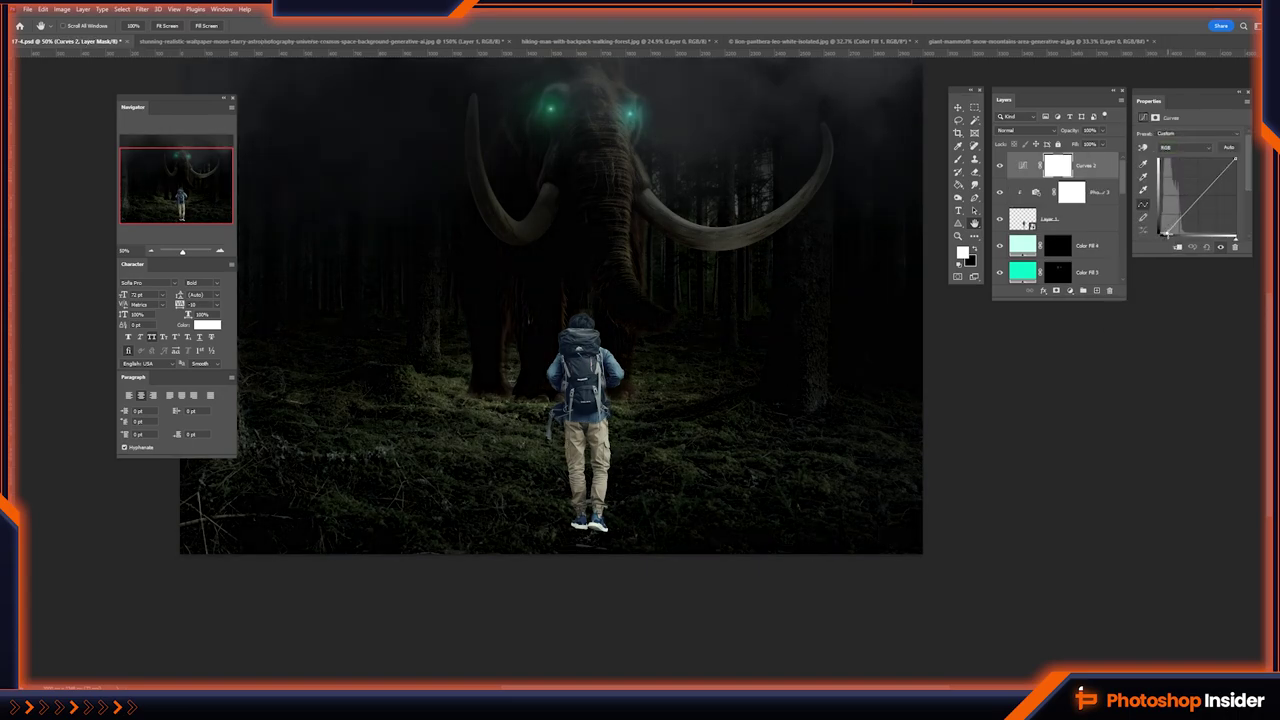
mouse_move(1234, 160)
left_mouse_down()
mouse_move(1232, 217)
mouse_move(1200, 230)
left_mouse_up()
left_click(1070, 168, "shift")
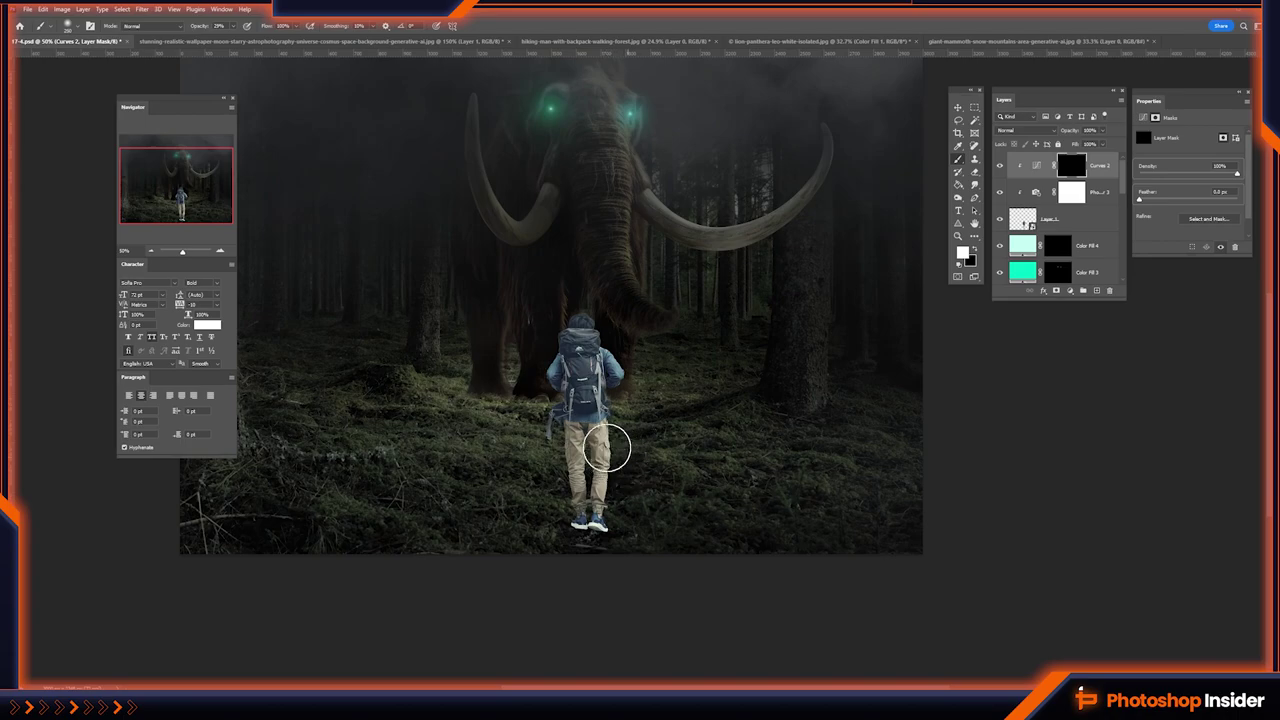
key("]")
key("]")
key("]")
left_click_drag(503, 380, 663, 545)
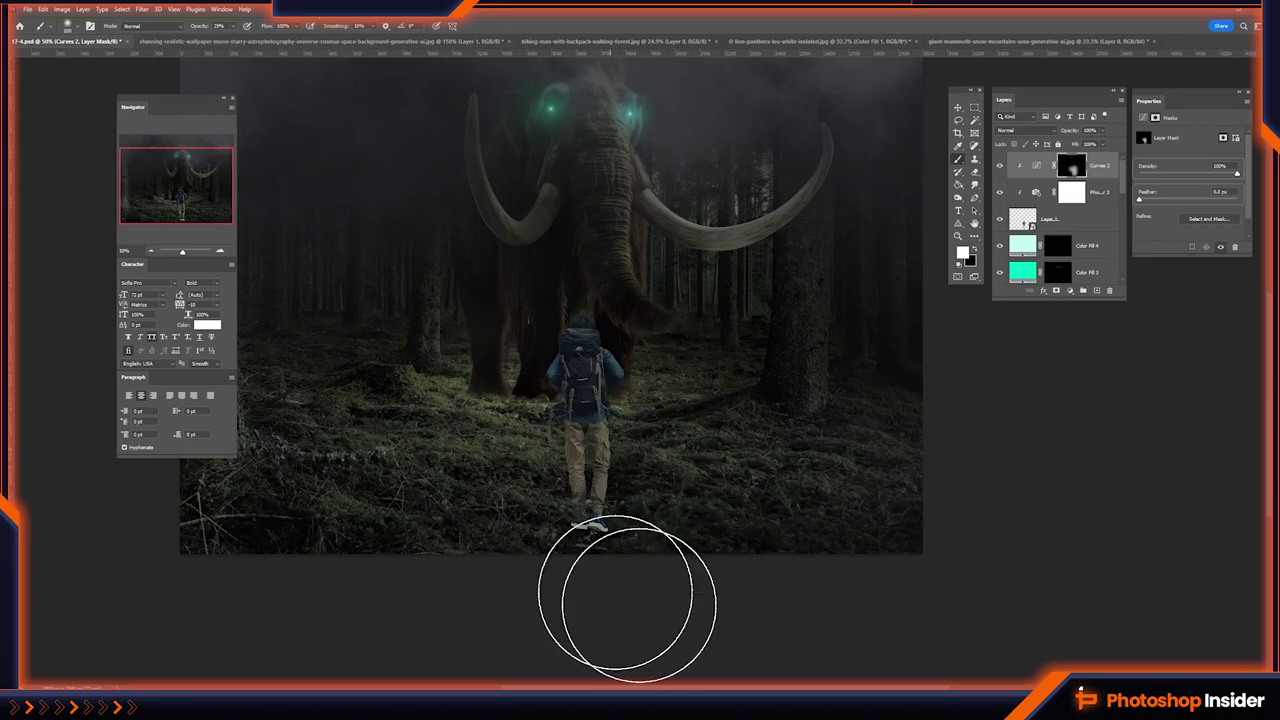
- Blend the Curves 2 darkening into the shadows with Underlying Layer Blend If
left_click_drag(650, 412, 715, 463)
key("b")
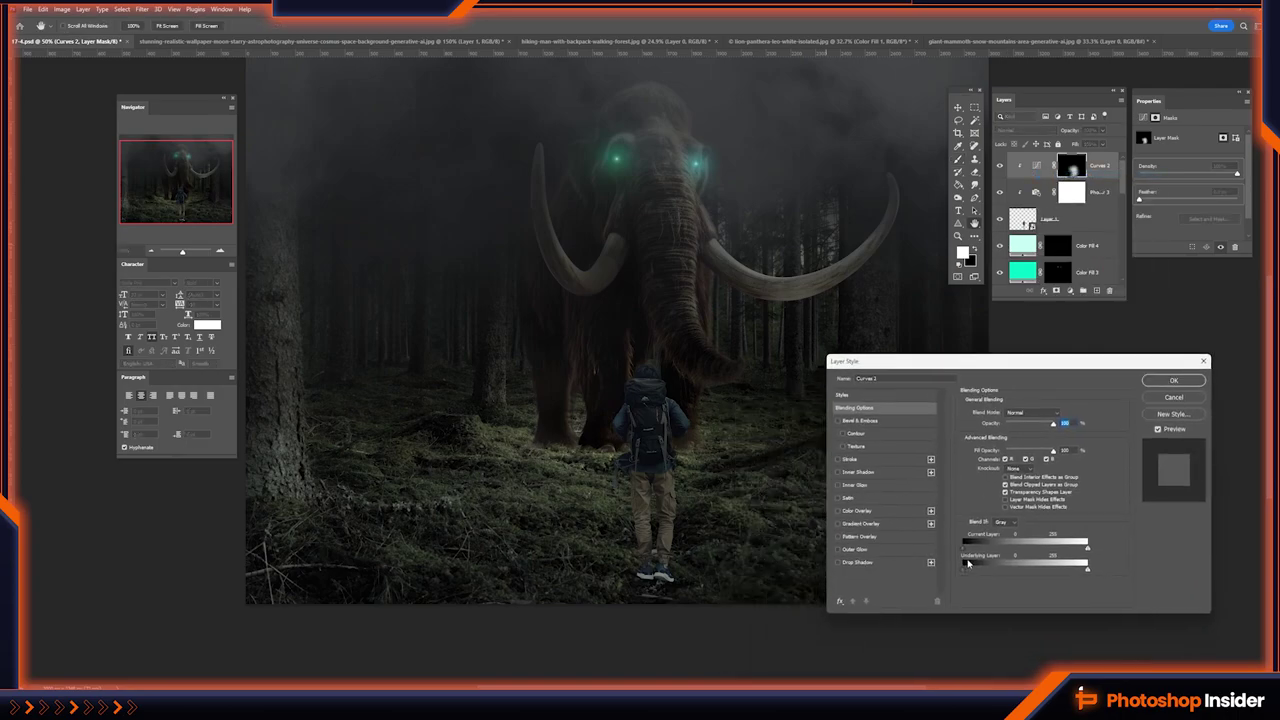
left_click_drag(979, 570, 976, 575)
left_click(1170, 383)
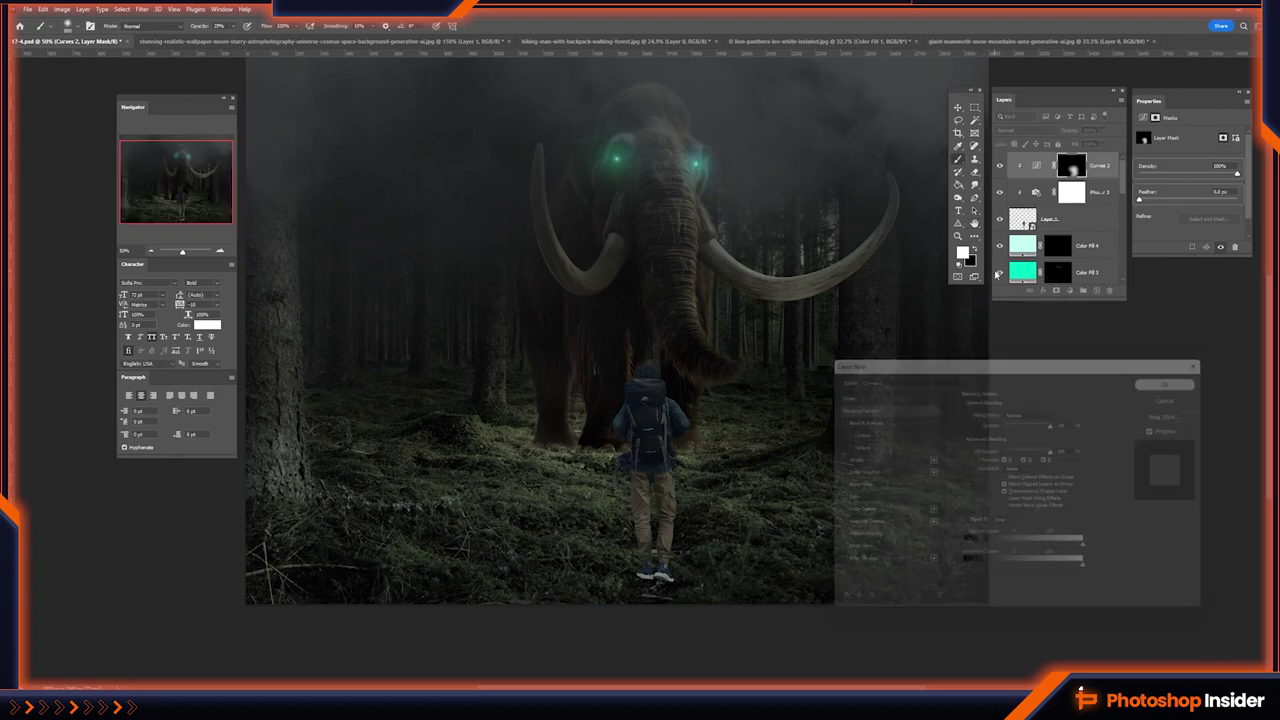
left_click(1069, 290)
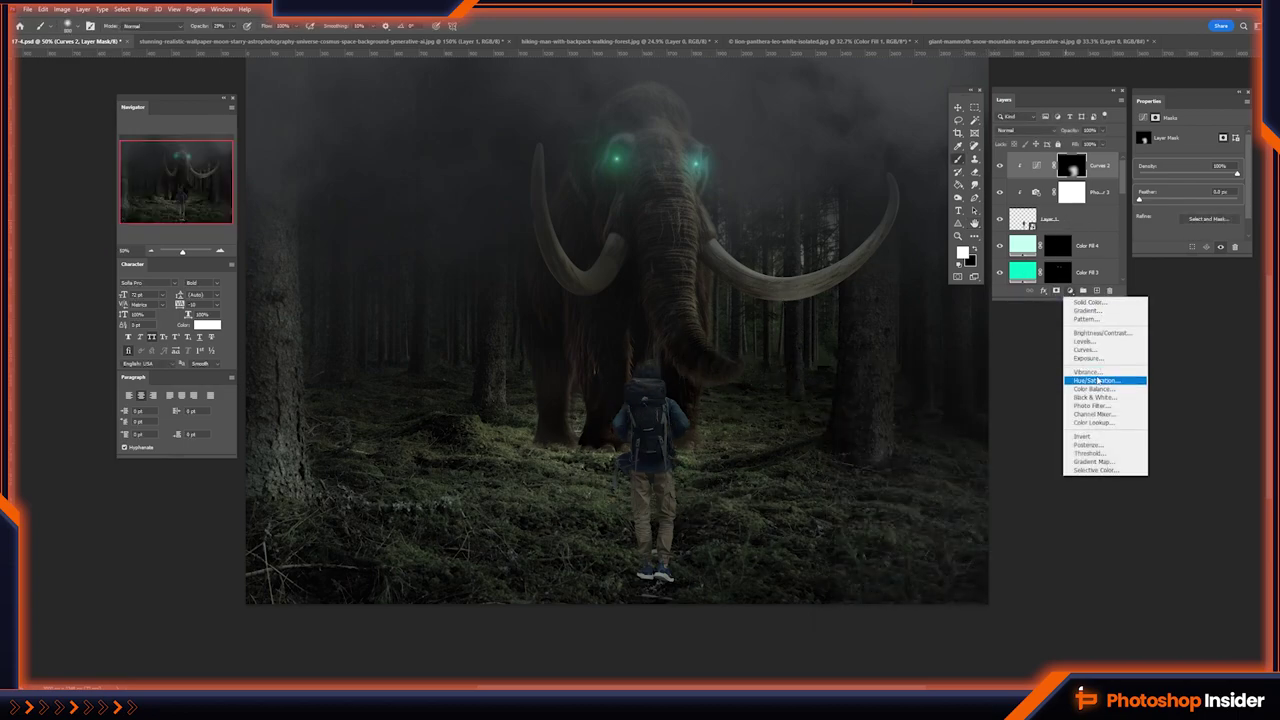
- Add a clipped Hue/Saturation adjustment targeting the Blues range
left_click(1100, 376)
left_click(1028, 176, "alt")
left_click(1198, 148)
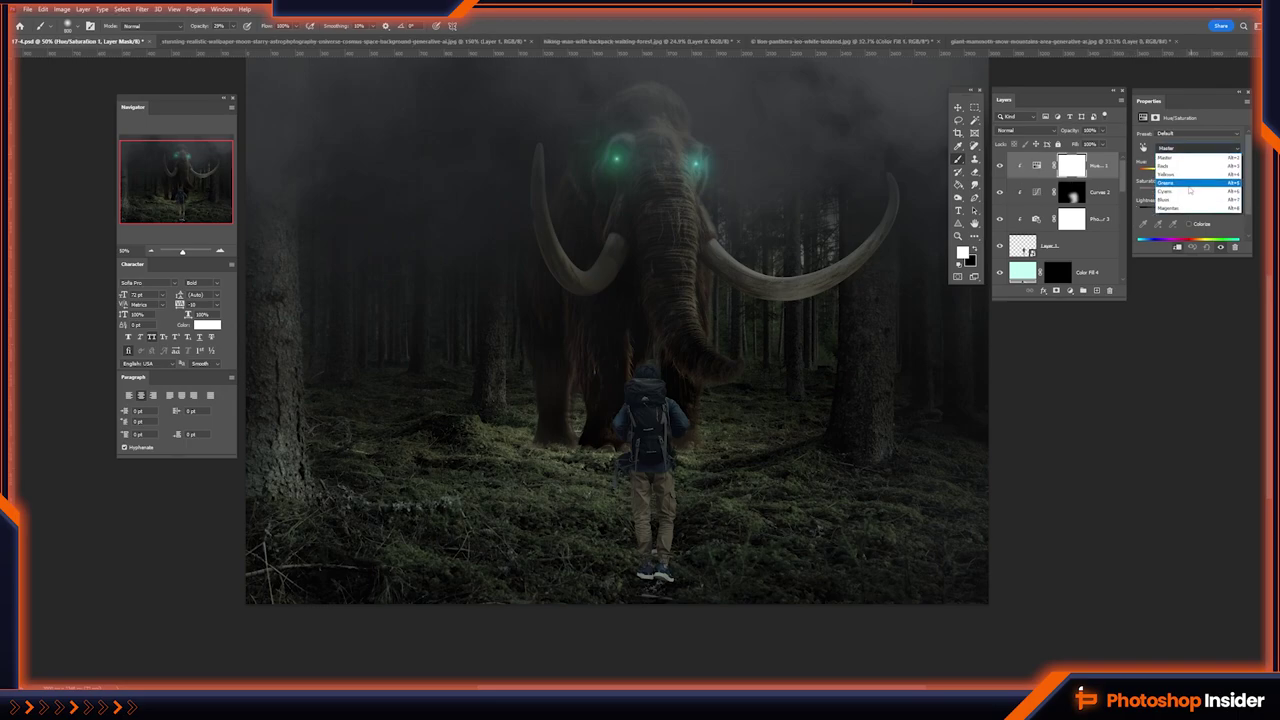
left_click(1173, 206)
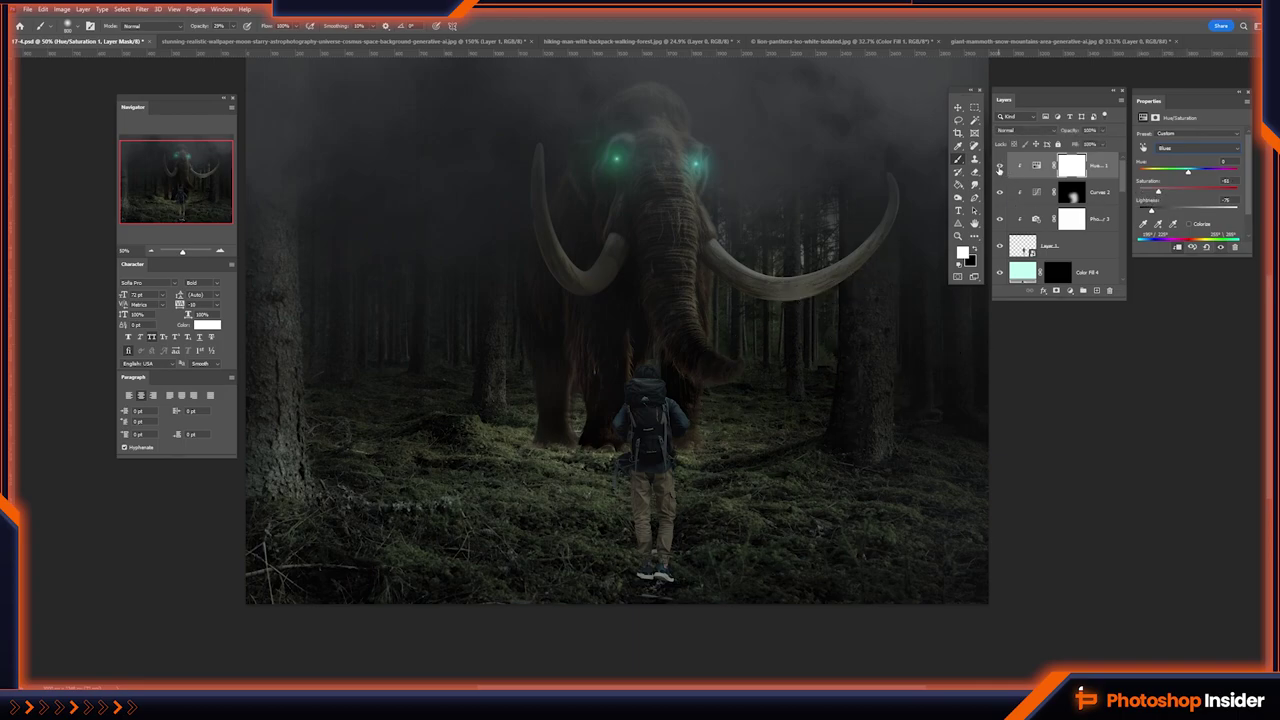
left_click_drag(674, 371, 634, 371)
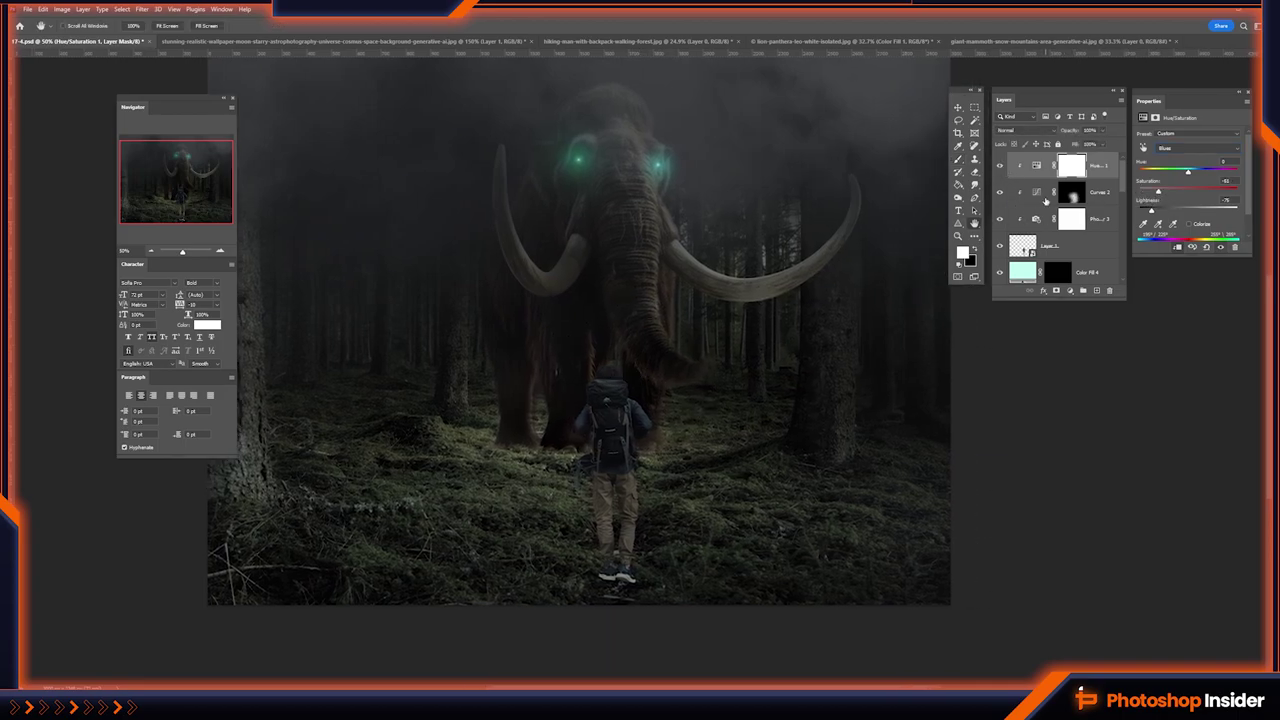
- Lower Curves 2 opacity to 89% and move the hiker slightly higher
left_click(1046, 200)
left_click_drag(1064, 131, 1059, 133)
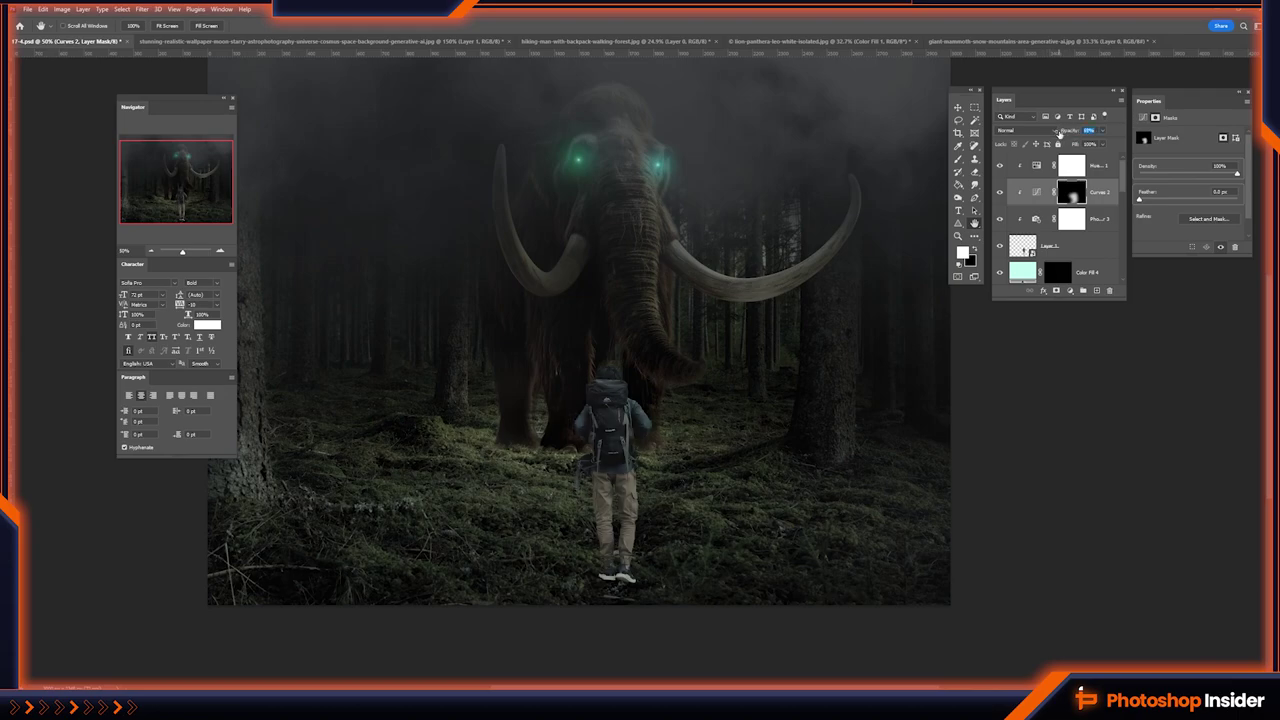
scroll(671, 323, "down", 3)
scroll(631, 474, "up", 2)
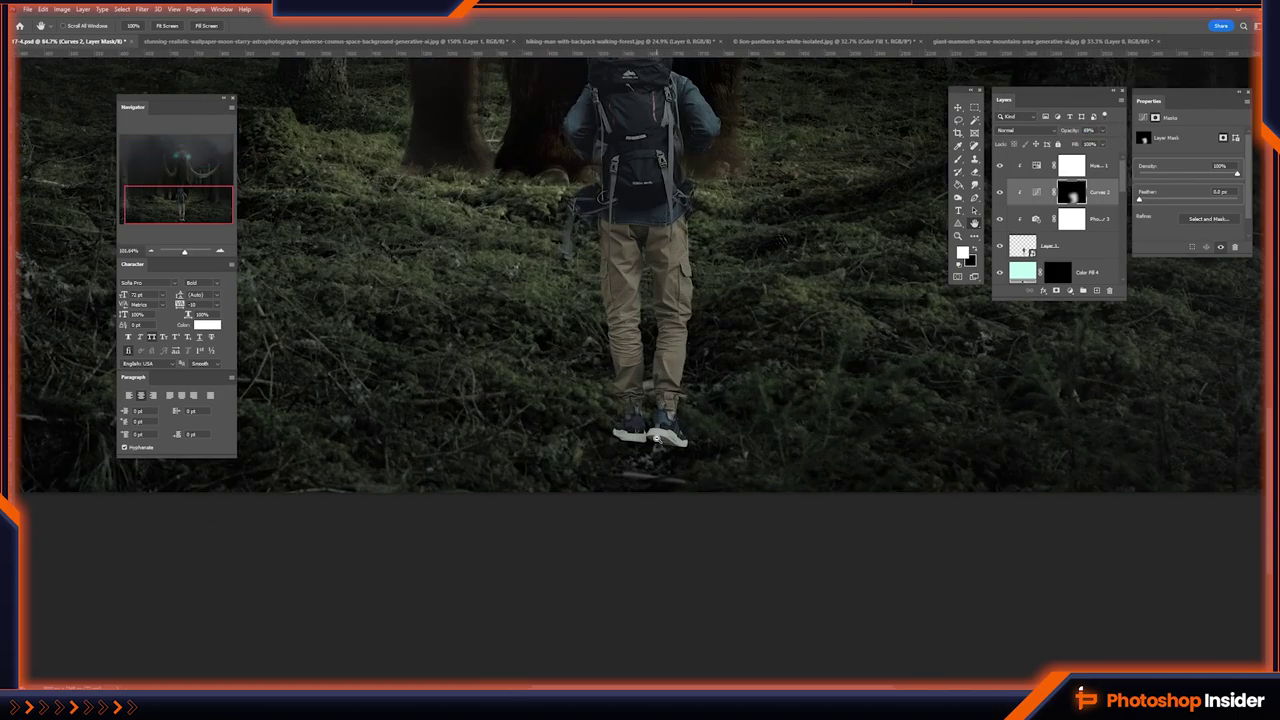
scroll(656, 437, "down", 5)
key("v")
left_click_drag(676, 380, 676, 353)
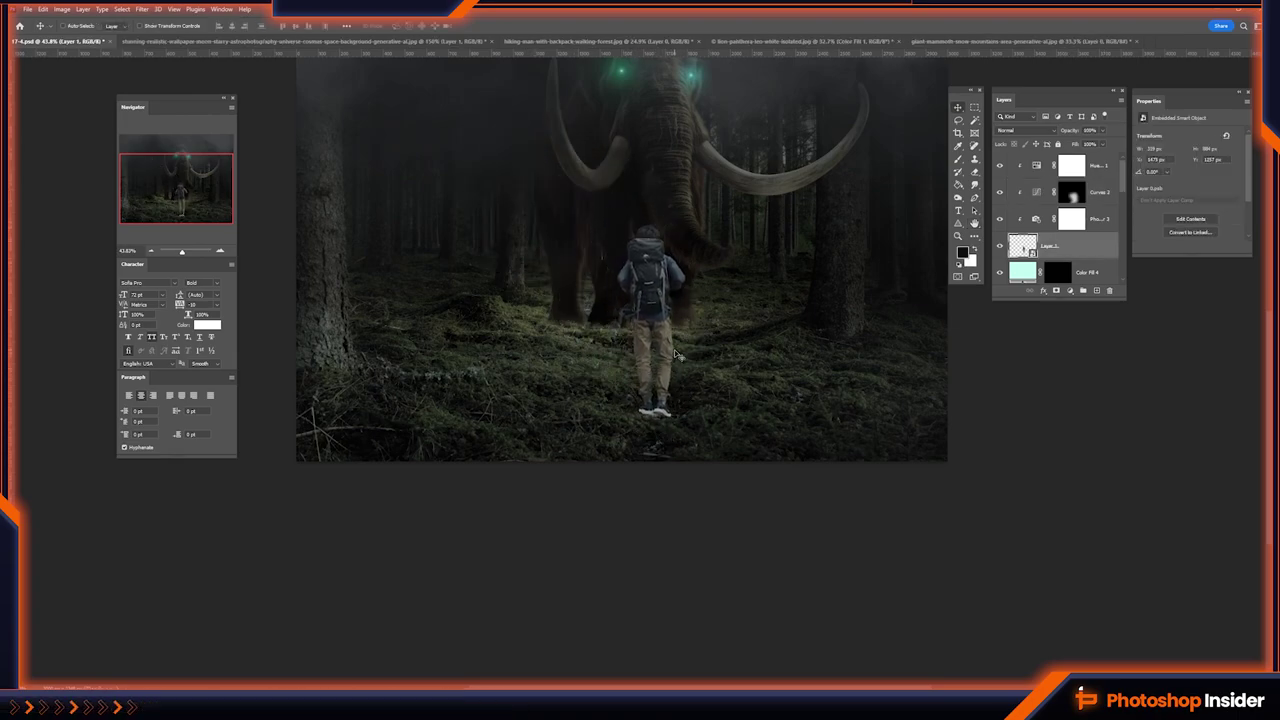
- Zoom to the hiker's feet and paint a dark shadow on a new empty layer
key("h")
scroll(676, 353, "down", 2)
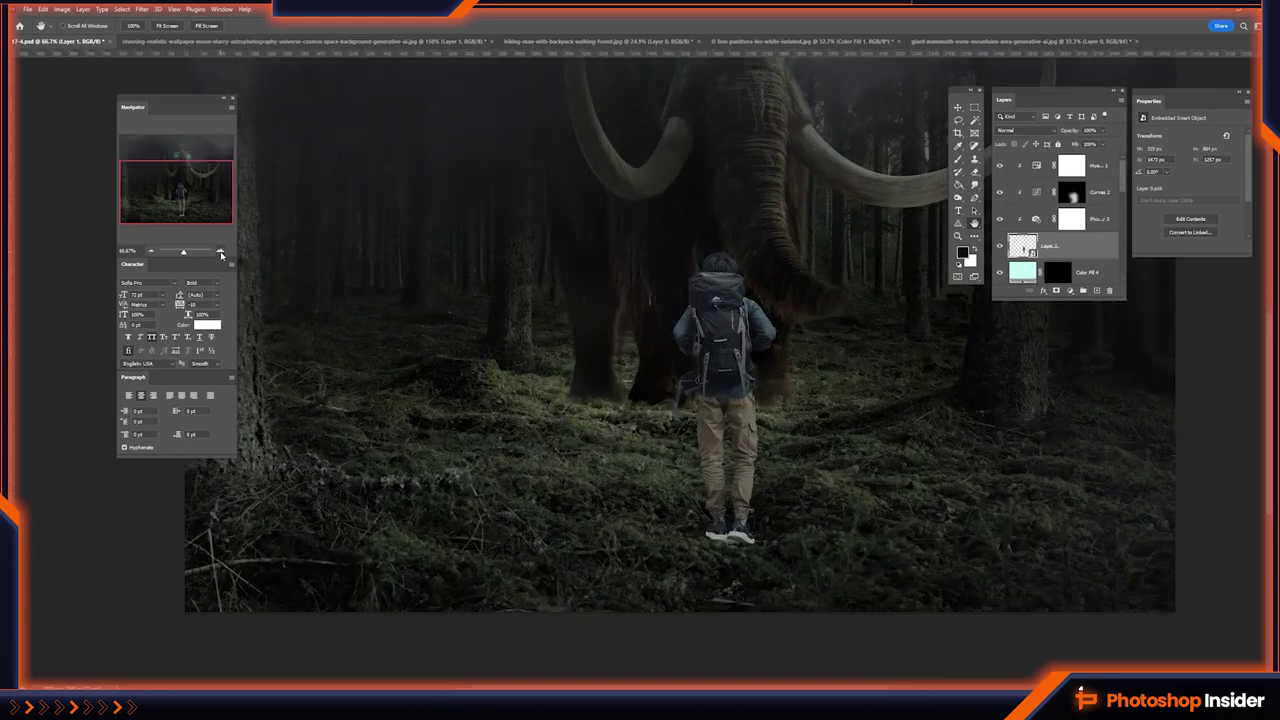
scroll(656, 382, "up", 5)
left_click_drag(656, 382, 690, 370)
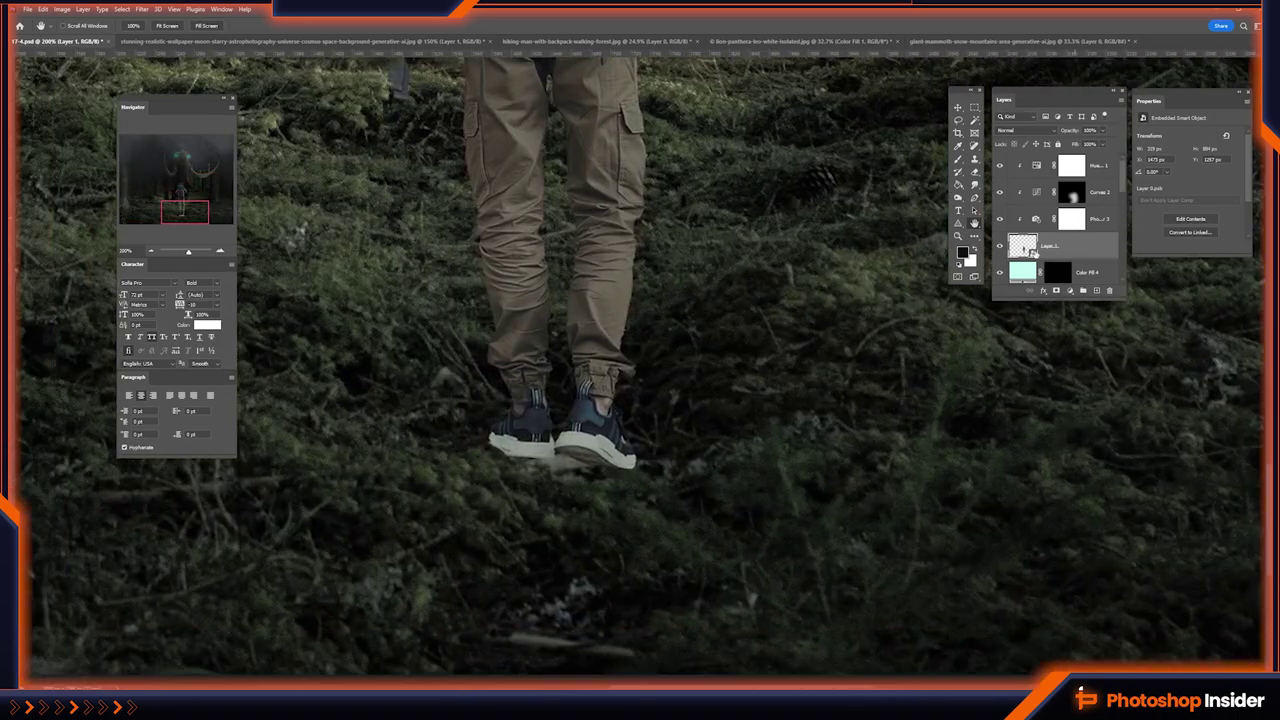
scroll(1025, 223, "down", 2)
left_click(1025, 220)
key("b")
key("bracketleft")
key("bracketleft")
key("bracketleft")
key("bracketleft")
key("bracketleft")
key("bracketleft")
key("ctrl+shift+alt+n")
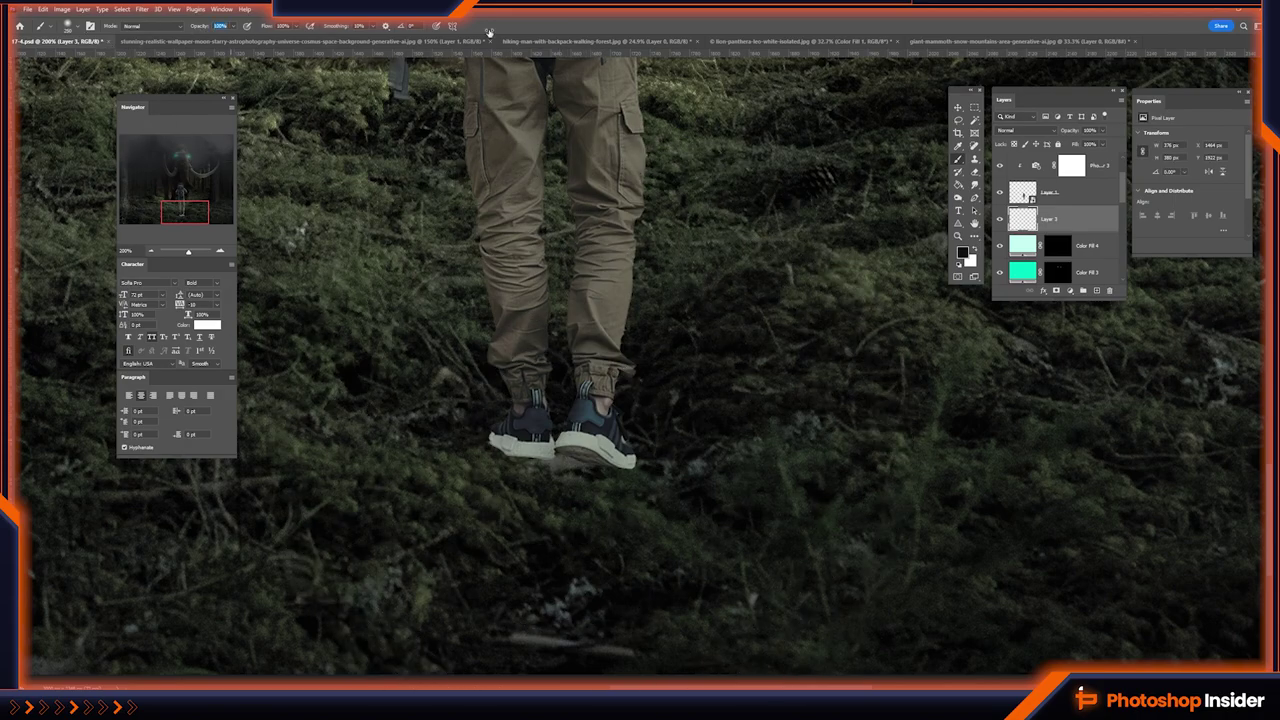
left_click(567, 472)
- Squash the shadow into a wide, thin shape and set its blend mode to Multiply
key("ctrl+t")
left_click_drag(567, 249, 568, 388)
mouse_move(697, 463)
left_mouse_down()
mouse_move(897, 462)
mouse_move(867, 464)
left_mouse_up()
key("Return")
left_click(1031, 131)
left_click(1015, 166)
- Toggle the shadow off to compare and nudge the hiker up slightly
scroll(400, 300, "down", 3)
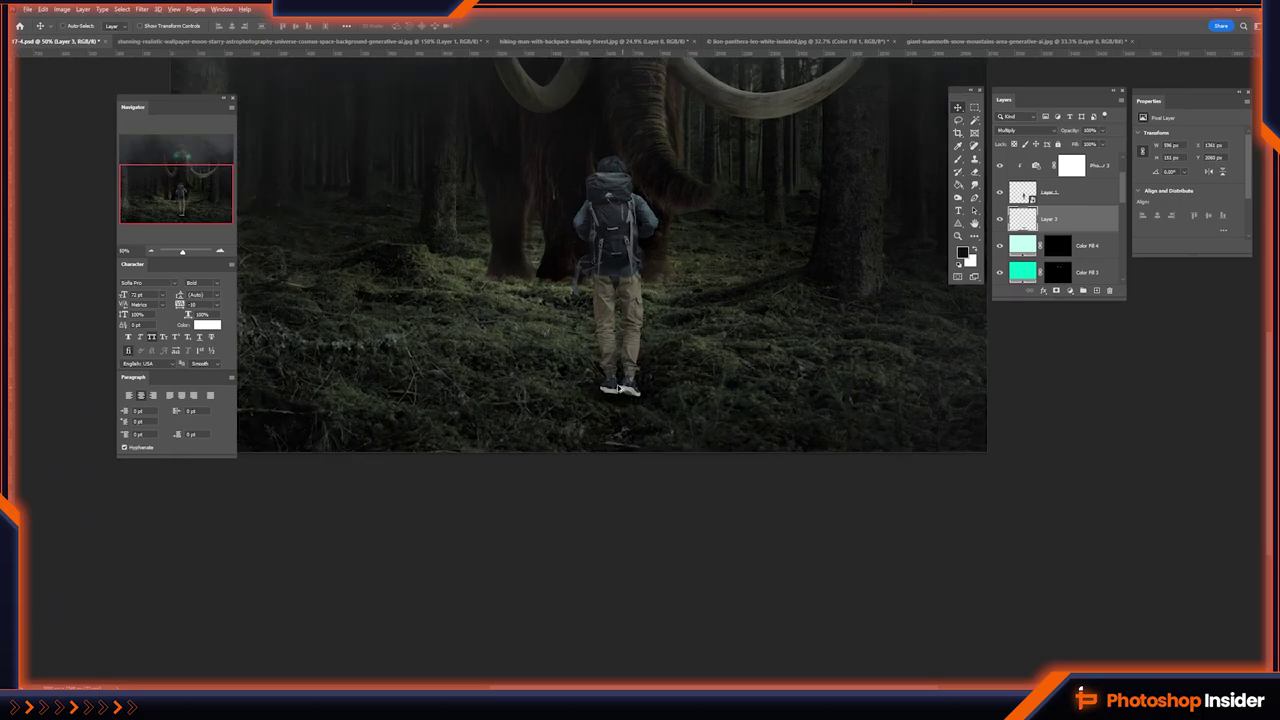
scroll(536, 378, "up", 5)
scroll(536, 378, "up", 1)
left_click(999, 219)
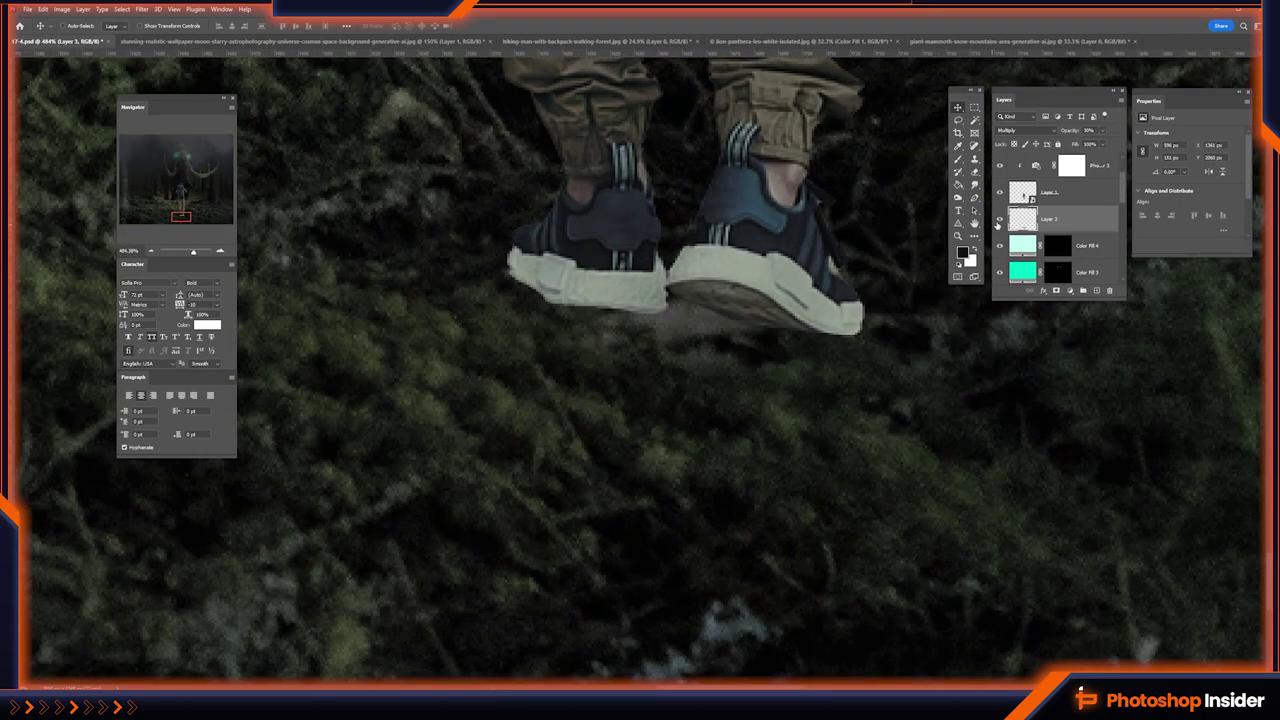
scroll(688, 355, "down", 5)
mouse_move(676, 368)
left_mouse_down()
mouse_move(672, 348)
mouse_move(714, 358)
left_mouse_up()
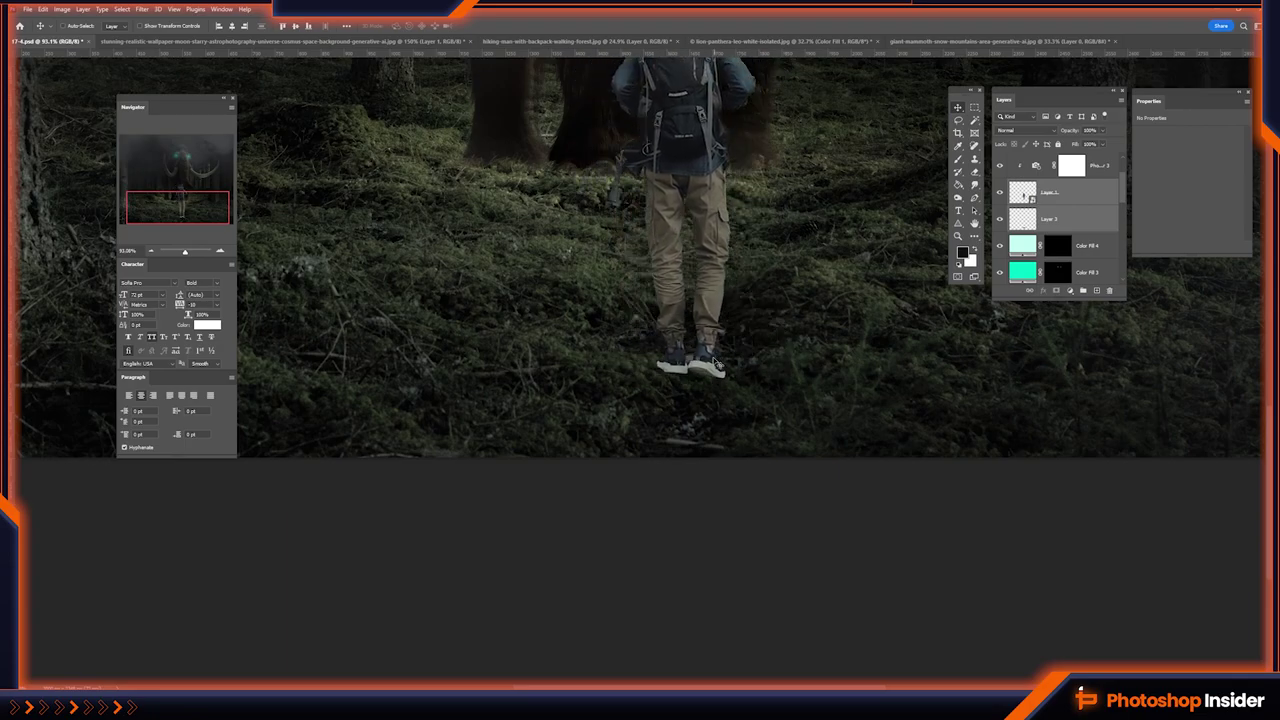
scroll(714, 358, "up", 3)
scroll(603, 405, "up", 2)
- Mask the hiker layer, painting black over the bottom of his left sole
key("b")
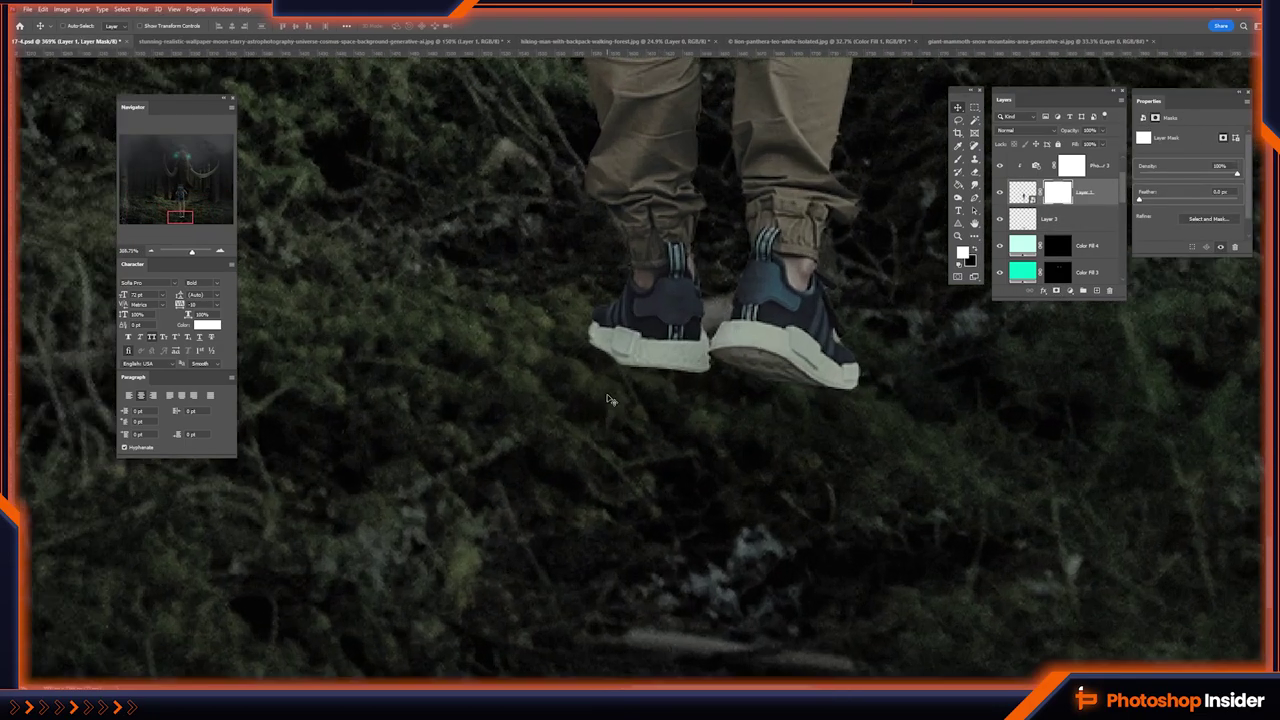
left_click(67, 25)
double_click(46, 119)
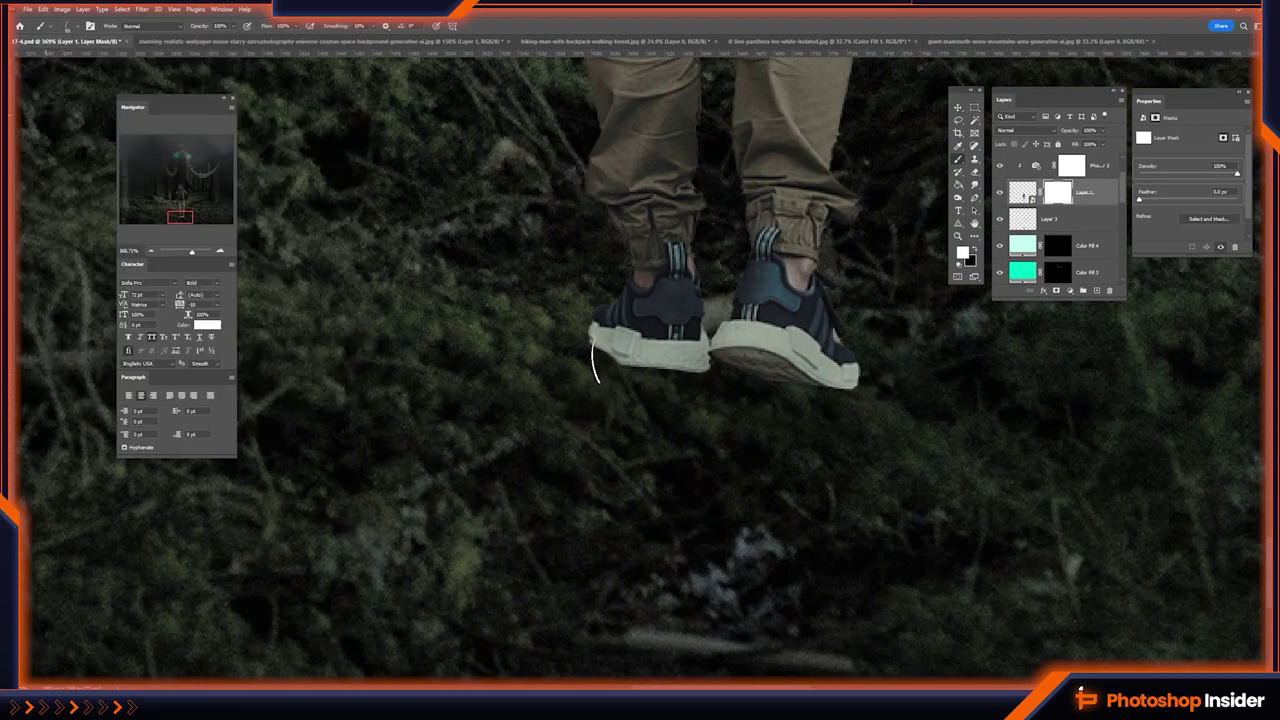
key("x")
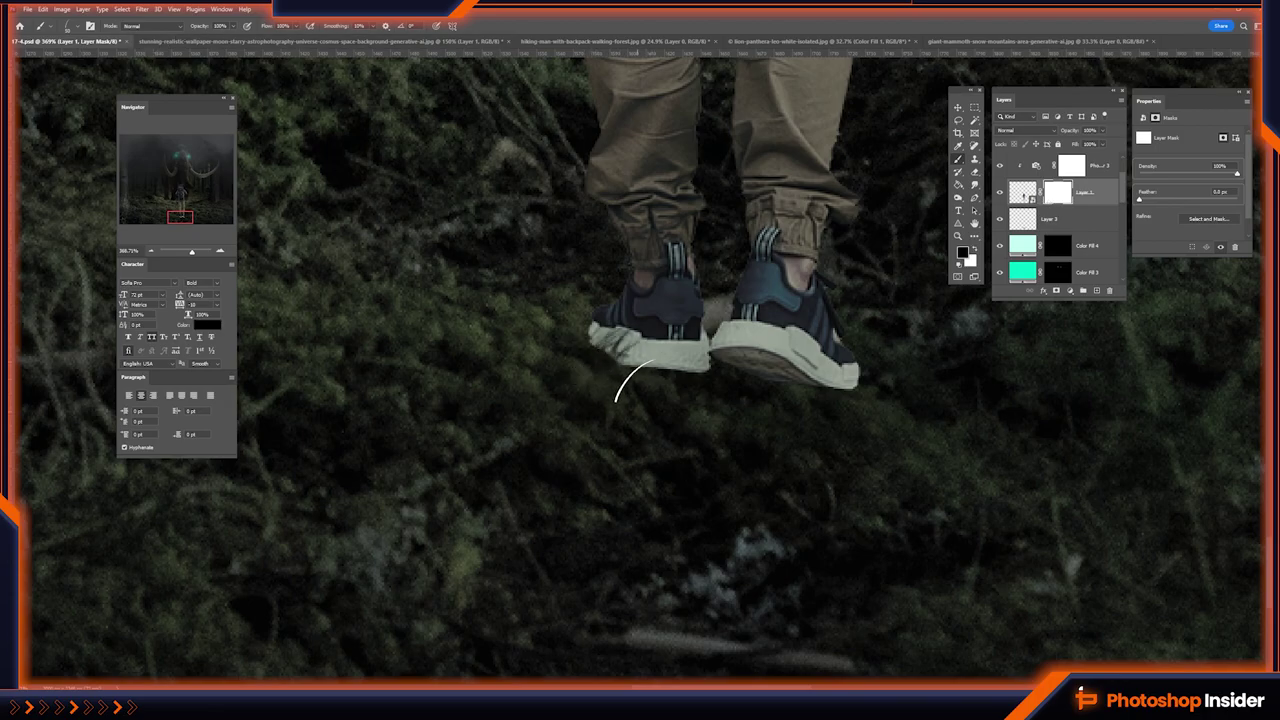
left_click_drag(628, 372, 692, 382)
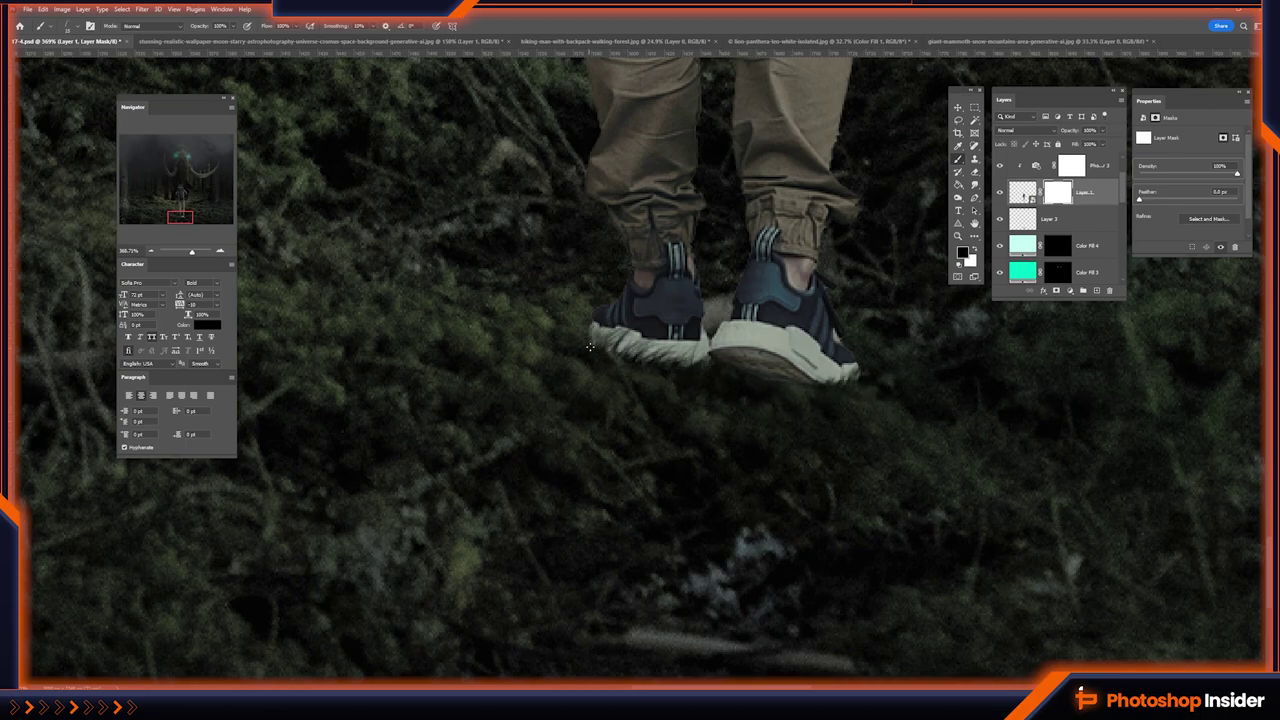
scroll(633, 395, "down", 4)
scroll(633, 395, "down", 2)
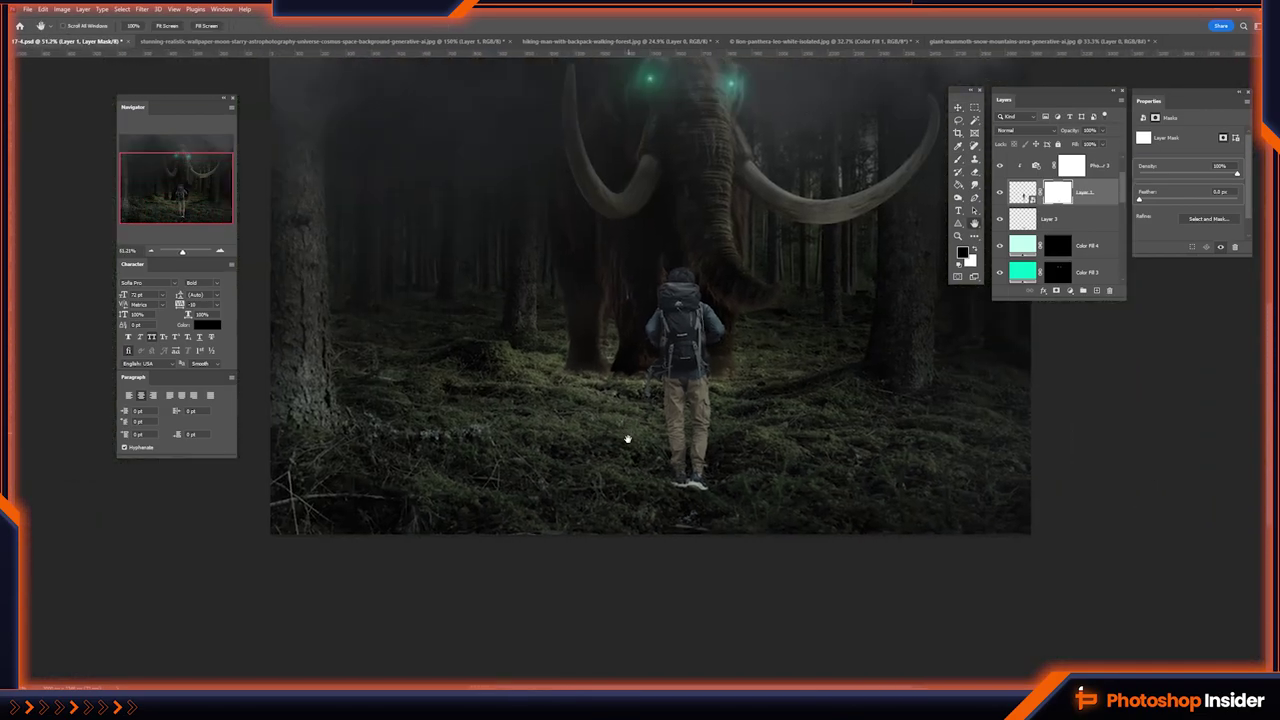
- Resize the contact shadow under the feet and duplicate it as Layer 3 copy
scroll(633, 395, "down", 2)
left_click_drag(688, 346, 612, 374)
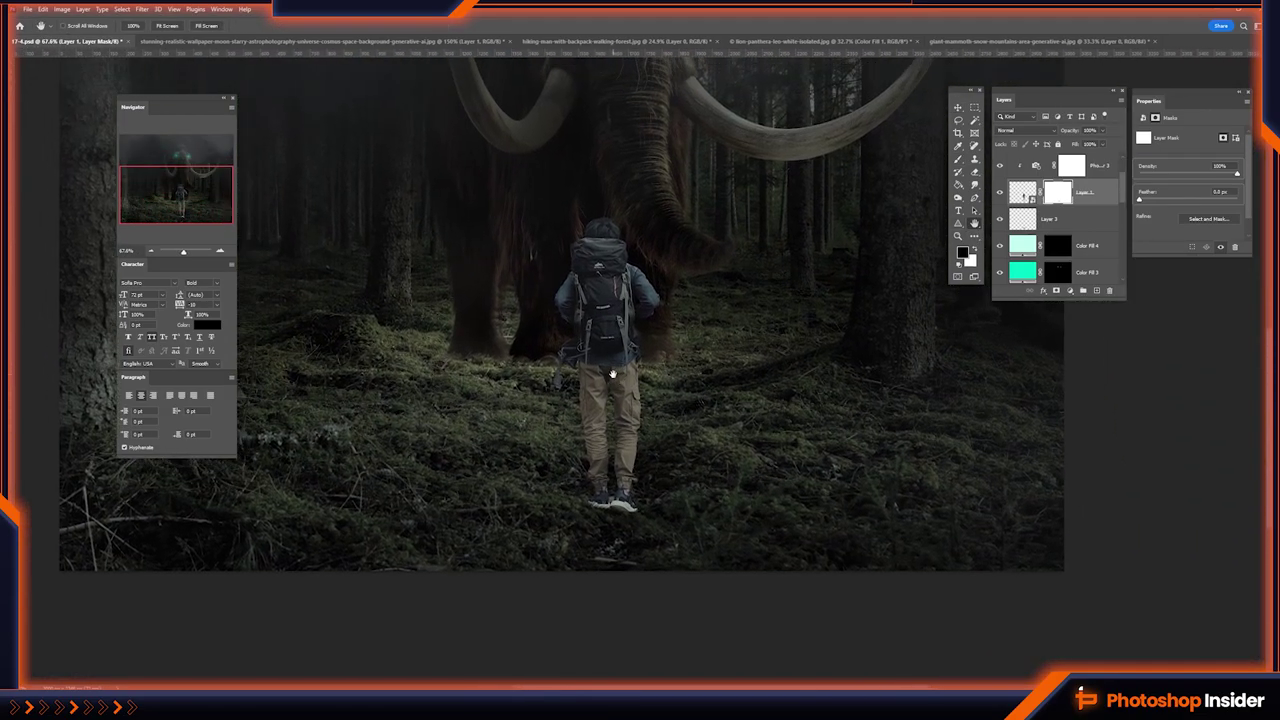
key("alt+bracketleft")
key("ctrl+t")
left_click_drag(714, 483, 723, 484)
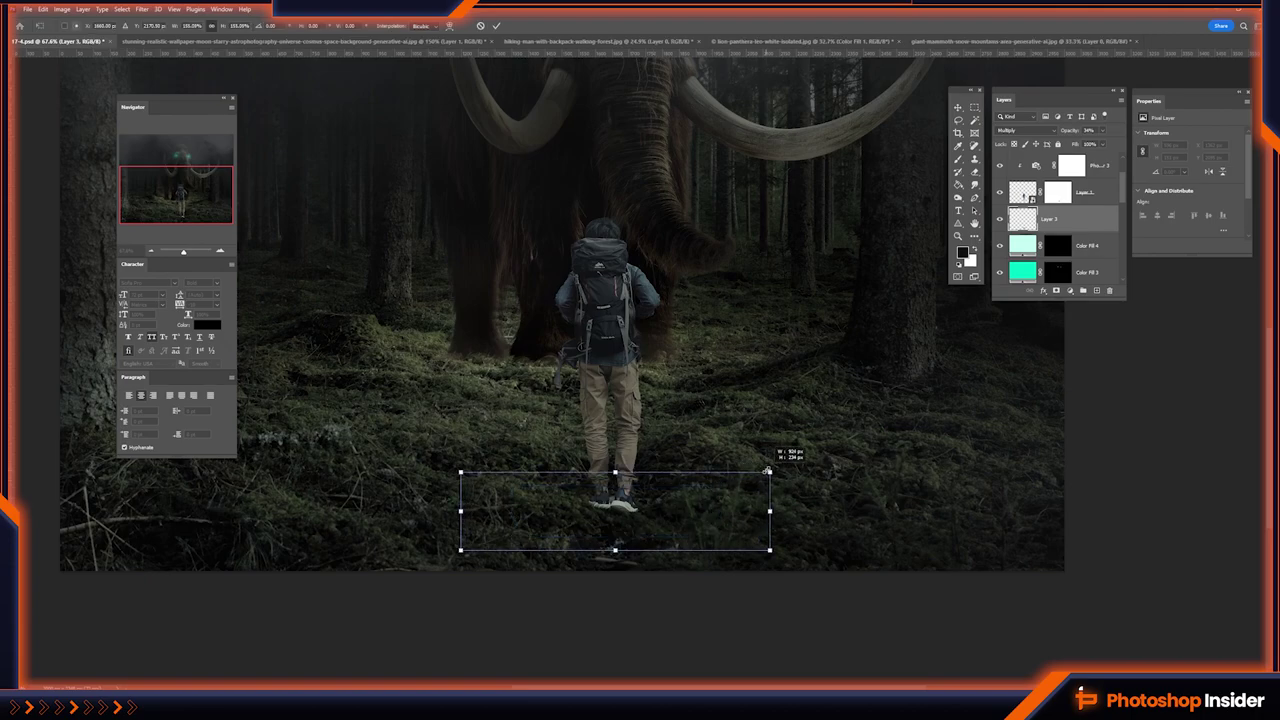
key("Return")
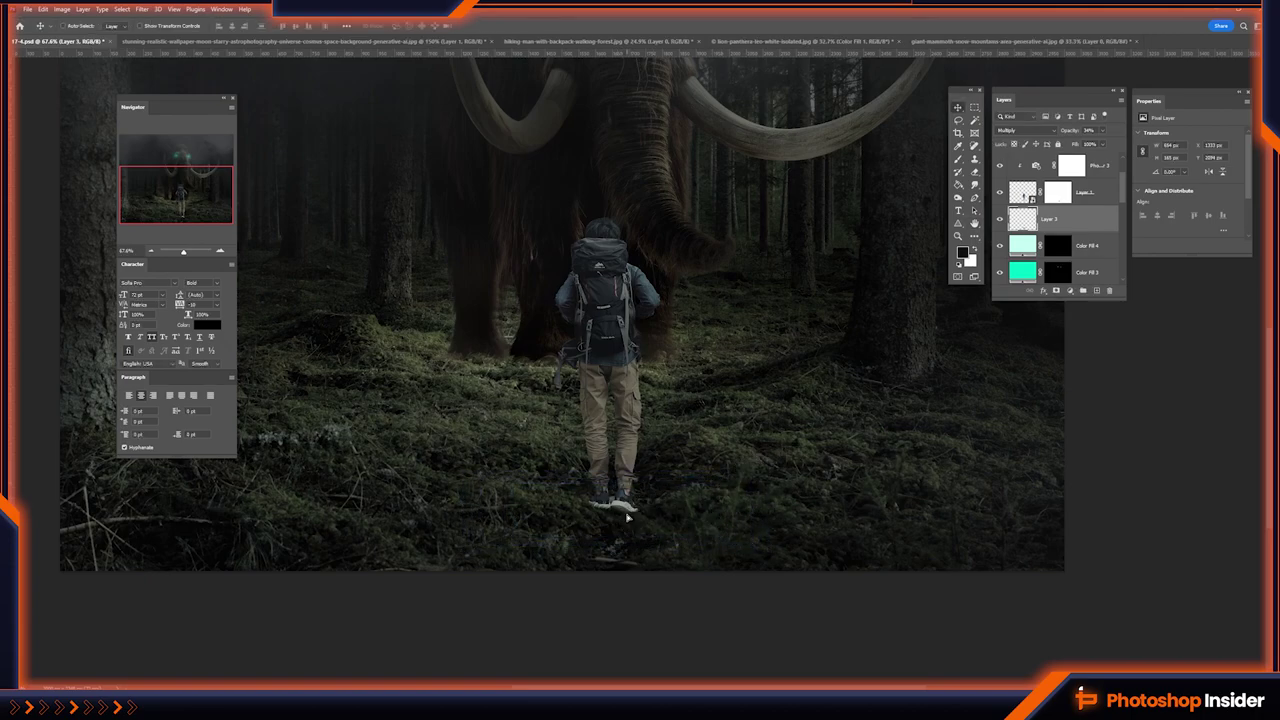
left_click_drag(628, 517, 632, 512)
- Zoom out to 50% and re-centre the whole composite in the window
left_click_drag(660, 452, 666, 546)
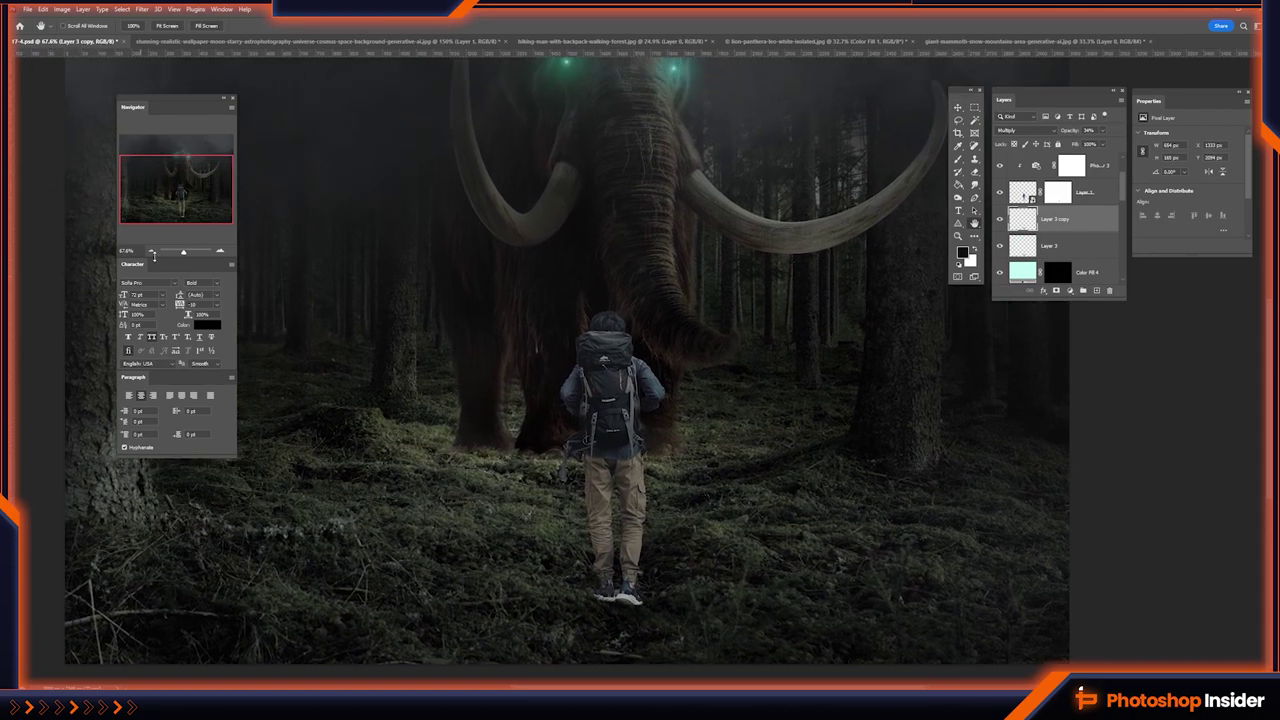
left_click(150, 253)
left_click(150, 253)
left_click_drag(584, 438, 623, 407)
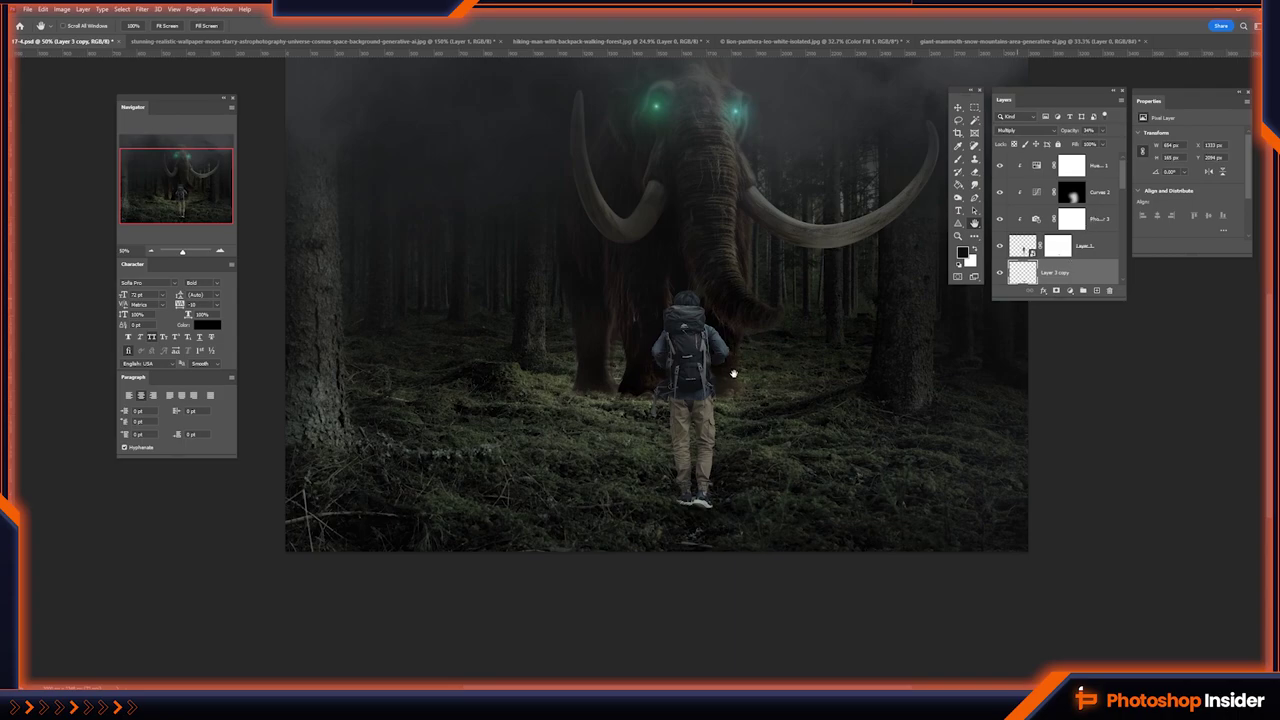
left_click_drag(733, 373, 686, 372)
scroll(1022, 214, "down", 2)
scroll(1022, 214, "down", 2)
- Add an Exposure adjustment above the forest photo, lowered to −5.50
left_click(1058, 194)
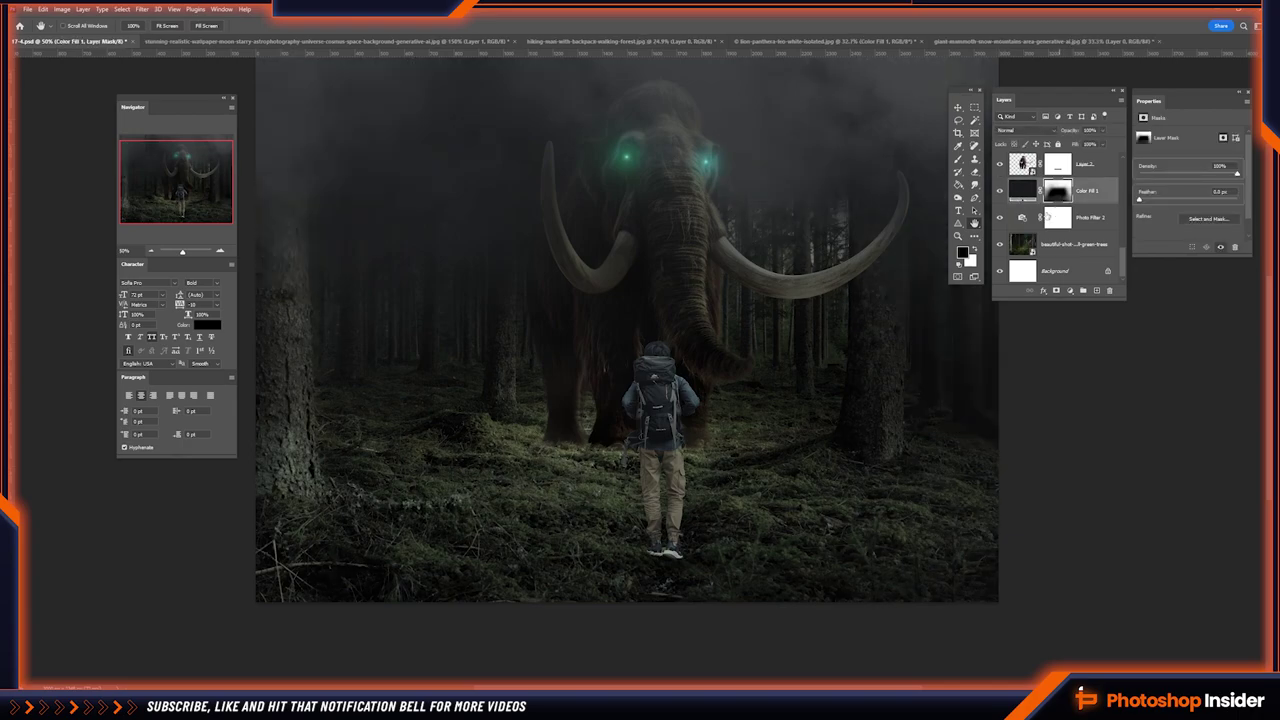
left_click(50, 26)
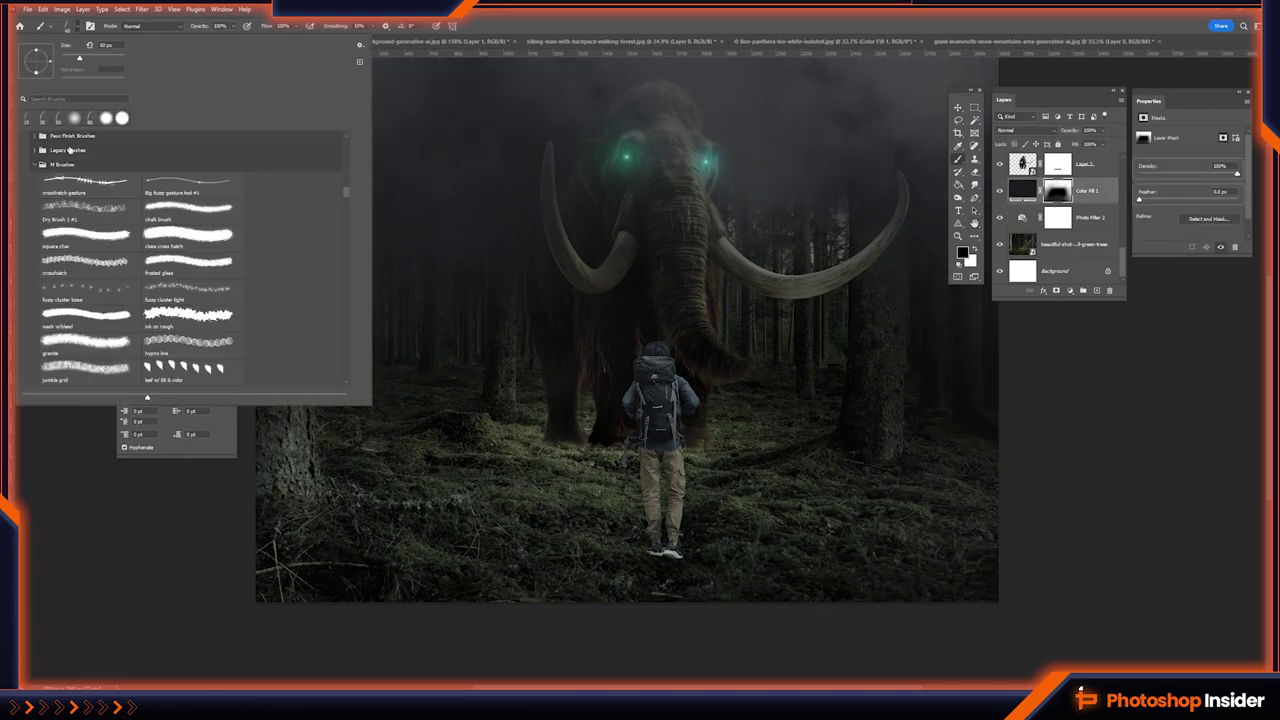
left_click(696, 442)
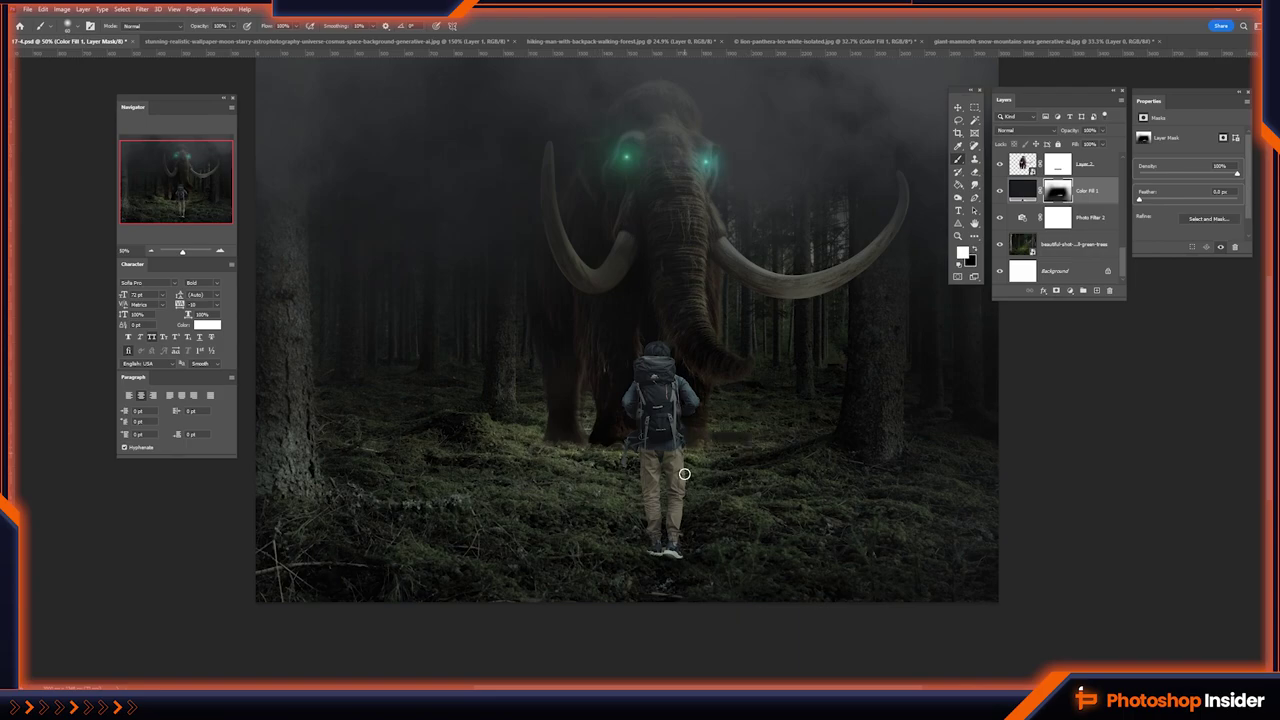
key("v")
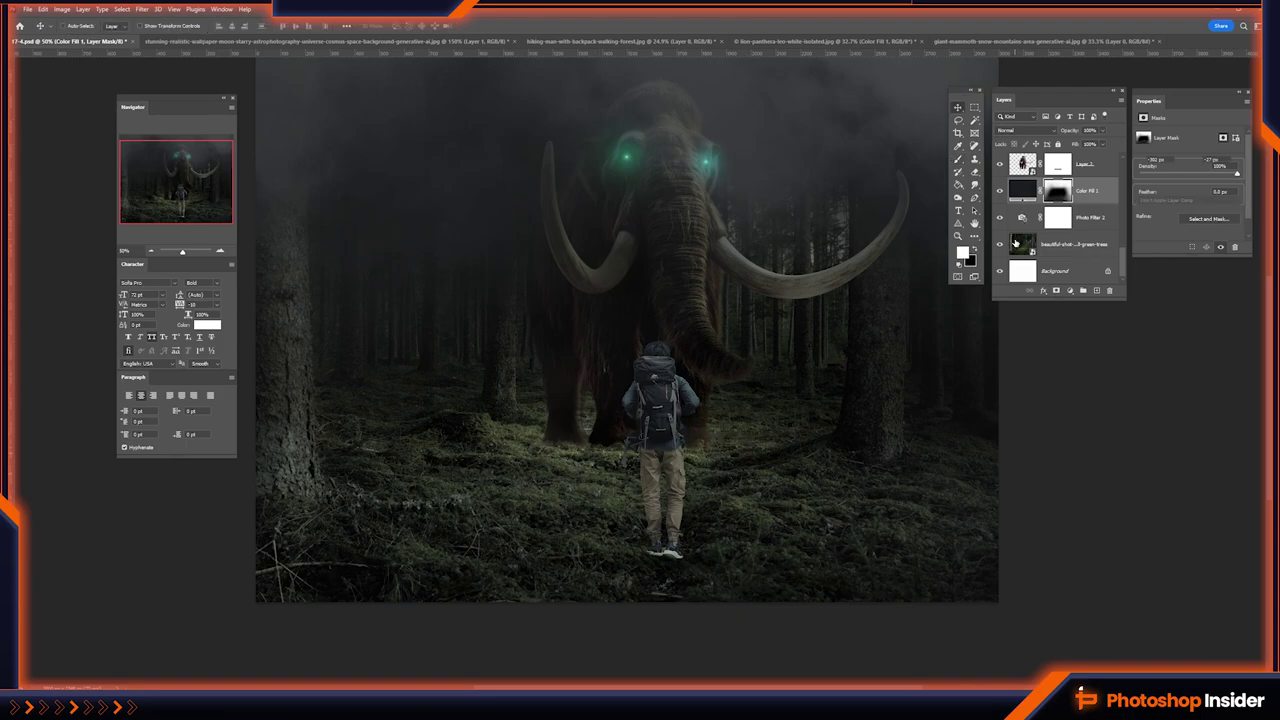
left_click(1075, 244)
left_click(1070, 290)
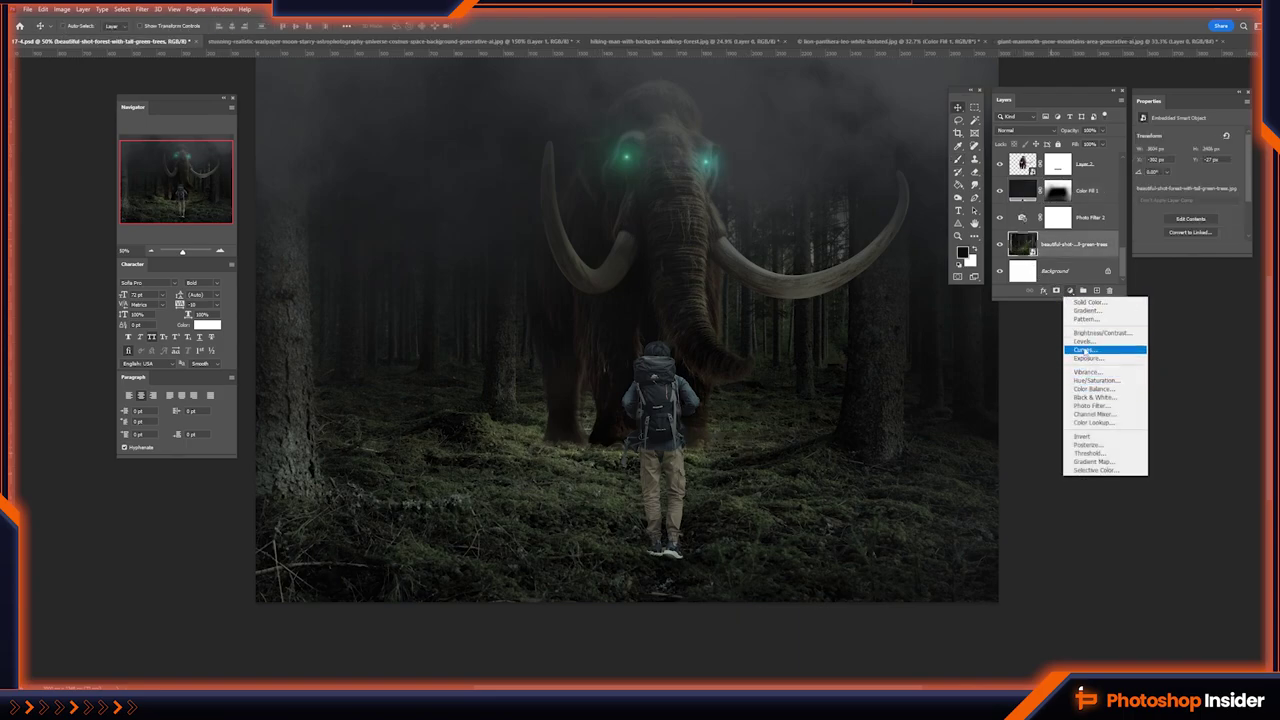
left_click(1088, 358)
left_click_drag(1188, 158, 1158, 160)
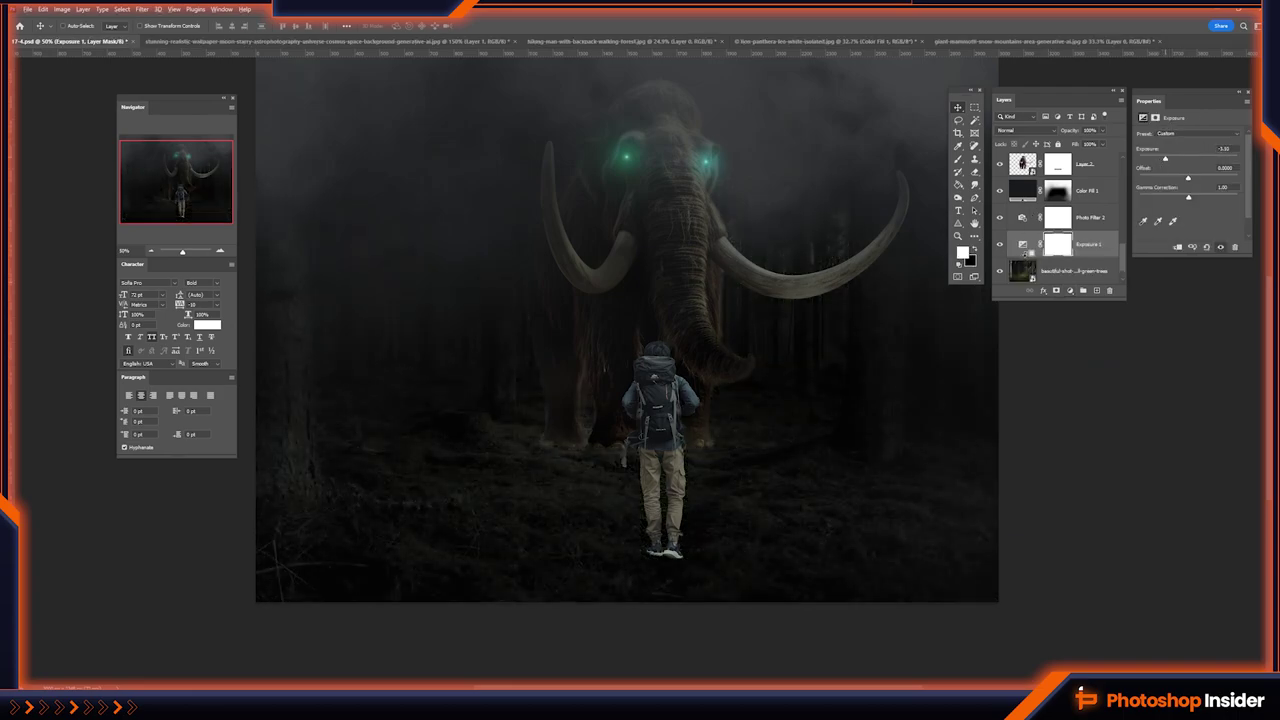
- Invert the Exposure 1 mask, paint the darkening back onto the ground, then add a new top layer
left_click(1058, 247)
key("ctrl+i")
key("b")
mouse_move(751, 437)
left_mouse_down()
mouse_move(560, 466)
mouse_move(756, 468)
left_mouse_up()
mouse_move(482, 447)
left_mouse_down()
mouse_move(710, 433)
mouse_move(891, 517)
mouse_move(991, 518)
left_mouse_up()
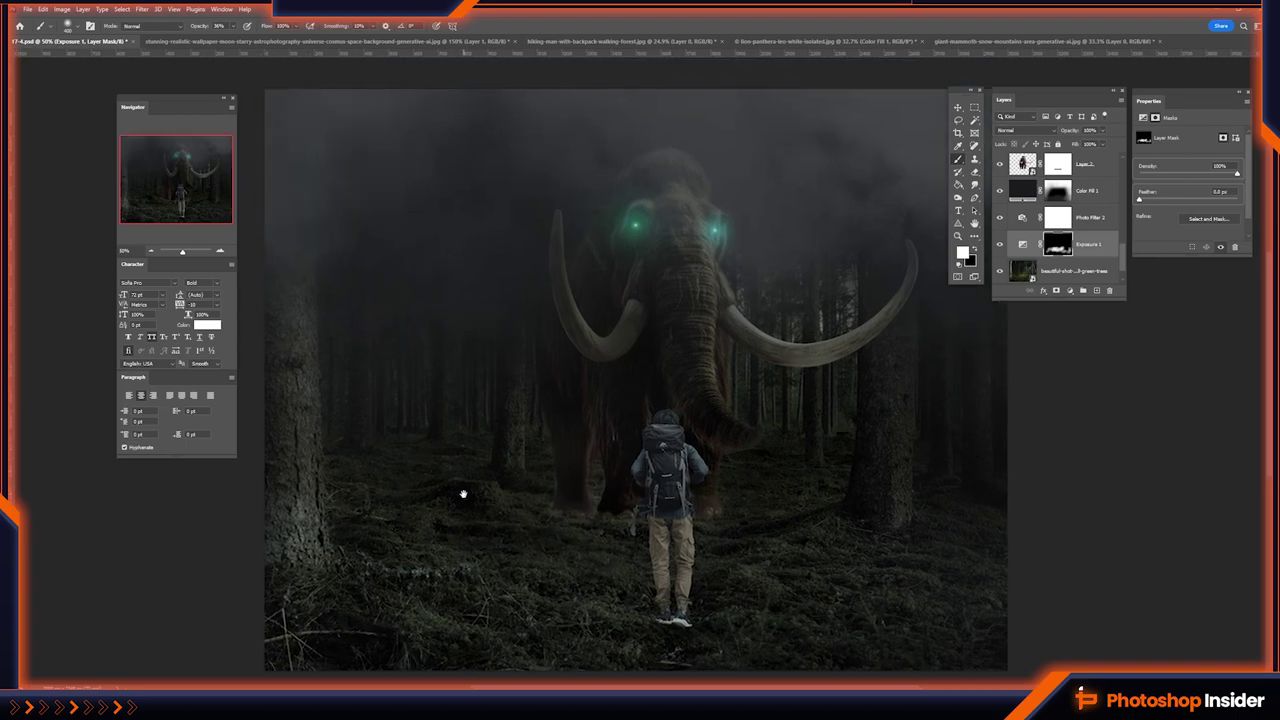
left_click(1095, 288)
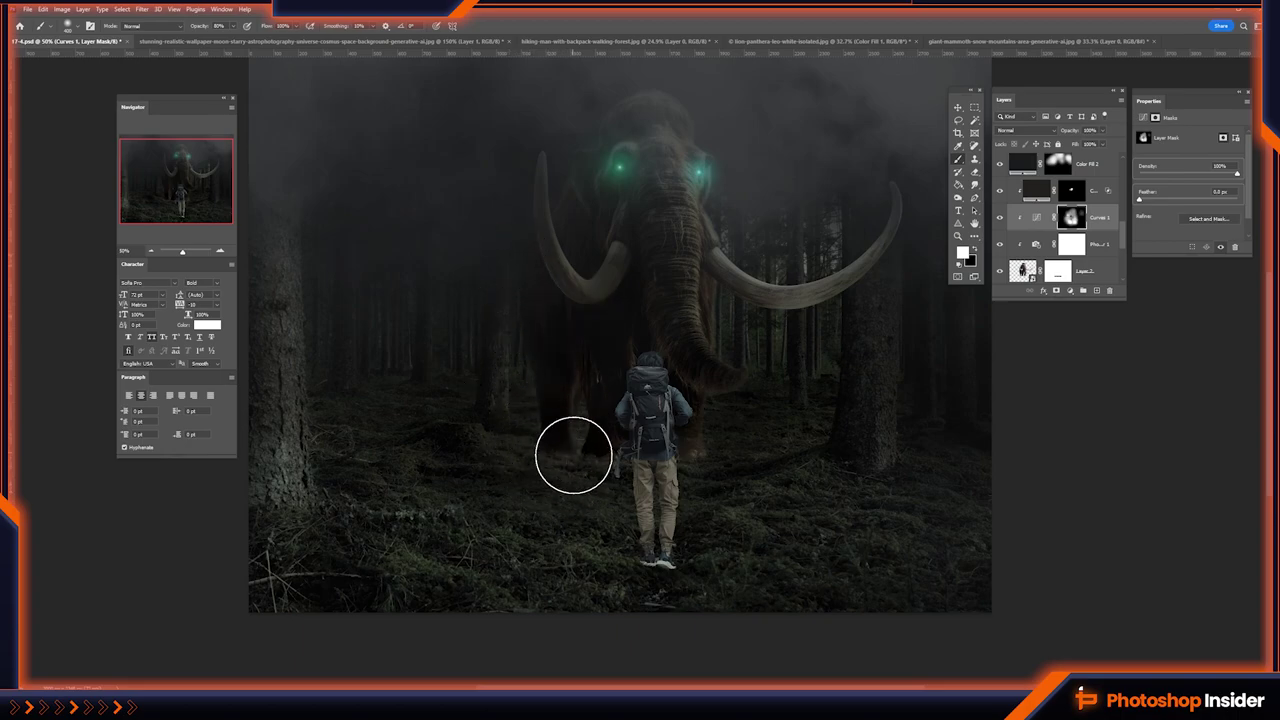
- Paint on the Curves mask to darken the mammoth's legs beside the hiker
left_click_drag(589, 481, 596, 555)
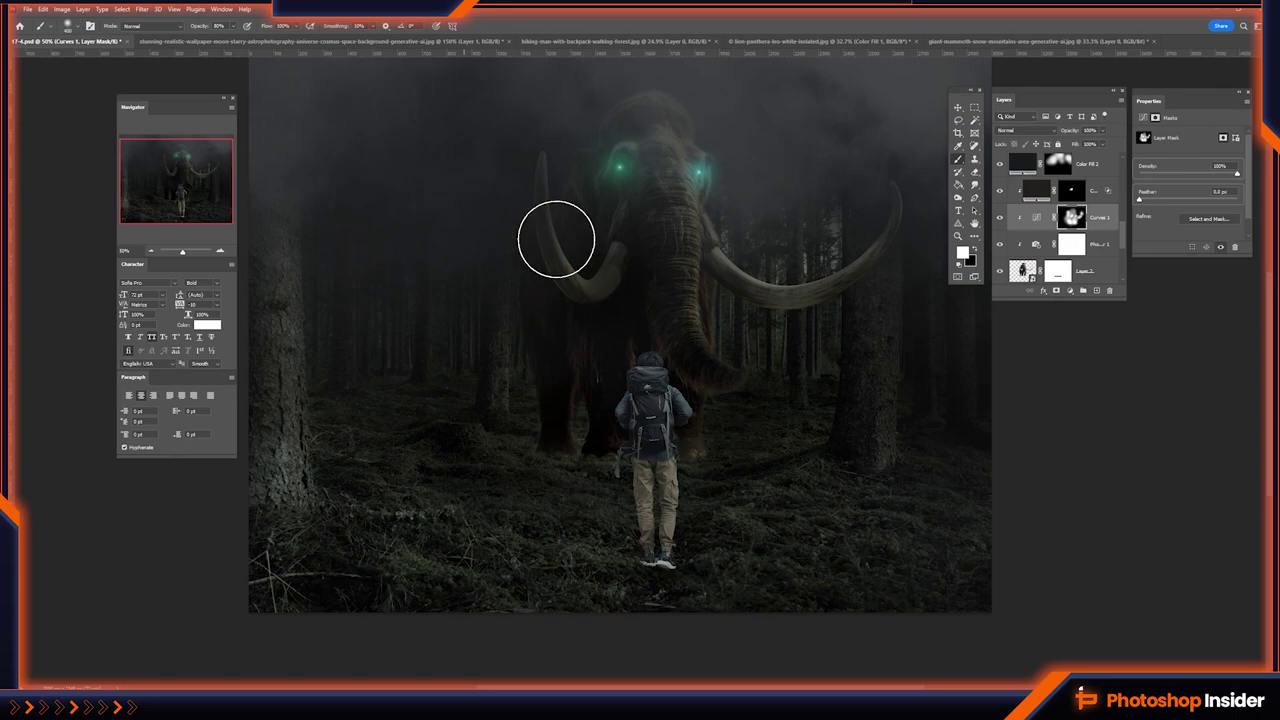
scroll(479, 367, "up", 3)
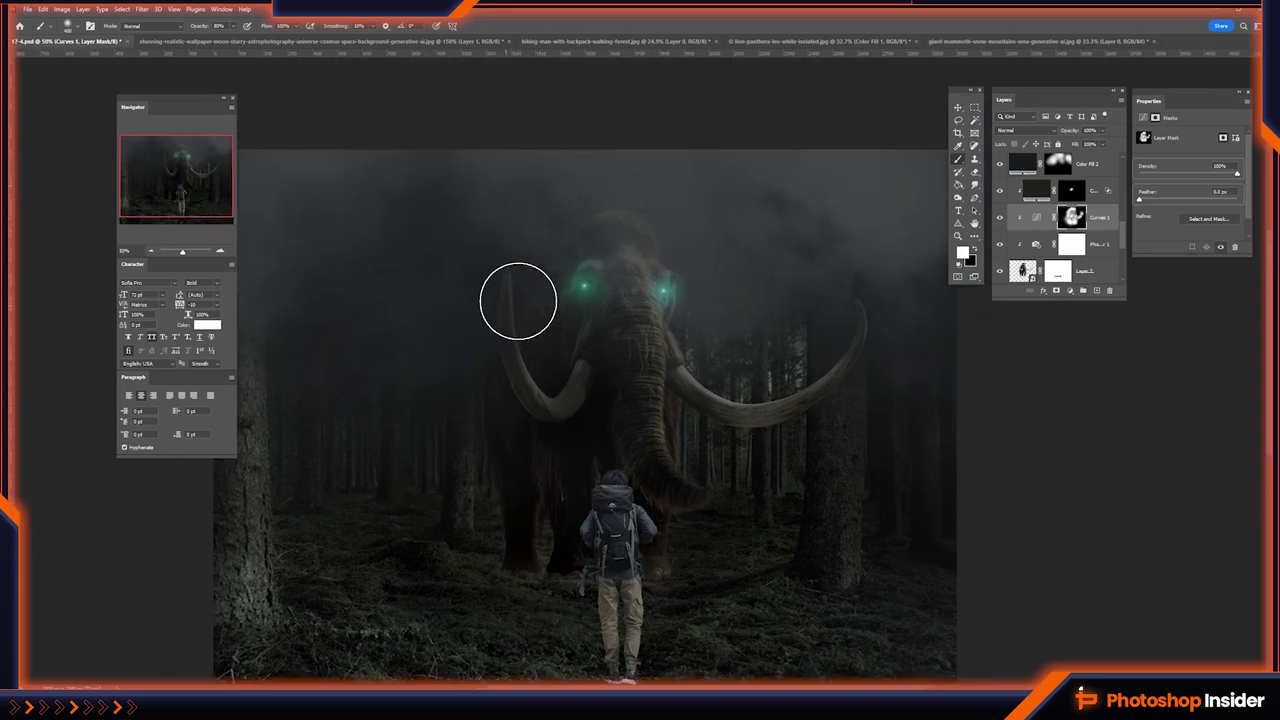
left_click_drag(697, 343, 830, 318)
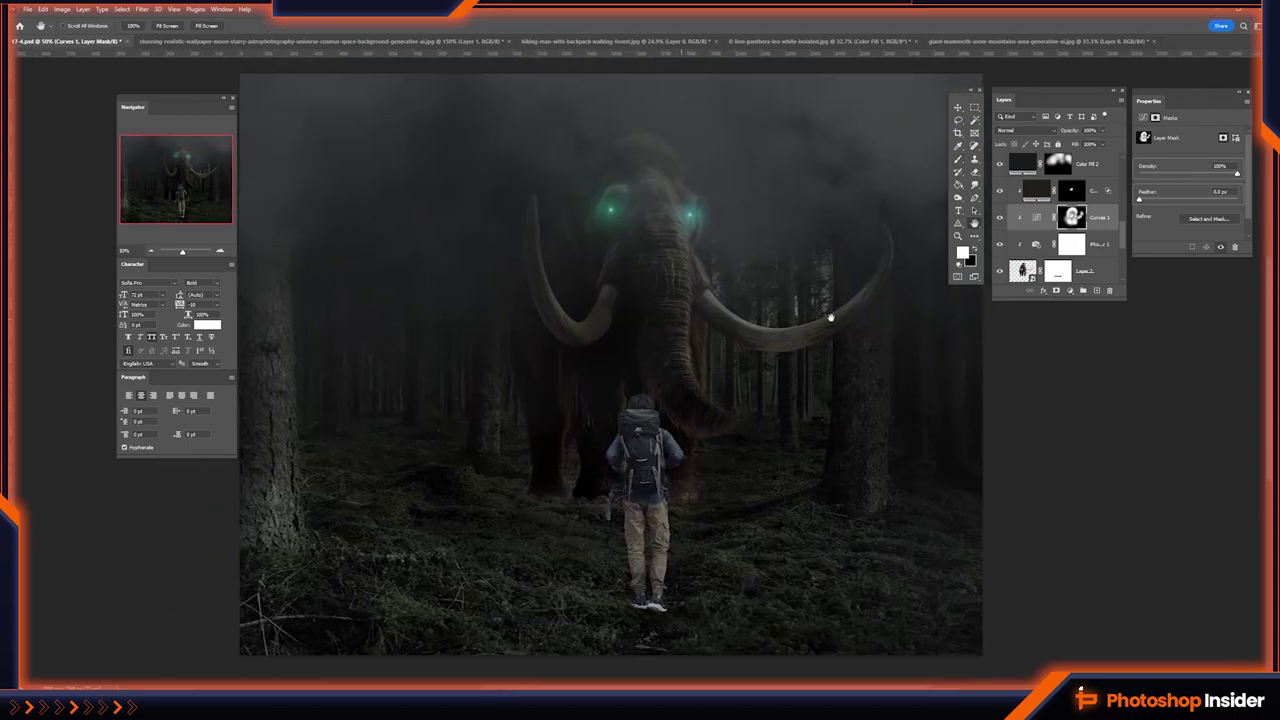
left_click(1021, 270)
scroll(1022, 270, "down", 1)
scroll(1048, 282, "up", 1)
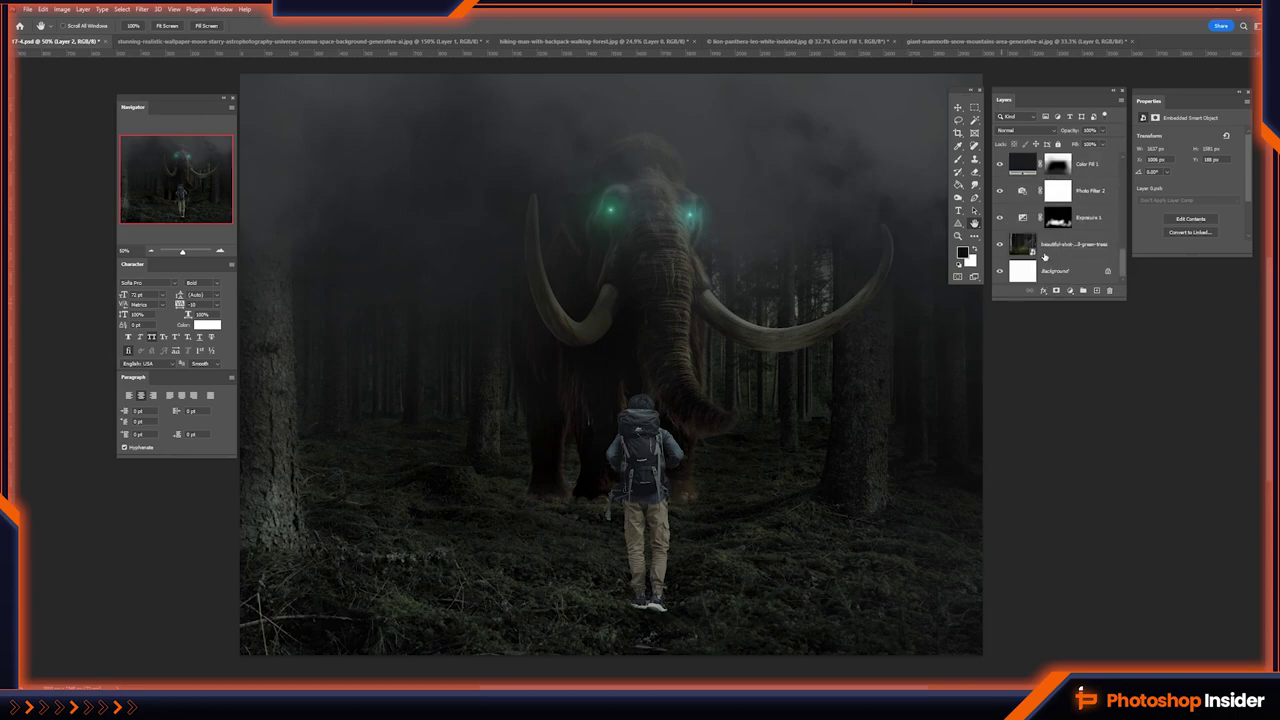
- Paint a black shadow at the hiker's feet on a new layer and squash it flat
left_click(1035, 271)
key("ctrl+shift+alt+n")
key("bracketright")
key("bracketright")
key("bracketright")
key("bracketright")
left_click_drag(555, 525, 608, 486)
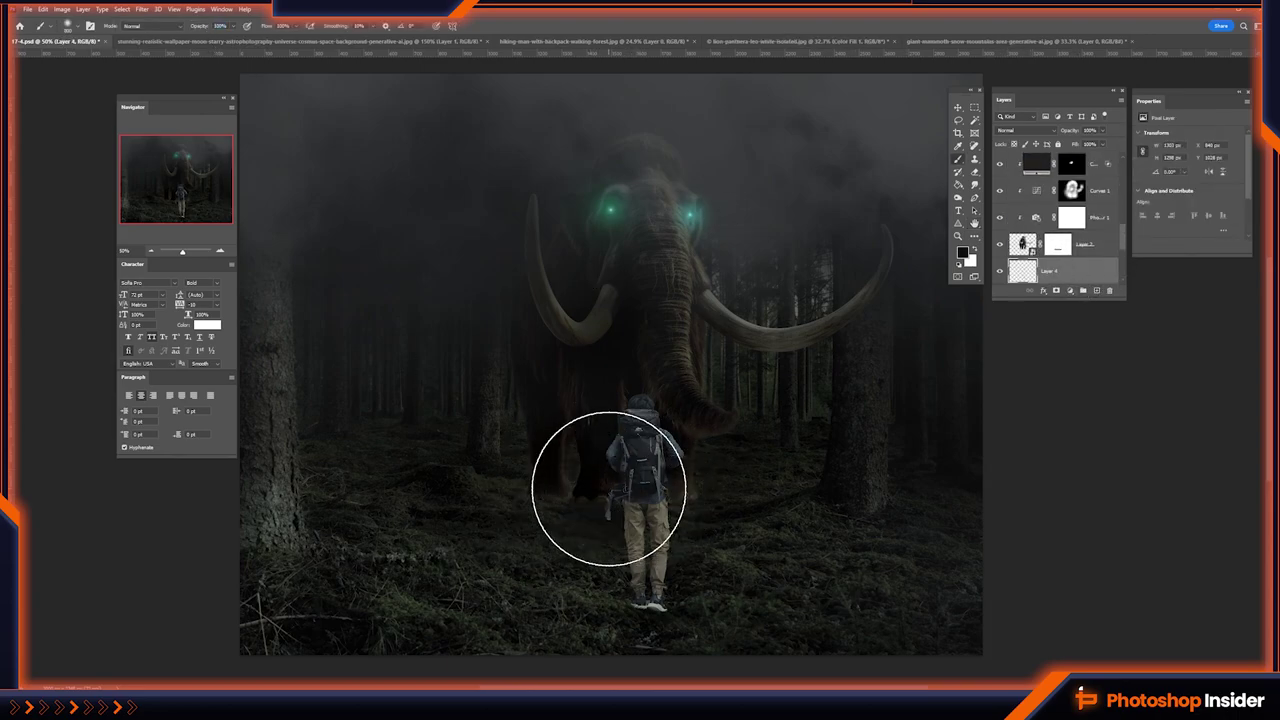
key("ctrl+t")
mouse_move(609, 327)
left_mouse_down()
mouse_move(609, 449)
mouse_move(594, 496)
left_mouse_up()
key("Return")
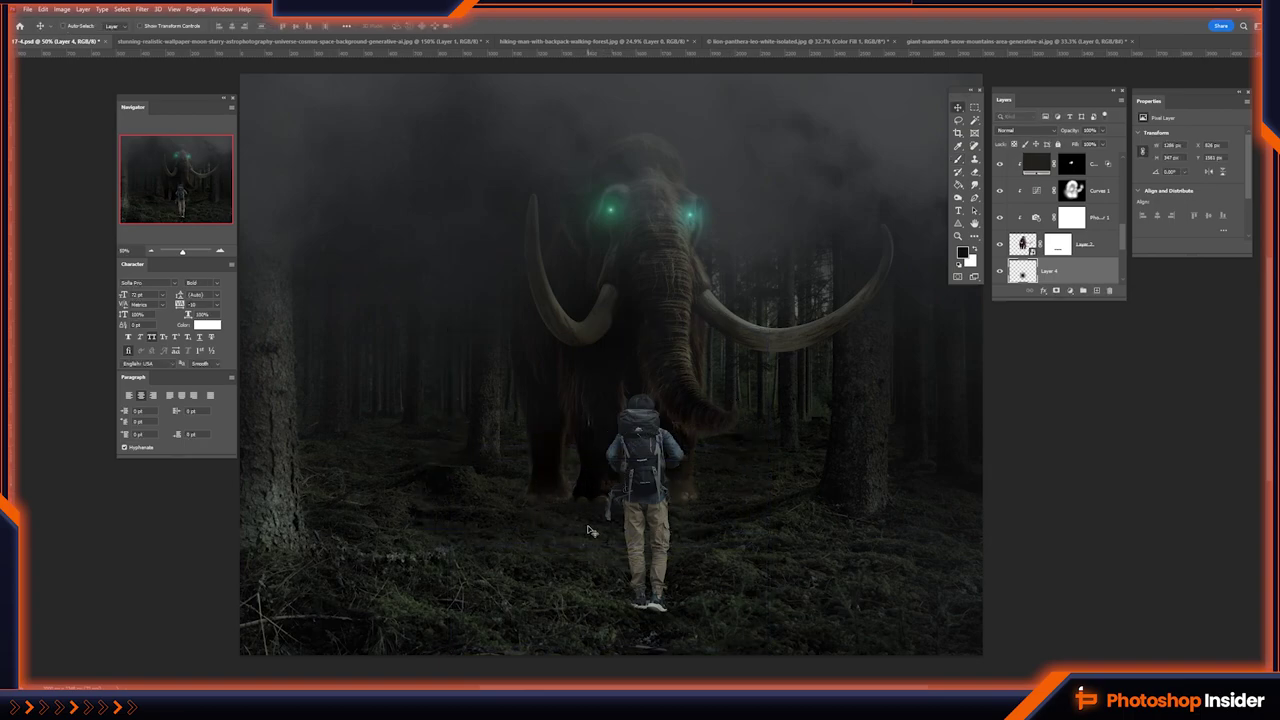
- Inspect the flattened shadow and open its layer options menu
scroll(598, 490, "up", 3)
scroll(601, 488, "up", 2)
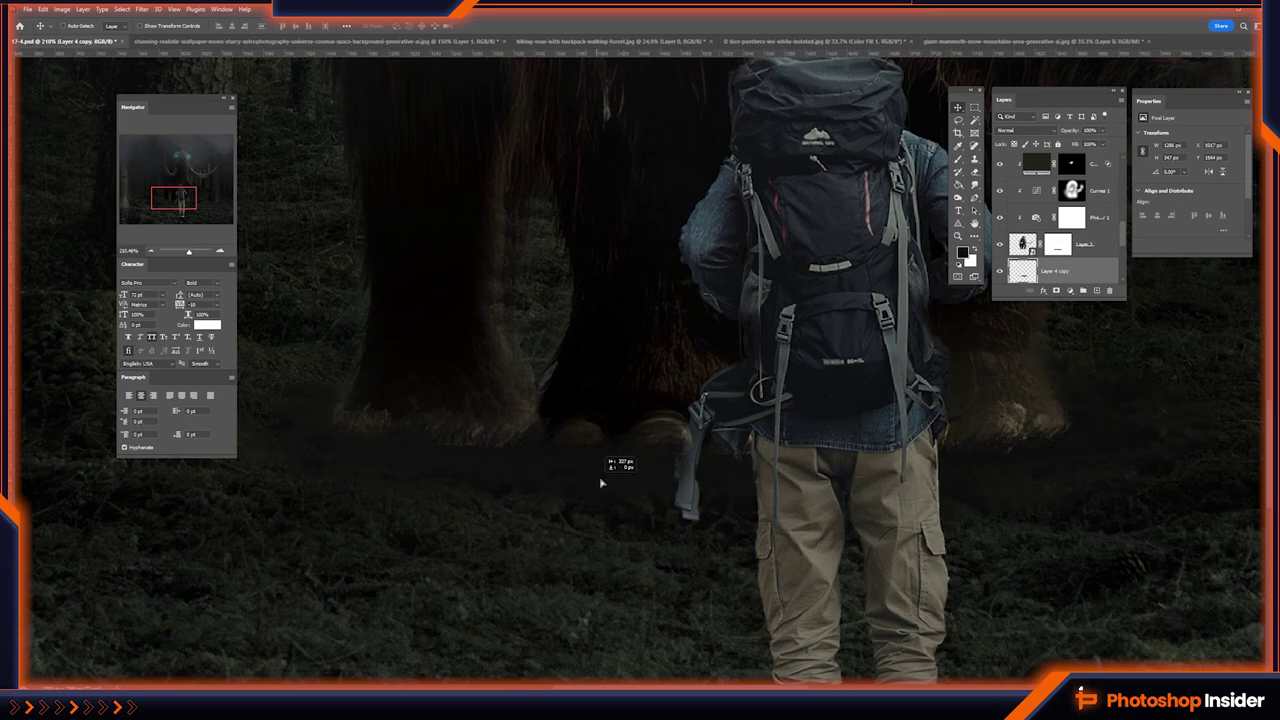
scroll(623, 486, "down", 2)
scroll(623, 486, "down", 3)
scroll(1069, 243, "down", 2)
right_click(1069, 243)
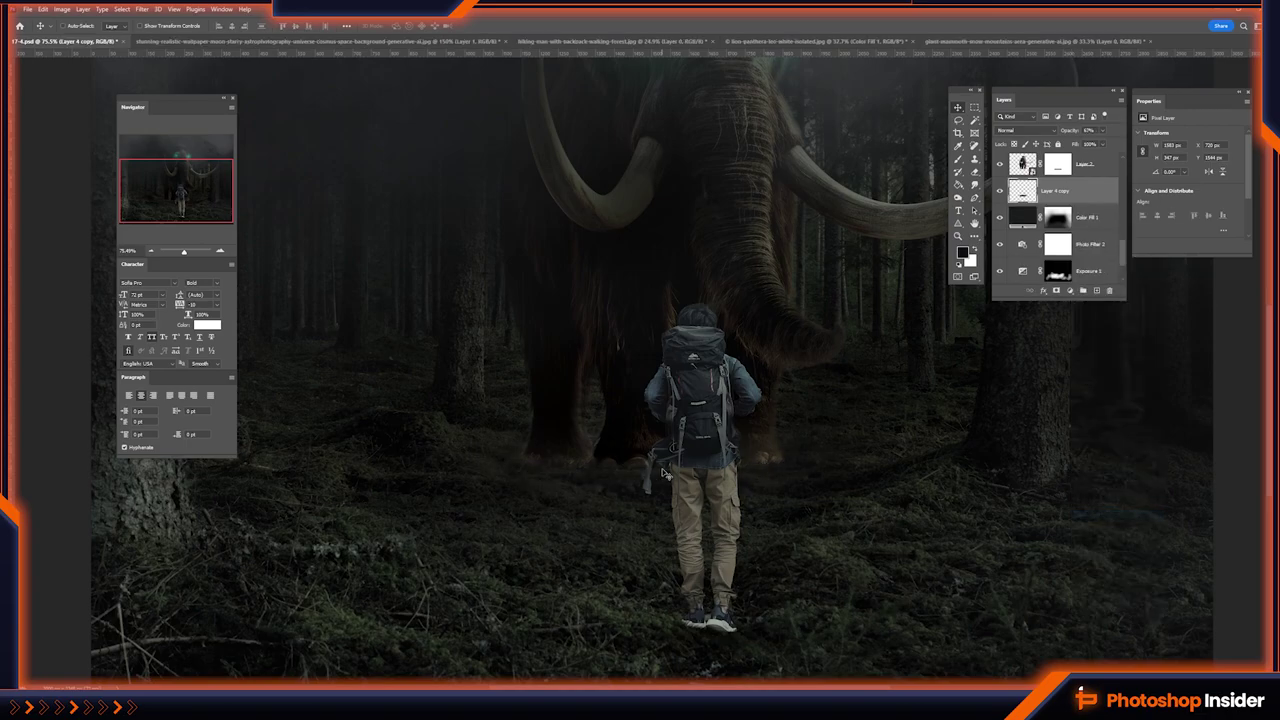
scroll(662, 475, "up", 4)
scroll(1050, 228, "down", 2)
- Paint black on the mask to blend the mammoth's base into the grass
left_click(1050, 222)
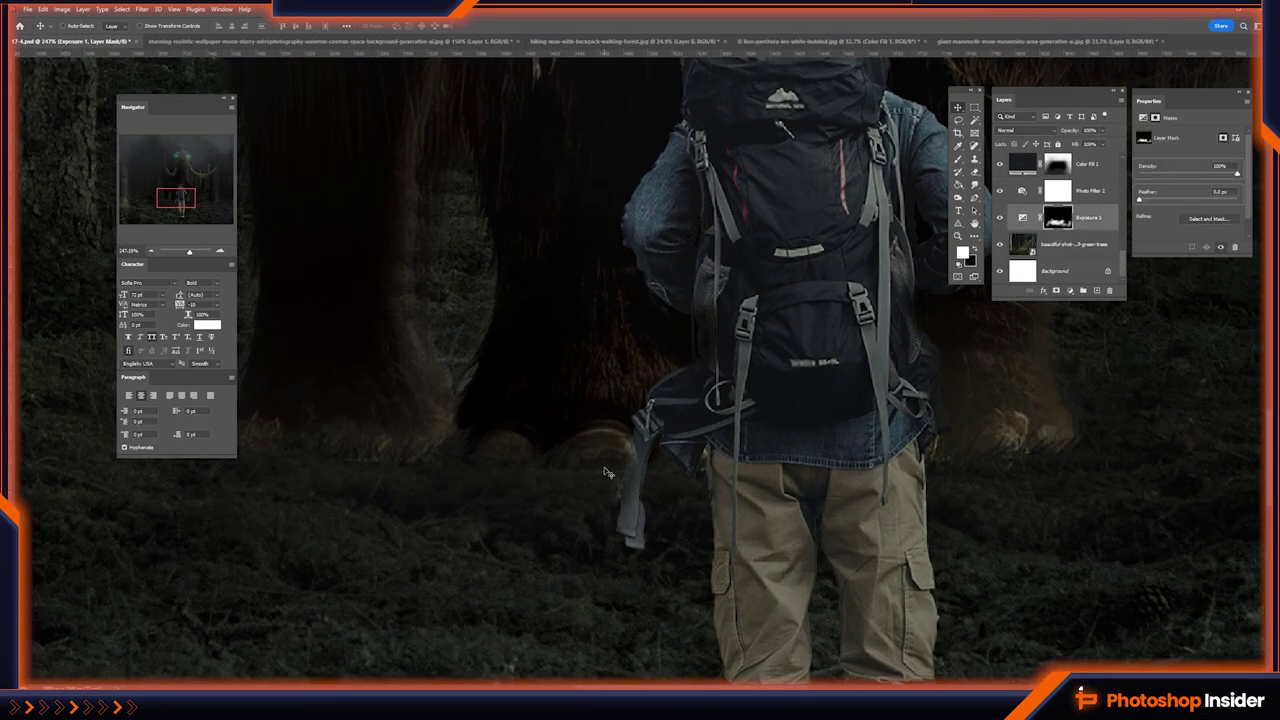
key("b")
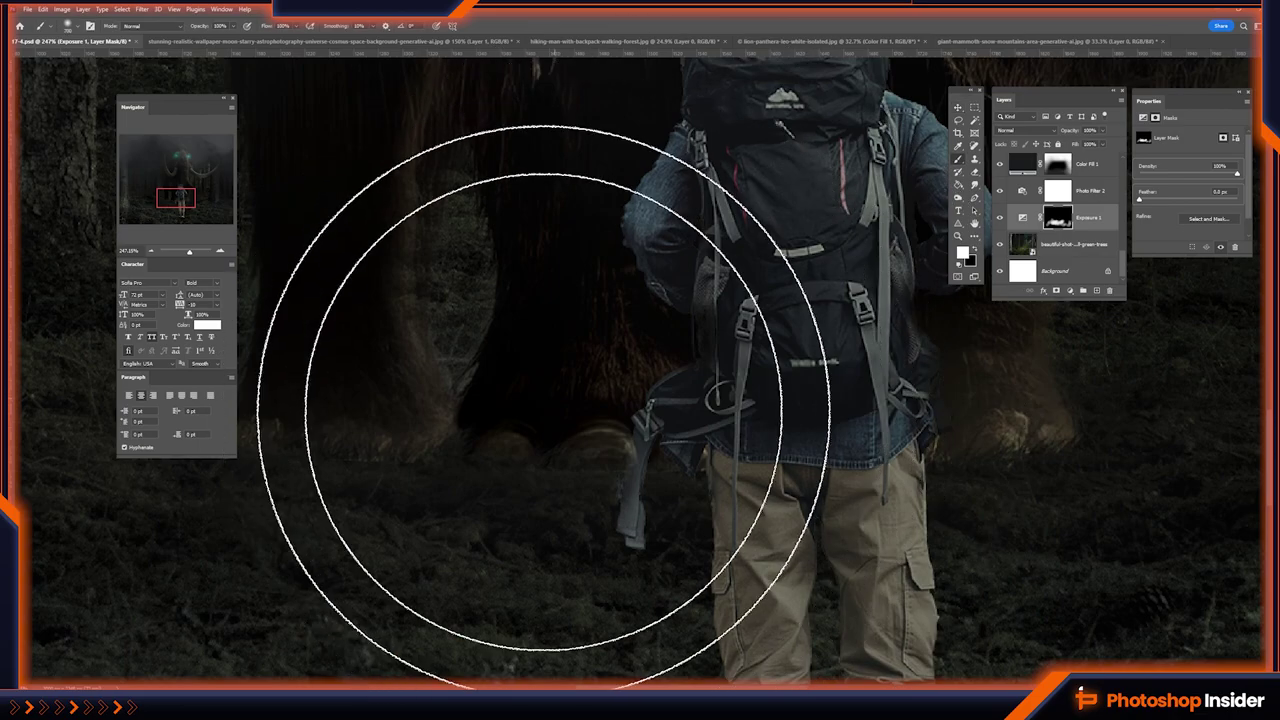
key("x")
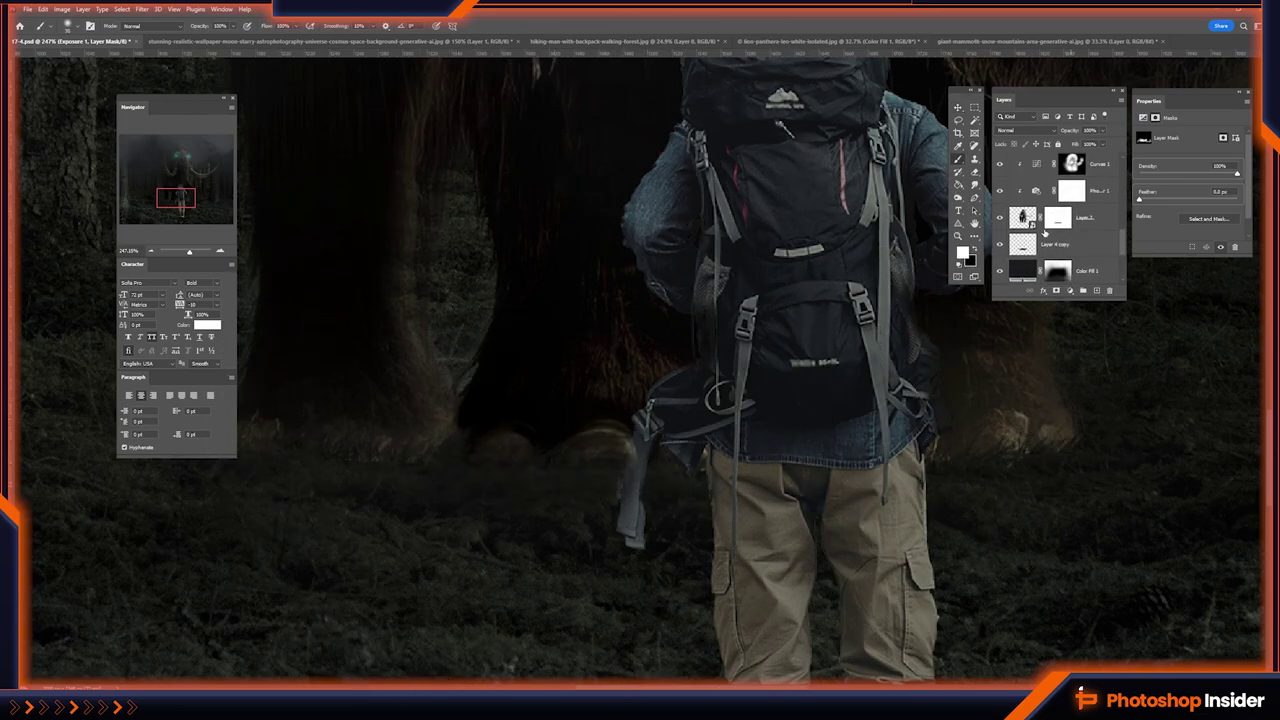
left_click(68, 25)
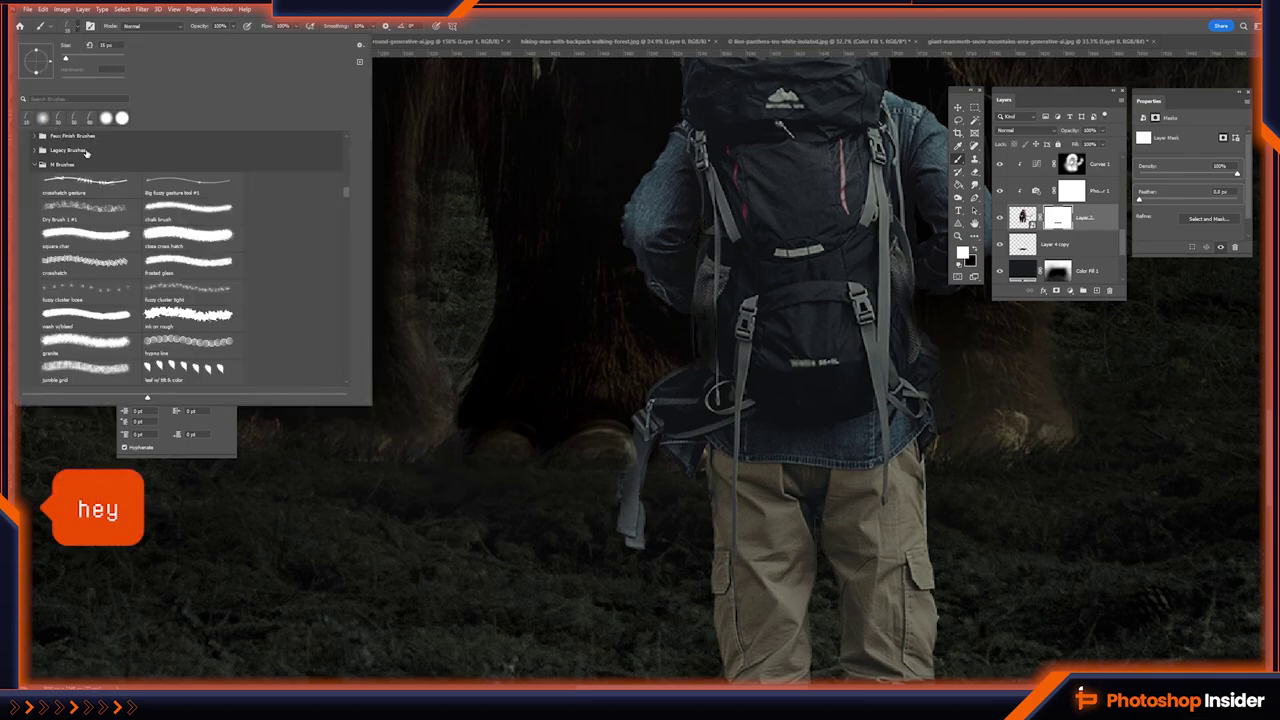
key("Escape")
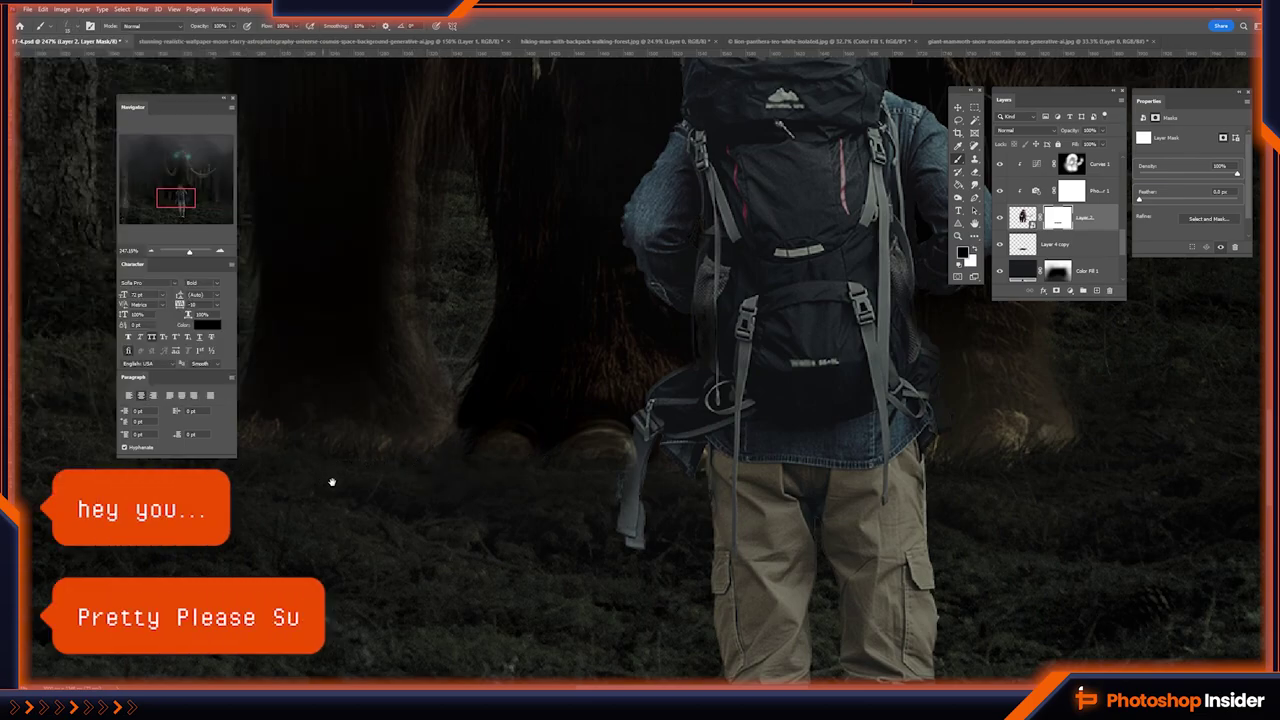
left_click_drag(320, 480, 514, 473)
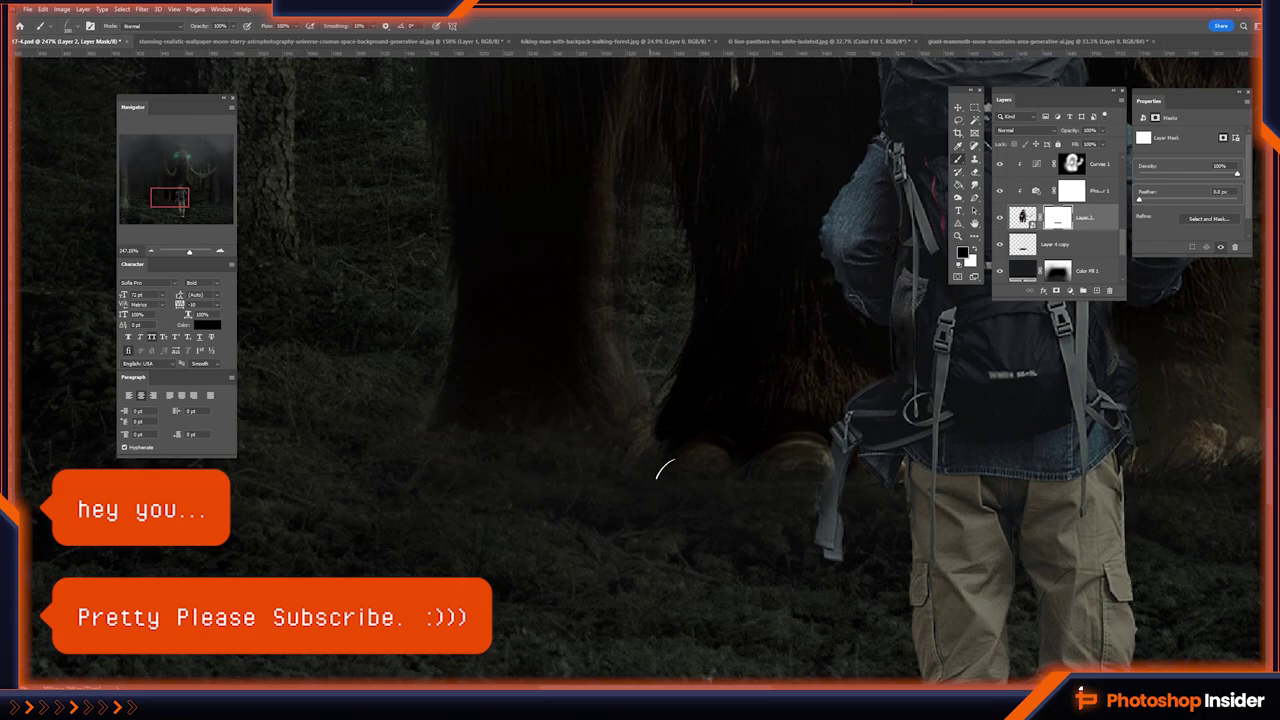
left_click_drag(663, 470, 803, 483)
left_click_drag(958, 488, 658, 490)
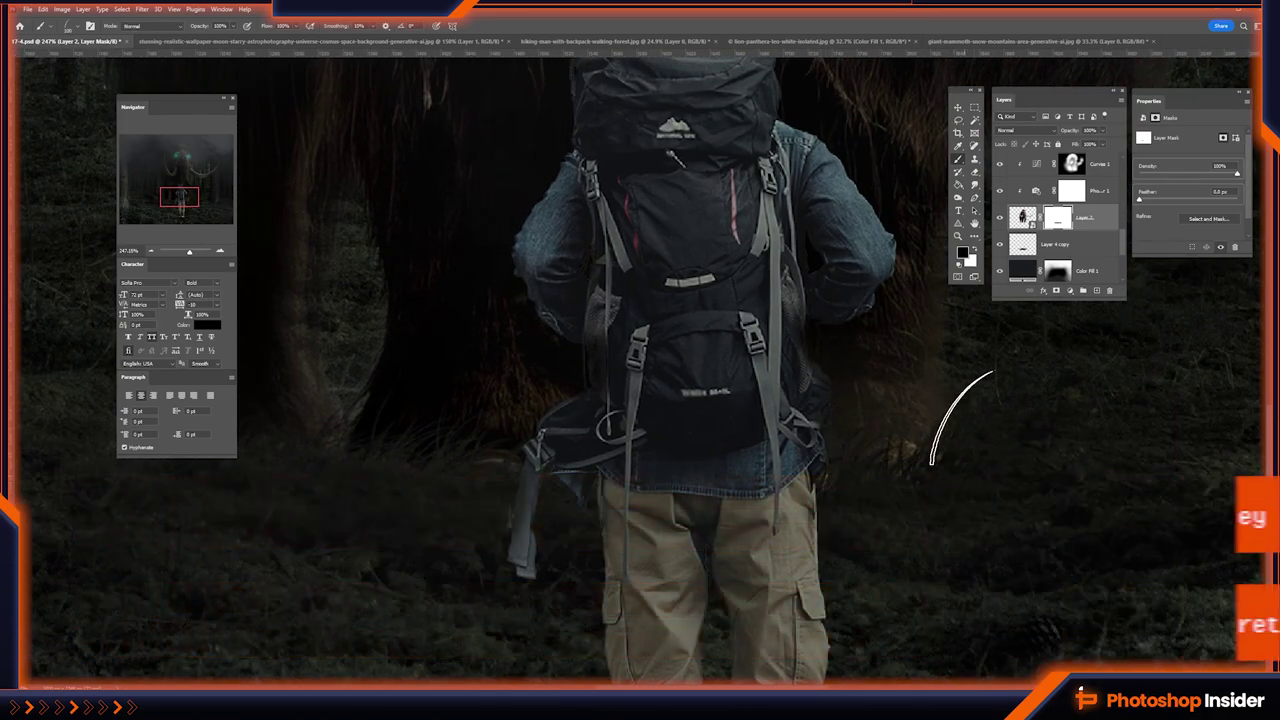
scroll(735, 503, "down", 3)
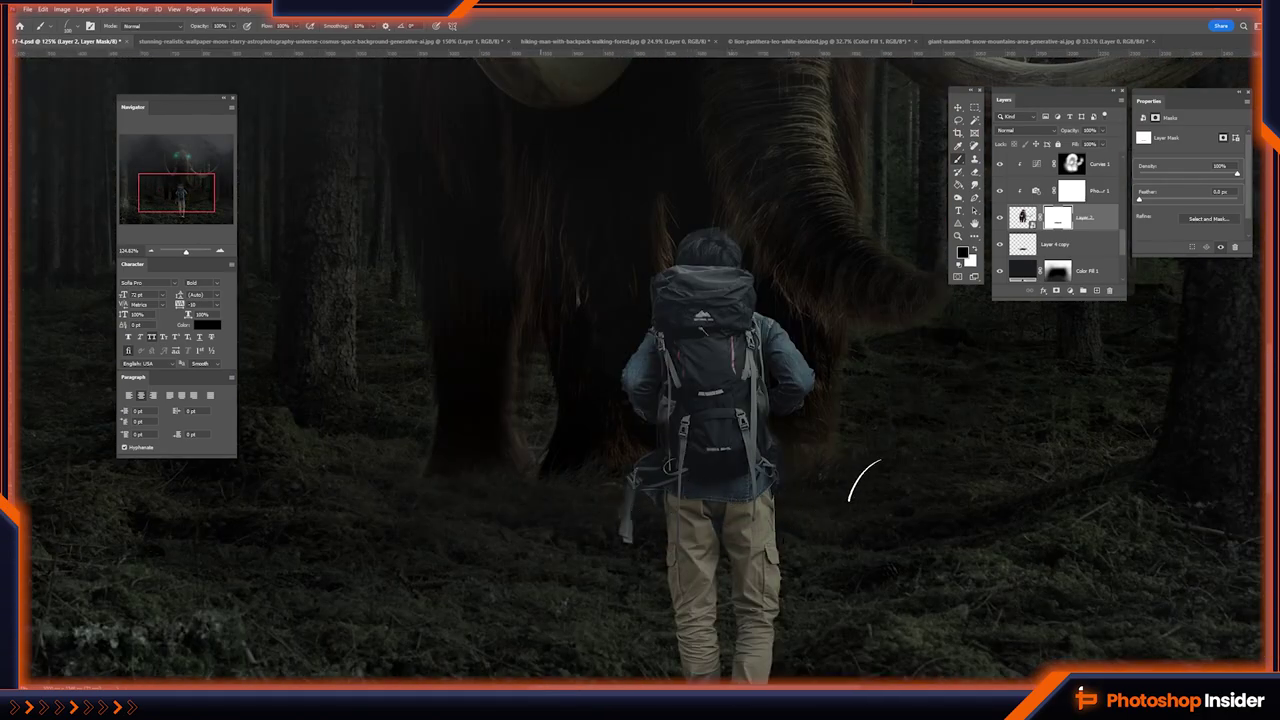
scroll(785, 497, "down", 4)
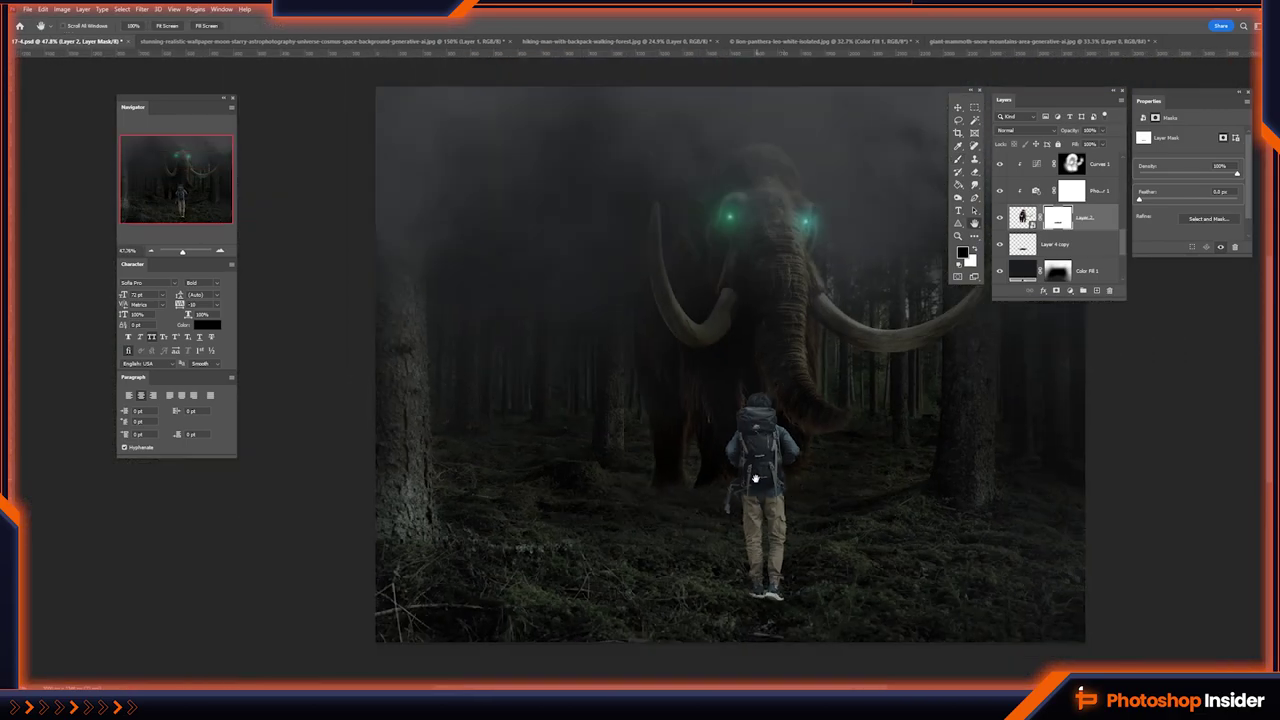
mouse_move(698, 538)
left_mouse_down()
mouse_move(642, 416)
mouse_move(653, 374)
left_mouse_up()
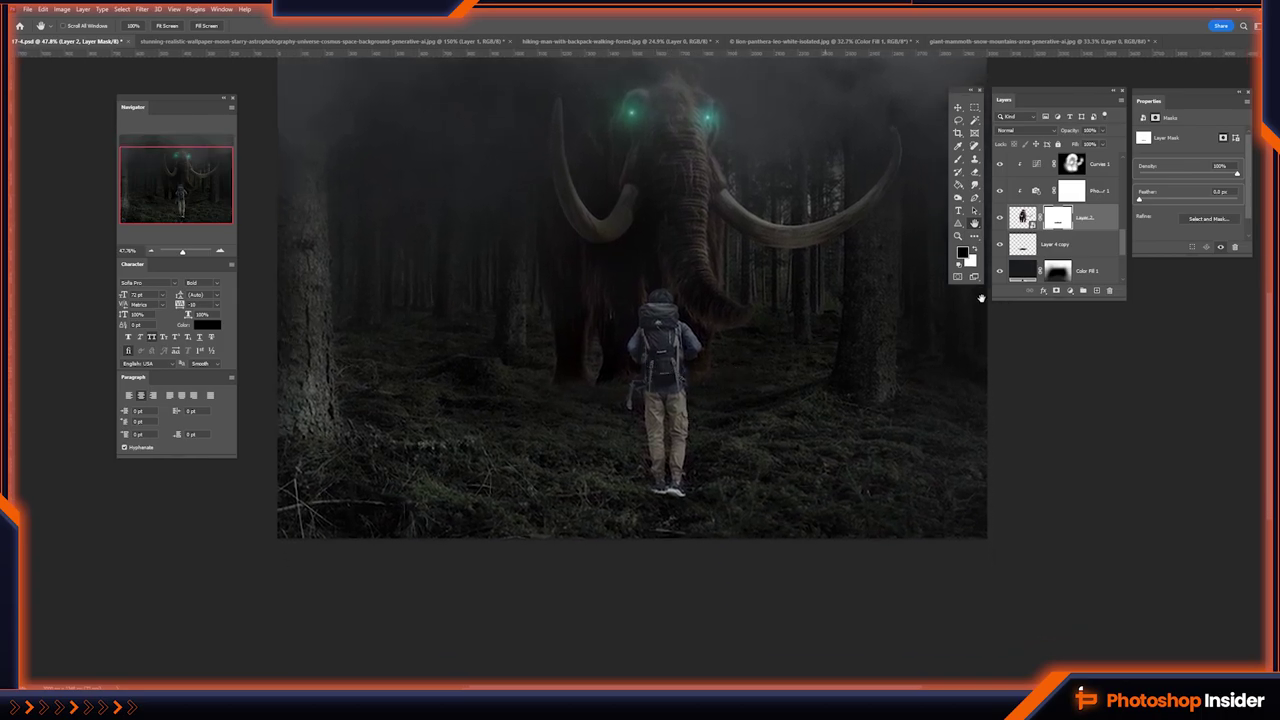
scroll(1060, 220, "down", 5)
- Darken and desaturate the hiker on Layer 1 with Hue/Saturation
left_click(1090, 191)
left_click(1080, 218)
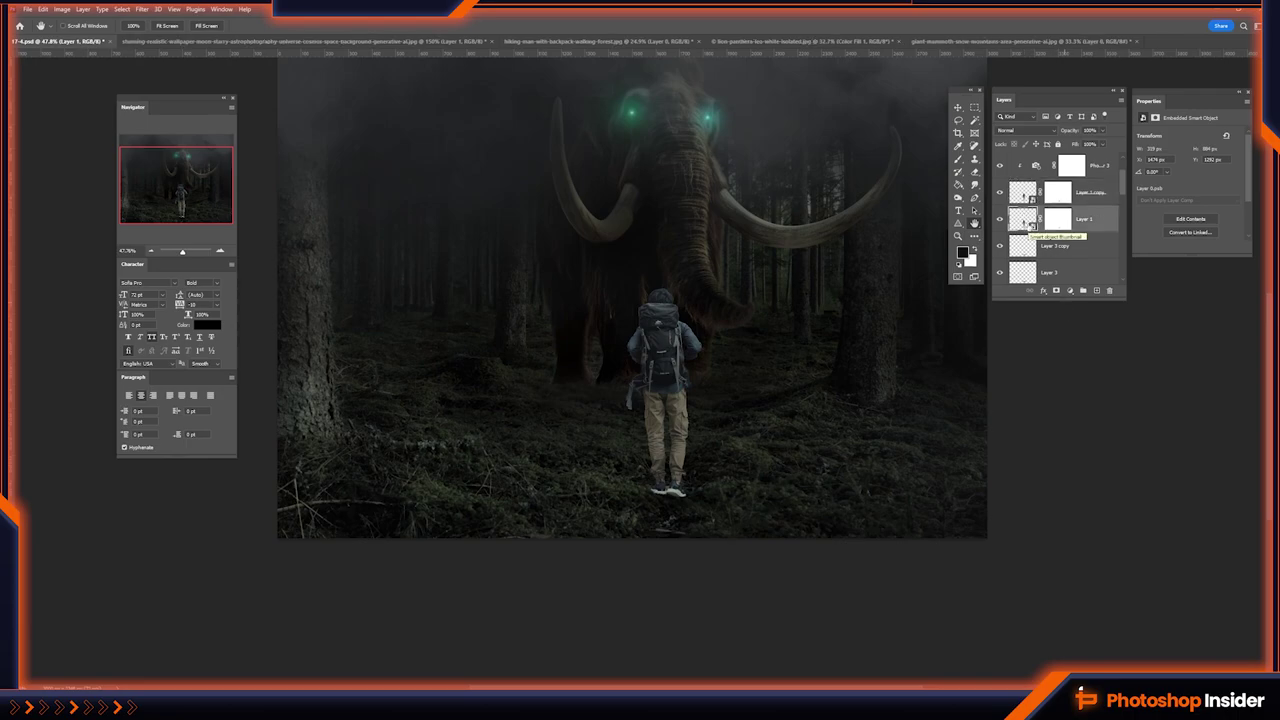
left_click(66, 10)
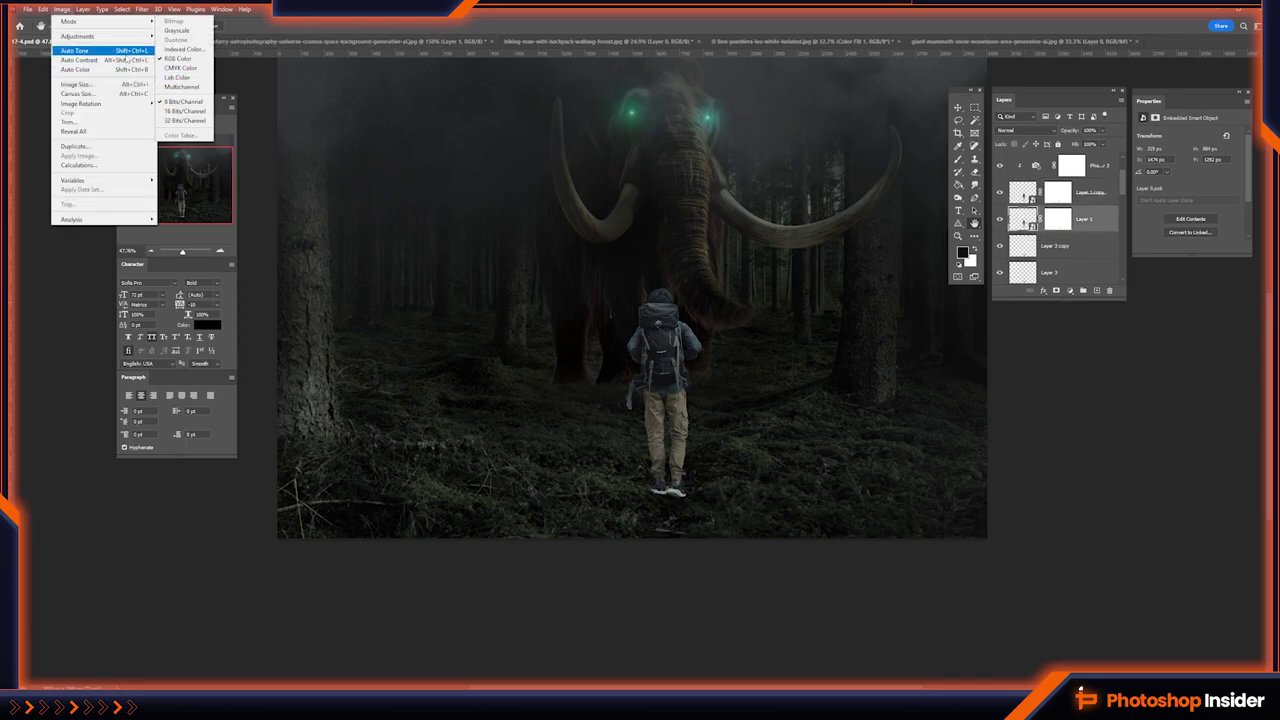
left_click(197, 98)
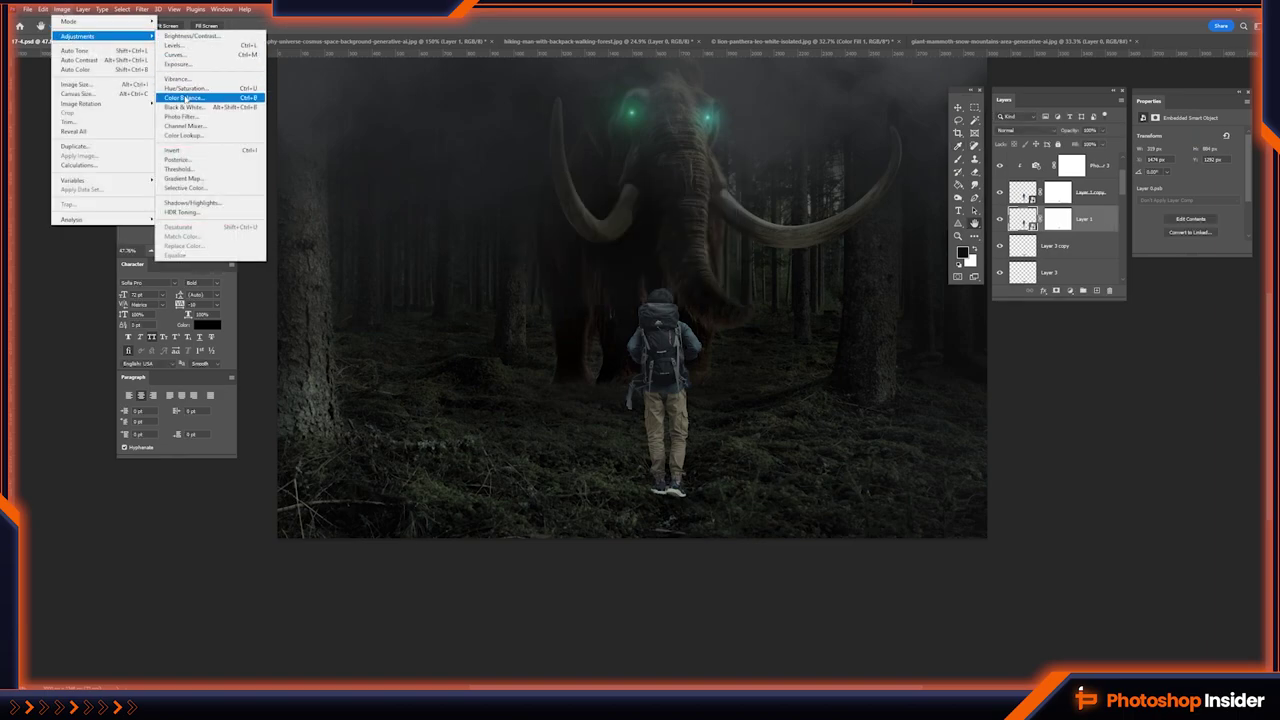
left_click(185, 88)
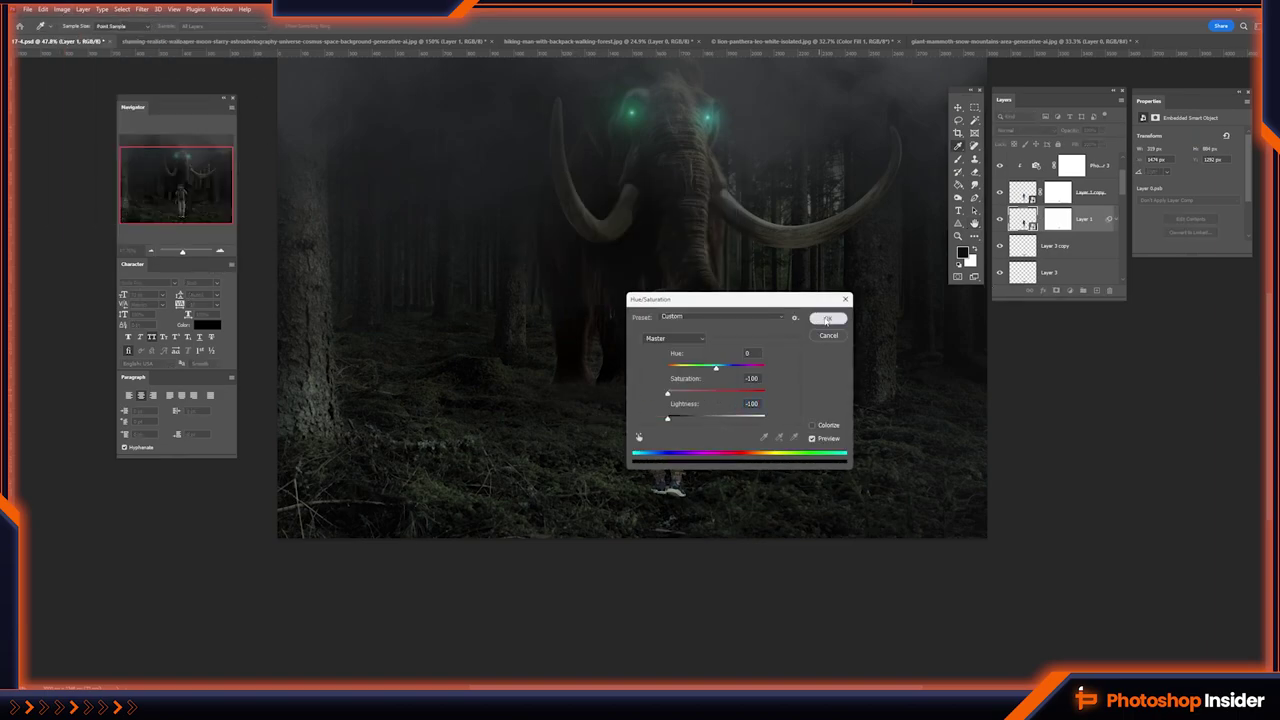
left_click(826, 319)
left_click(1069, 290)
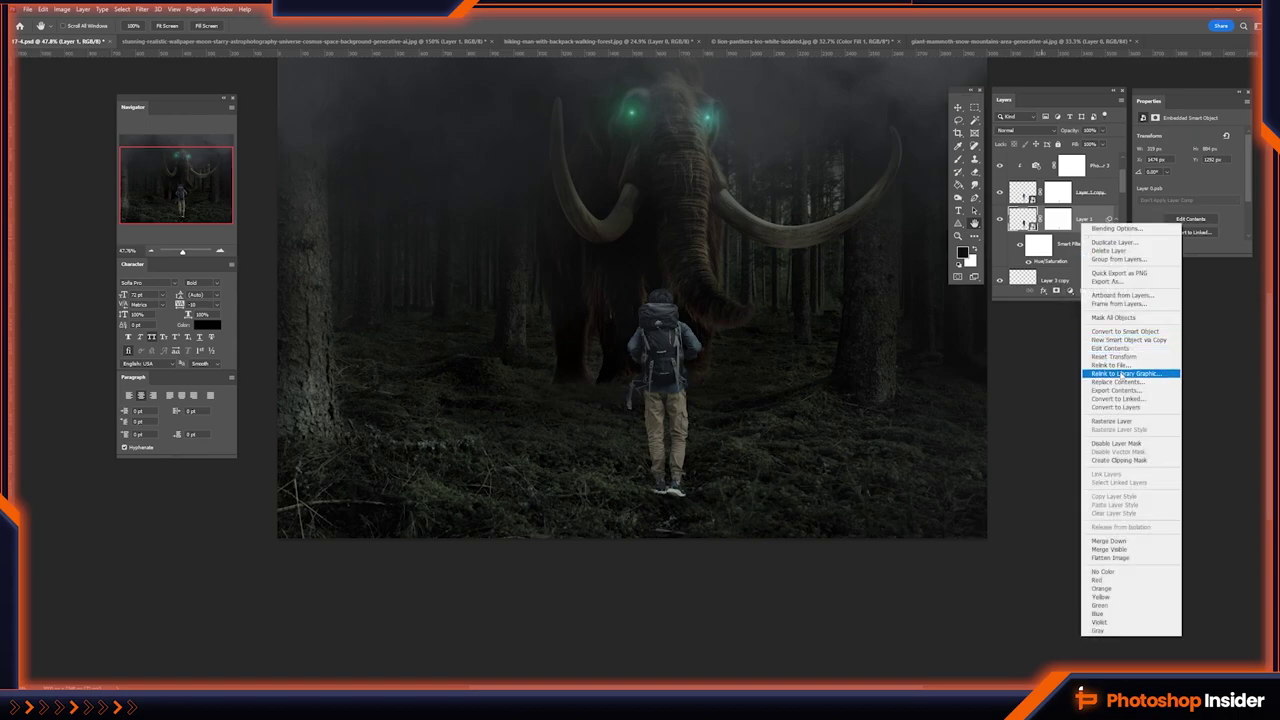
left_click(880, 346)
- Select a rectangle around the hiker and copy it to a new layer
key("v")
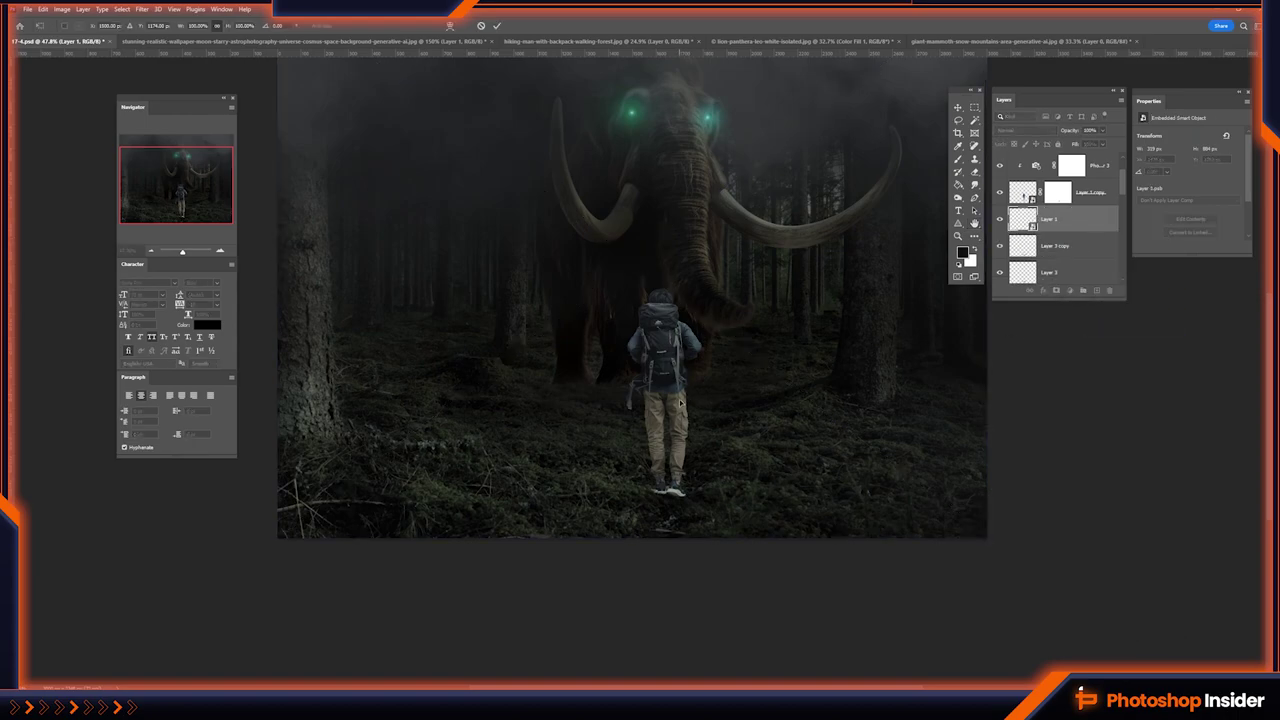
key("ctrl+t")
key("Return")
key("m")
left_click_drag(573, 250, 764, 538)
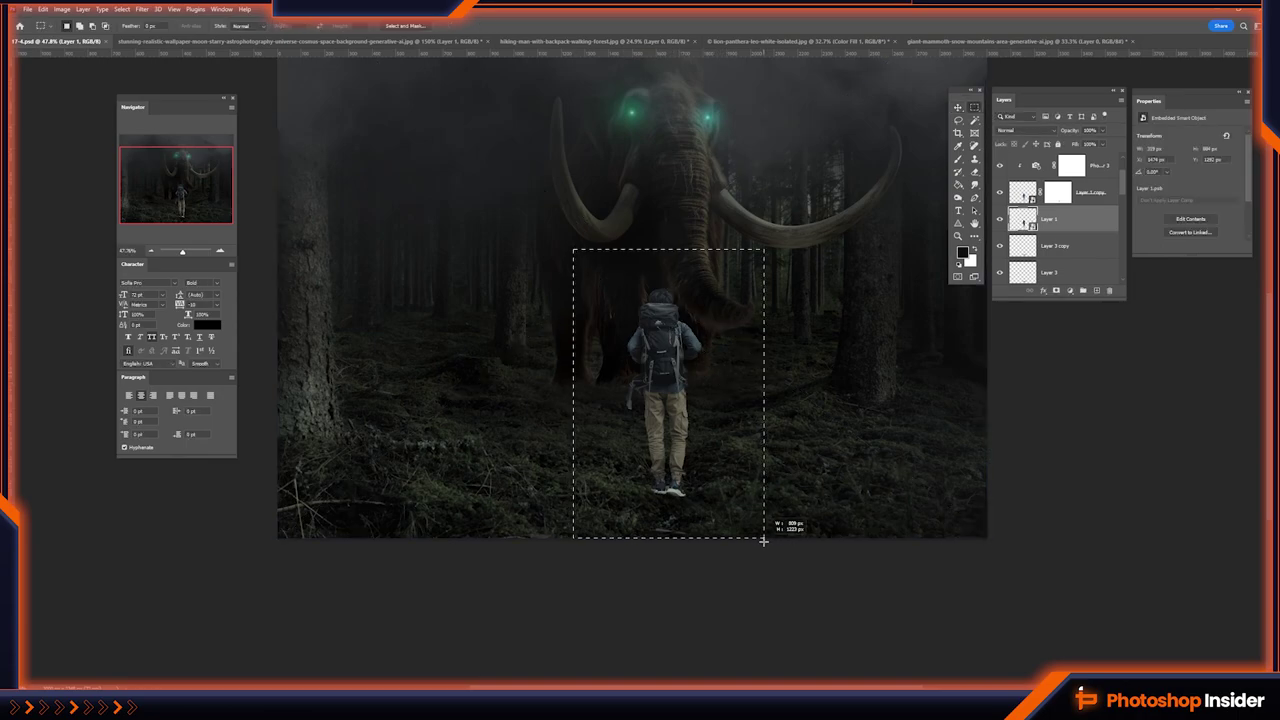
key("ctrl+j")
- Flip the copy vertically and distort it into a ground shadow beneath his feet
key("ctrl+t")
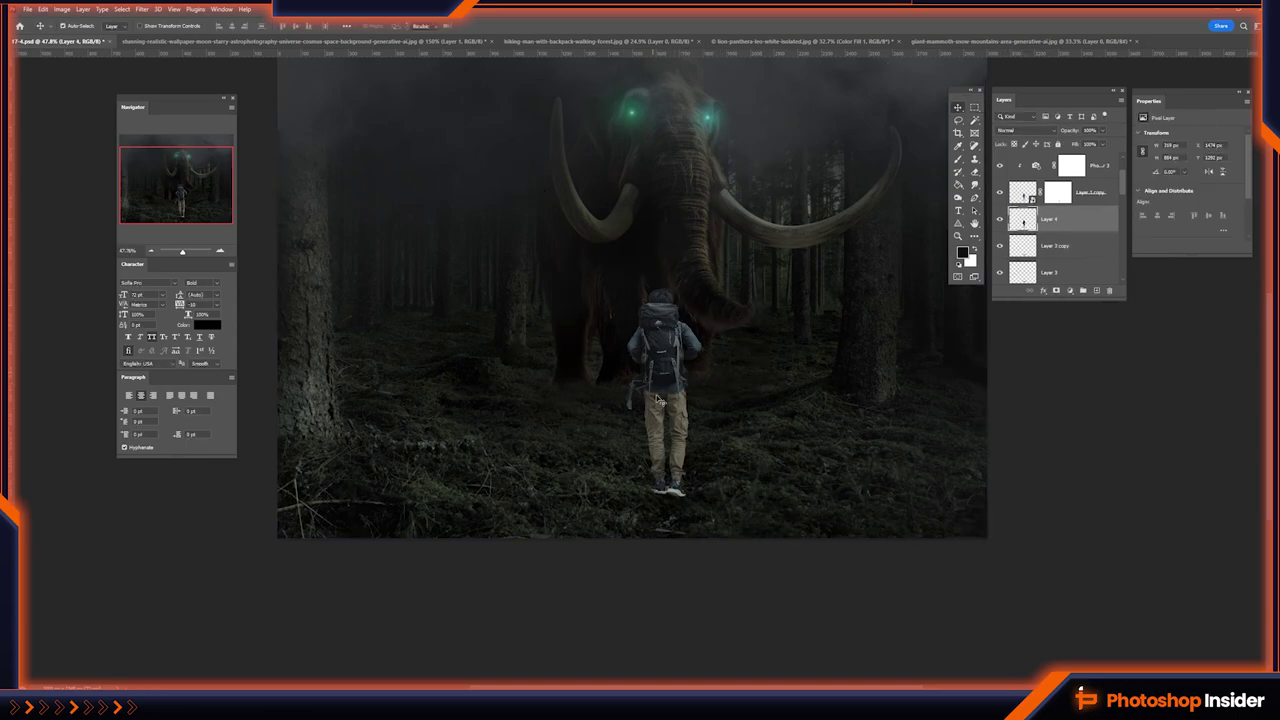
right_click(656, 400)
left_click(676, 444)
left_click_drag(700, 289, 683, 602)
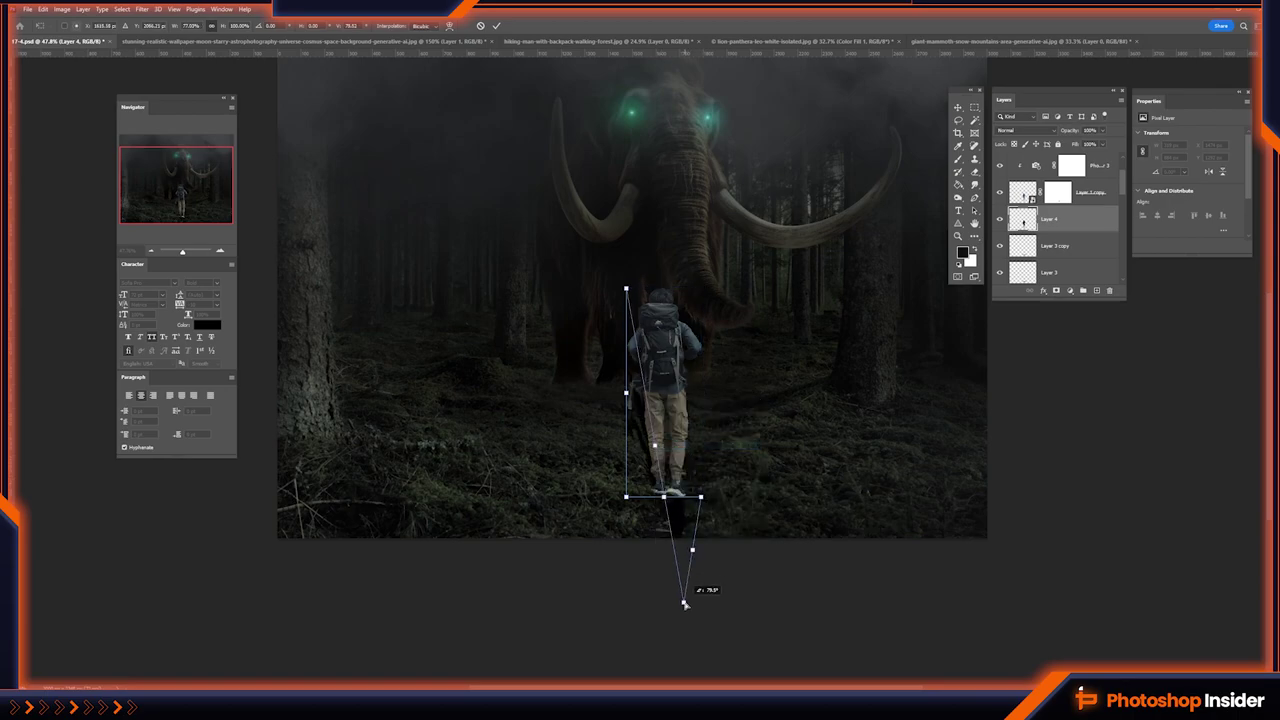
left_click_drag(626, 289, 550, 607)
left_click_drag(683, 602, 787, 610)
left_click_drag(561, 622, 531, 606)
key("Return")
- Soften the shadow layer with a 2.4-pixel Gaussian Blur
left_click(142, 10)
mouse_move(149, 137)
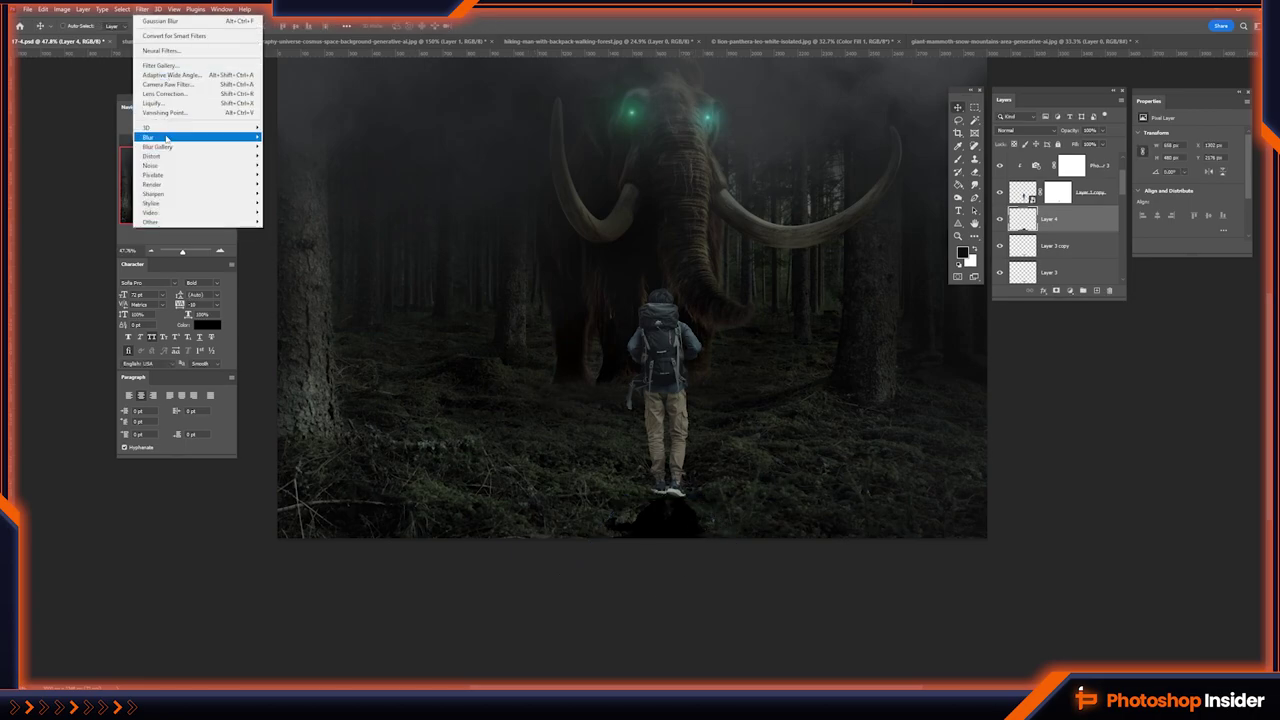
left_click(290, 172)
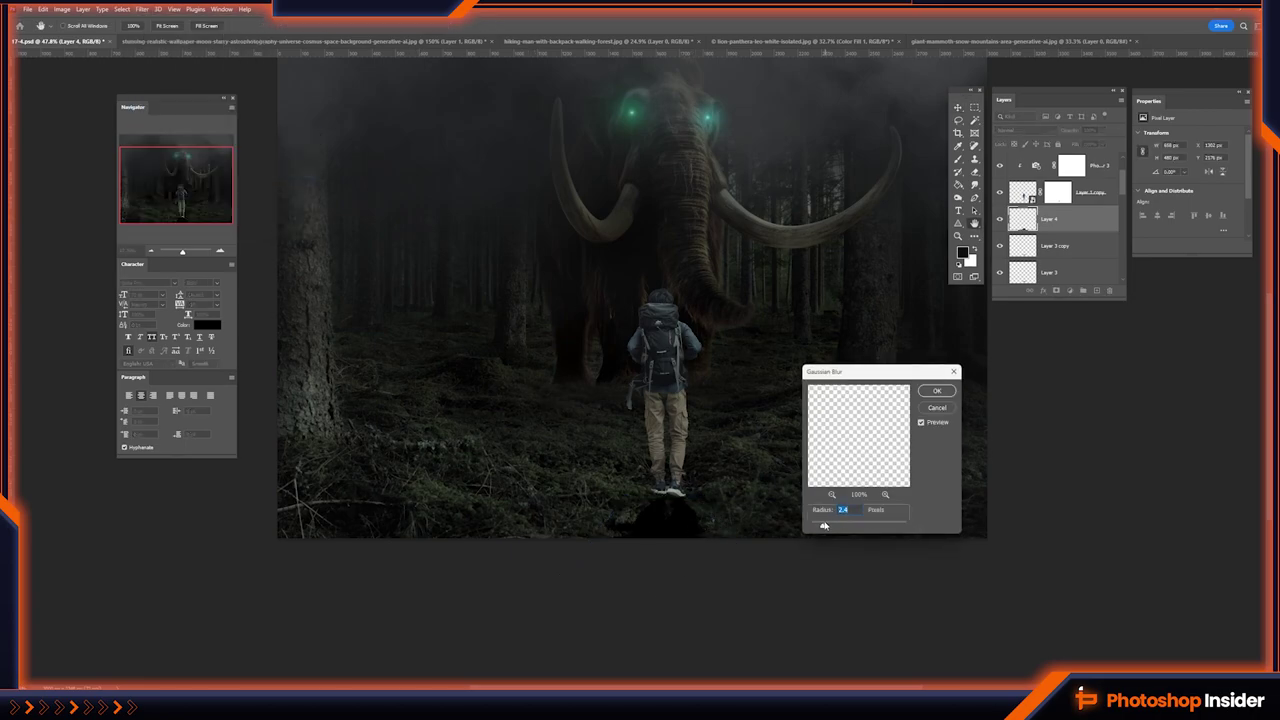
left_click(935, 391)
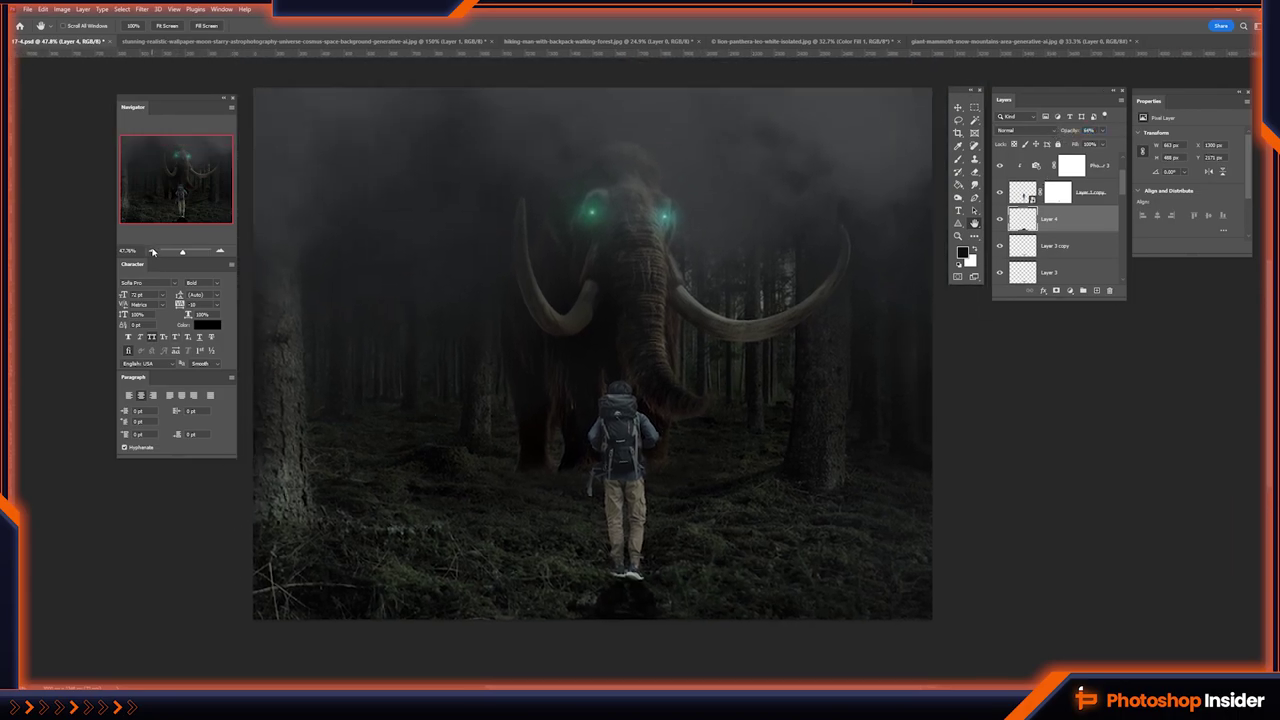
scroll(598, 399, "down", 3)
left_click_drag(737, 468, 748, 458)
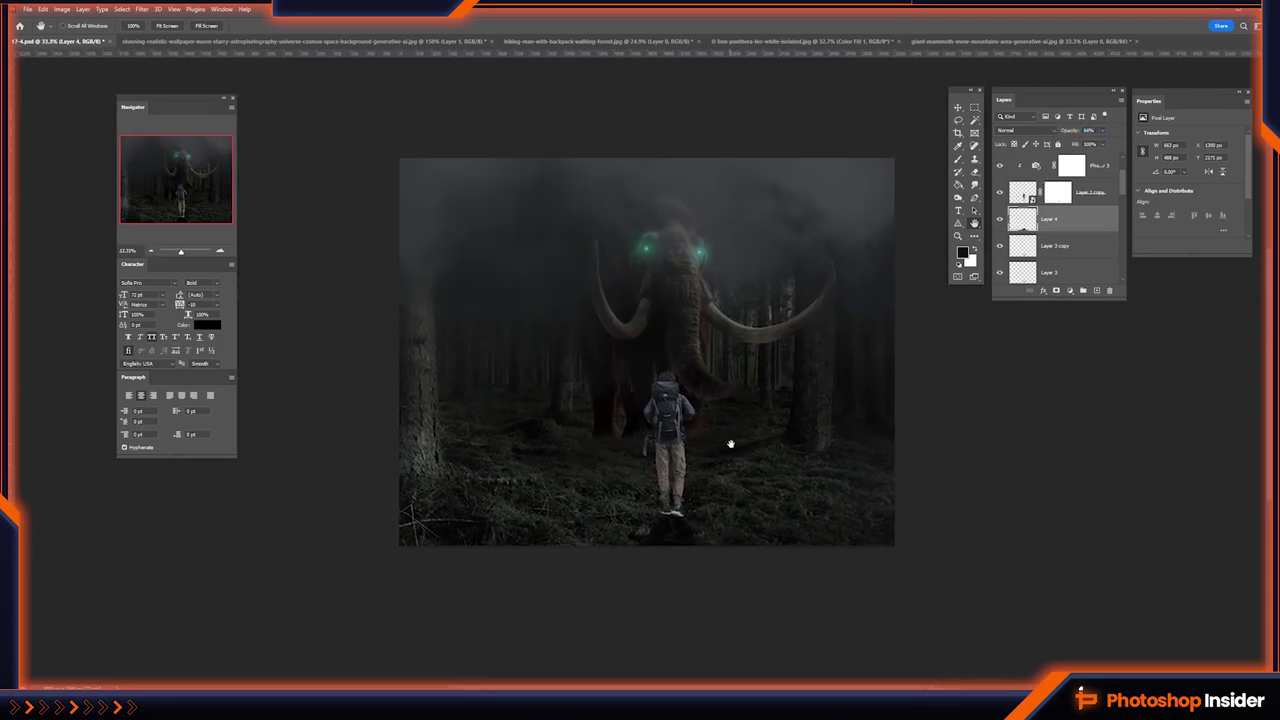
scroll(1086, 218, "up", 2)
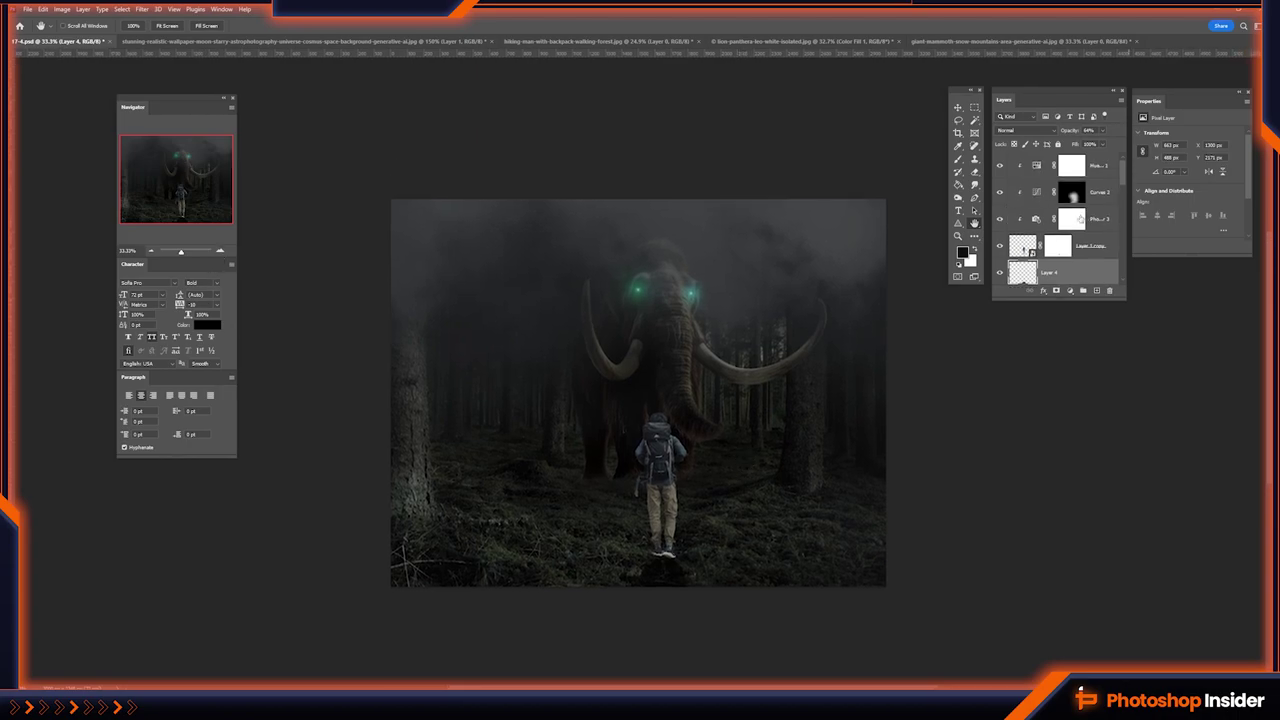
scroll(1080, 218, "up", 5)
left_click(1080, 217)
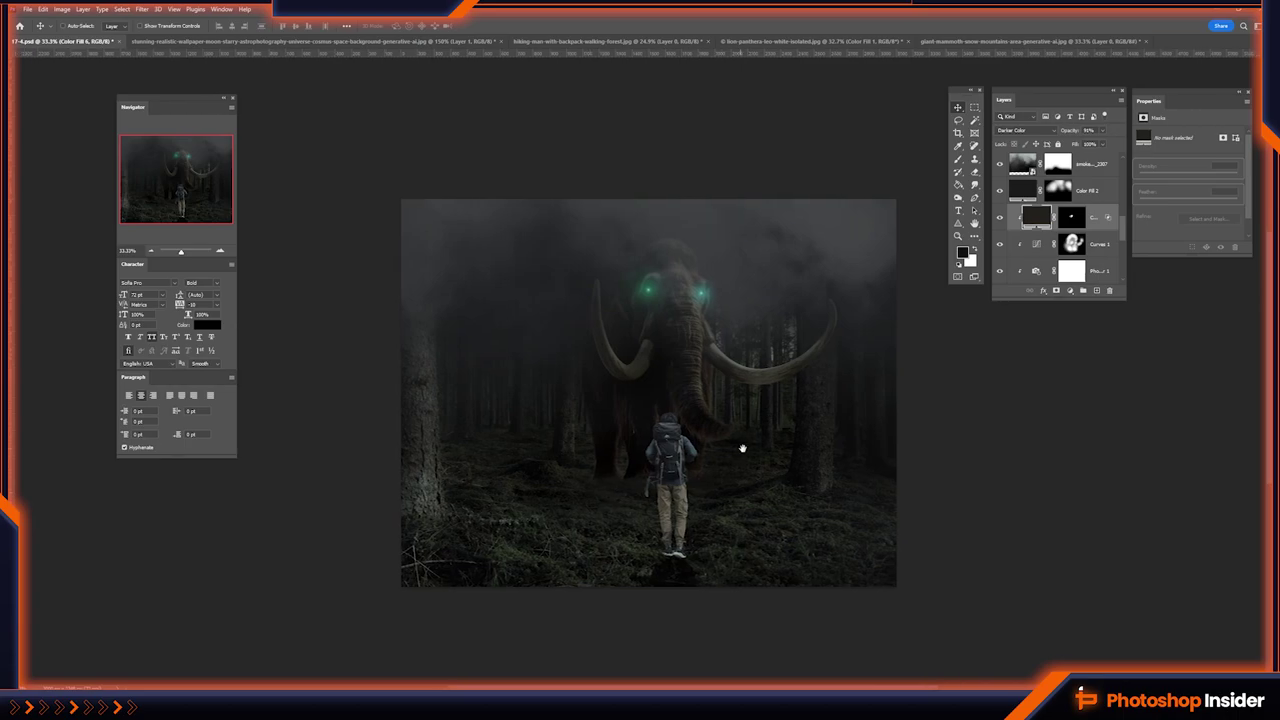
- Paint white with an enlarged brush on the Color Fill 1 mask over the left tree trunk
scroll(1060, 218, "down", 4)
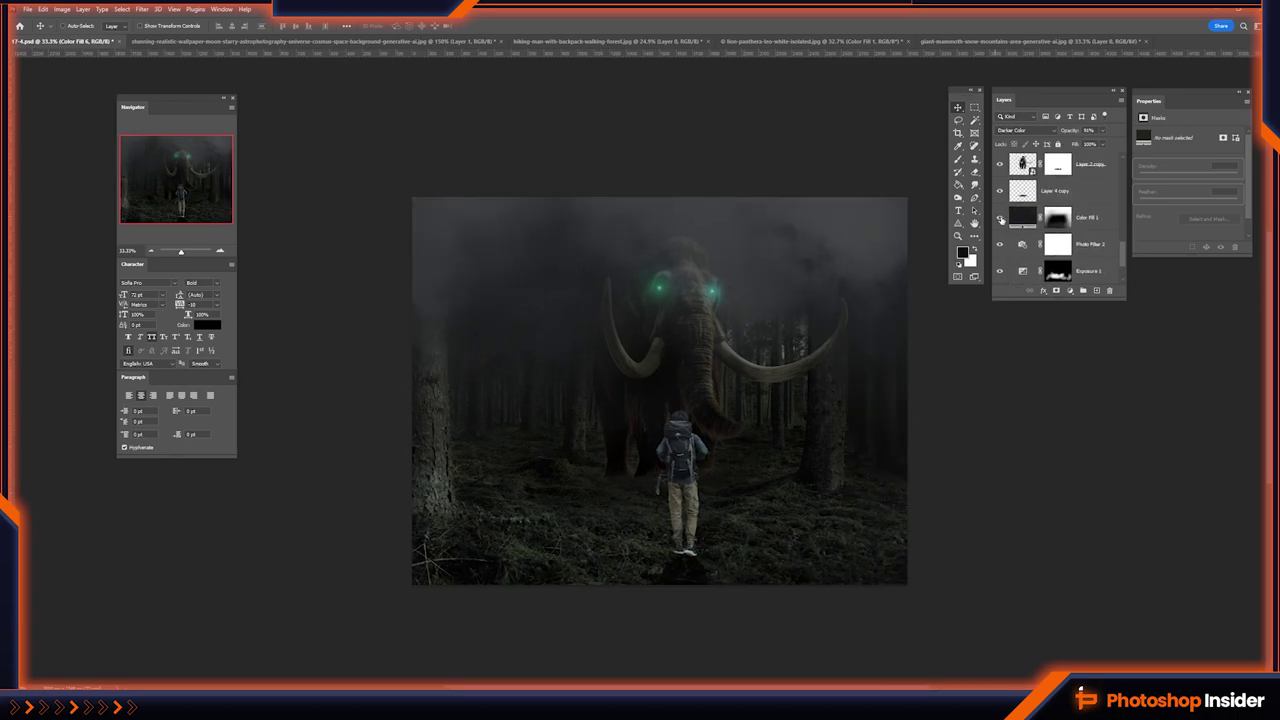
left_click(1057, 217)
key("b")
left_click(75, 28)
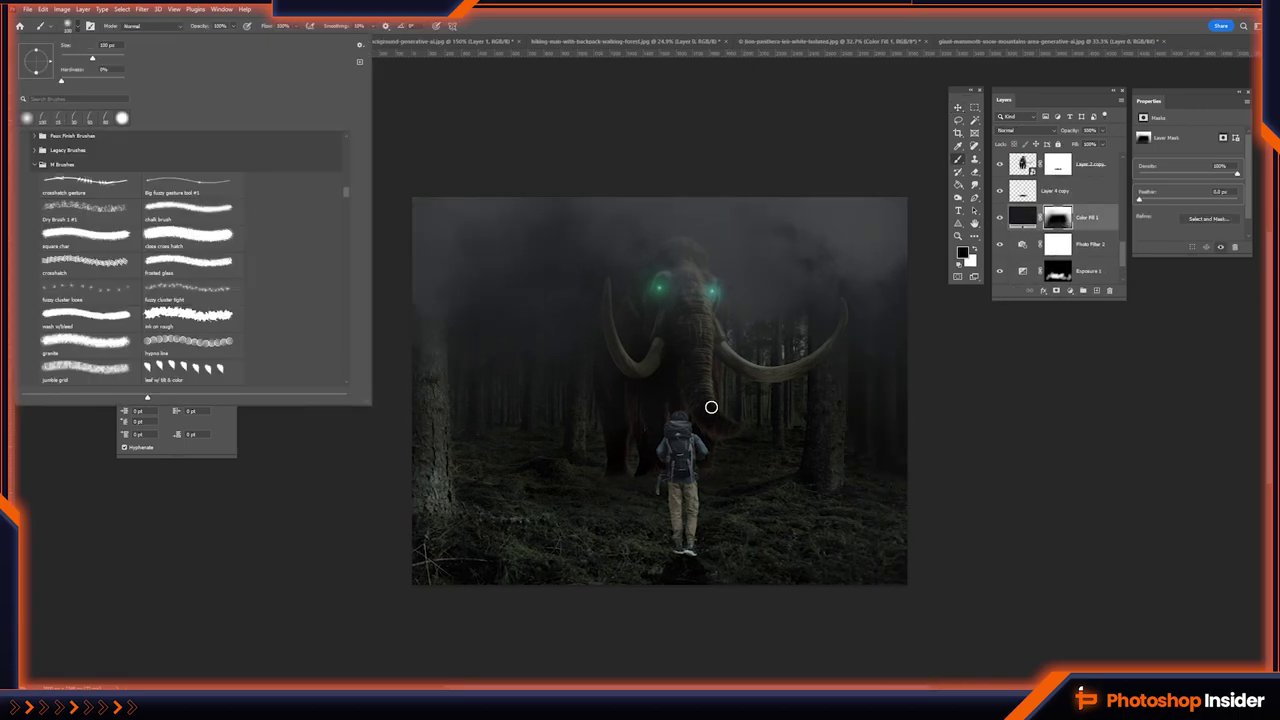
left_click(766, 416)
key("bracketright")
key("bracketright")
key("bracketright")
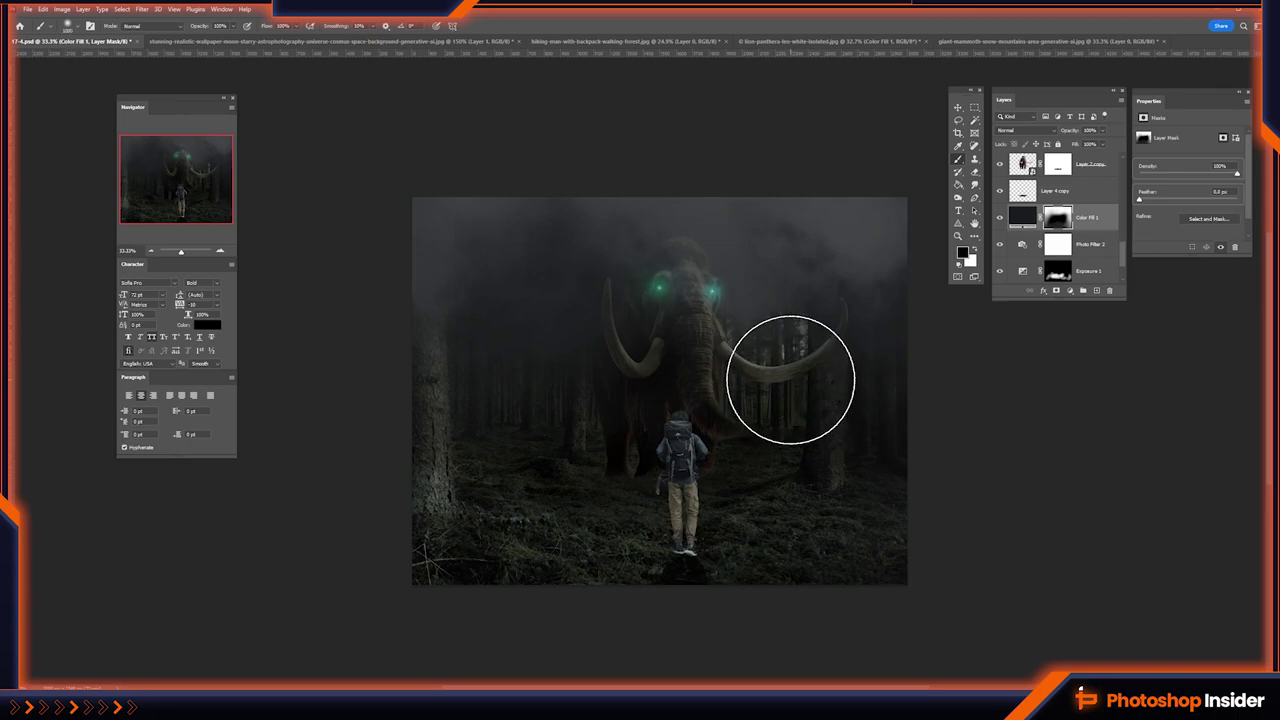
key("x")
left_click_drag(371, 386, 449, 371)
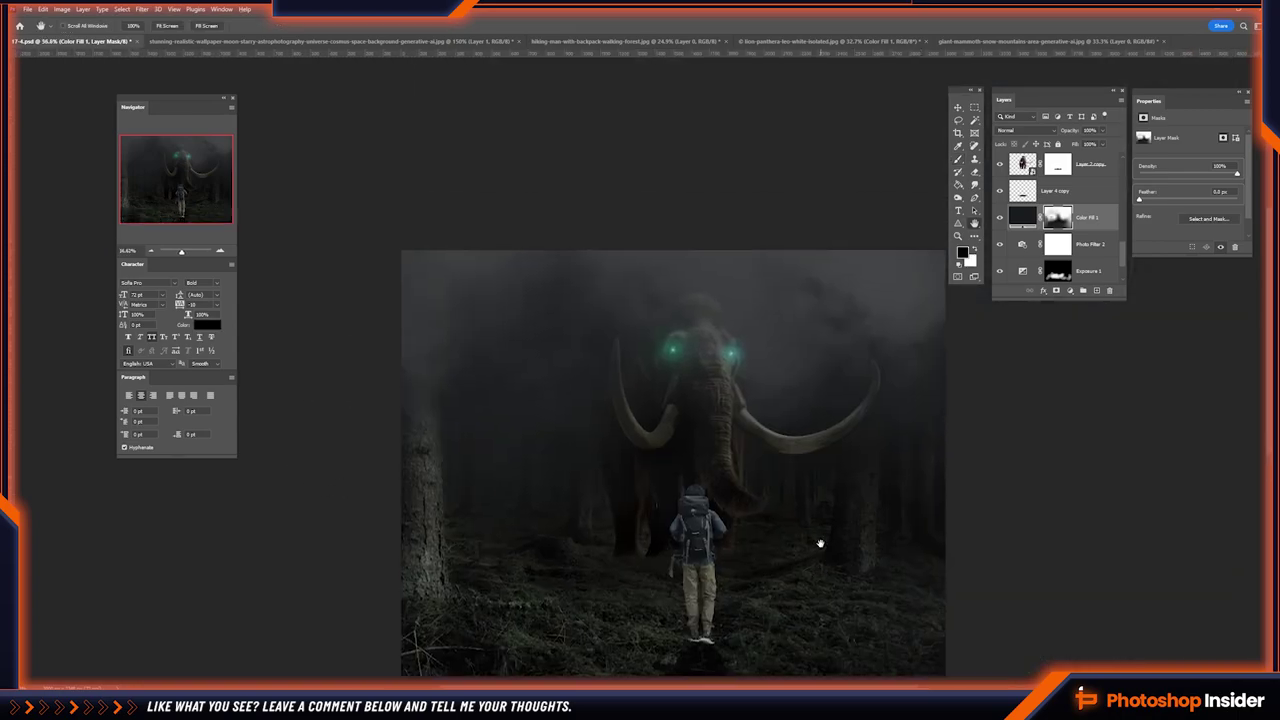
- Re-centre the composite and select the Layer 4 copy layer
scroll(1056, 257, "down", 2)
left_click_drag(813, 487, 792, 447)
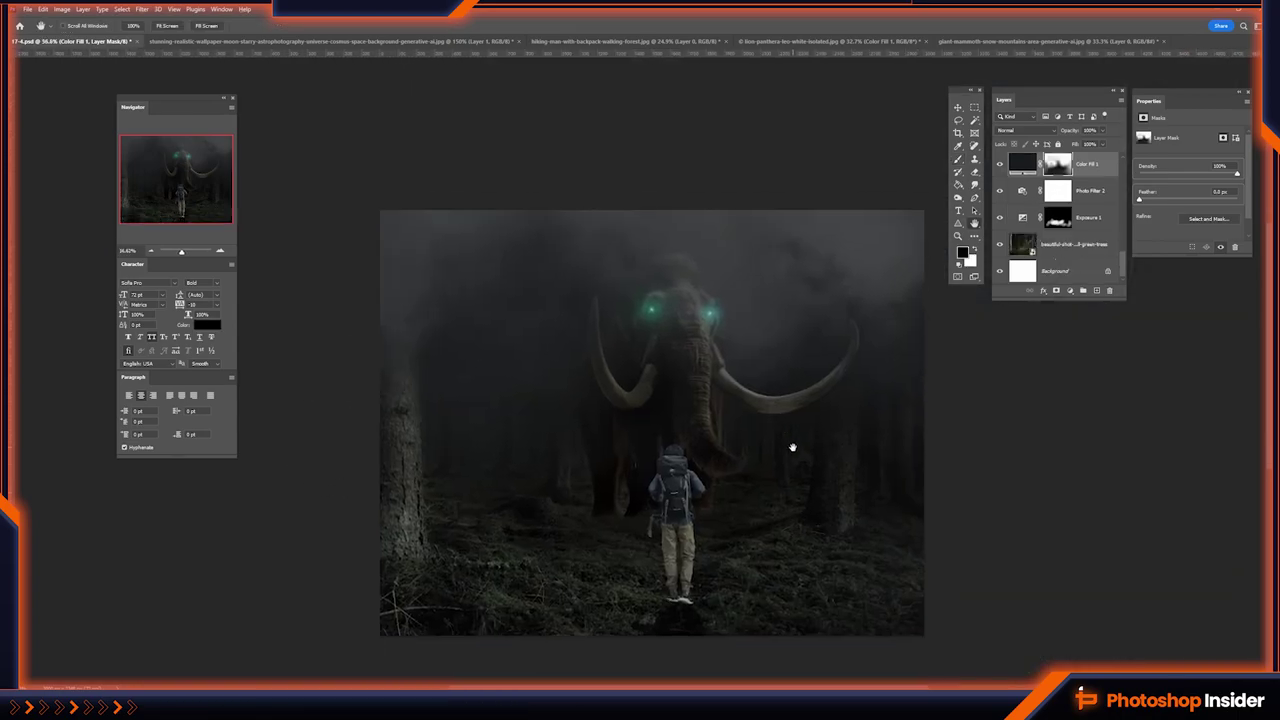
scroll(1021, 247, "up", 3)
left_click(1030, 240)
scroll(1087, 236, "up", 2)
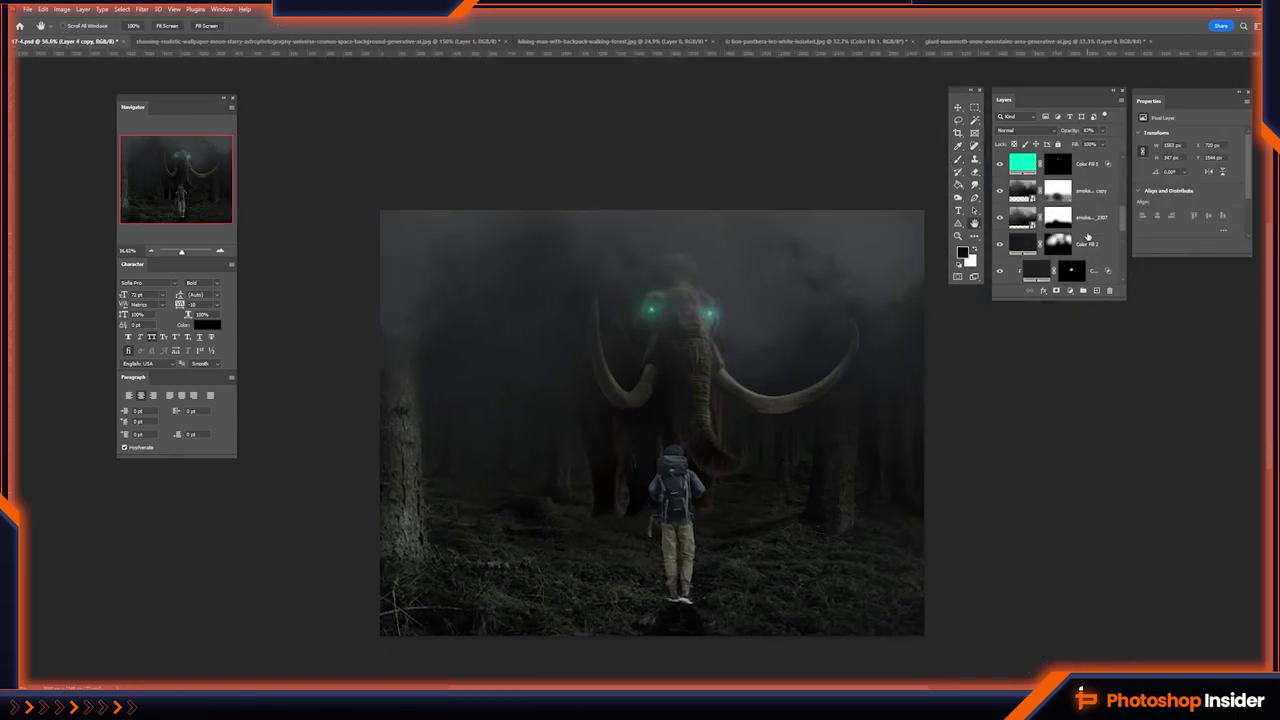
scroll(1099, 268, "down", 1)
- Group the mammoth layers into Group 1 and duplicate the group
scroll(1095, 258, "up", 1)
scroll(1093, 250, "down", 1)
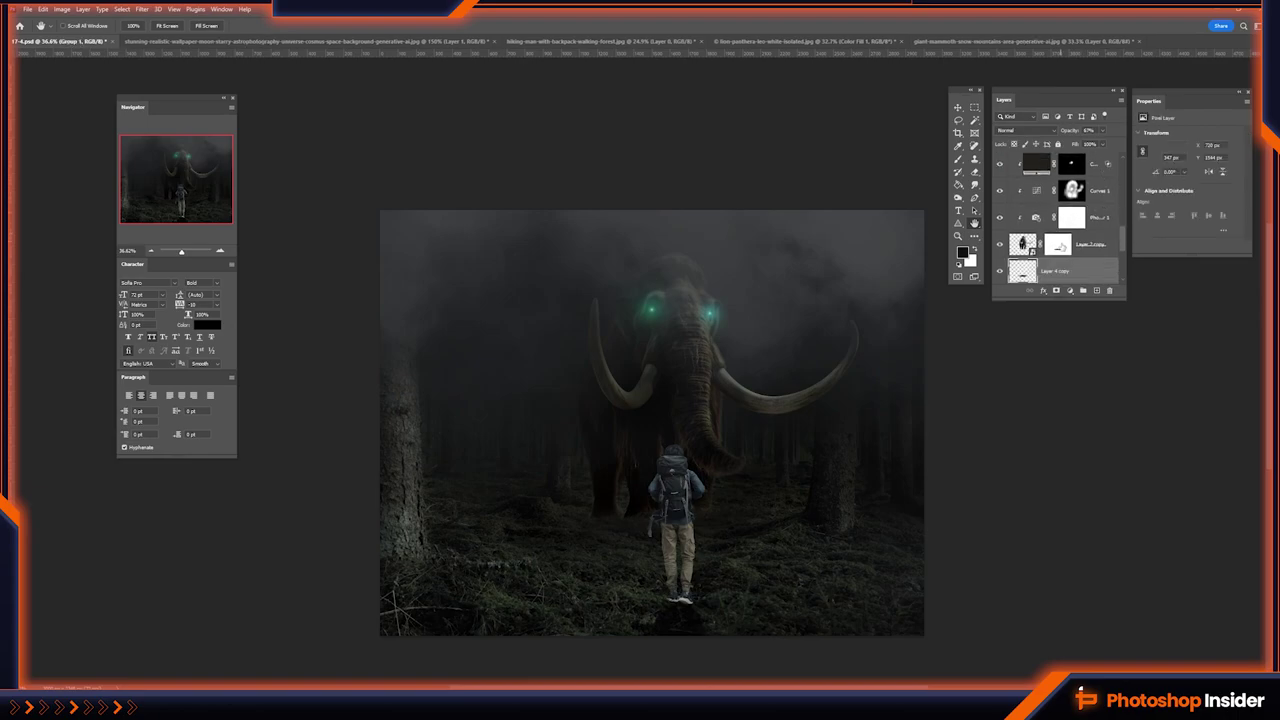
scroll(1091, 245, "up", 1)
left_click(1099, 270)
key("ctrl+g")
key("ctrl+j")
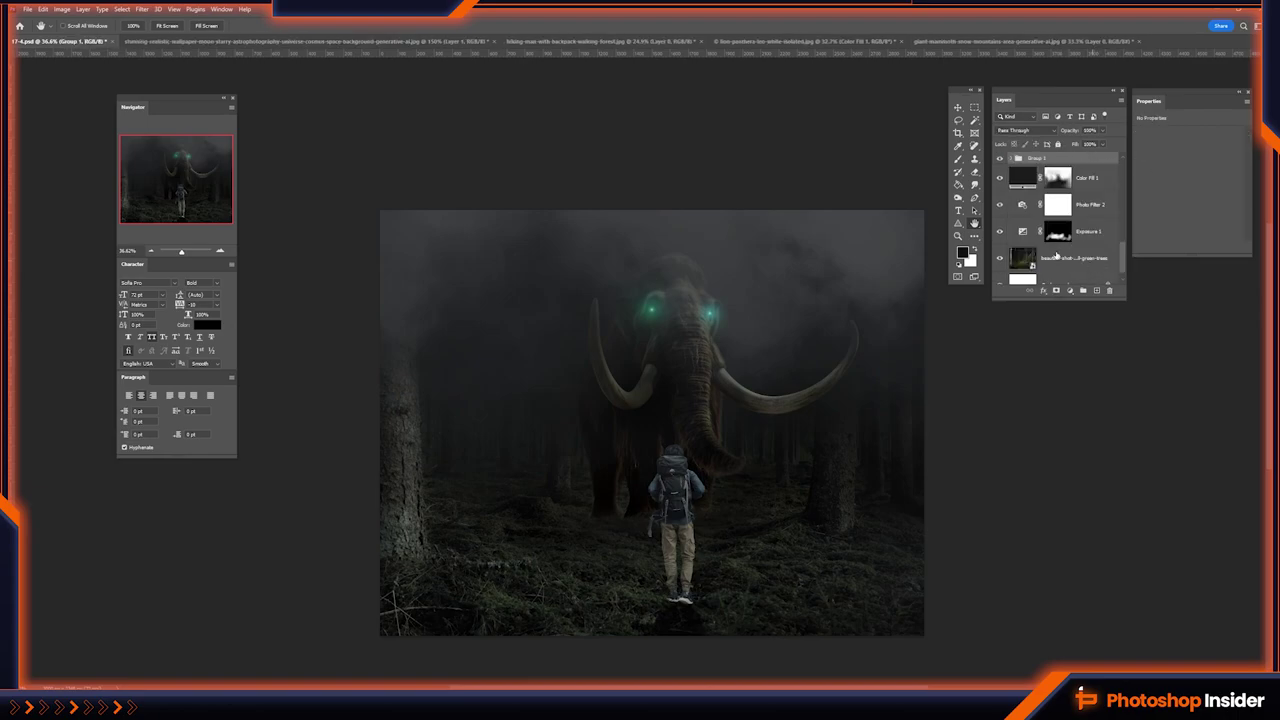
- Shrink the mammoth copy and place it at the lower left
key("v")
left_click_drag(650, 330, 592, 340)
key("ctrl+z")
scroll(1078, 248, "down", 2)
scroll(1078, 248, "down", 2)
left_click_drag(709, 360, 519, 325)
key("ctrl+t")
left_click_drag(743, 177, 623, 280)
left_click_drag(502, 337, 519, 442)
key("Return")
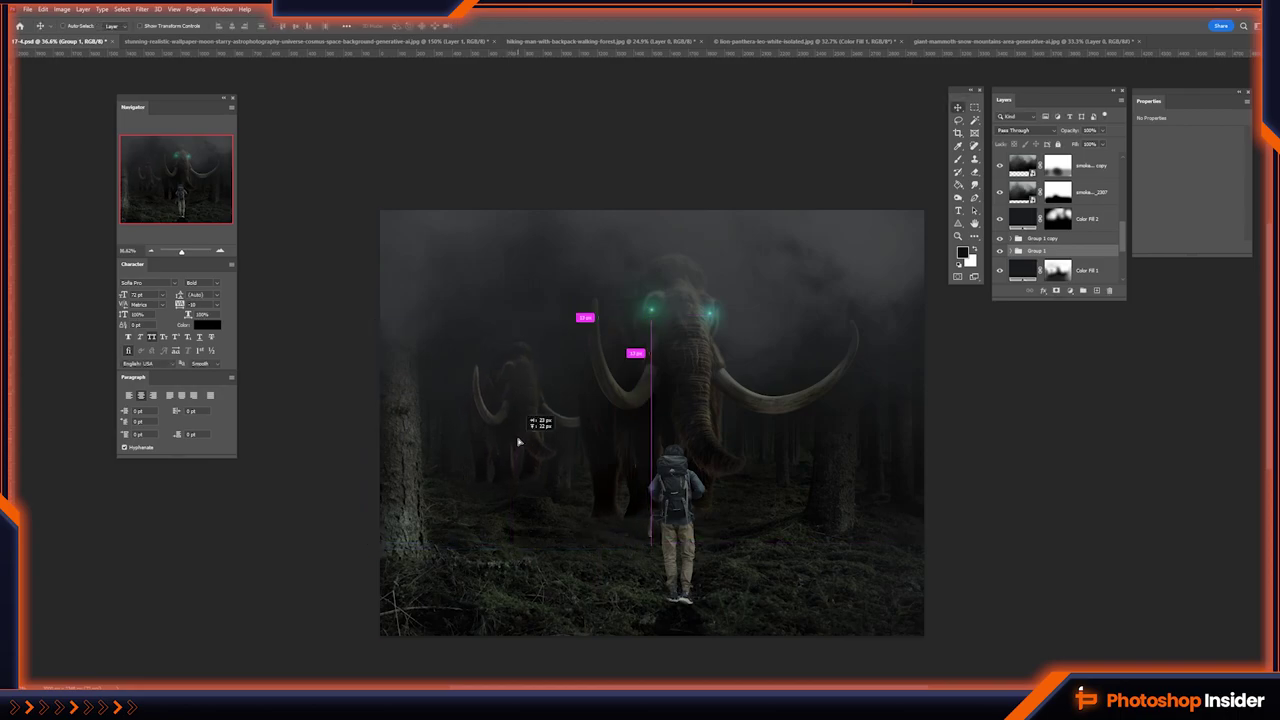
- Move Group 1 beneath the Color Fill 1 fog and target its mask with white paint
scroll(1063, 254, "down", 2)
left_click(998, 218)
left_click(998, 218)
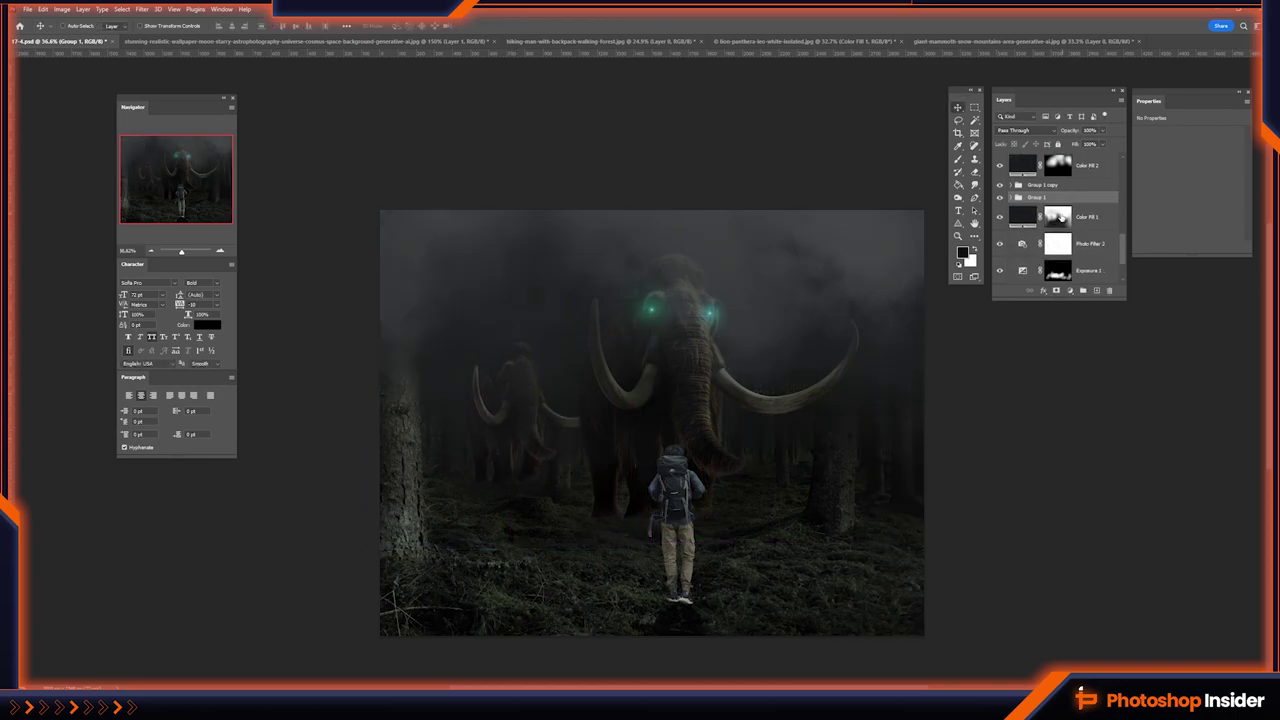
left_click(1058, 216)
key("b")
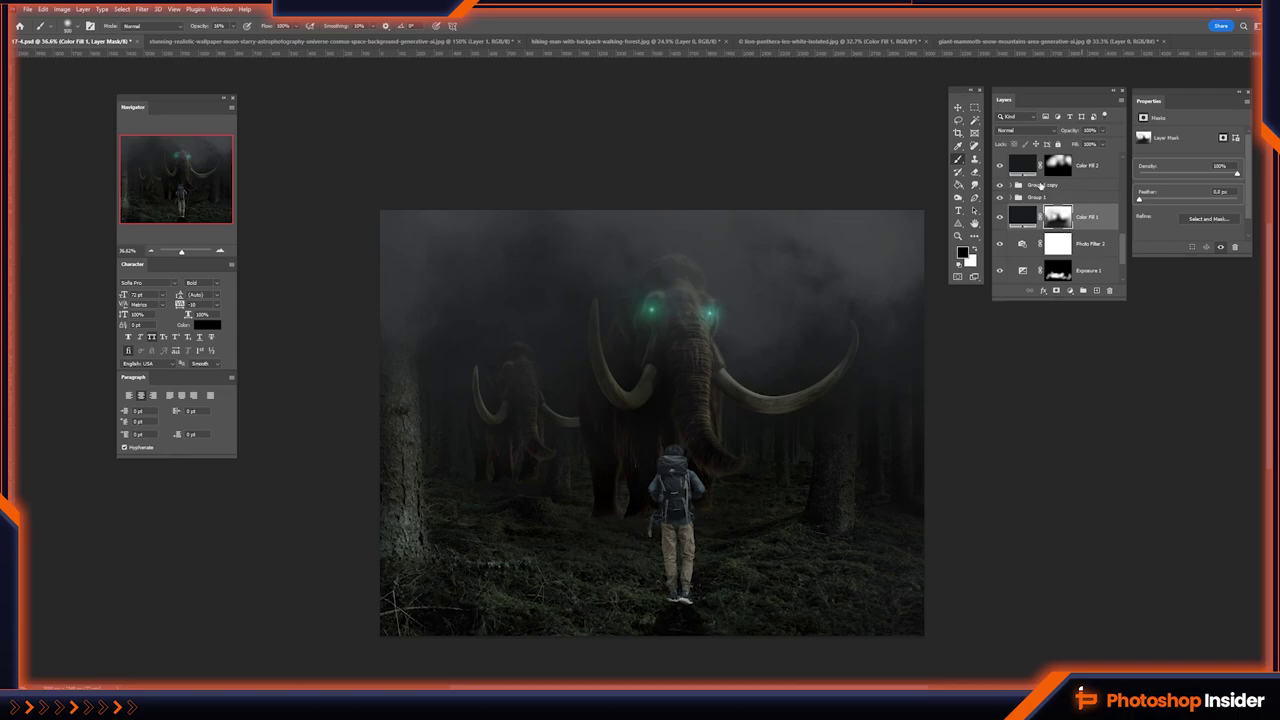
left_click_drag(1035, 197, 1031, 230)
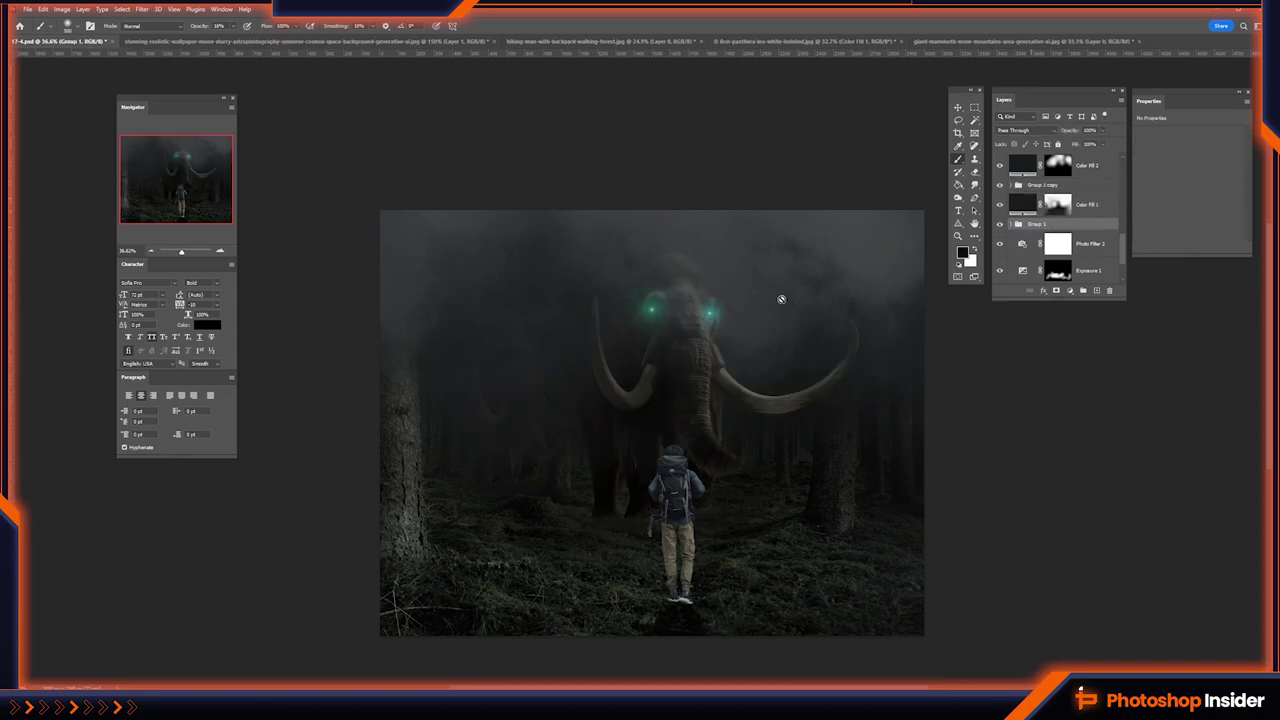
scroll(491, 437, "up", 1)
scroll(491, 437, "up", 2)
key("alt+bracketright")
key("x")
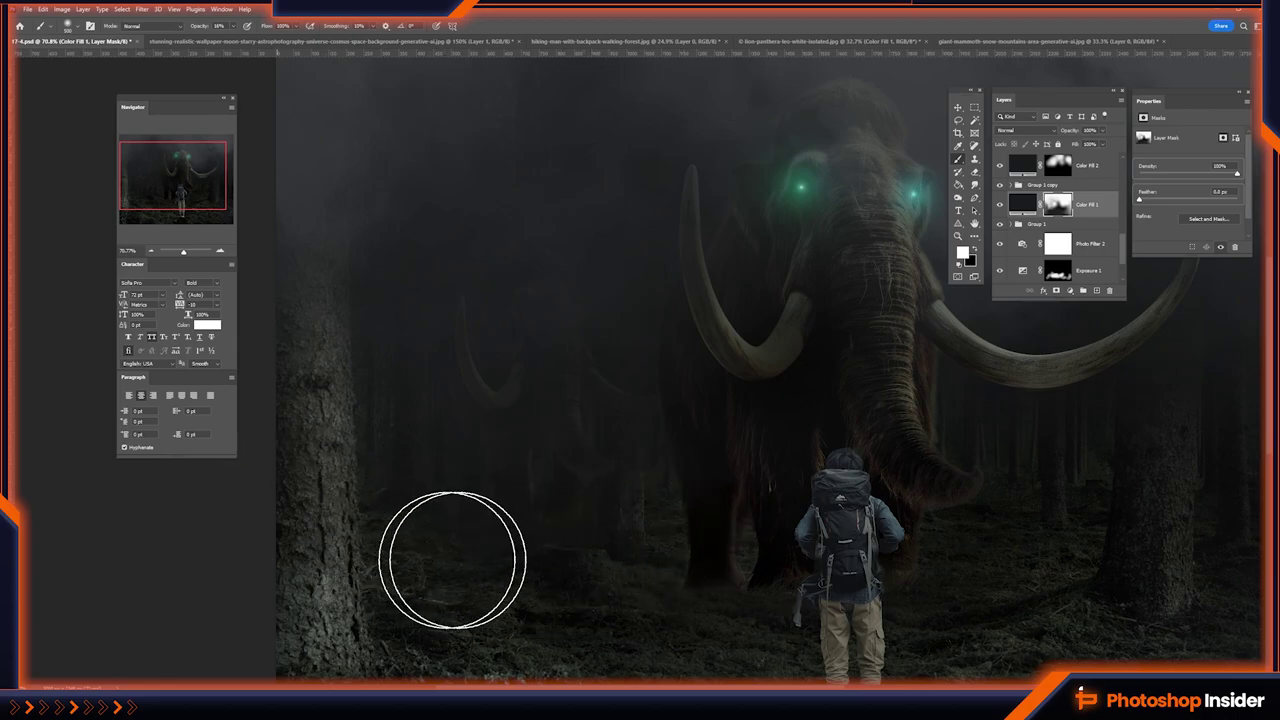
- Alt-drag another mammoth copy to the right, then shrink and position it
scroll(506, 591, "down", 2)
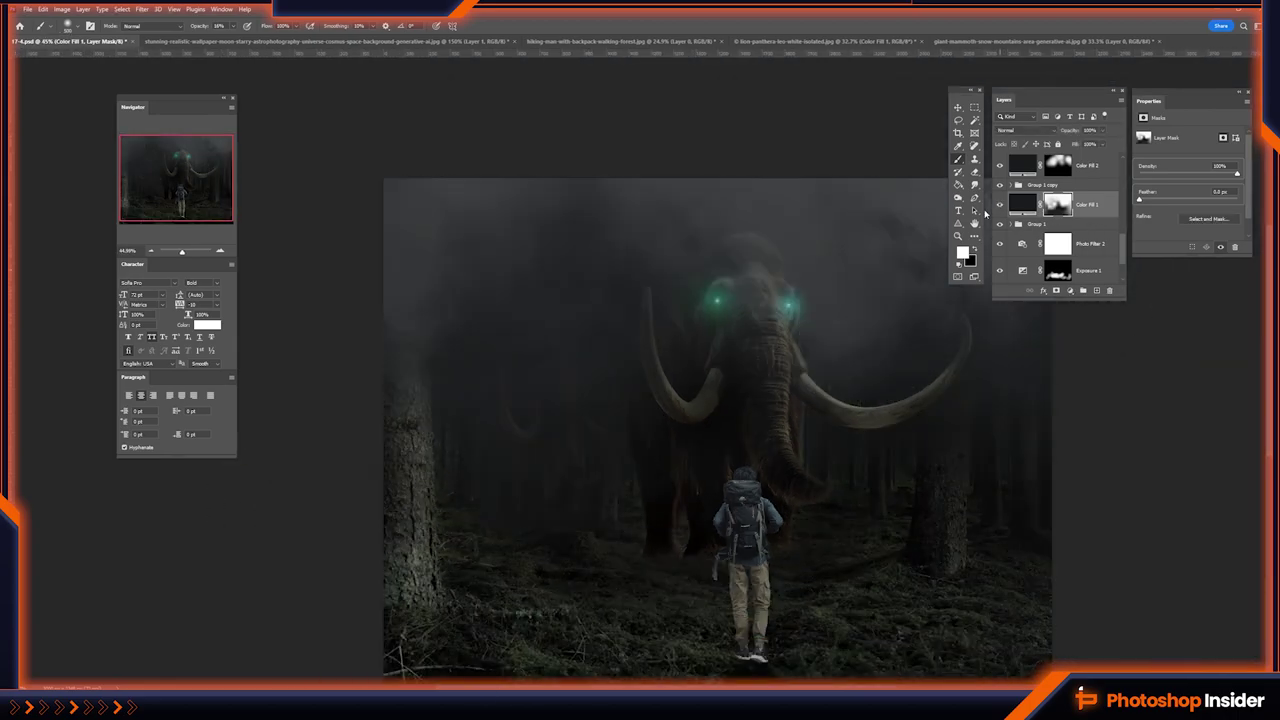
scroll(480, 366, "up", 1)
scroll(485, 455, "down", 3)
scroll(502, 455, "up", 2)
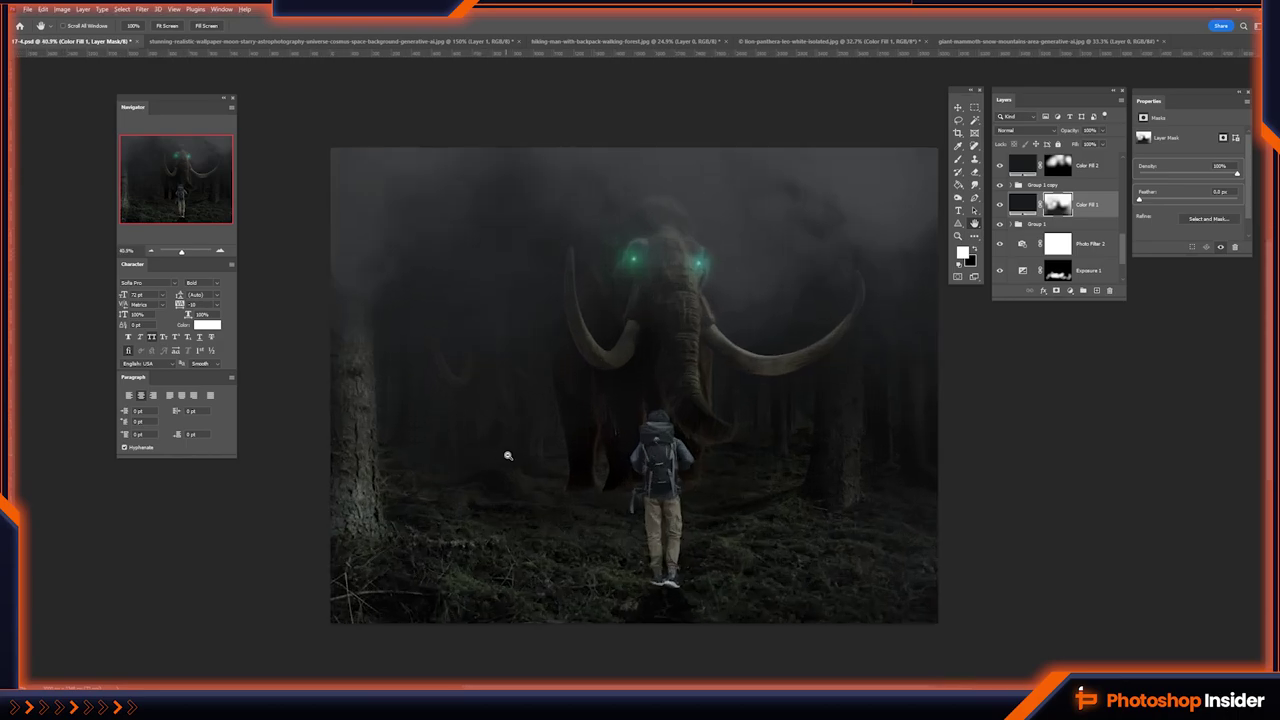
scroll(502, 455, "up", 1)
key("v")
left_click_drag(502, 455, 820, 401)
key("ctrl+t")
left_click_drag(977, 531, 909, 480)
mouse_move(830, 425)
left_mouse_down()
mouse_move(806, 449)
mouse_move(801, 433)
left_mouse_up()
key("Return")
- Shrink the distant mammoth to about 69% and settle it among the trees
scroll(777, 429, "up", 1)
scroll(795, 420, "up", 3)
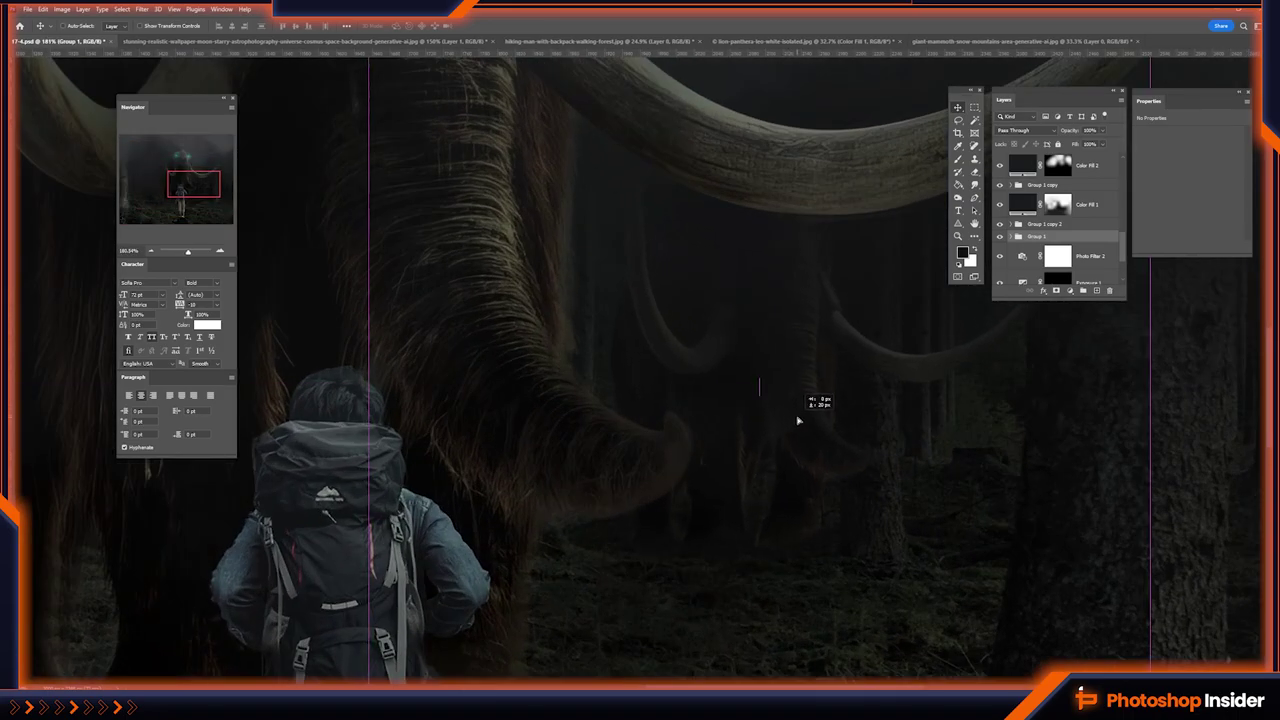
left_click_drag(797, 420, 771, 390)
key("ctrl+t")
left_click_drag(1128, 378, 1008, 378)
left_click_drag(746, 322, 755, 397)
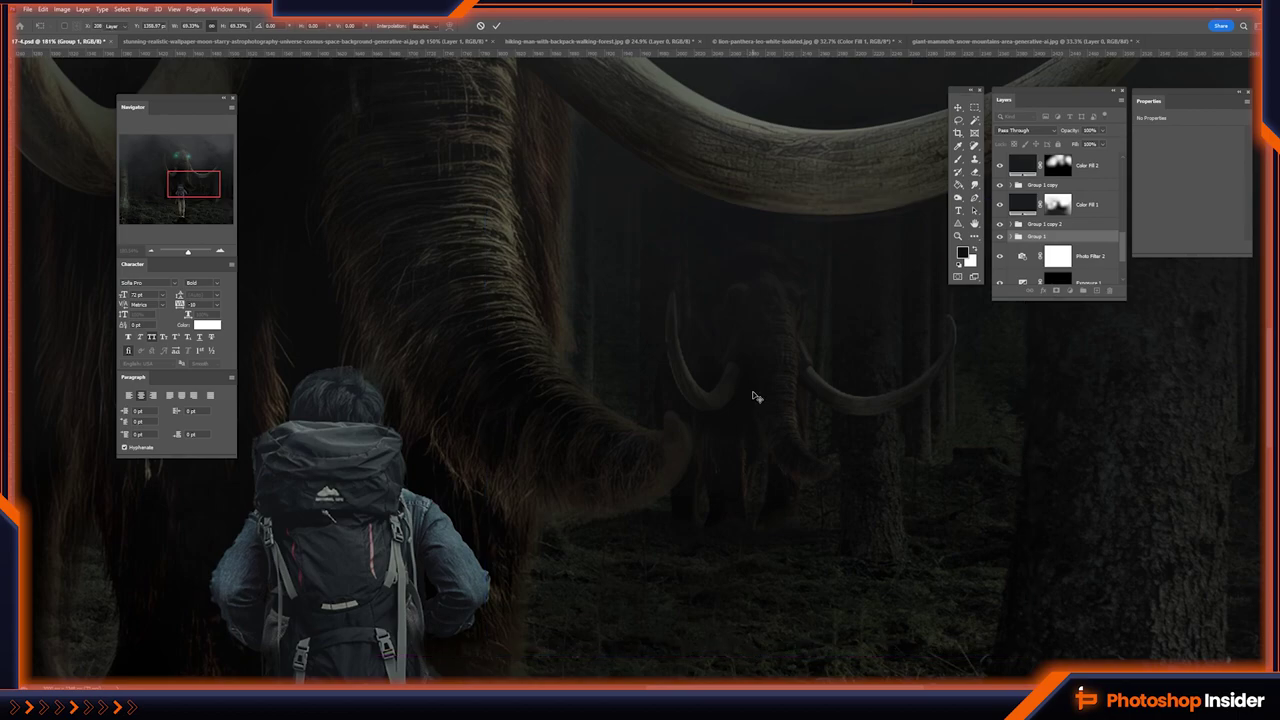
key("Return")
key("ctrl+0")
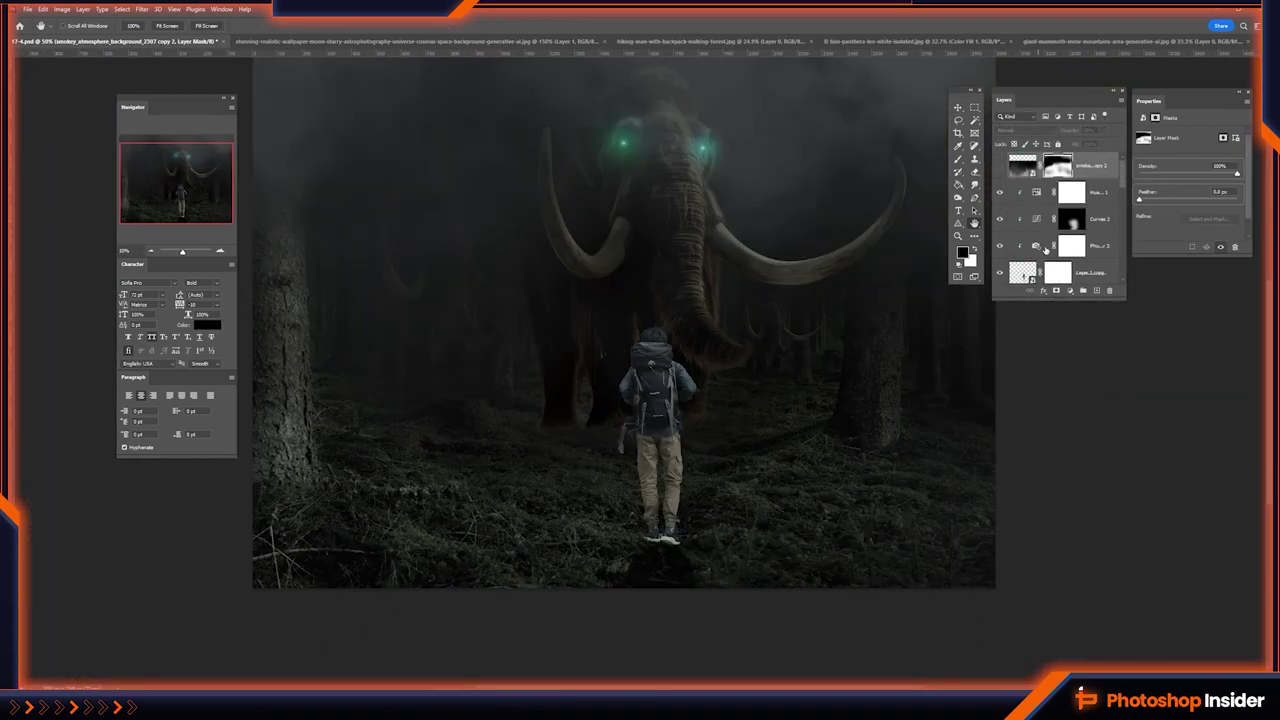
- Add a -3.37 Exposure layer with an inverted mask, painted over the hiker's legs and ground
left_click(1090, 246)
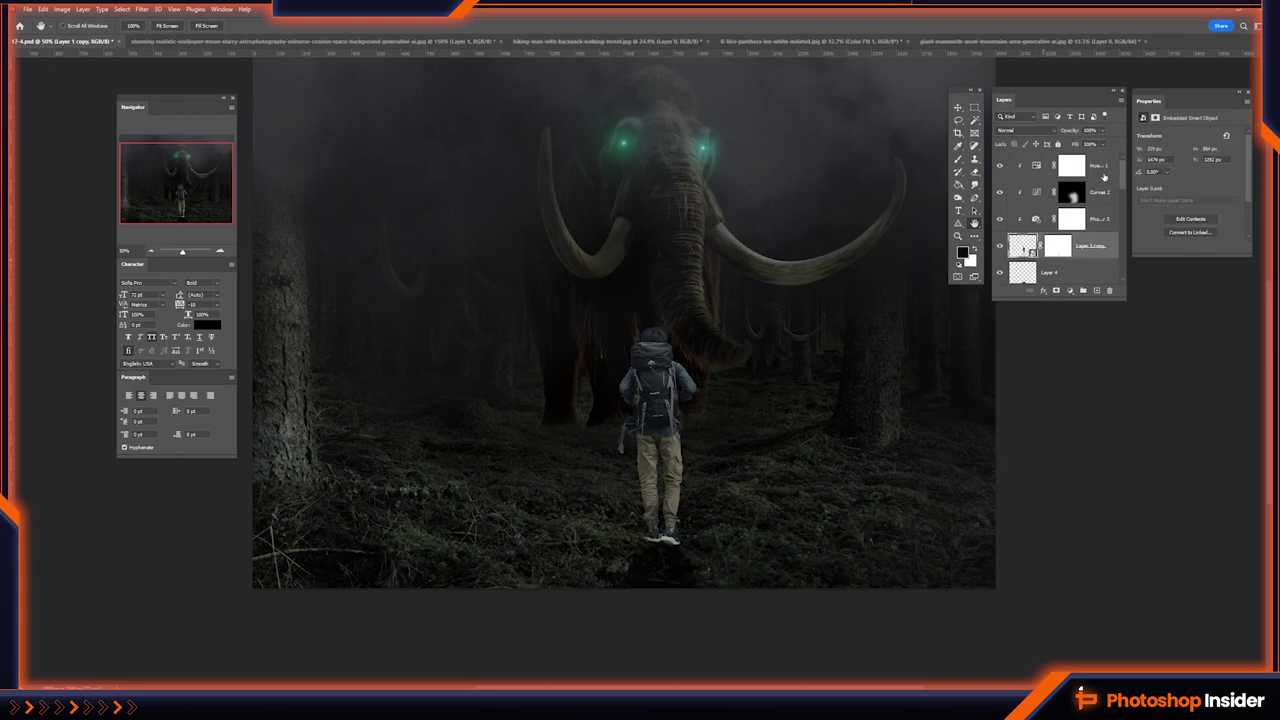
left_click(1070, 290)
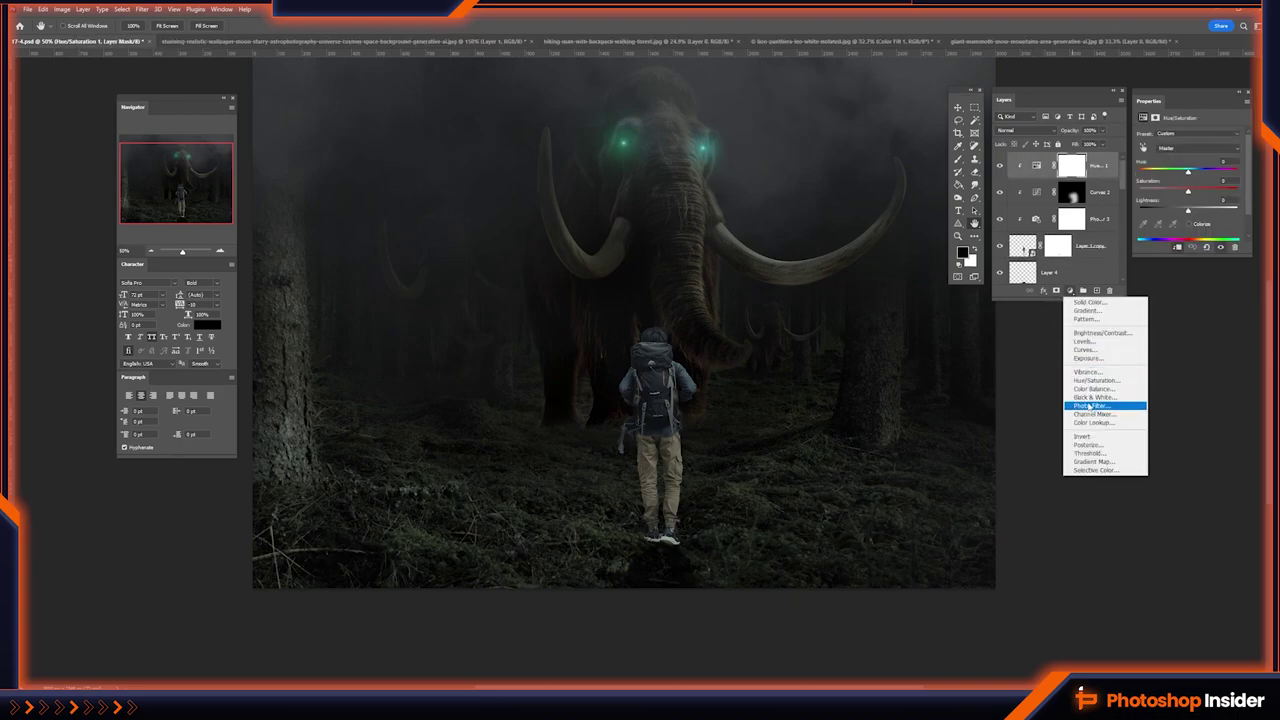
left_click(1086, 358)
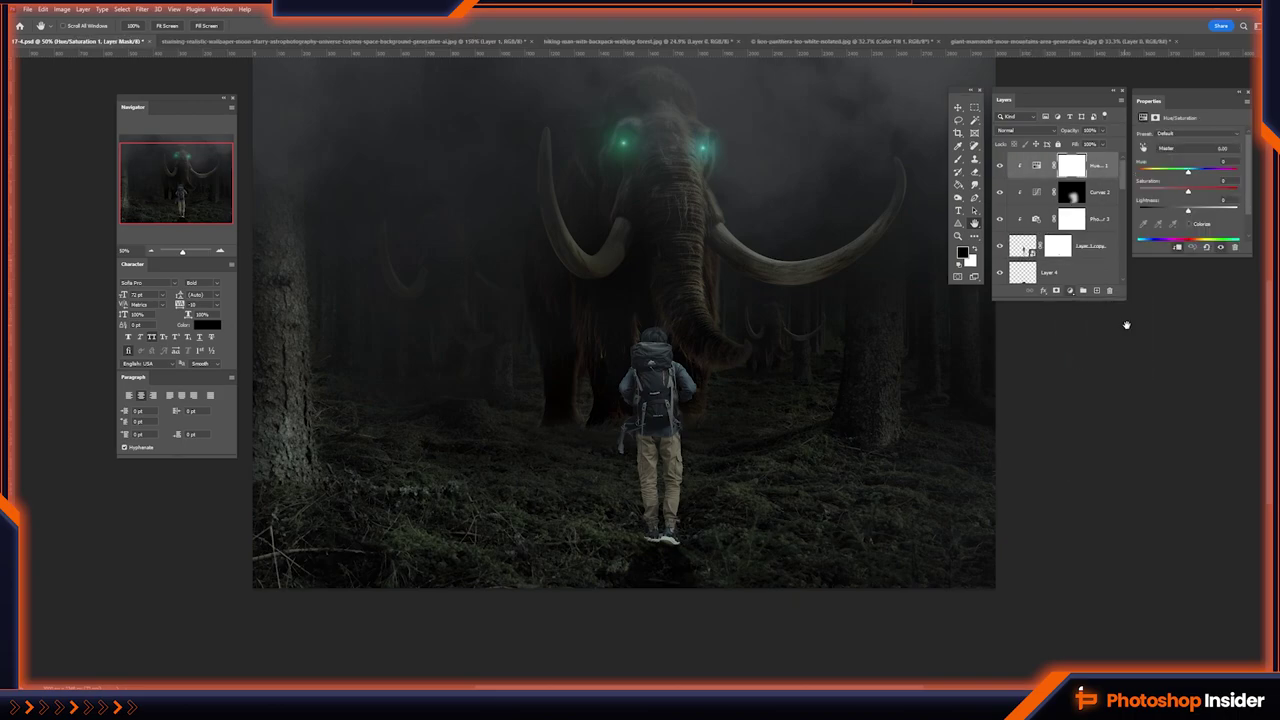
left_click_drag(1187, 161, 1164, 161)
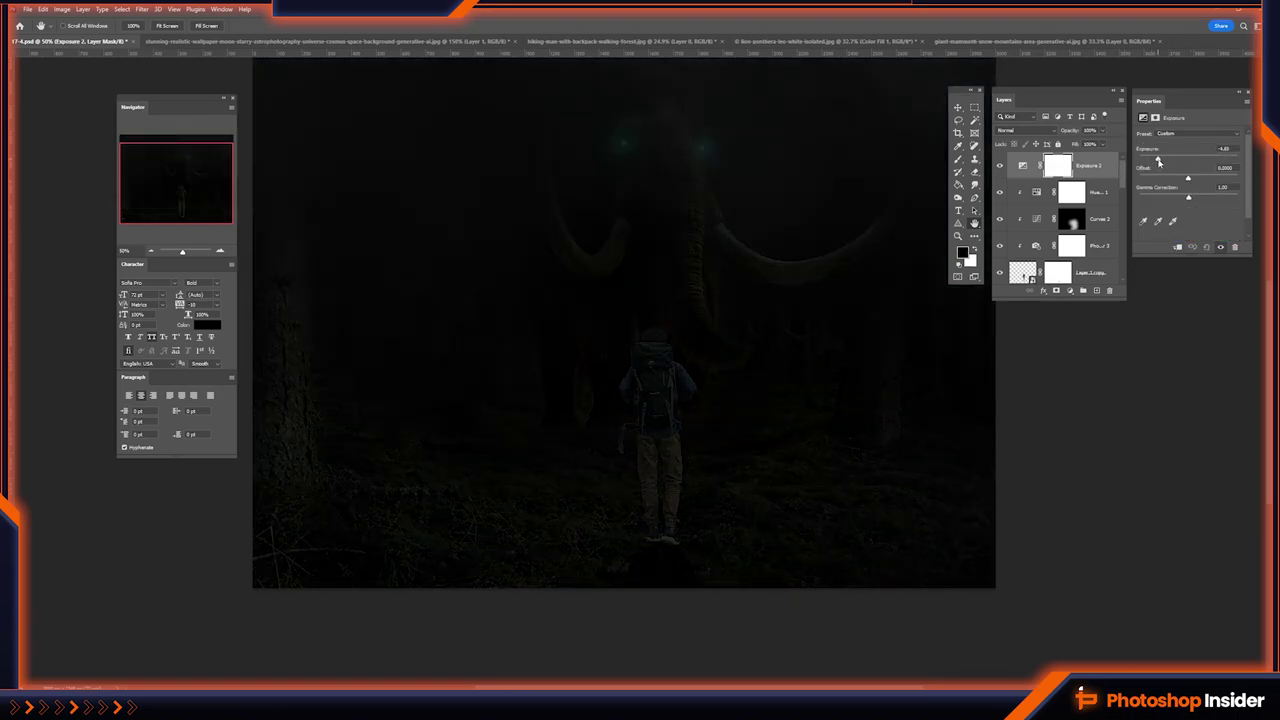
key("ctrl+i")
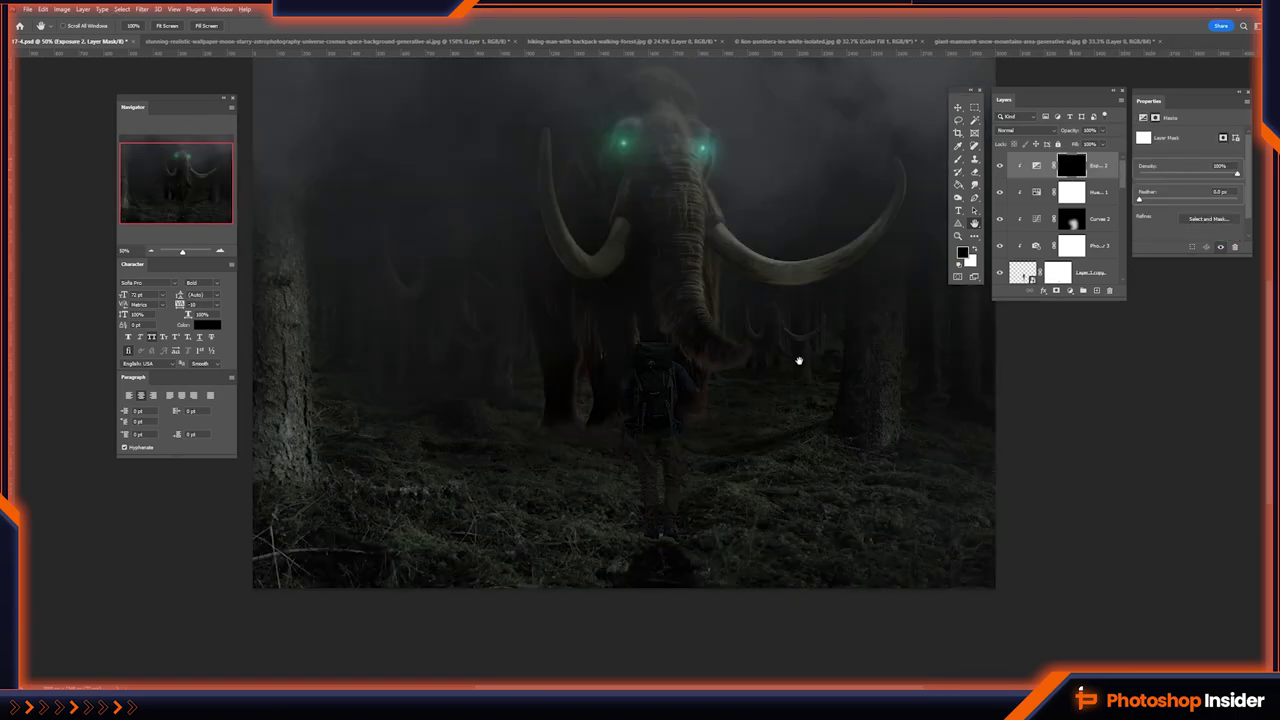
mouse_move(710, 527)
left_mouse_down()
mouse_move(700, 563)
mouse_move(657, 543)
mouse_move(729, 543)
mouse_move(671, 489)
mouse_move(577, 489)
left_mouse_up()
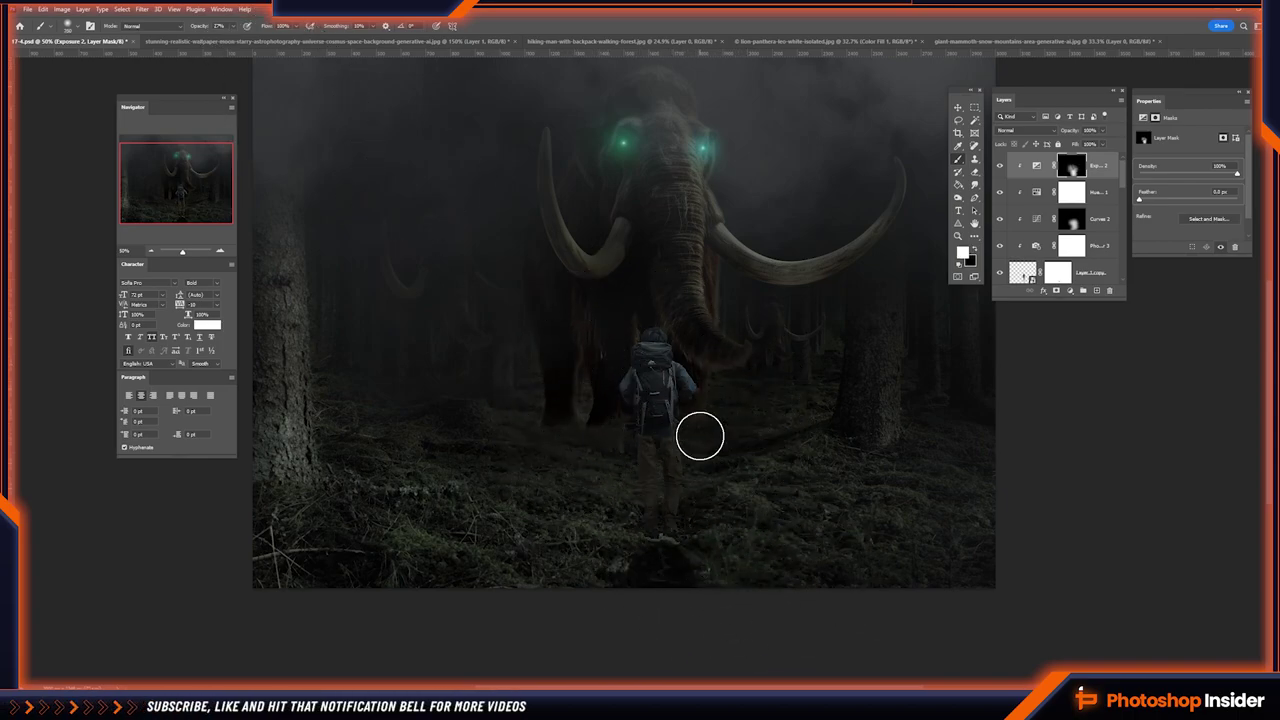
mouse_move(753, 475)
left_mouse_down()
mouse_move(606, 497)
mouse_move(777, 443)
left_mouse_up()
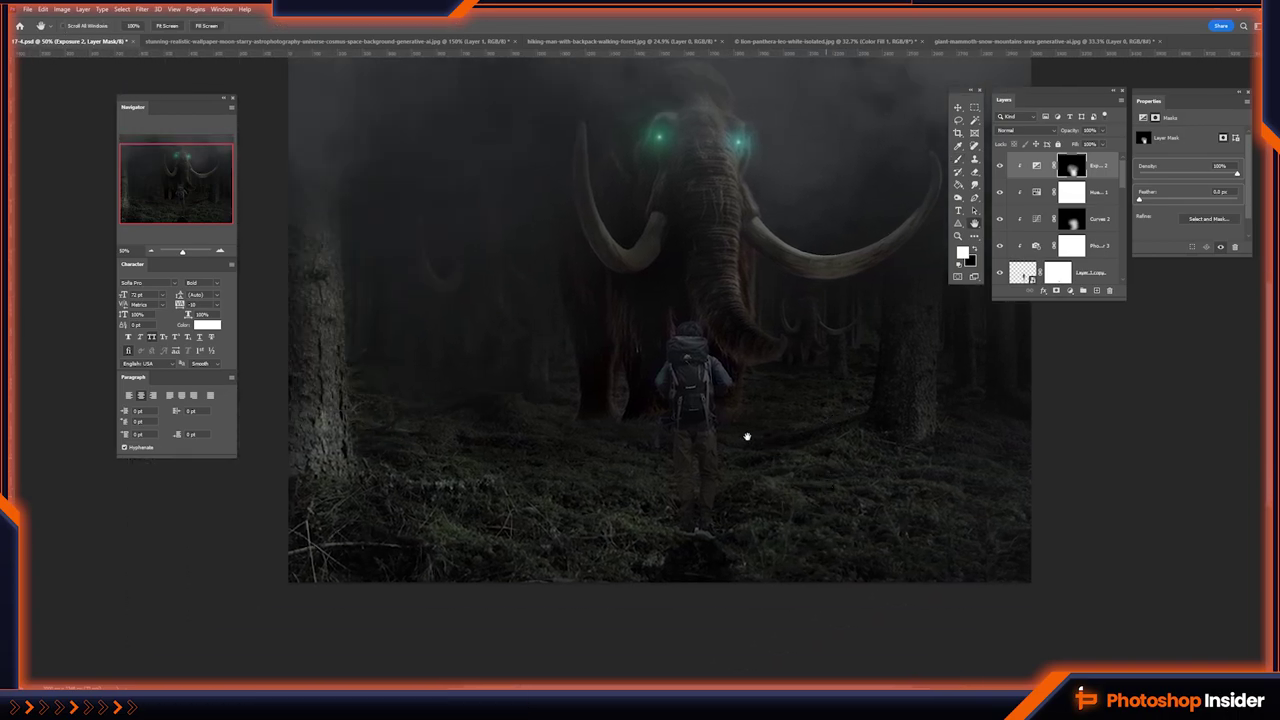
- Check Color Fill 5's colour without changing it
scroll(789, 457, "up", 5)
scroll(707, 357, "down", 5)
scroll(689, 366, "up", 2)
scroll(671, 456, "up", 1)
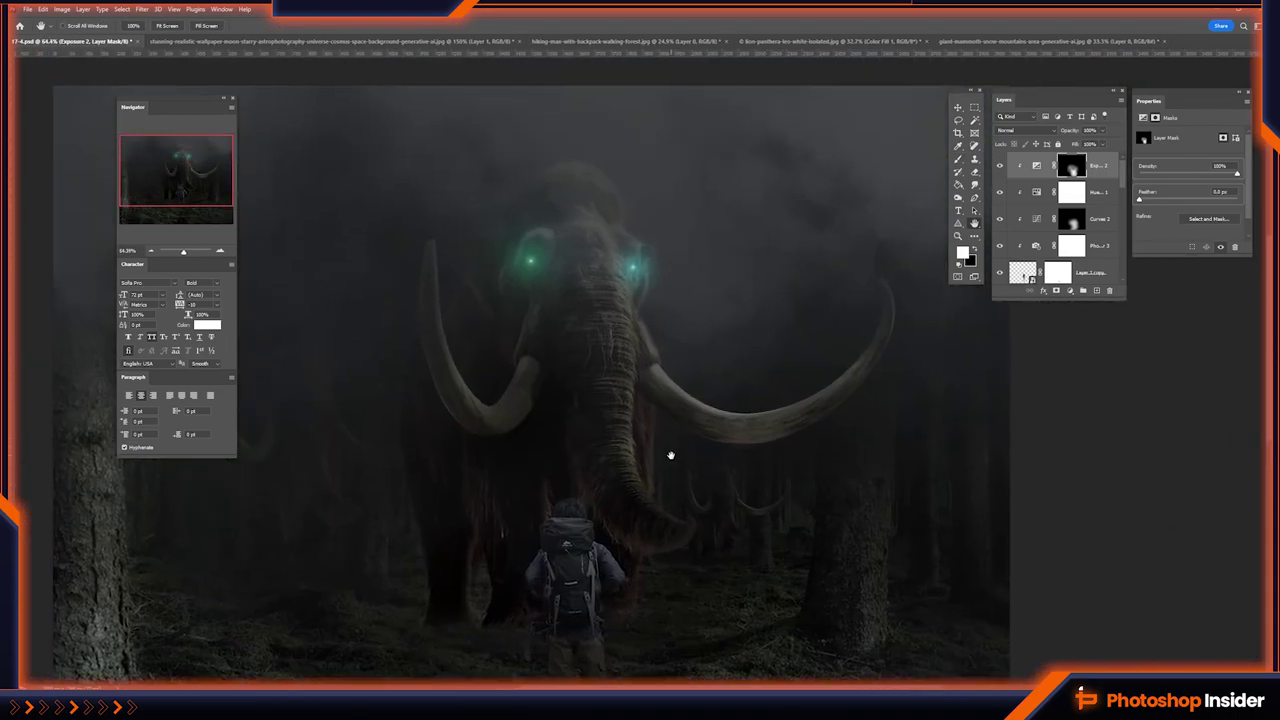
scroll(1060, 220, "down", 5)
left_click(1040, 242)
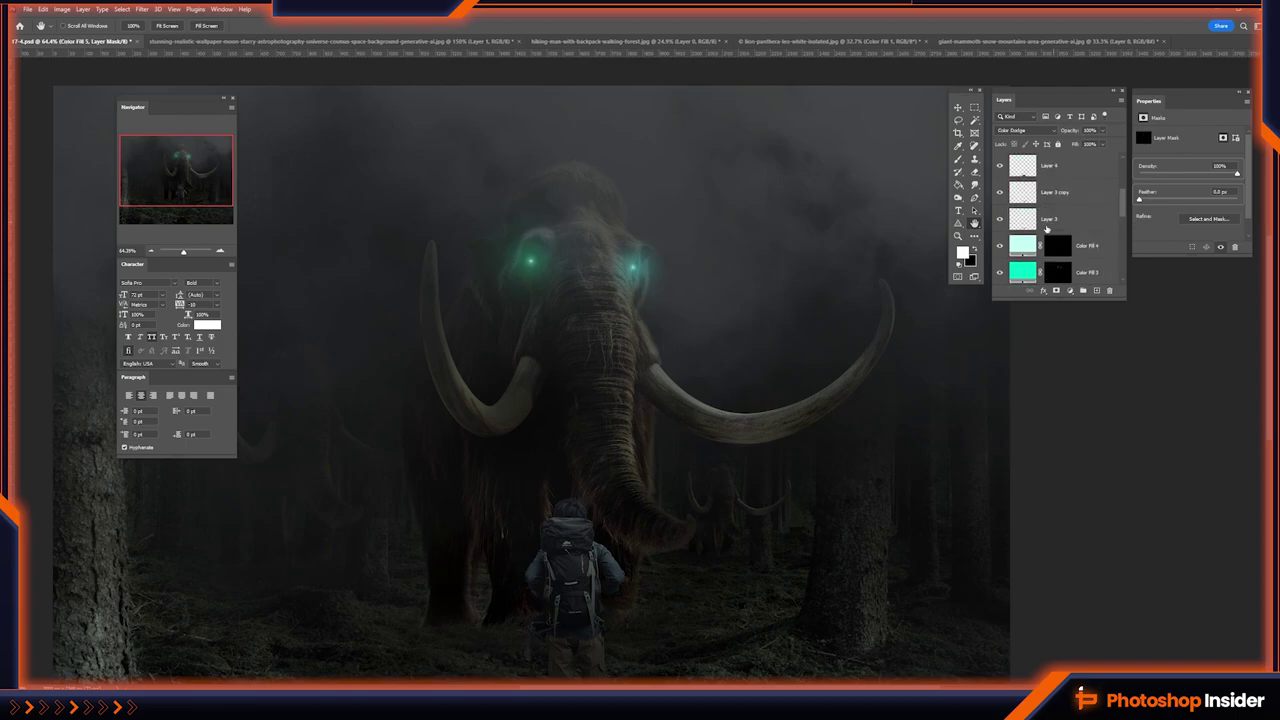
scroll(1040, 240, "down", 2)
double_click(1023, 191)
key("Escape")
scroll(1050, 236, "down", 3)
scroll(1025, 235, "down", 2)
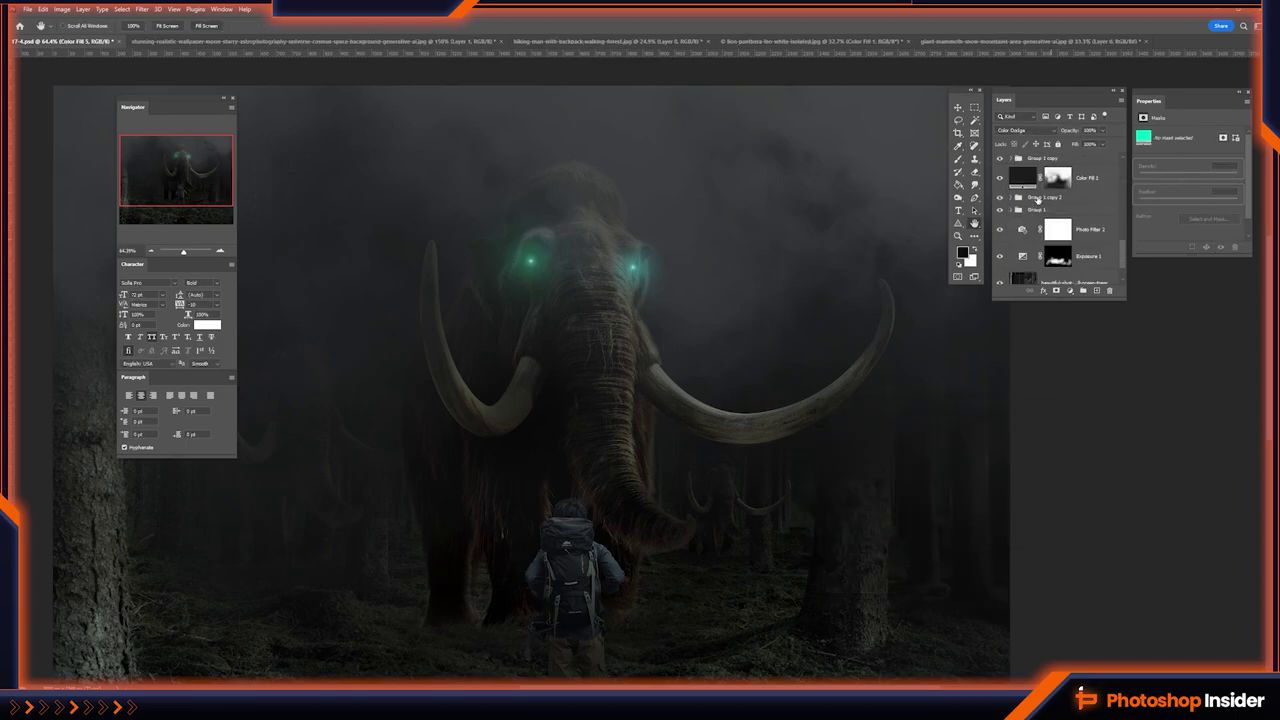
- Add a Solid Color fill layer in teal 1de9b6
left_click(1037, 199)
left_click(1071, 290)
left_click(1090, 301)
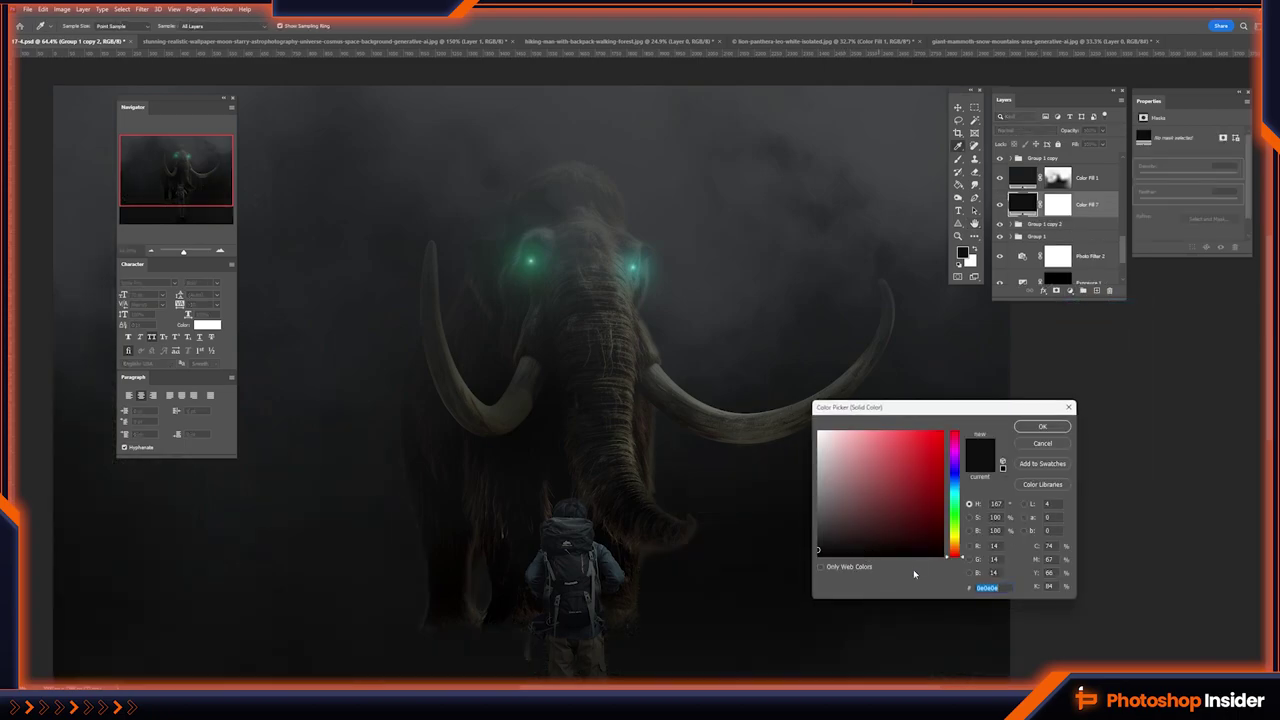
type("1de9b6")
key("Return")
- Set Color Fill 7 to Linear Dodge (Add), invert its mask, and place it above Color Fill 1
left_click_drag(1022, 204, 1022, 250)
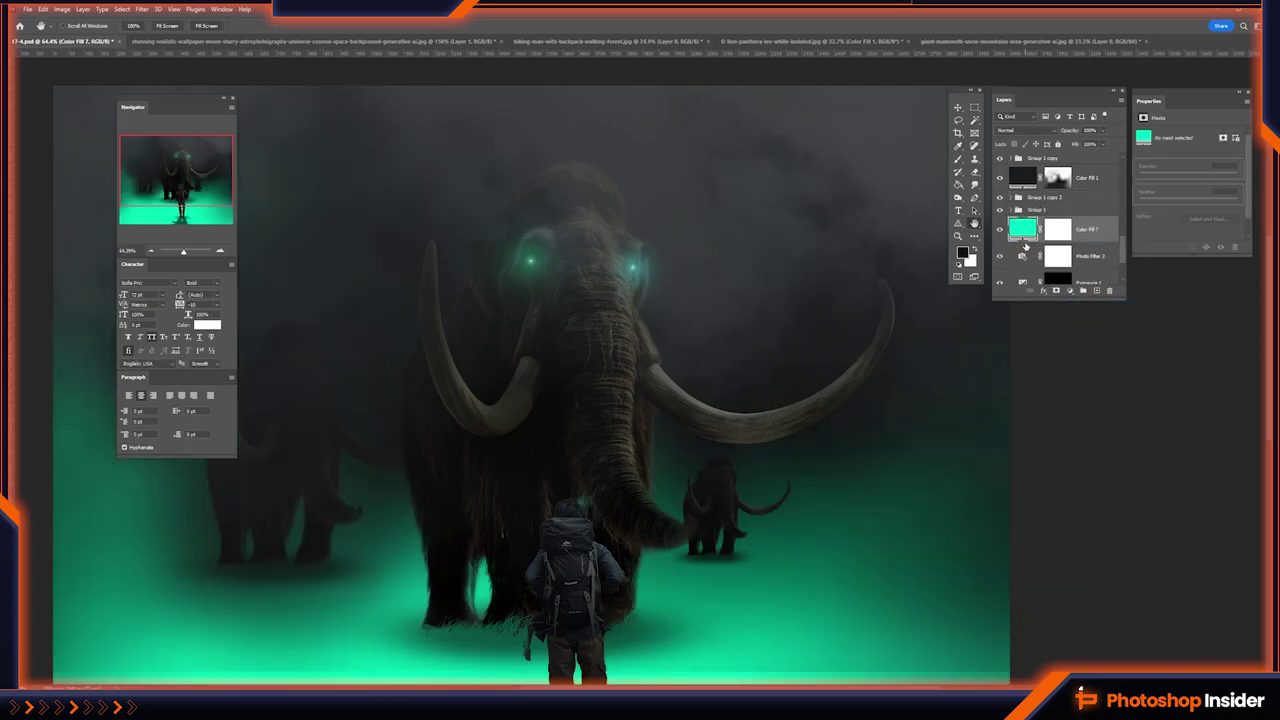
left_click(1022, 130)
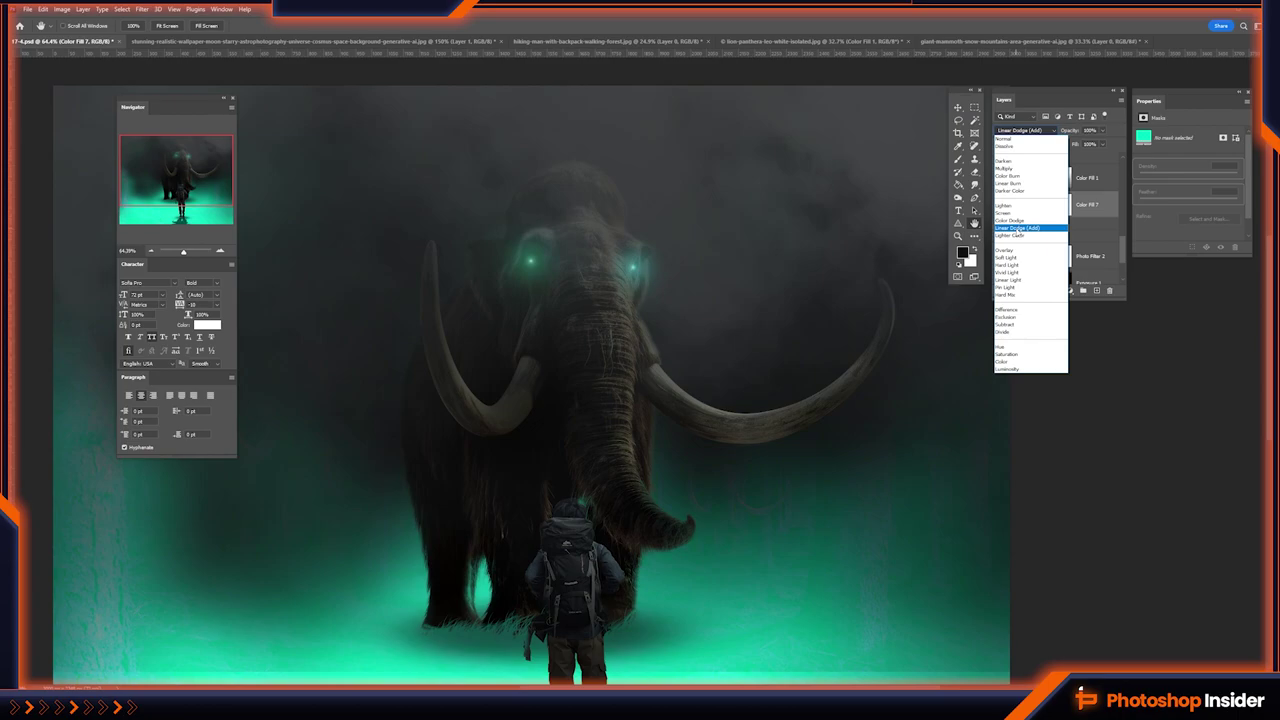
left_click(1017, 228)
left_click(1057, 204)
key("ctrl+i")
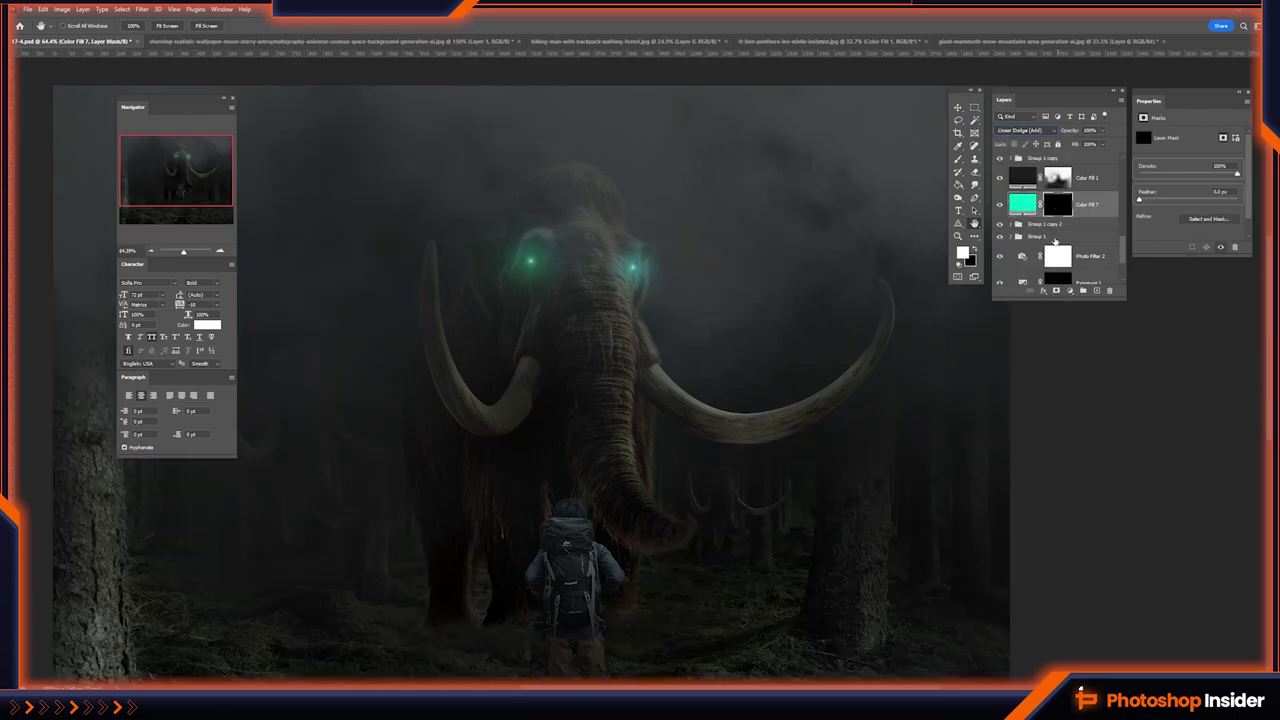
left_click_drag(1023, 176, 1023, 180)
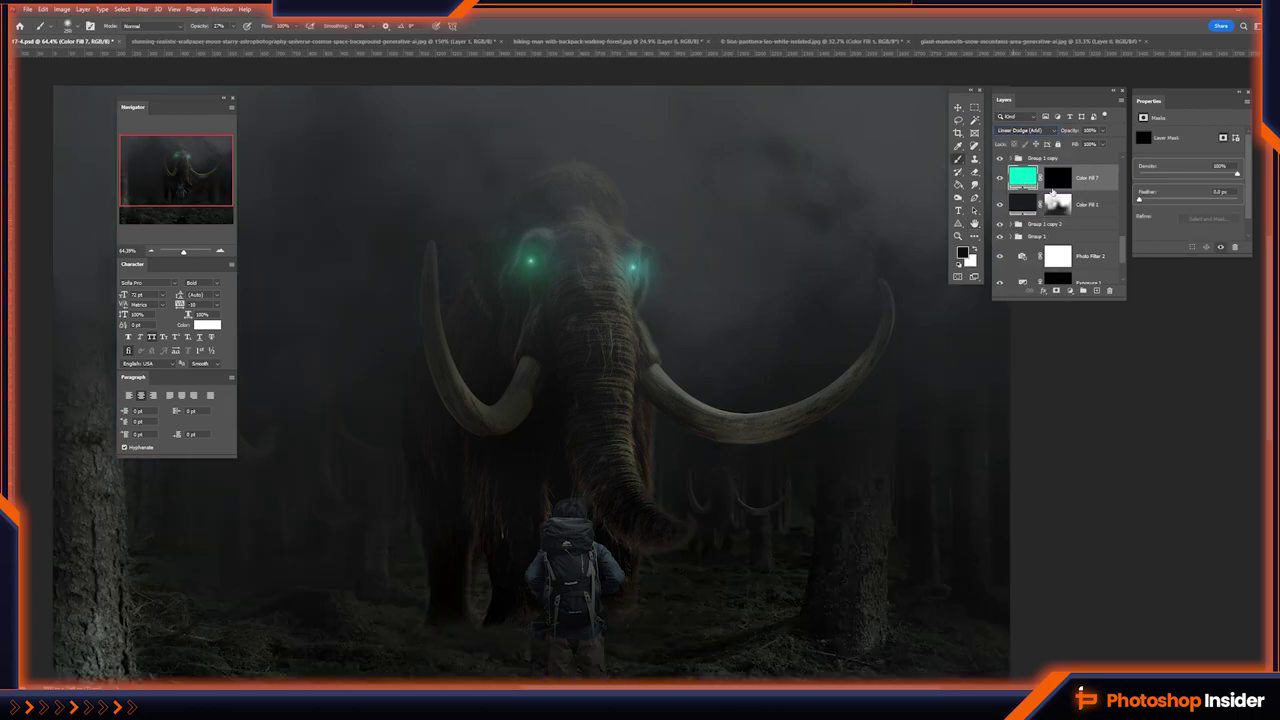
- Paint a soft teal glow around the mammoth on Color Fill 7's mask with a large brush
key("bracketright")
key("bracketright")
key("bracketright")
left_click_drag(694, 383, 523, 277)
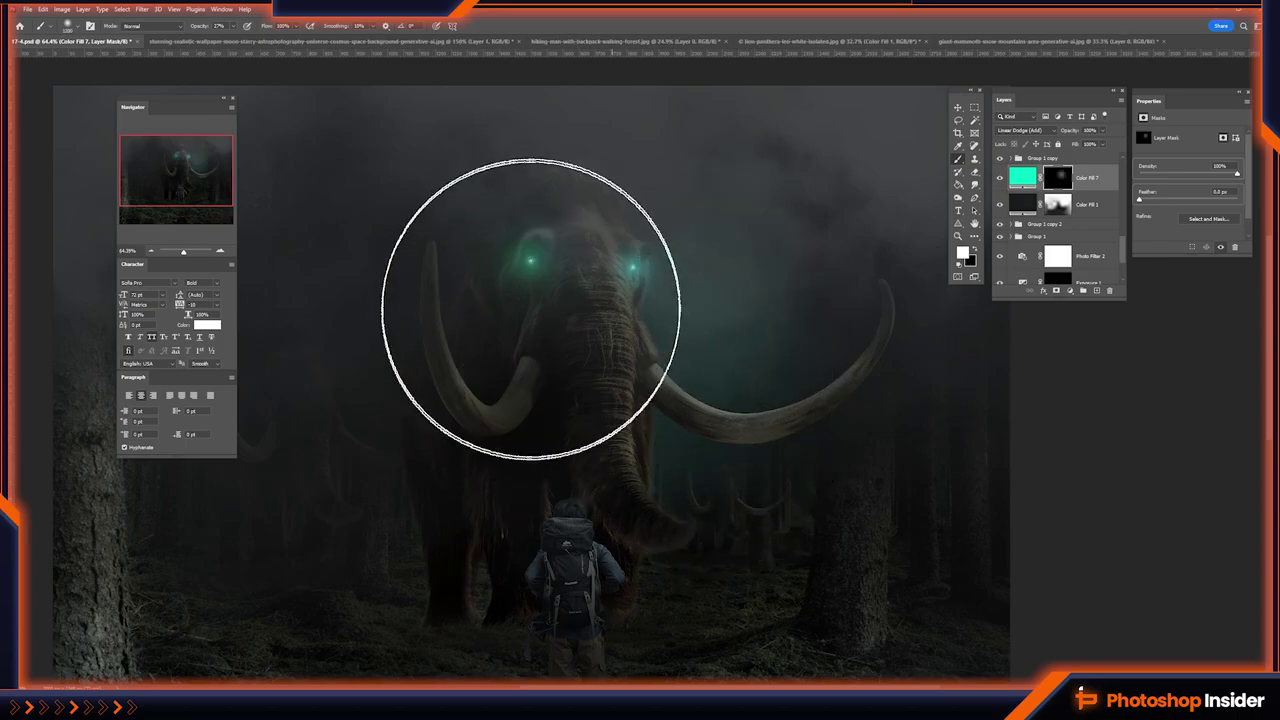
left_click_drag(331, 352, 632, 366)
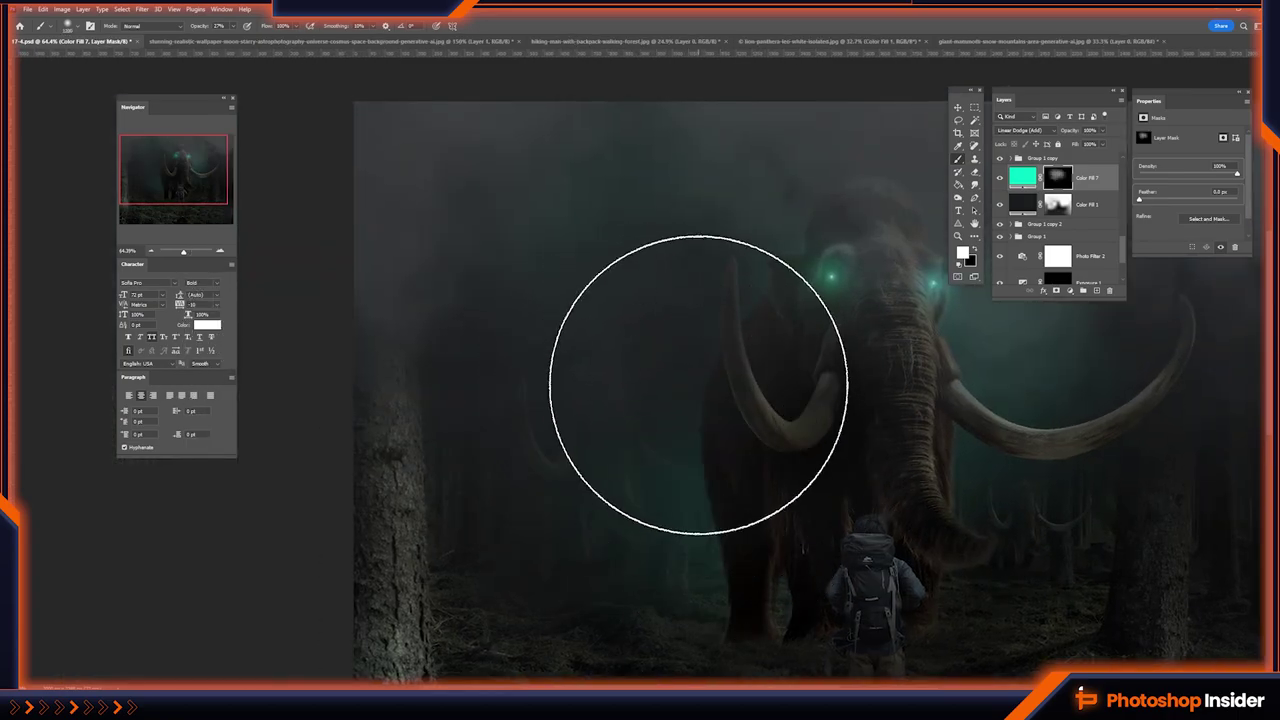
scroll(781, 424, "down", 2)
scroll(617, 220, "up", 1)
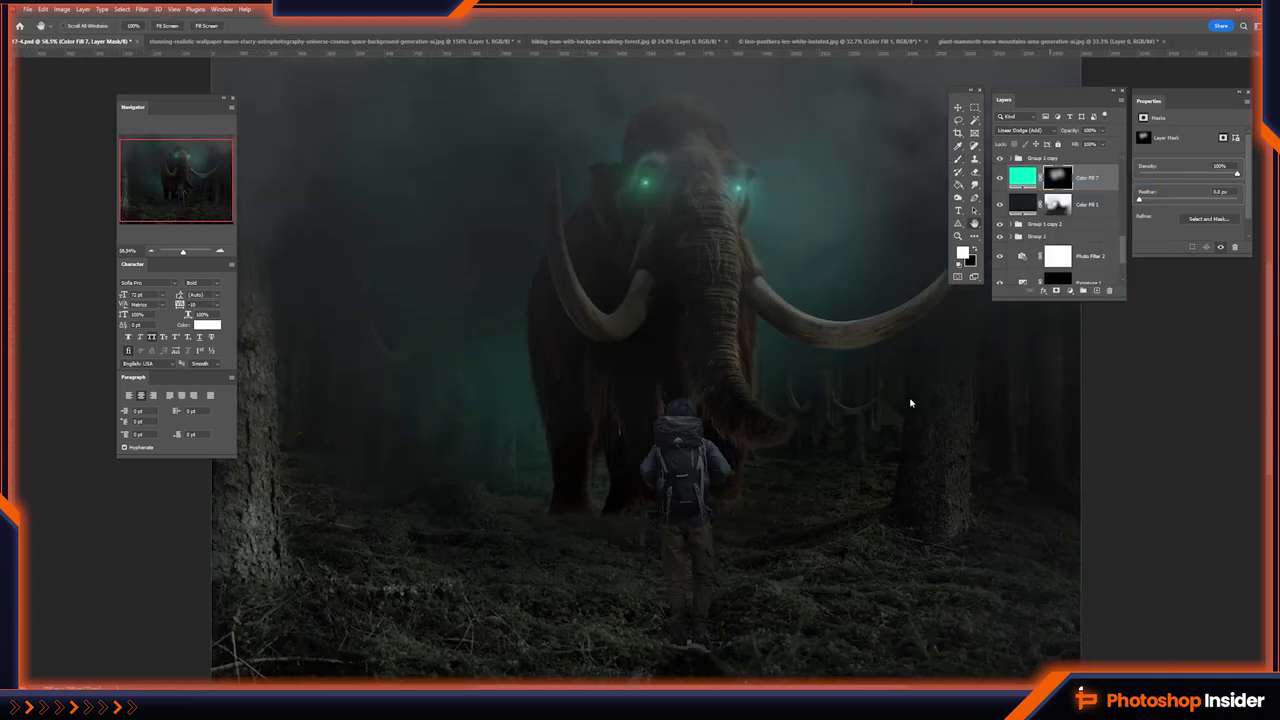
- Split the Underlying Layer black slider to 87 in Blending Options to spare dark areas
left_click_drag(963, 572, 996, 571)
left_click(1160, 384)
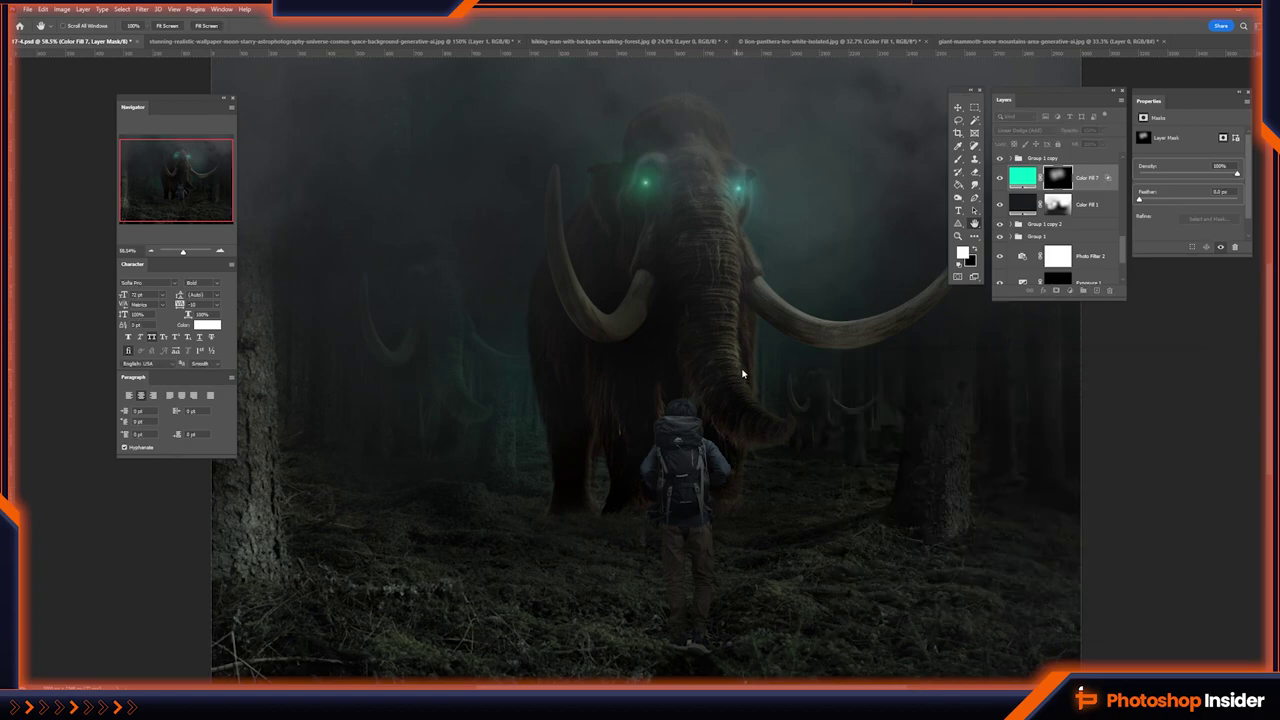
key("b")
scroll(822, 381, "down", 2)
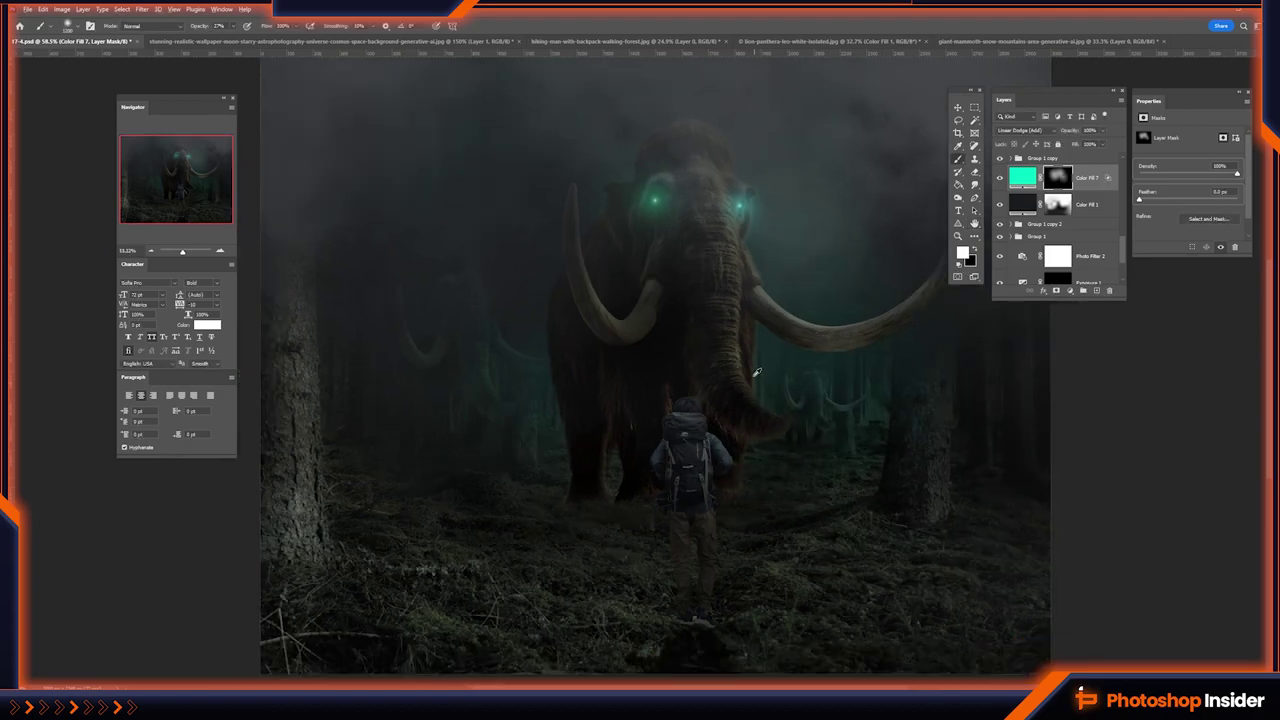
scroll(760, 350, "down", 3)
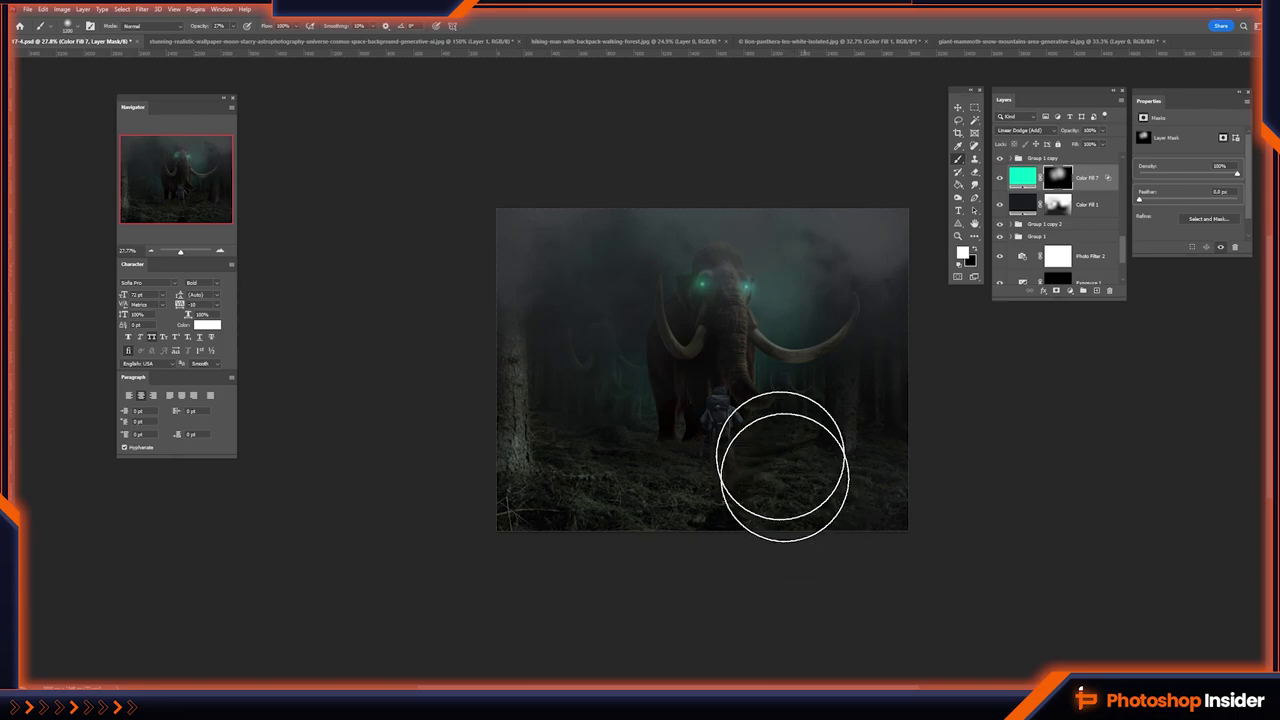
scroll(830, 395, "up", 2)
left_click(1056, 207)
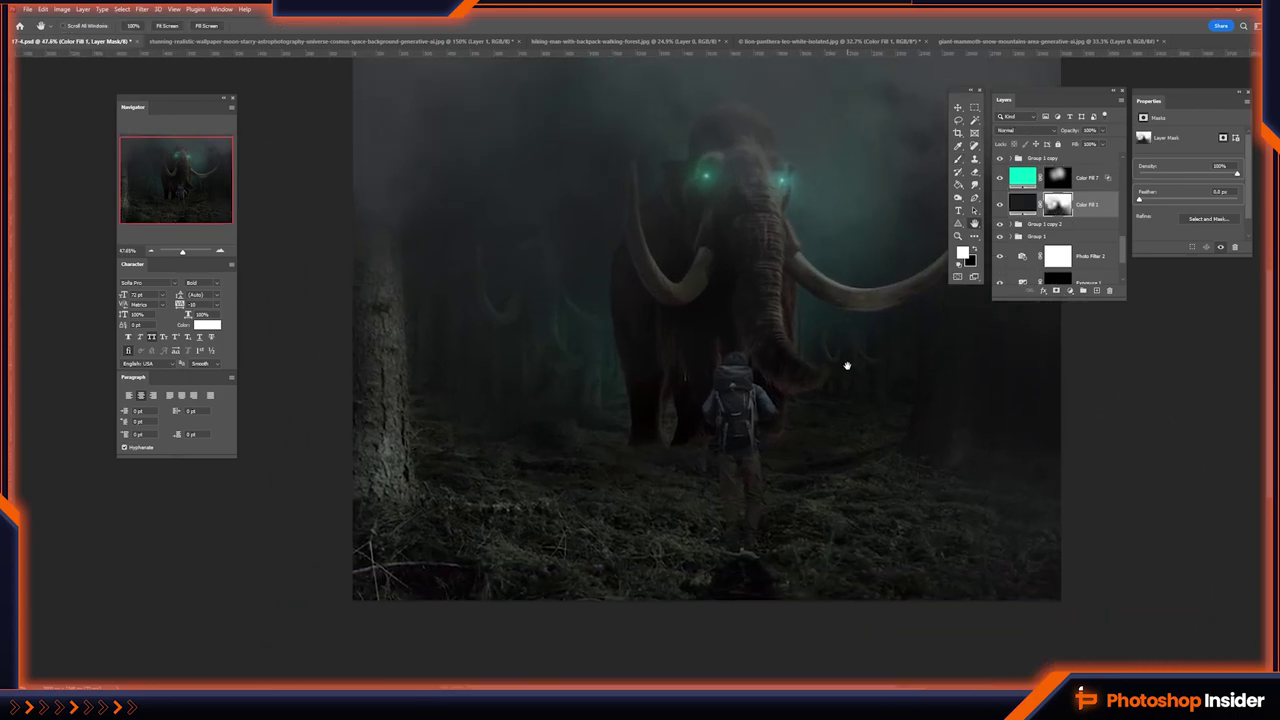
mouse_move(957, 585)
left_mouse_down()
mouse_move(681, 331)
mouse_move(751, 414)
left_mouse_up()
scroll(608, 371, "up", 1)
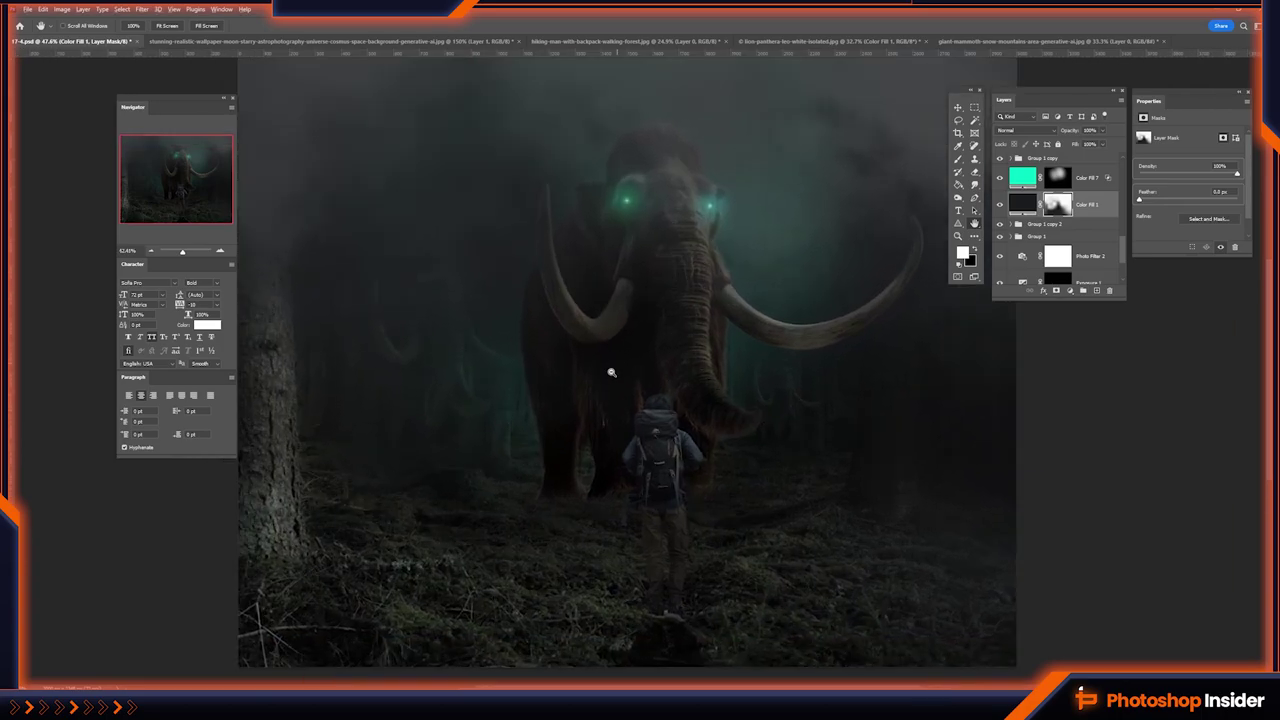
scroll(606, 428, "up", 1)
scroll(633, 393, "down", 2)
left_click_drag(633, 393, 654, 426)
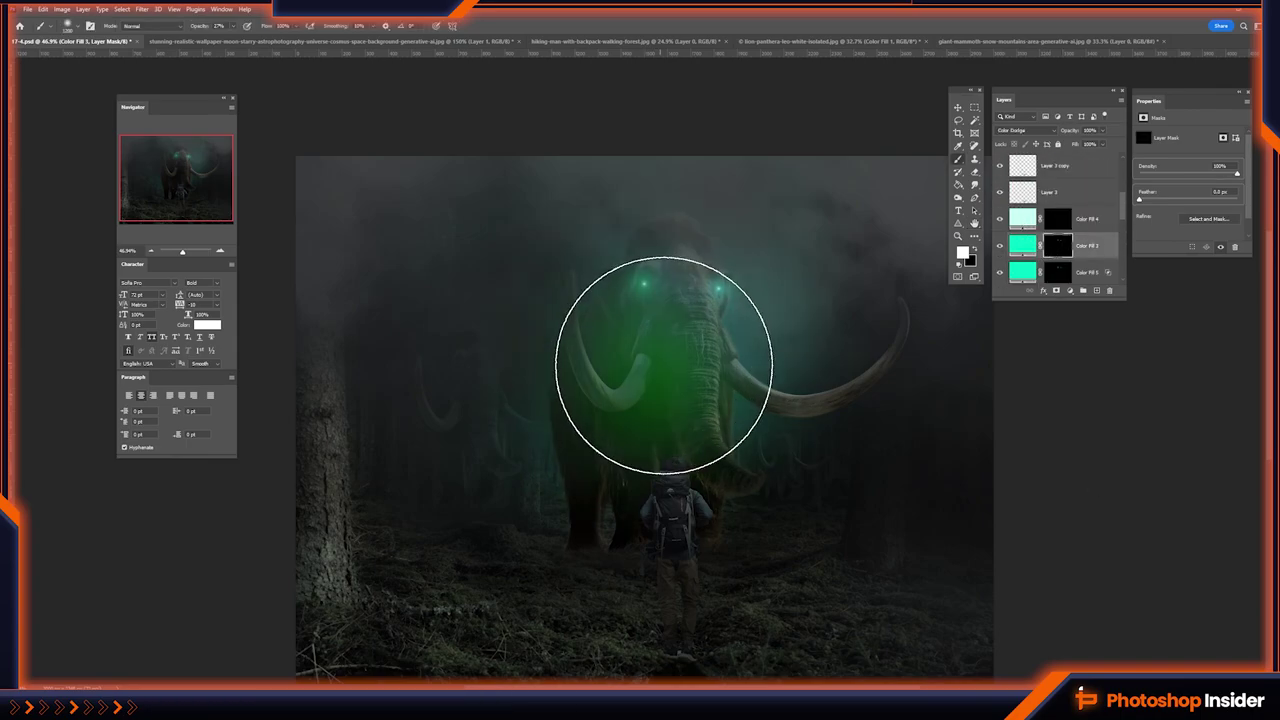
- Paint teal glow on Color Fill 5's mask over the mammoth's head and upper body
key("ctrl+z")
left_click(1080, 271)
left_click_drag(623, 370, 729, 452)
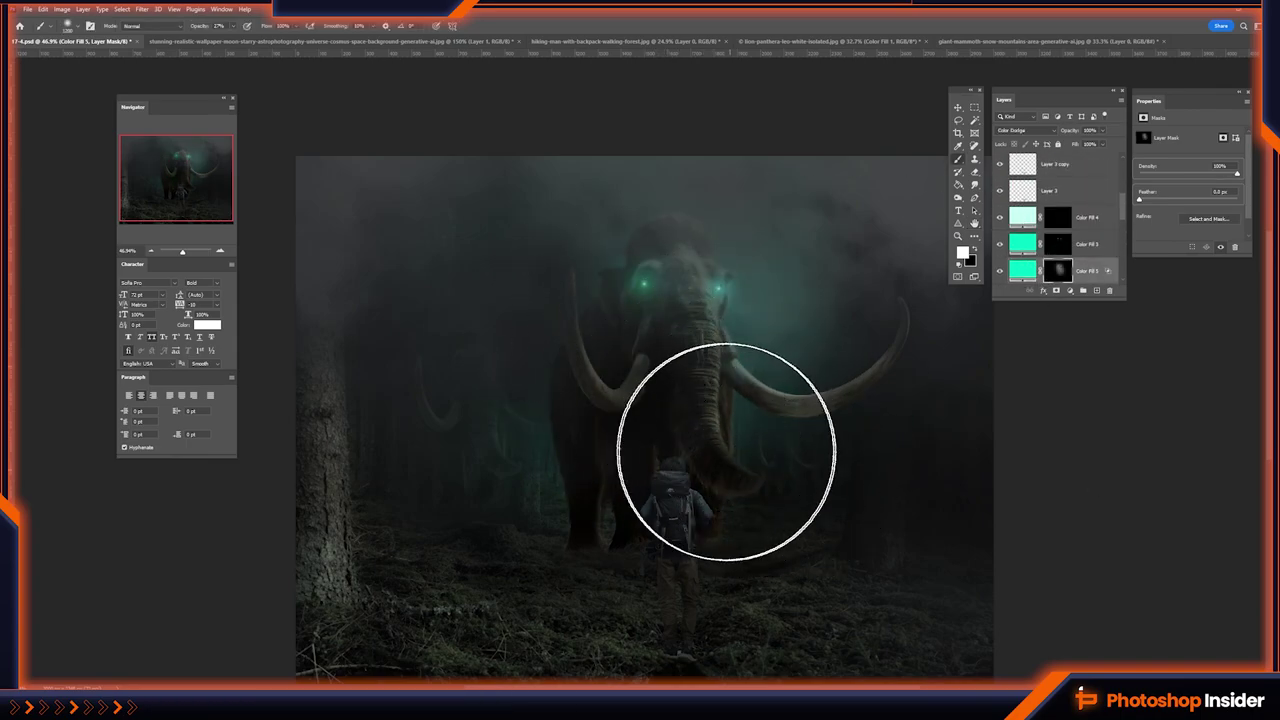
mouse_move(591, 443)
left_mouse_down()
mouse_move(543, 286)
mouse_move(871, 329)
left_mouse_up()
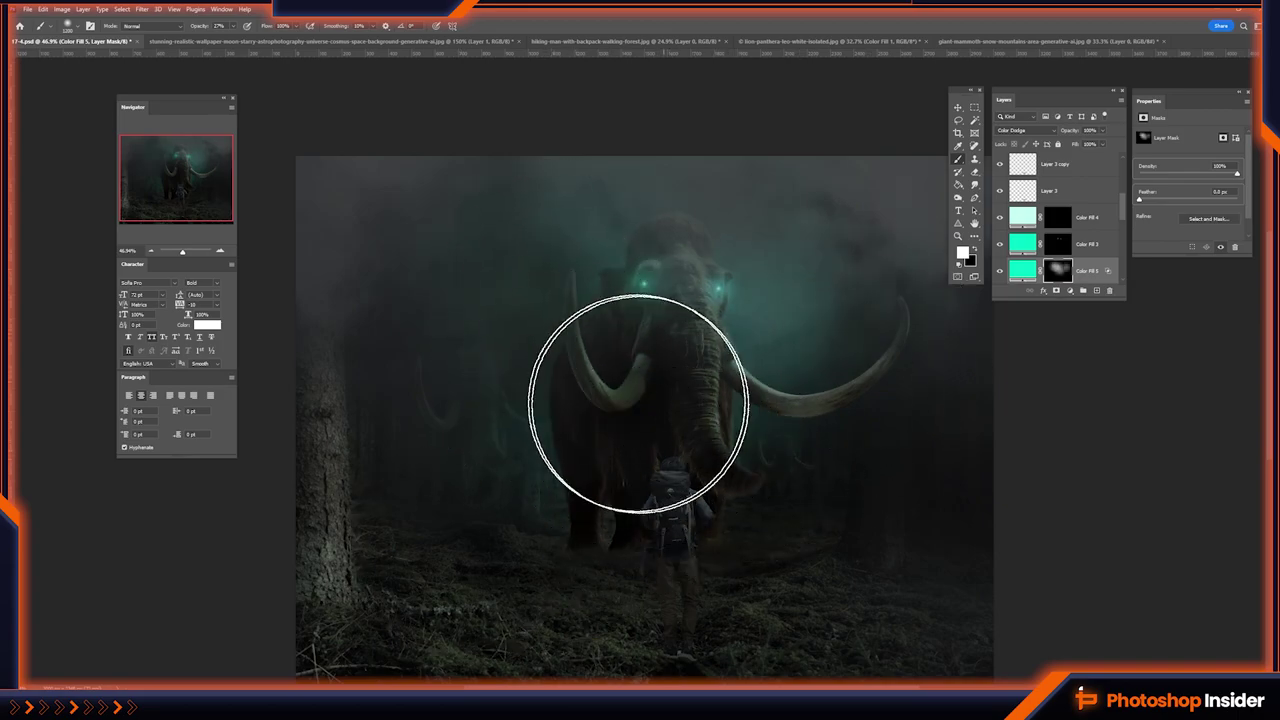
left_click_drag(638, 403, 514, 297)
scroll(580, 406, "up", 1)
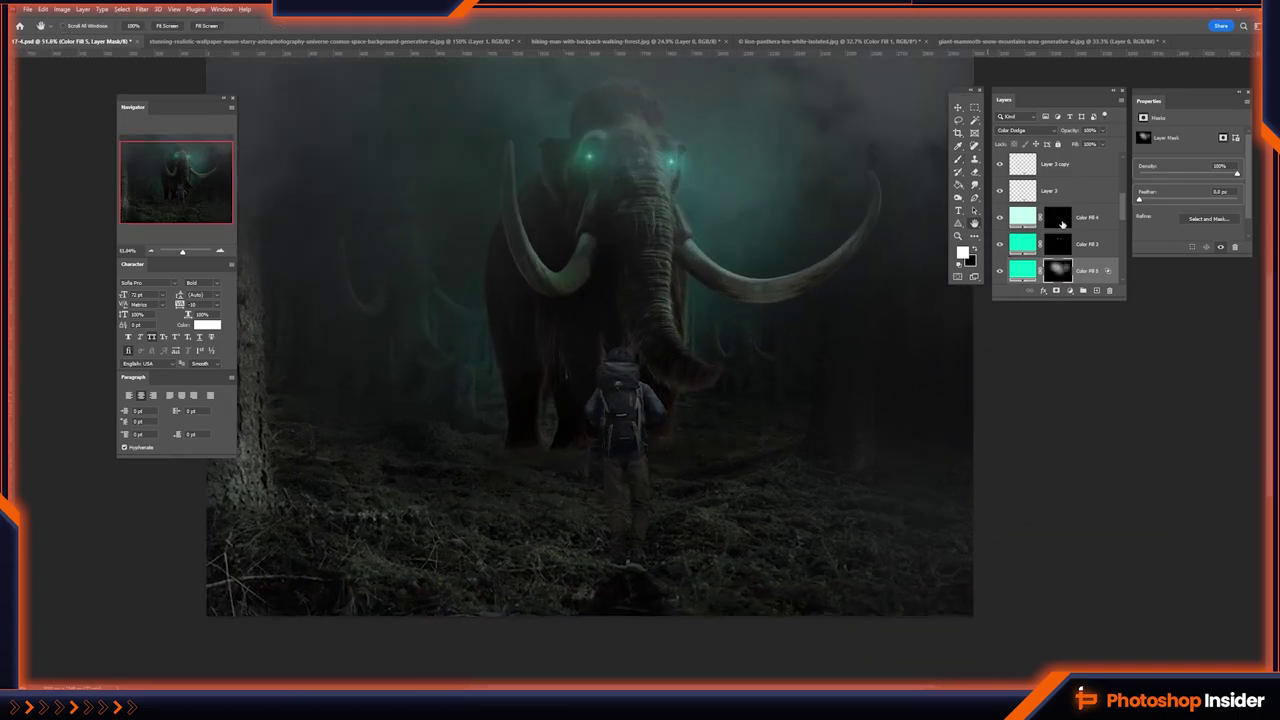
- Paint Color Fill 3's mask over the mammoth and blend it as Linear Dodge (Add)
left_click(1062, 224)
left_click(1058, 244)
key("b")
mouse_move(700, 286)
left_mouse_down()
mouse_move(414, 457)
mouse_move(560, 330)
left_mouse_up()
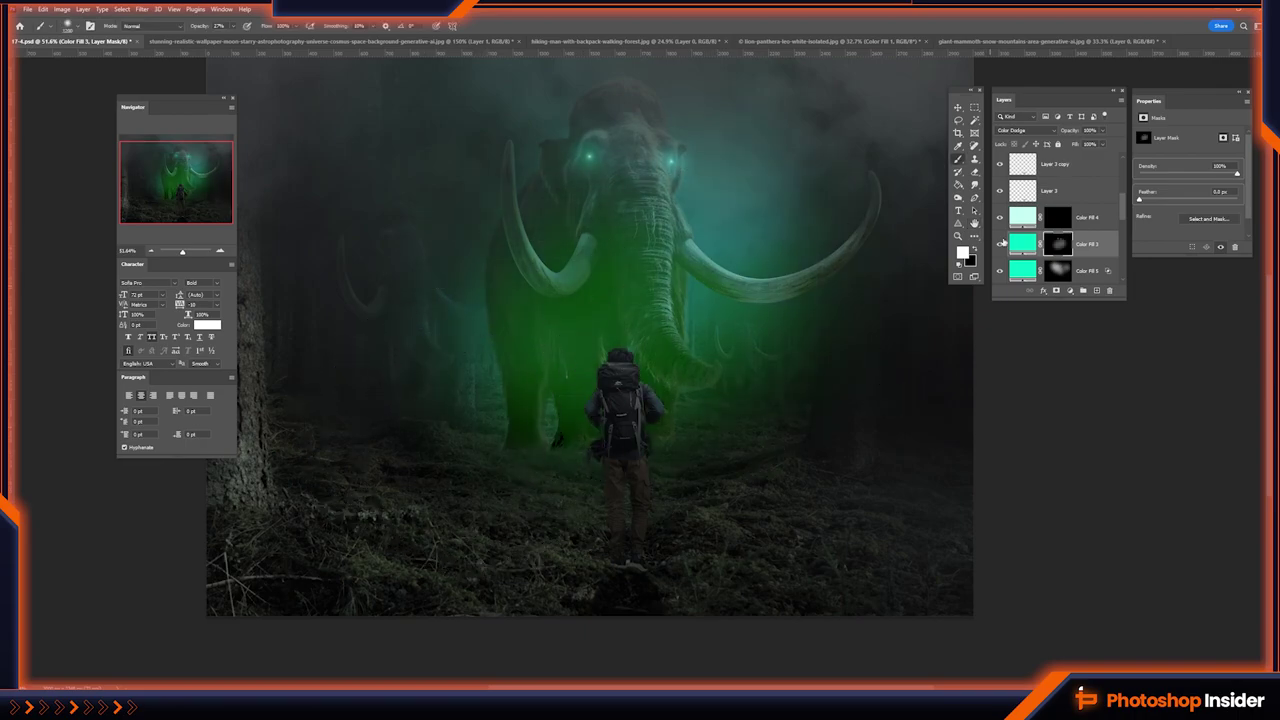
left_click(1000, 243)
left_click(1020, 130)
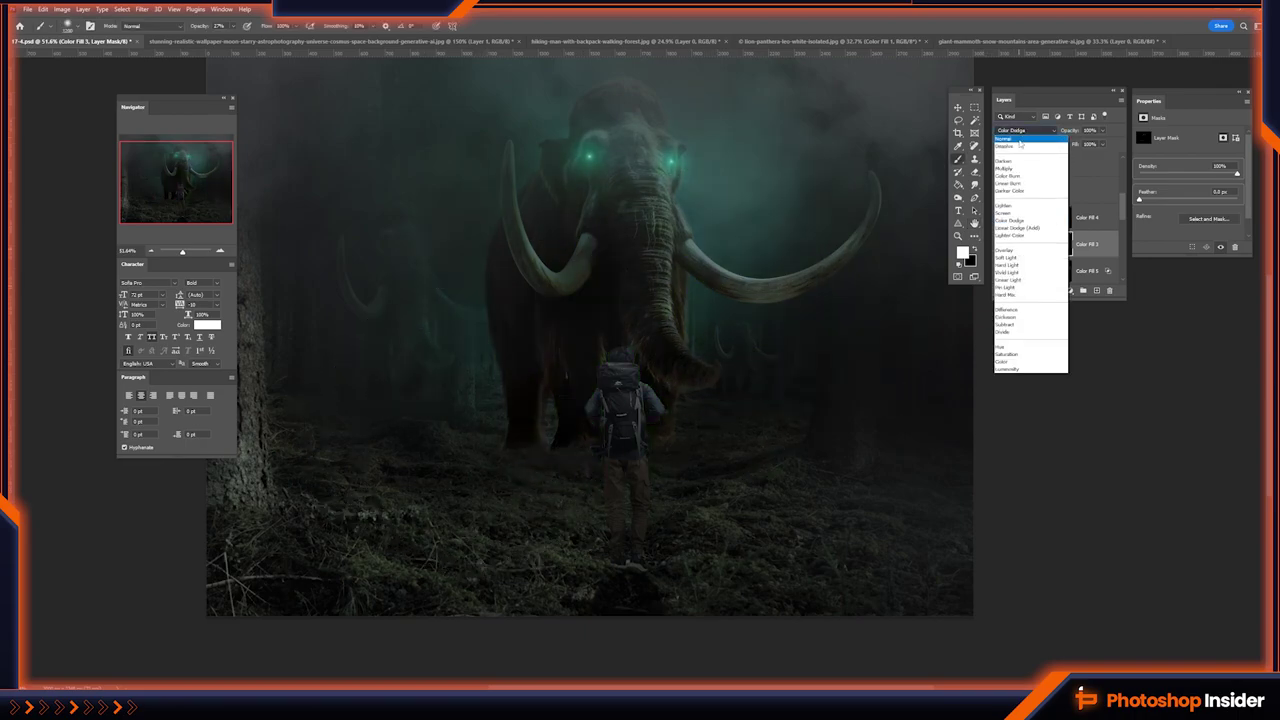
left_click(1017, 228)
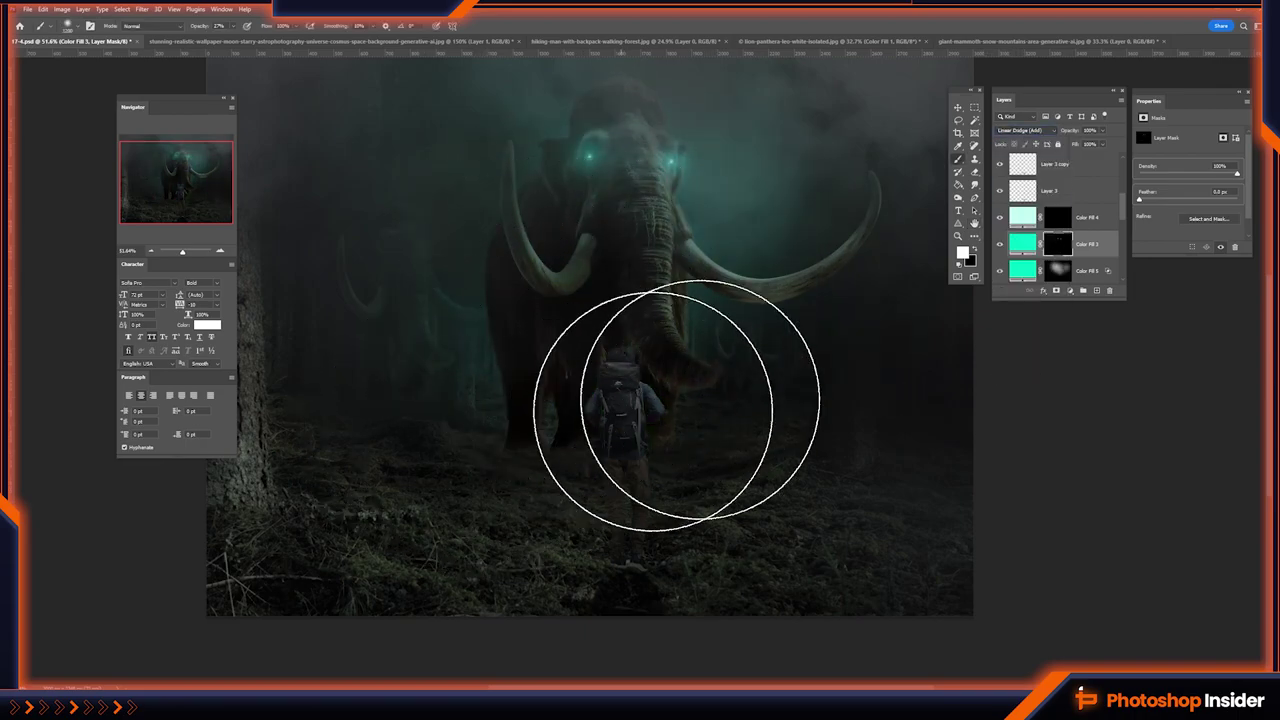
mouse_move(791, 261)
left_mouse_down()
mouse_move(663, 303)
mouse_move(736, 259)
mouse_move(743, 314)
left_mouse_up()
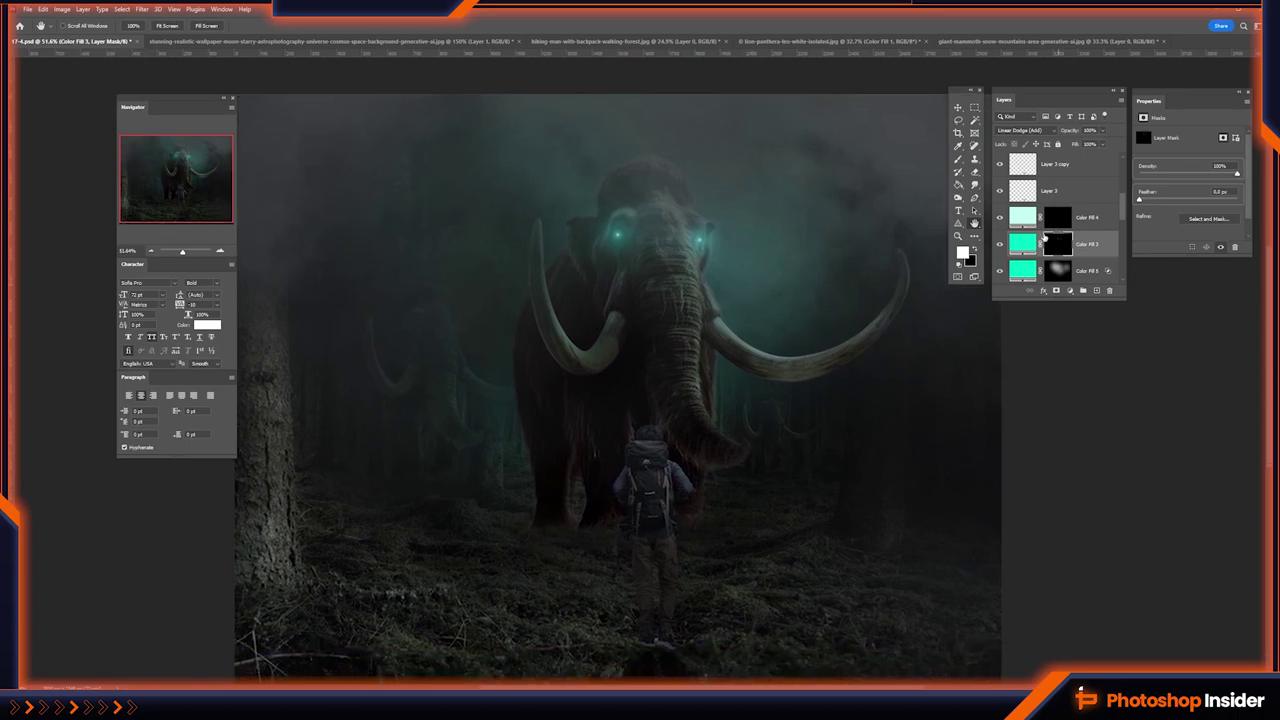
- Add a teal Solid Color fill with an inverted mask in Linear Dodge (Add)
double_click(1022, 243)
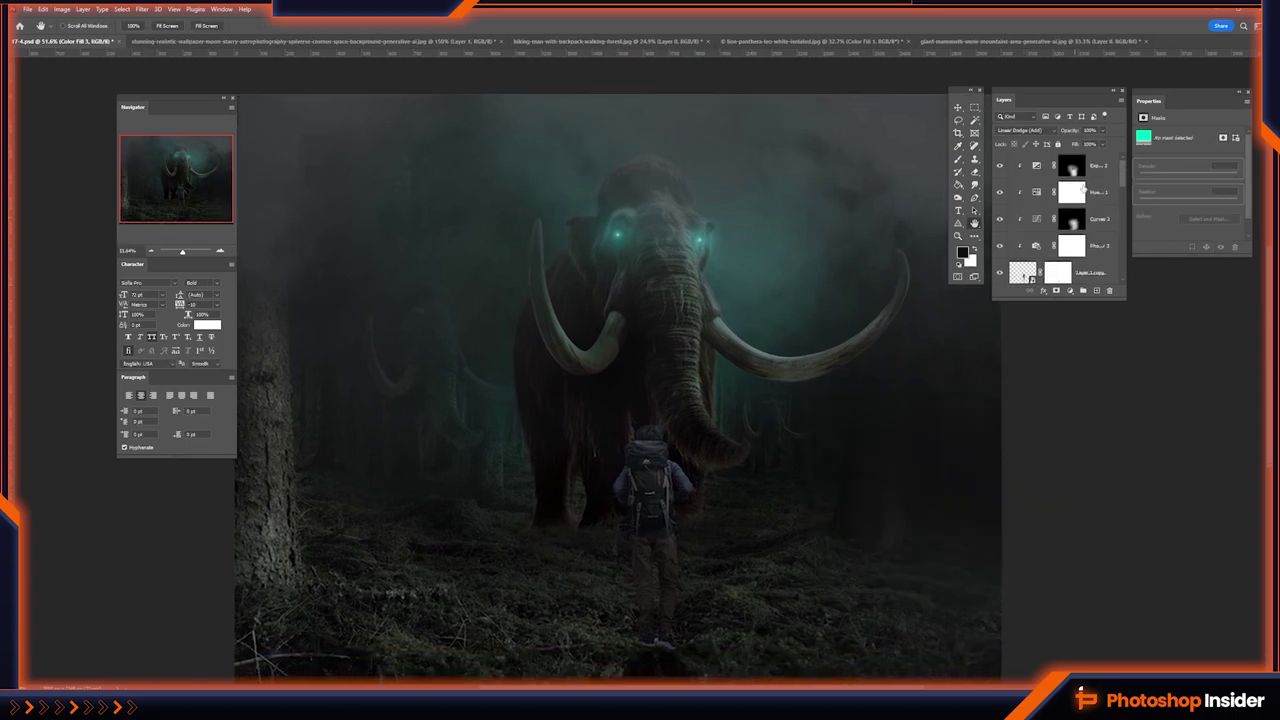
left_click(1072, 293)
left_click(1077, 309)
key("Return")
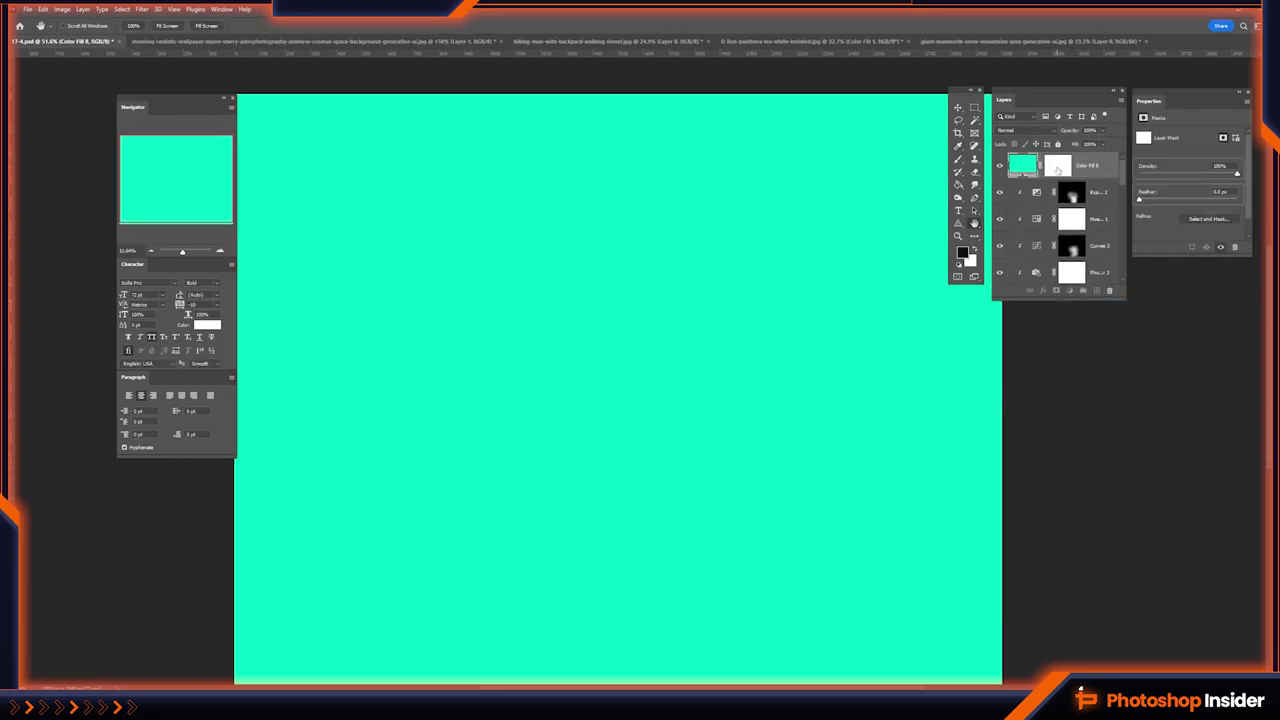
key("ctrl+i")
left_click(1025, 130)
left_click(1030, 187)
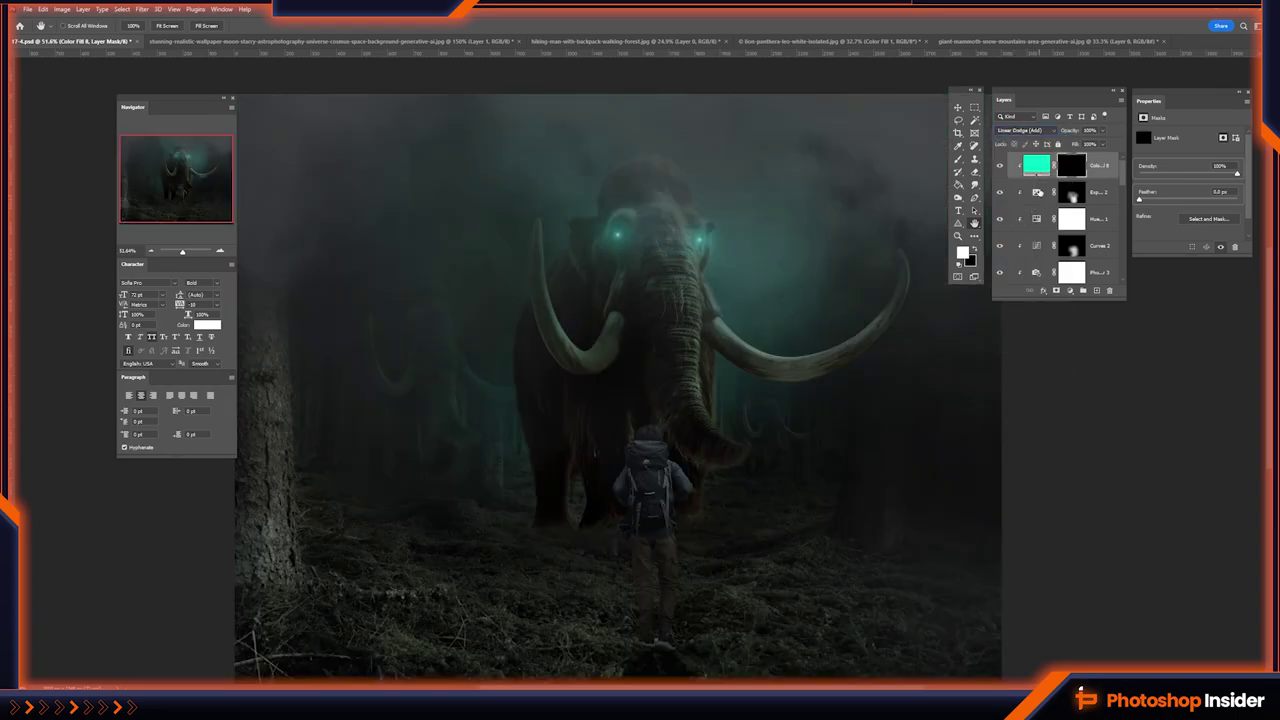
- With the Brush, work around the hiker's hood, shoulders, arms and lower backpack
scroll(655, 480, "up", 6)
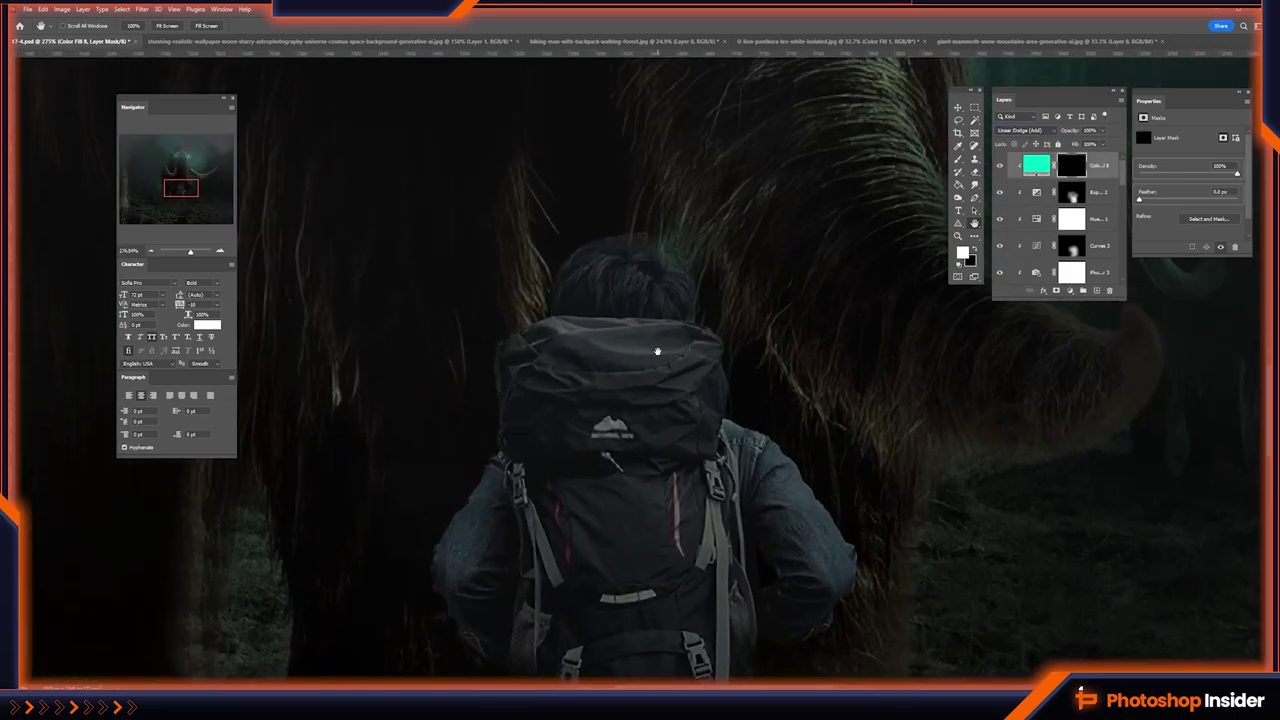
key("b")
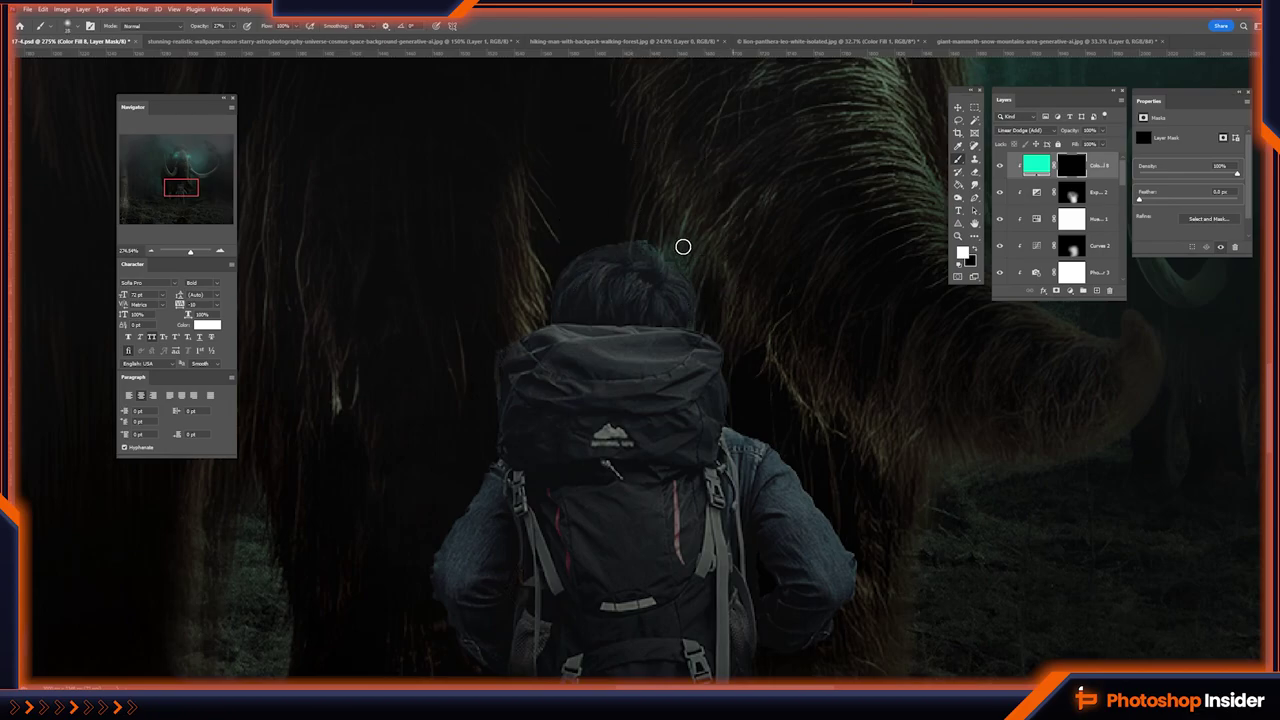
scroll(735, 351, "up", 3)
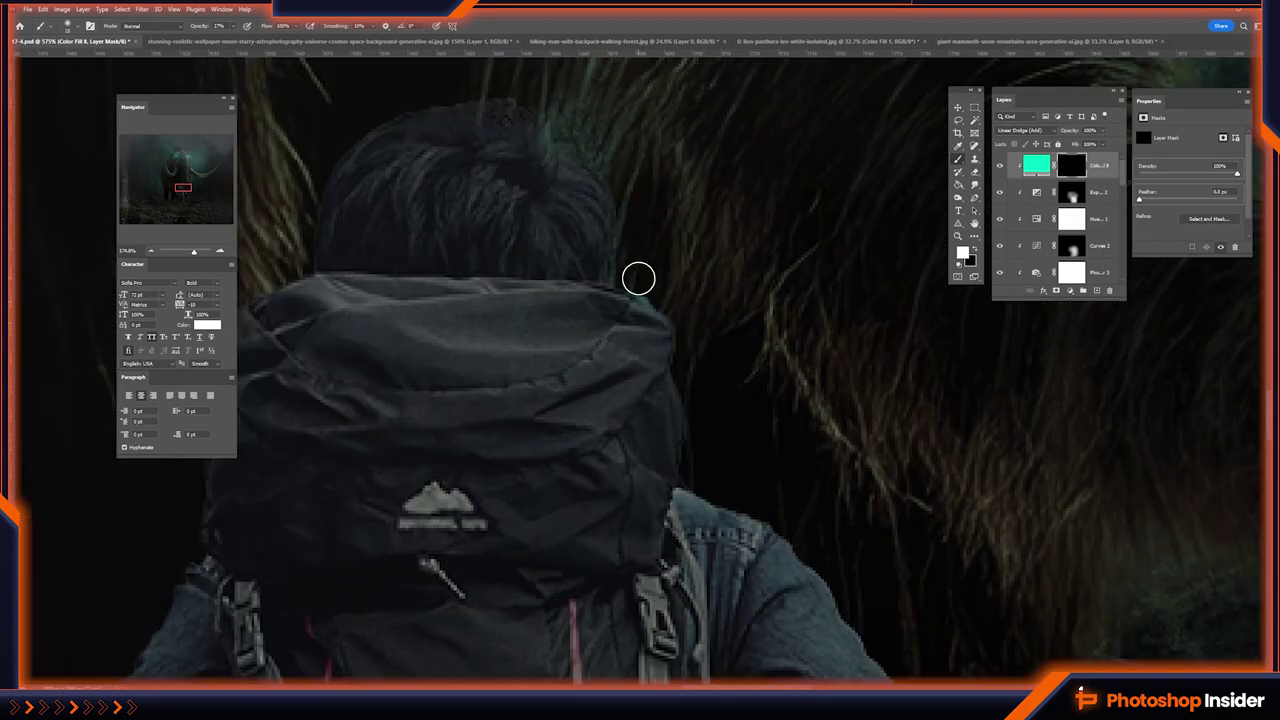
left_click_drag(748, 476, 632, 336)
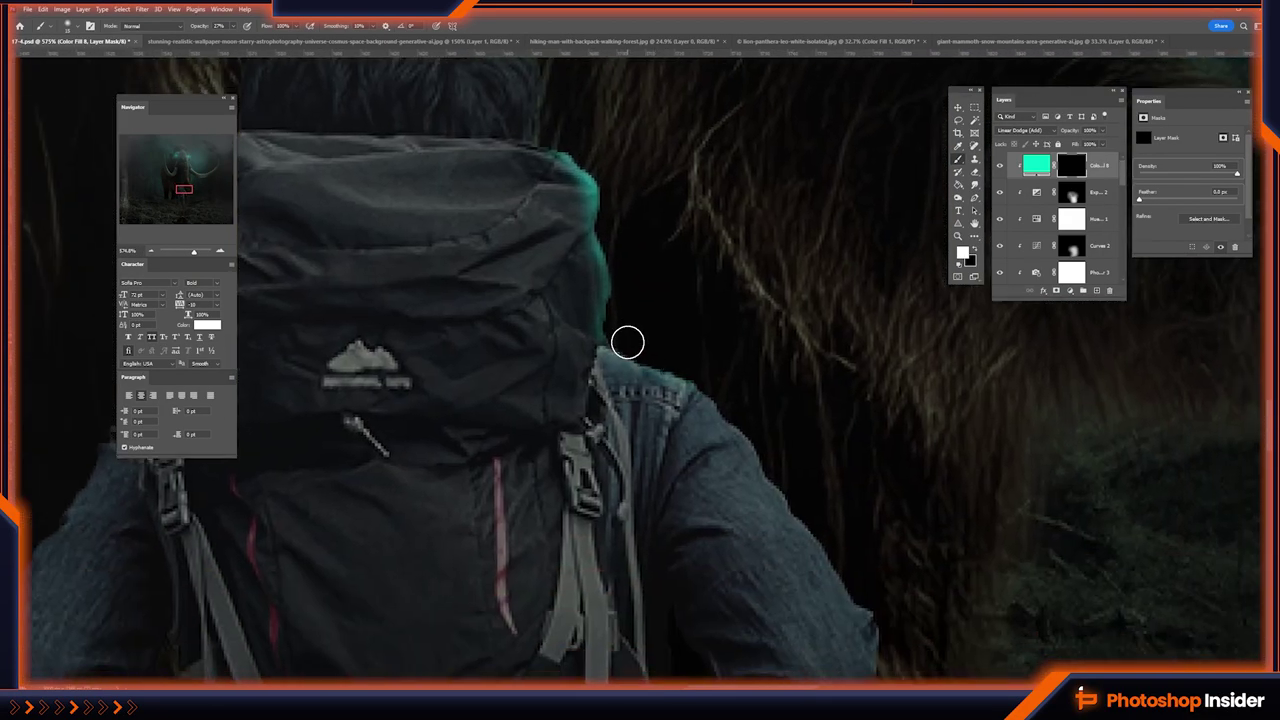
left_click_drag(728, 385, 674, 248)
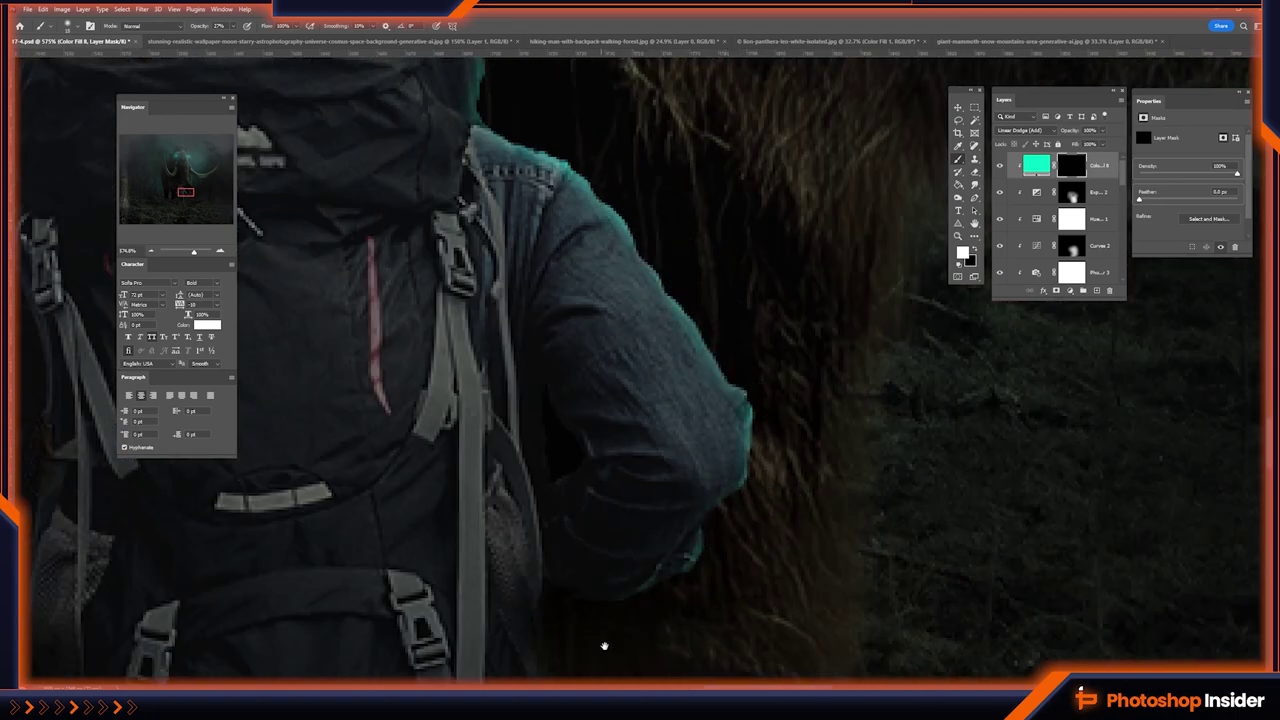
left_click_drag(601, 651, 738, 354)
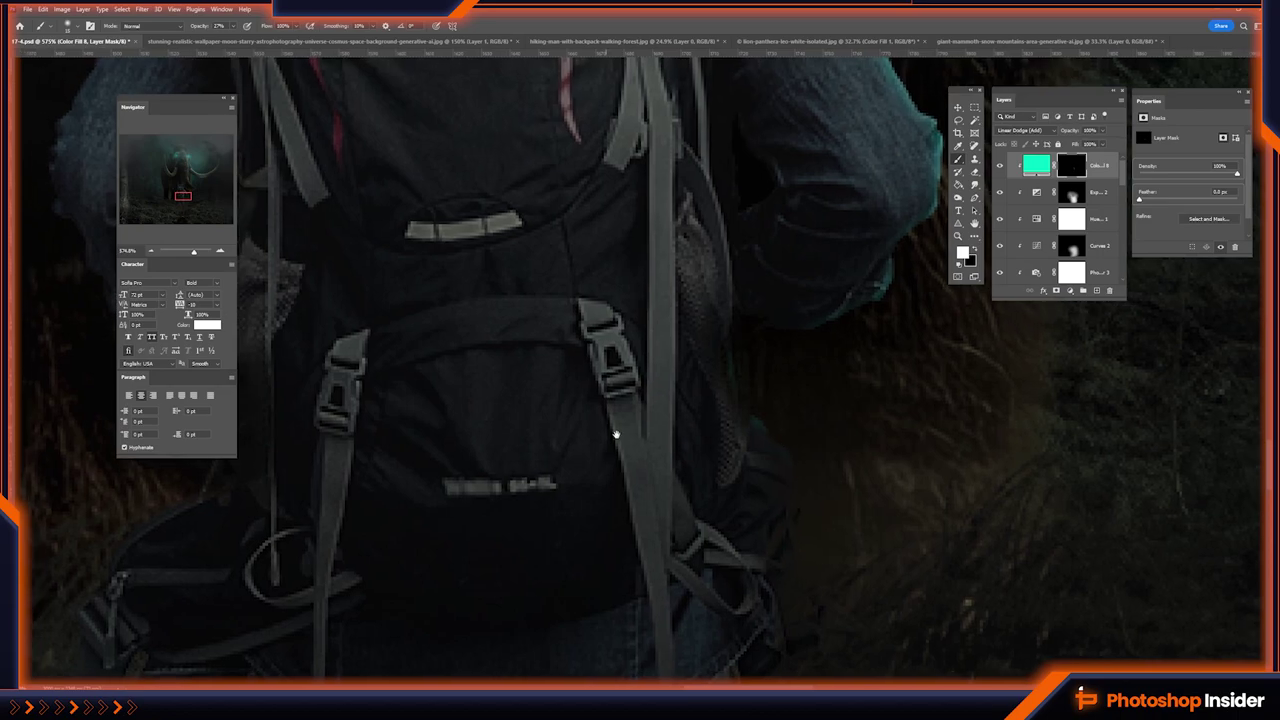
left_click_drag(614, 428, 777, 474)
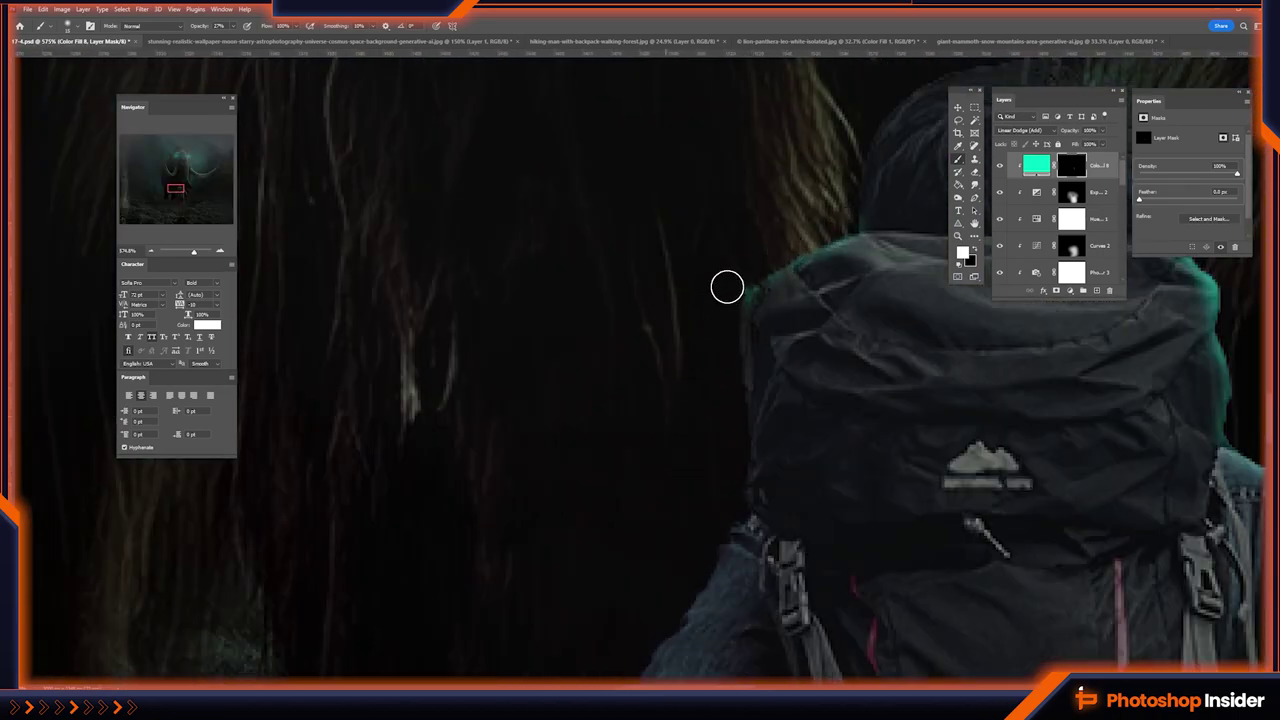
left_click_drag(728, 507, 711, 249)
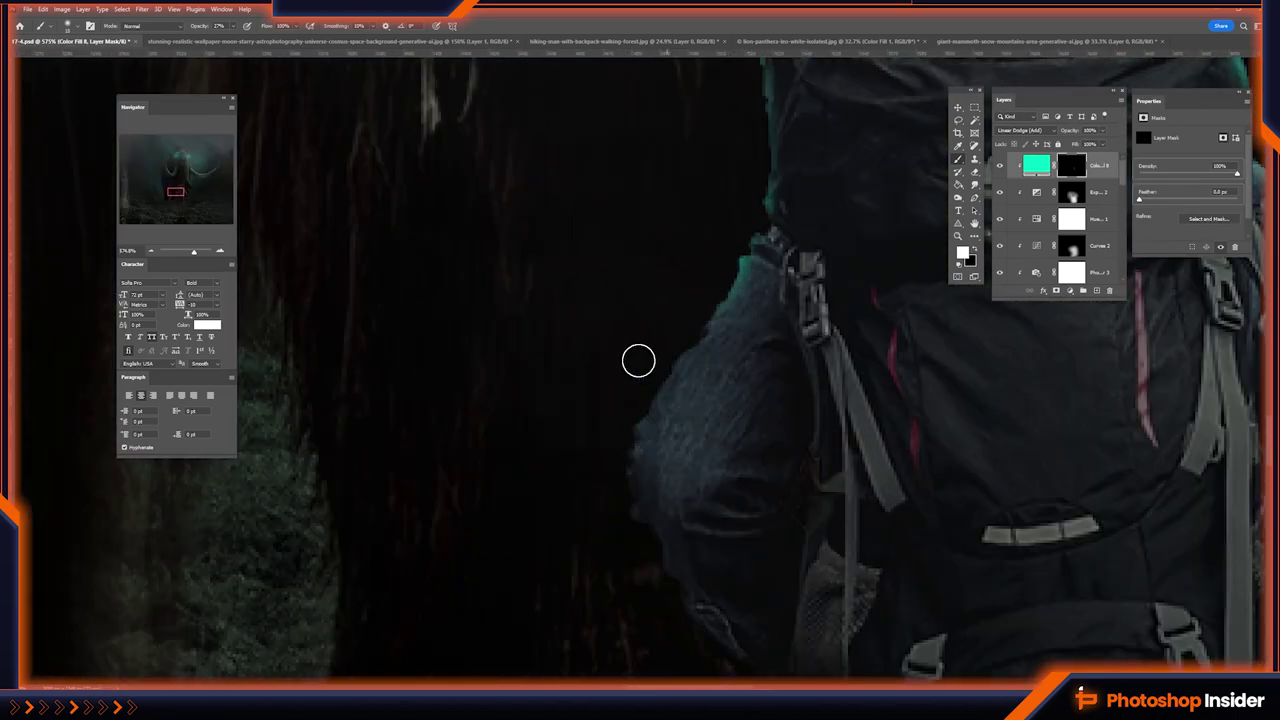
left_click_drag(628, 387, 526, 268)
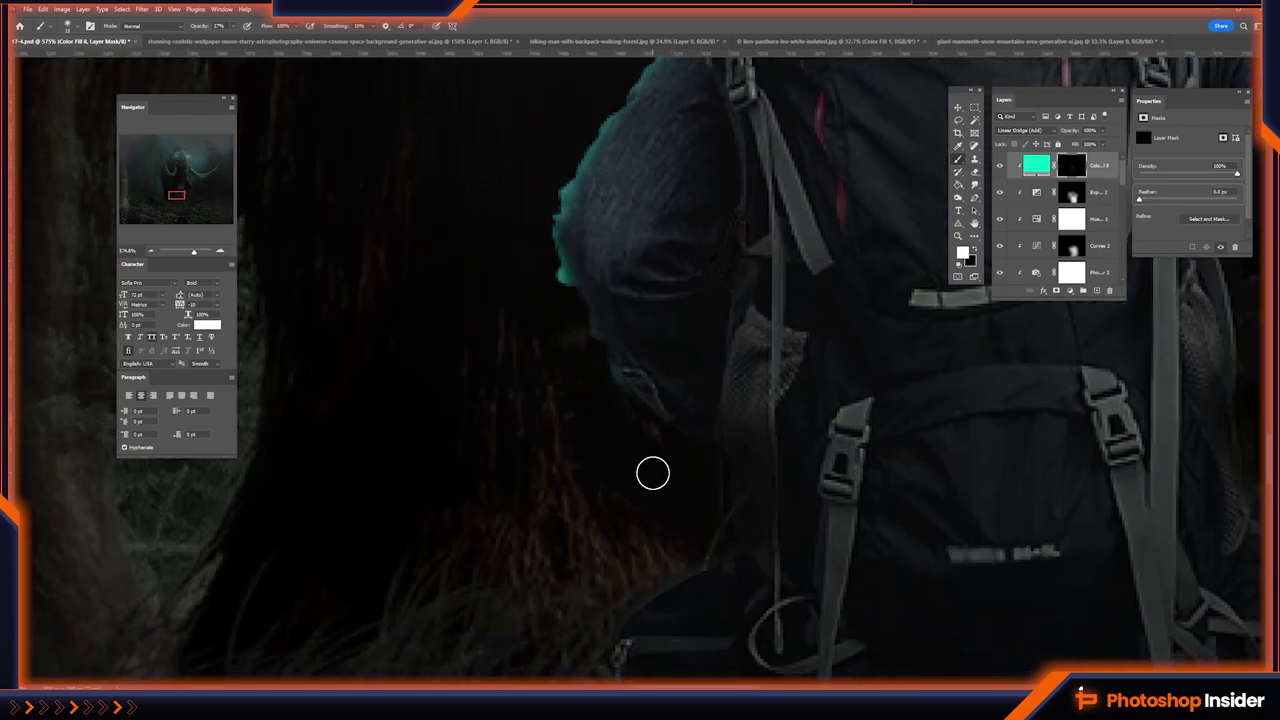
left_click_drag(590, 353, 811, 298)
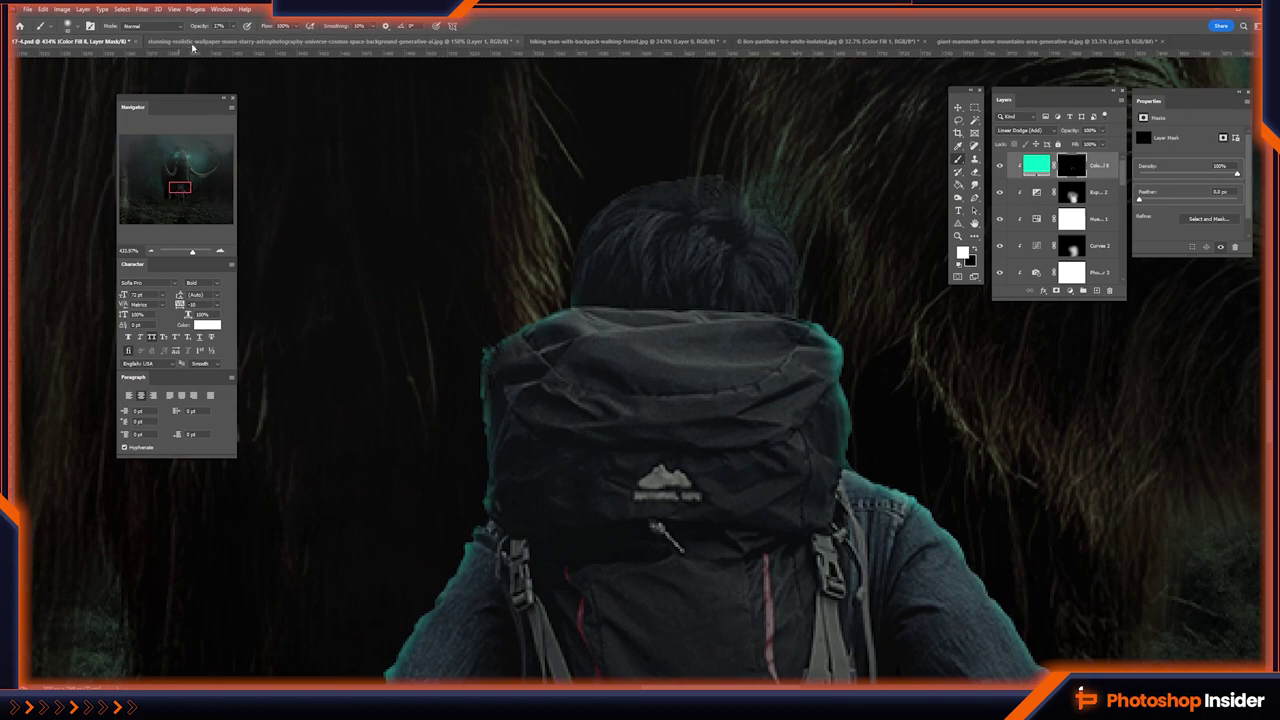
- Try a faint teal glow over the hiker's head and hood, then remove it
key("bracketright")
key("bracketright")
left_click_drag(663, 337, 670, 330)
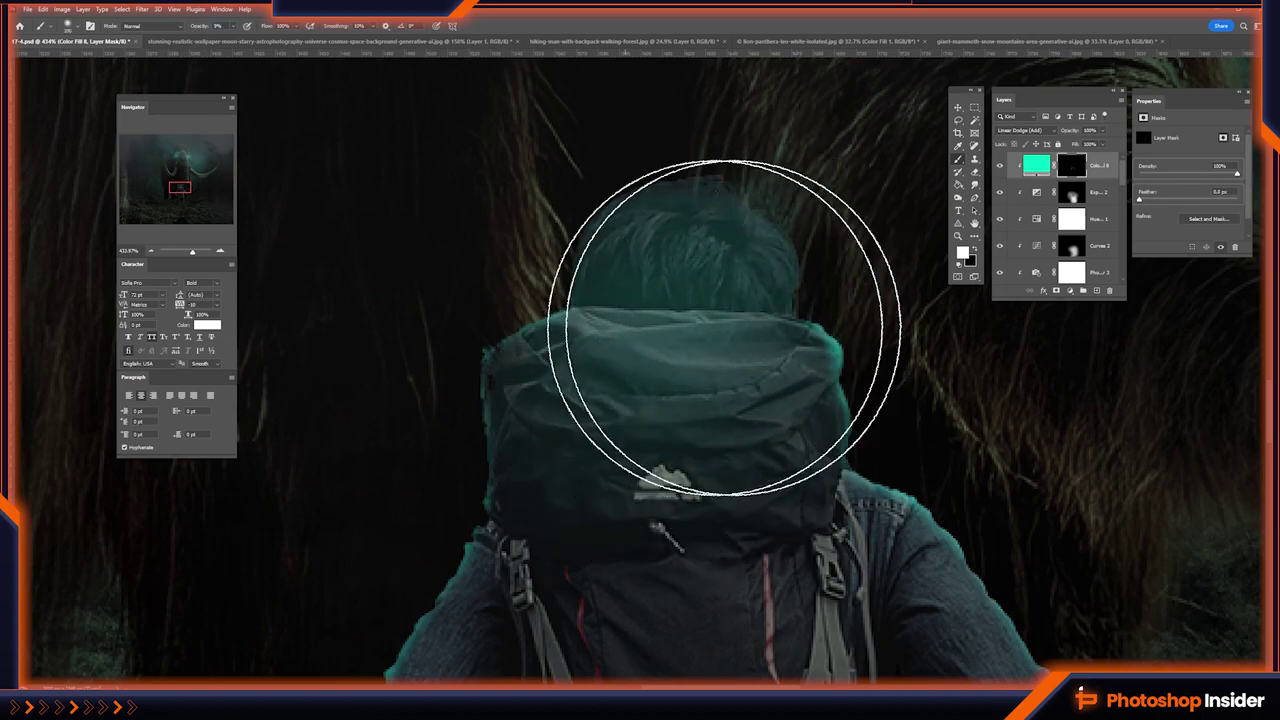
key("bracketleft")
key("bracketleft")
key("bracketleft")
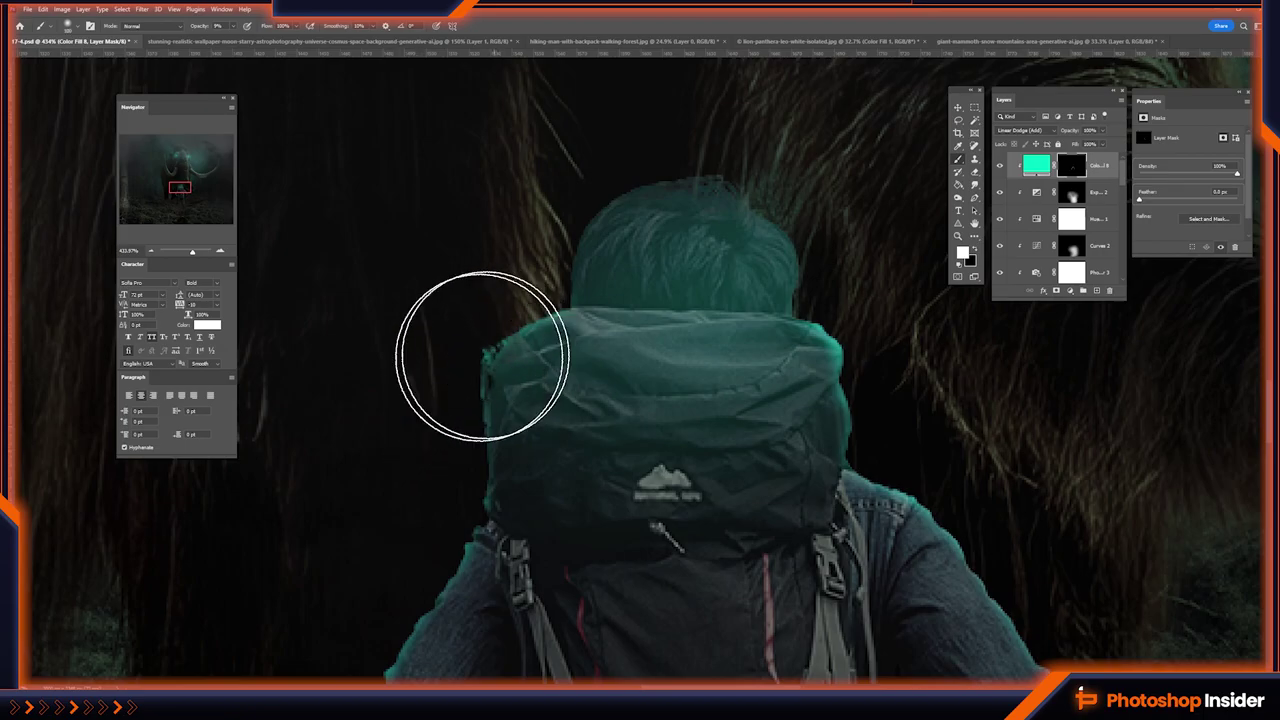
scroll(480, 371, "down", 10)
scroll(648, 333, "up", 6)
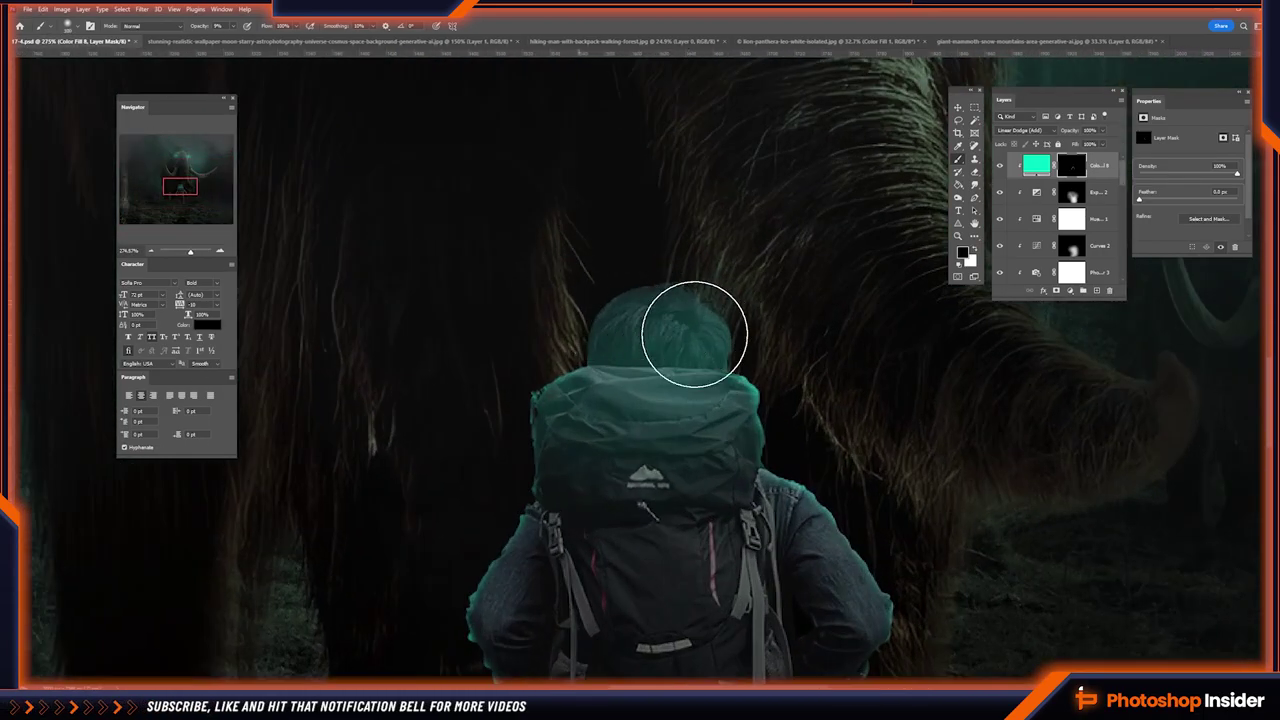
left_click_drag(193, 25, 540, 316)
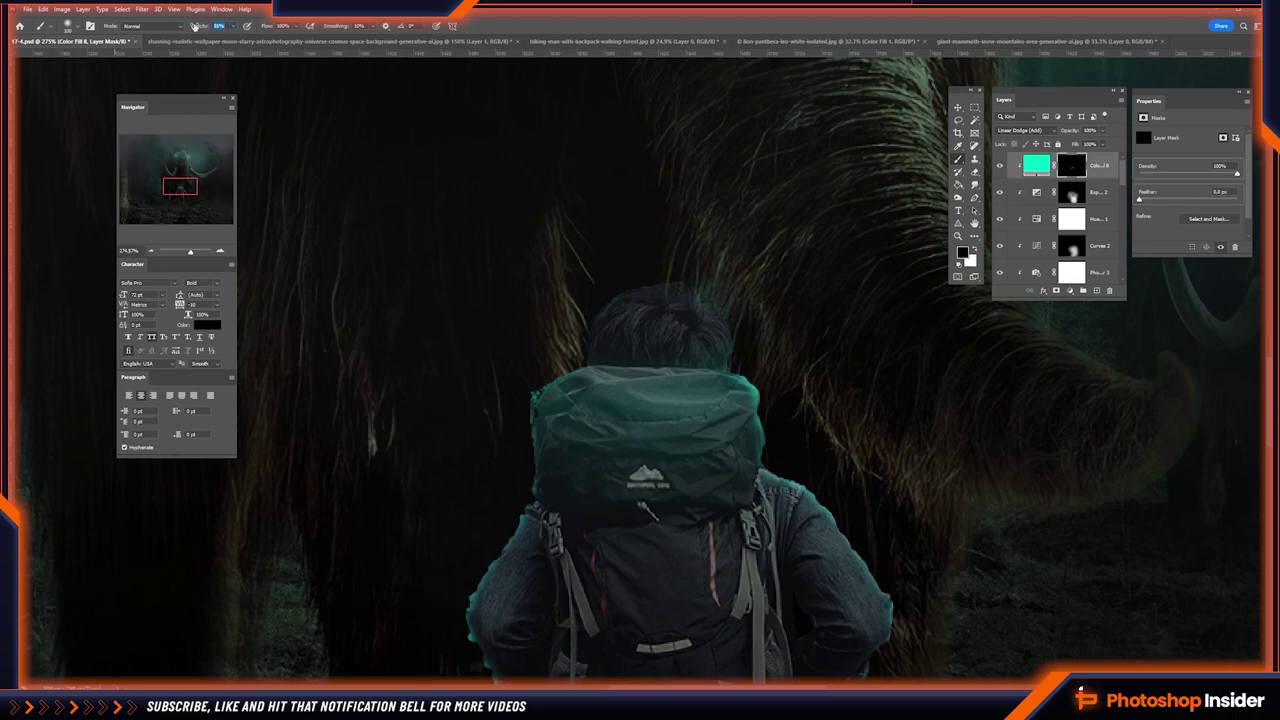
- Limit the rim light with Blend If settings in the fill layer's Blending Options
right_click(1036, 162)
left_click(843, 350)
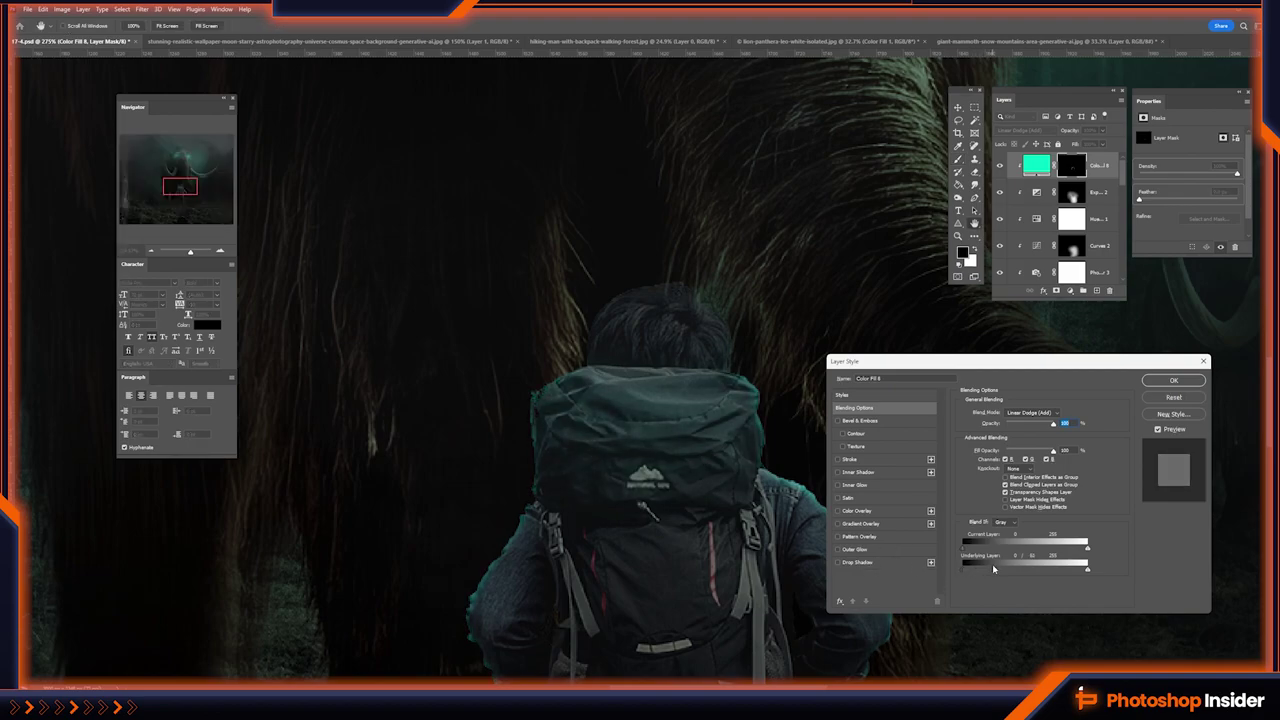
key("Return")
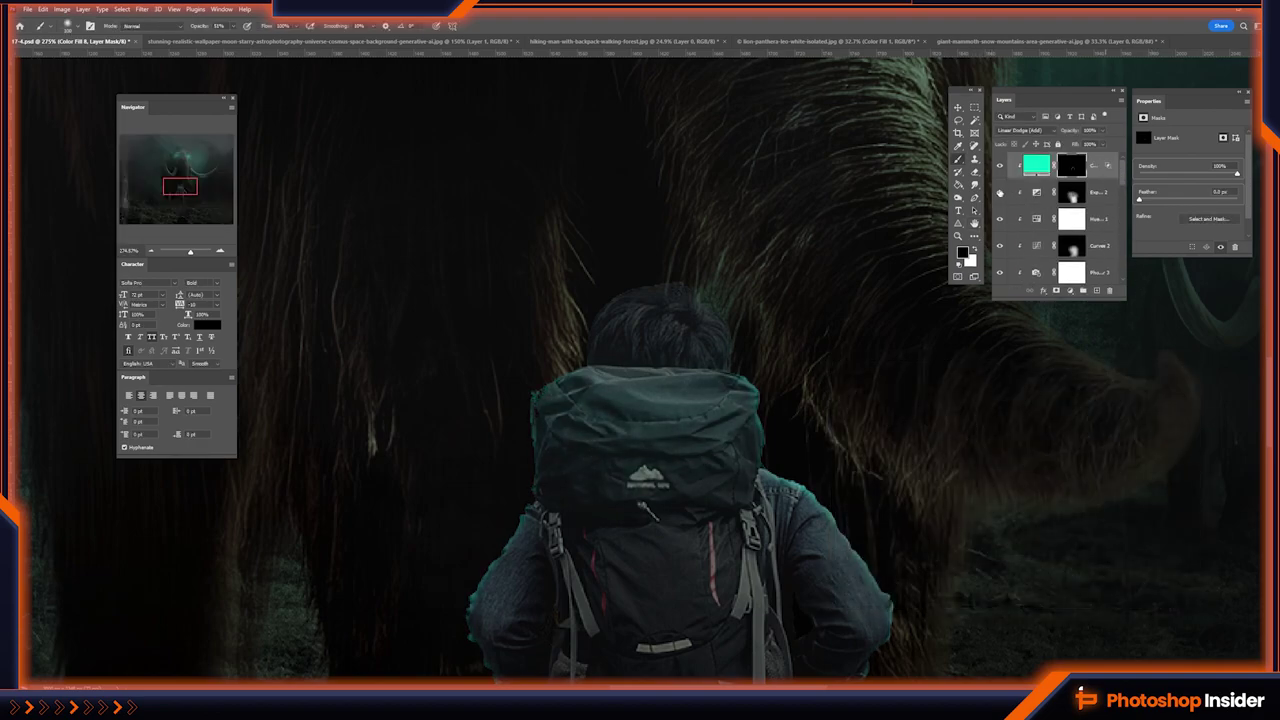
key("alt+bracketleft")
- Paint white on the Exposure 2 mask to darken the area around the hiker's head
key("x")
left_click_drag(686, 329, 628, 312)
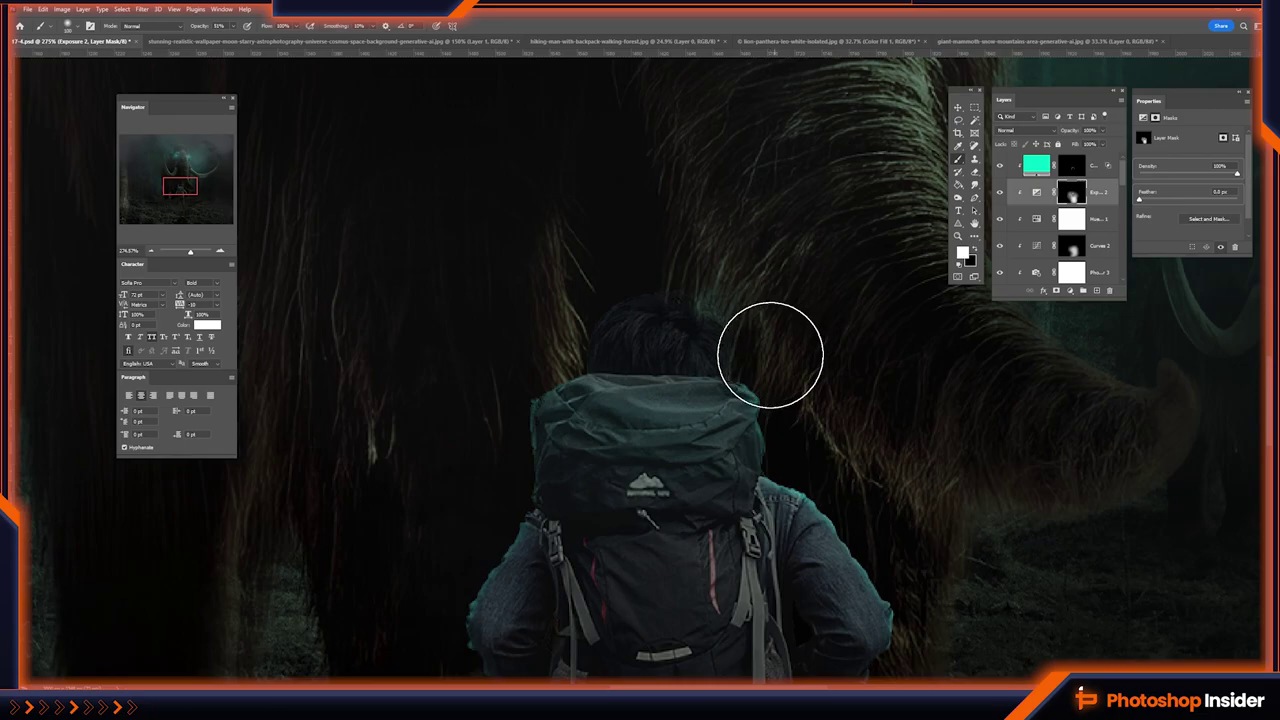
scroll(866, 443, "down", 5)
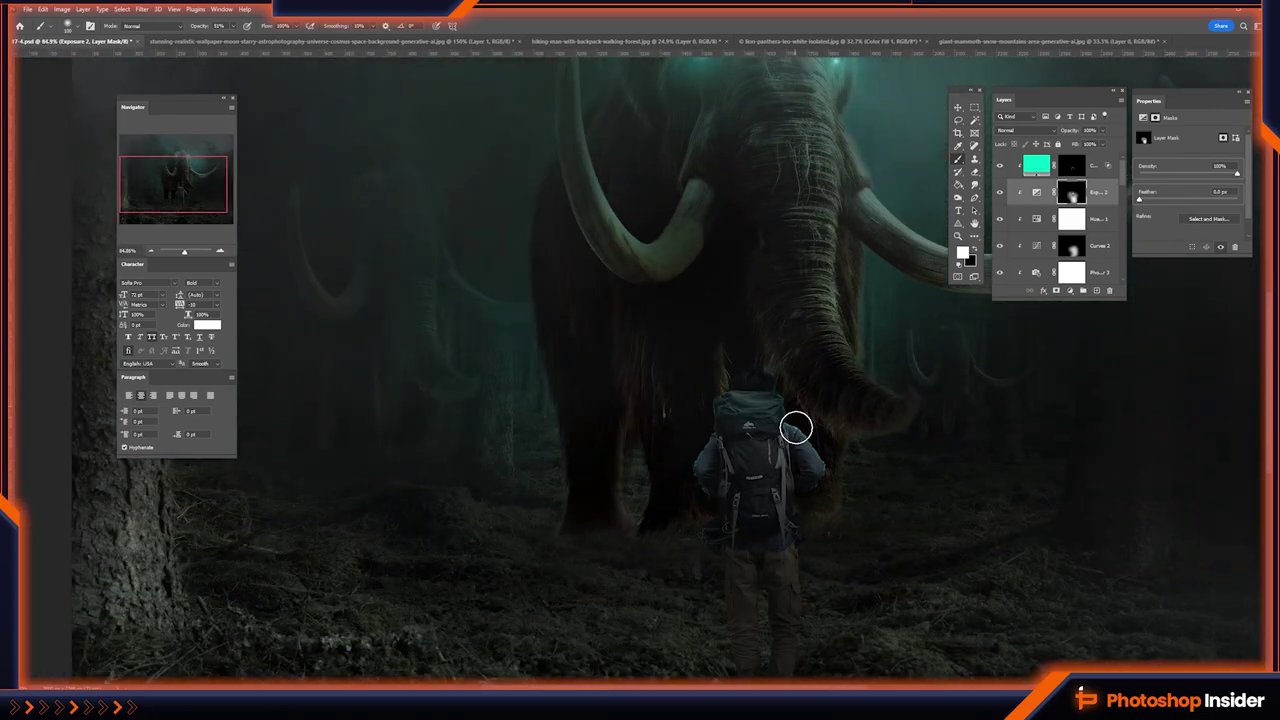
scroll(648, 346, "up", 2)
scroll(686, 429, "up", 1)
scroll(704, 373, "up", 1)
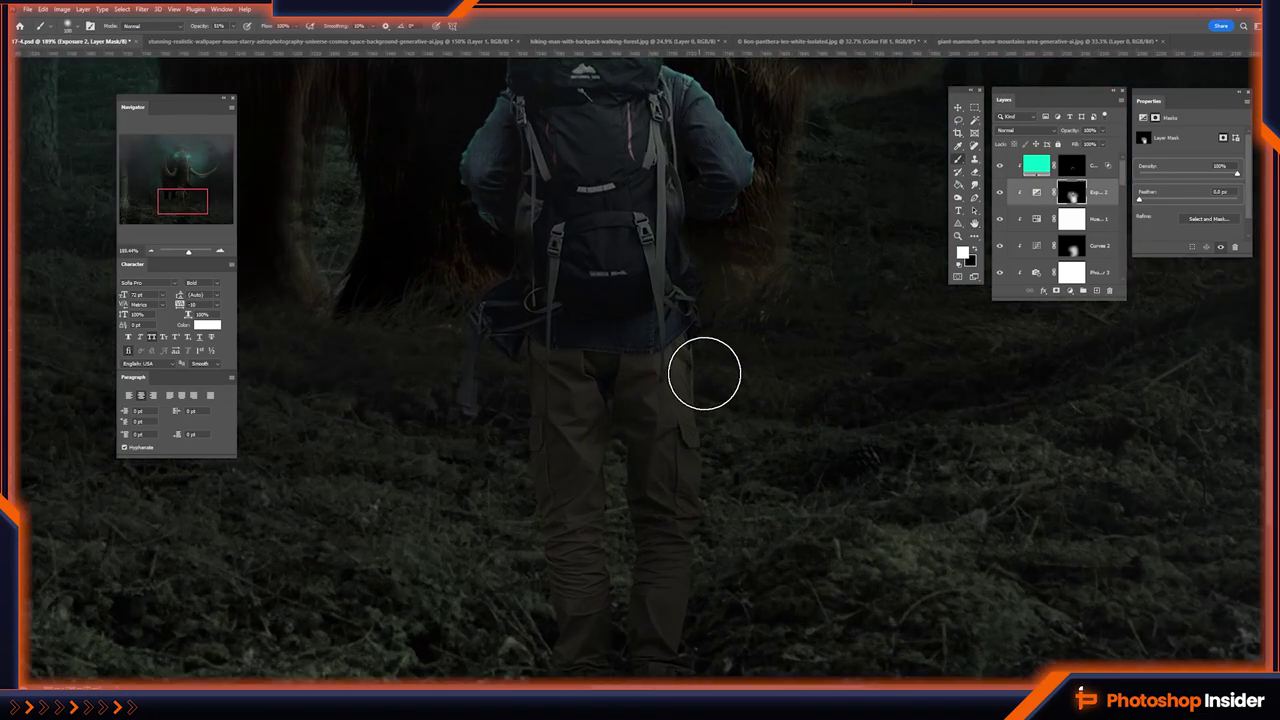
scroll(577, 607, "down", 3)
scroll(577, 607, "down", 3)
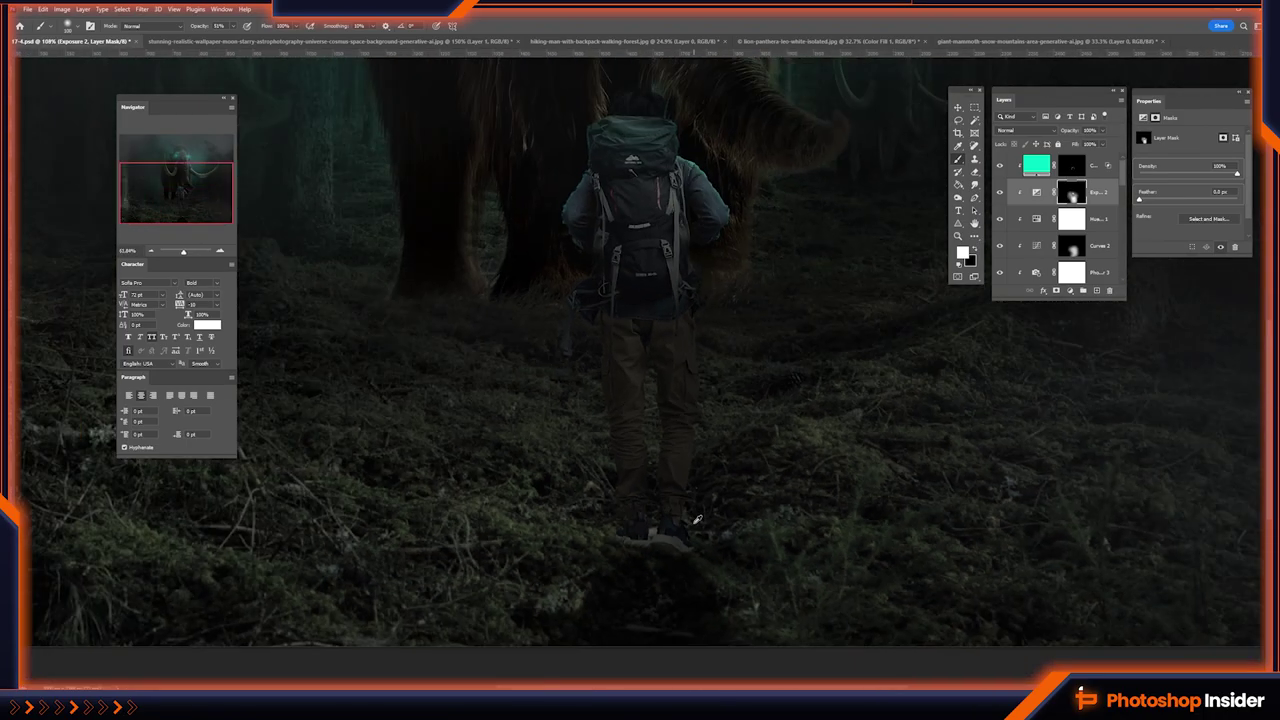
scroll(577, 607, "down", 3)
scroll(650, 500, "up", 1)
scroll(614, 417, "up", 1)
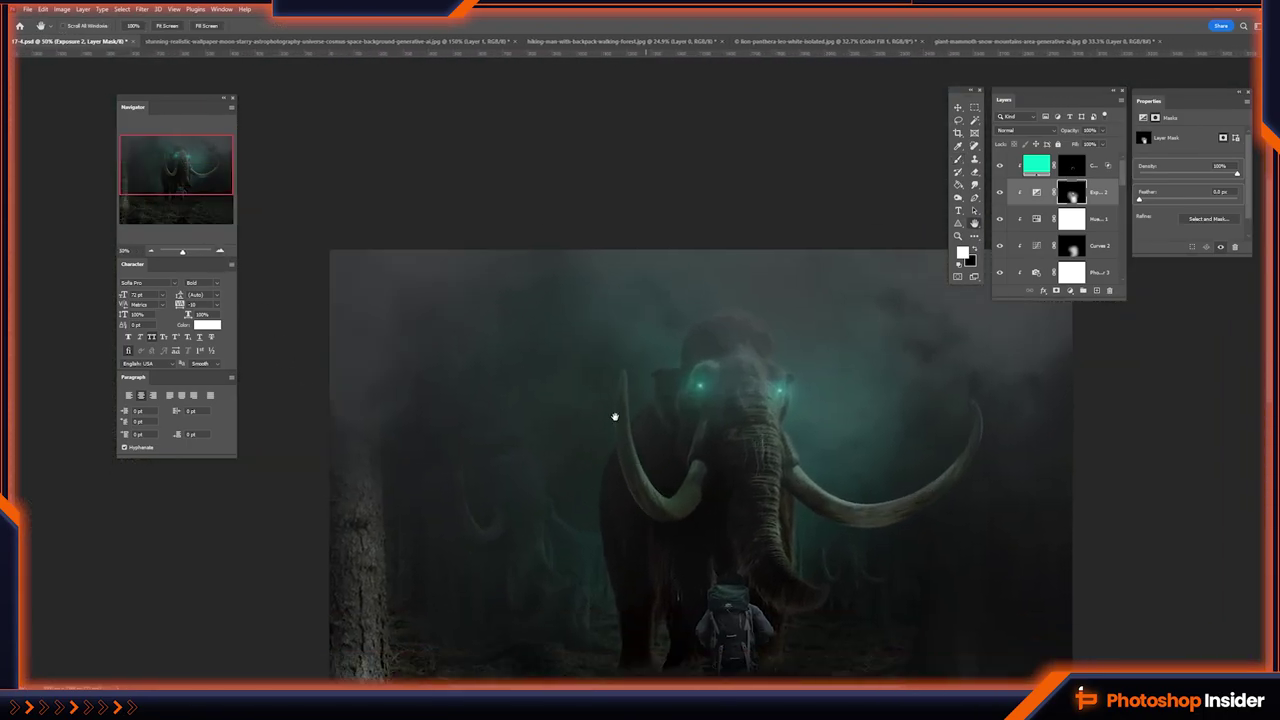
scroll(634, 455, "up", 1)
scroll(1057, 241, "up", 2)
scroll(1057, 241, "up", 2)
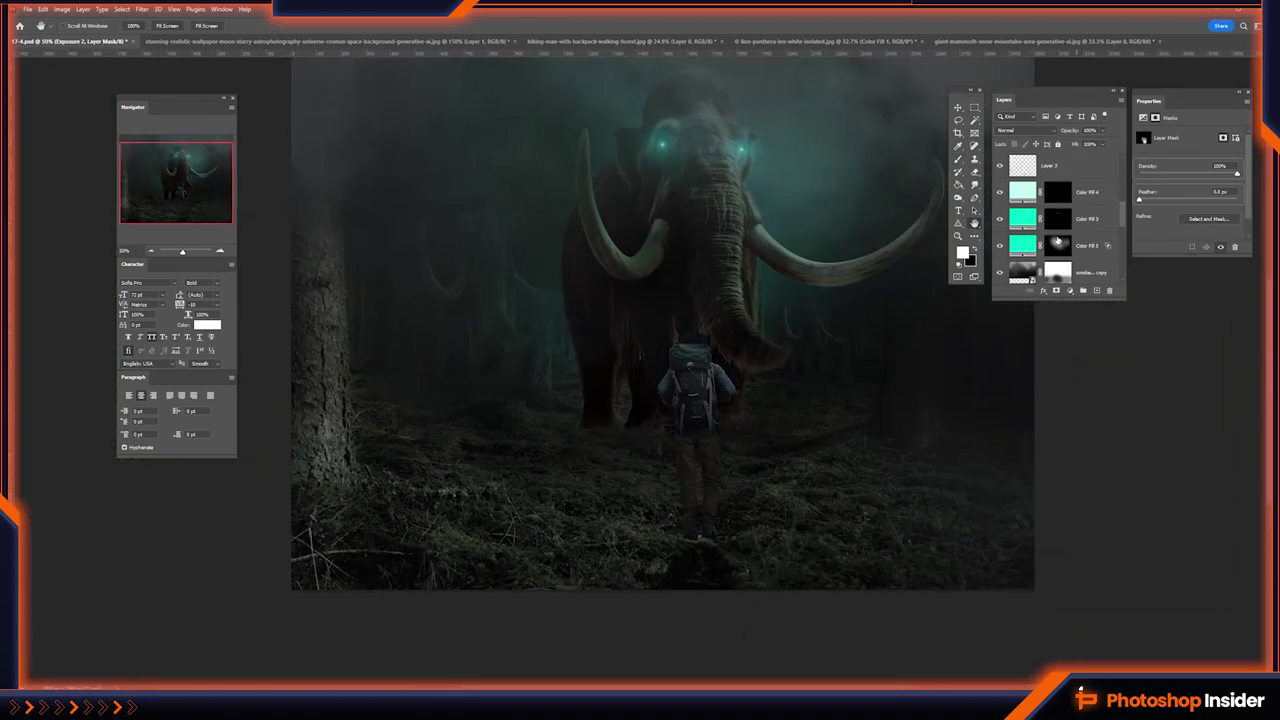
- Hide and reshow the mammoth's glow layer to compare the darkened head area
left_click(1000, 219)
left_click(1000, 219)
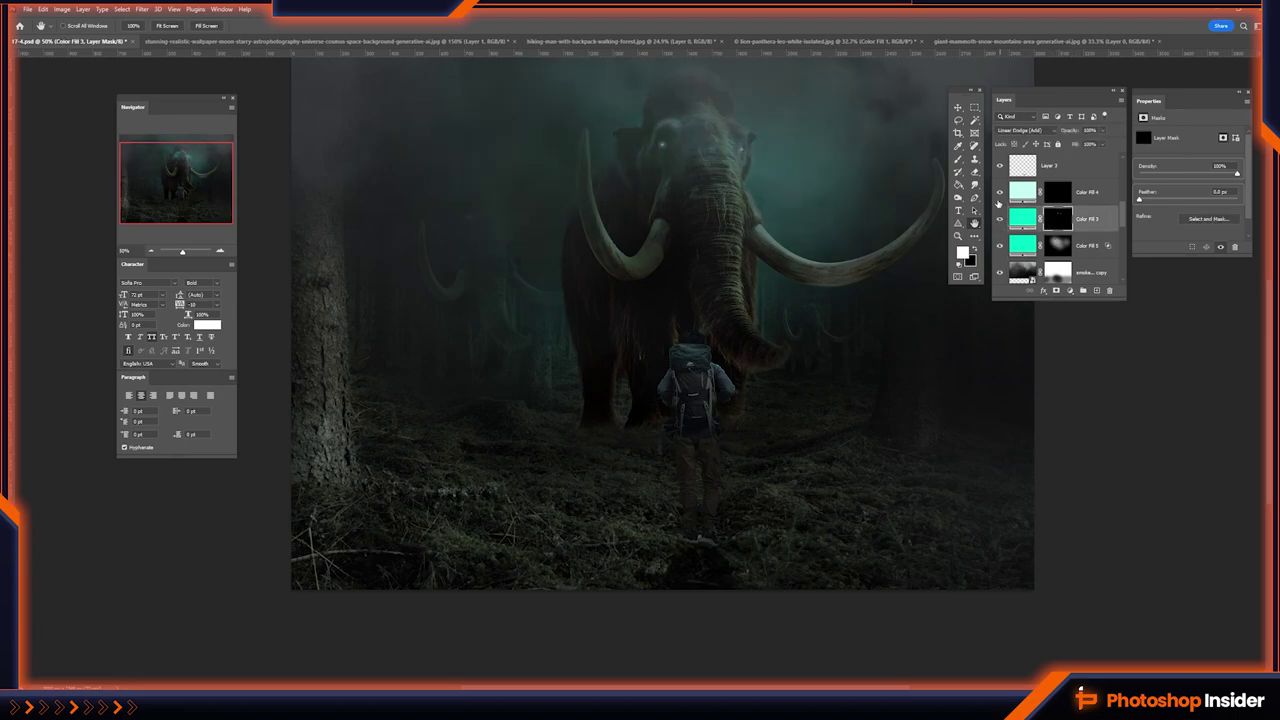
left_click_drag(734, 339, 643, 451)
scroll(1057, 230, "down", 2)
scroll(1057, 230, "down", 2)
- Try a broad teal ground glow on Color Fill 7, then undo it
left_click(1008, 204)
key("bracketright")
key("bracketright")
key("bracketright")
left_click_drag(594, 491, 640, 560)
key("ctrl+z")
key("ctrl+z")
key("ctrl+z")
key("ctrl+z")
- Add a new teal 00ffc5 solid colour fill layer in Linear Dodge (Add) mode
key("v")
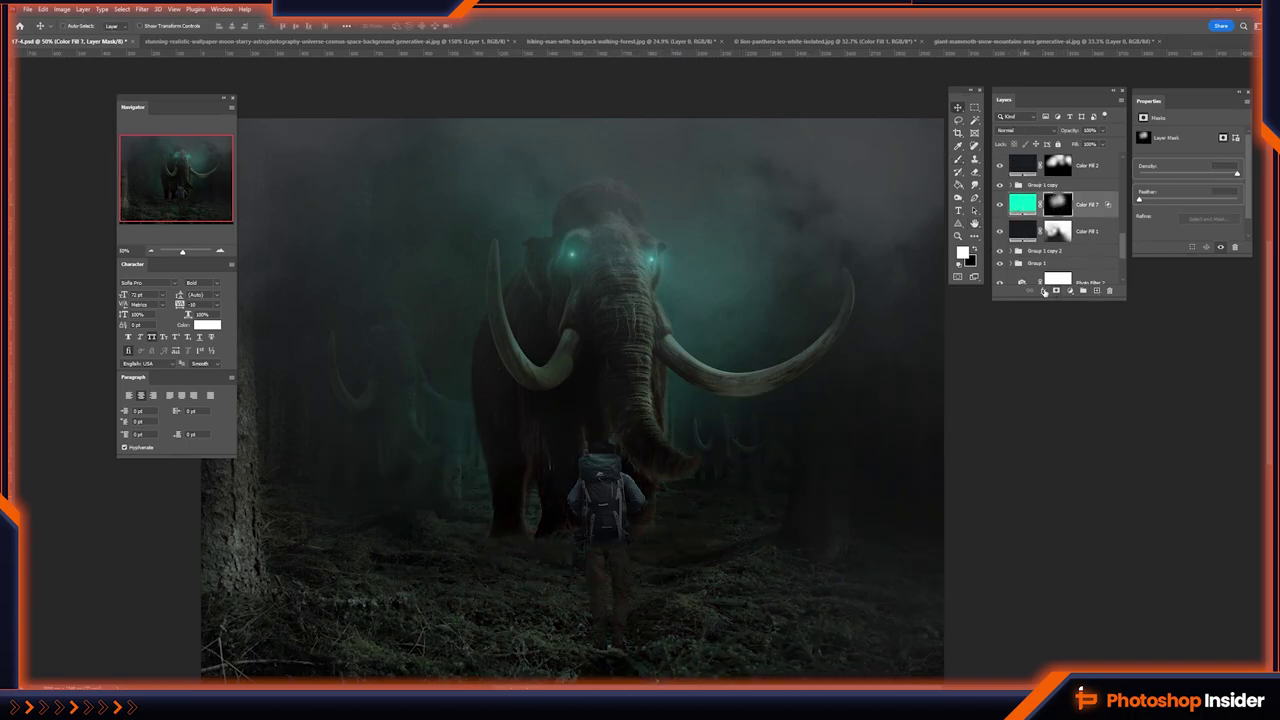
left_click(1044, 291)
left_click(1086, 297)
type("00ffc5")
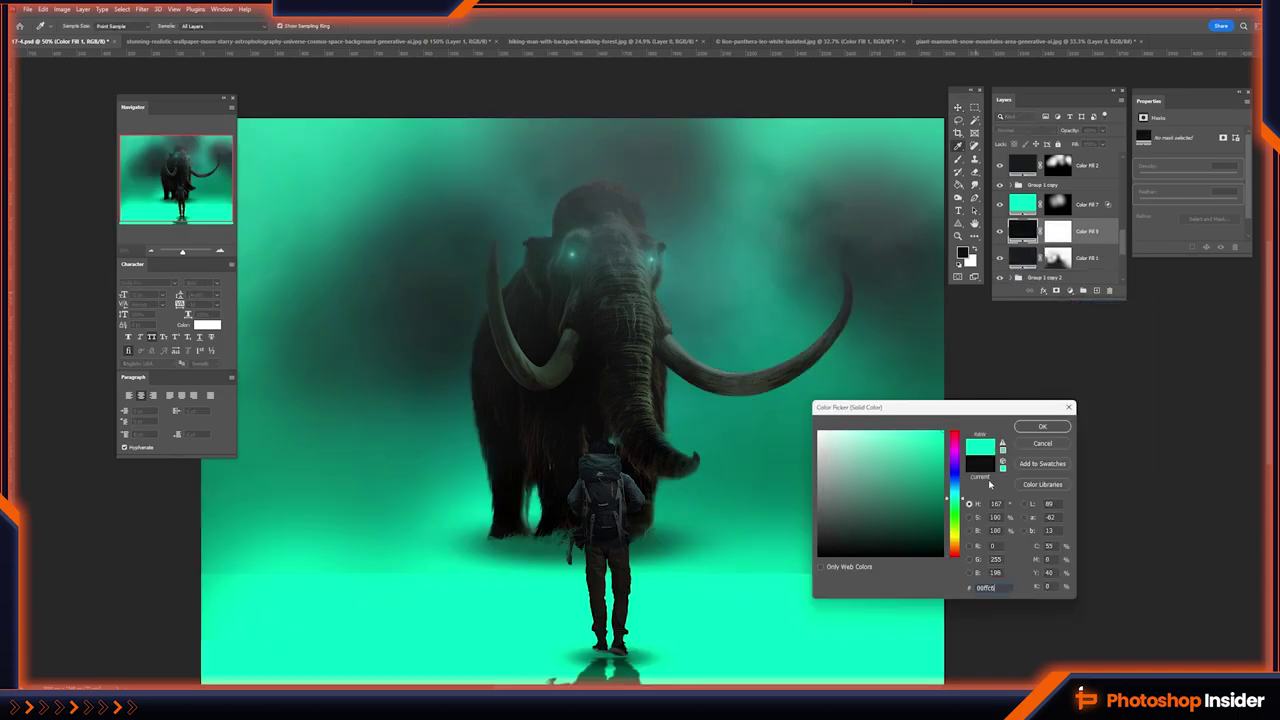
left_click(1042, 426)
left_click(1022, 130)
left_click(1025, 226)
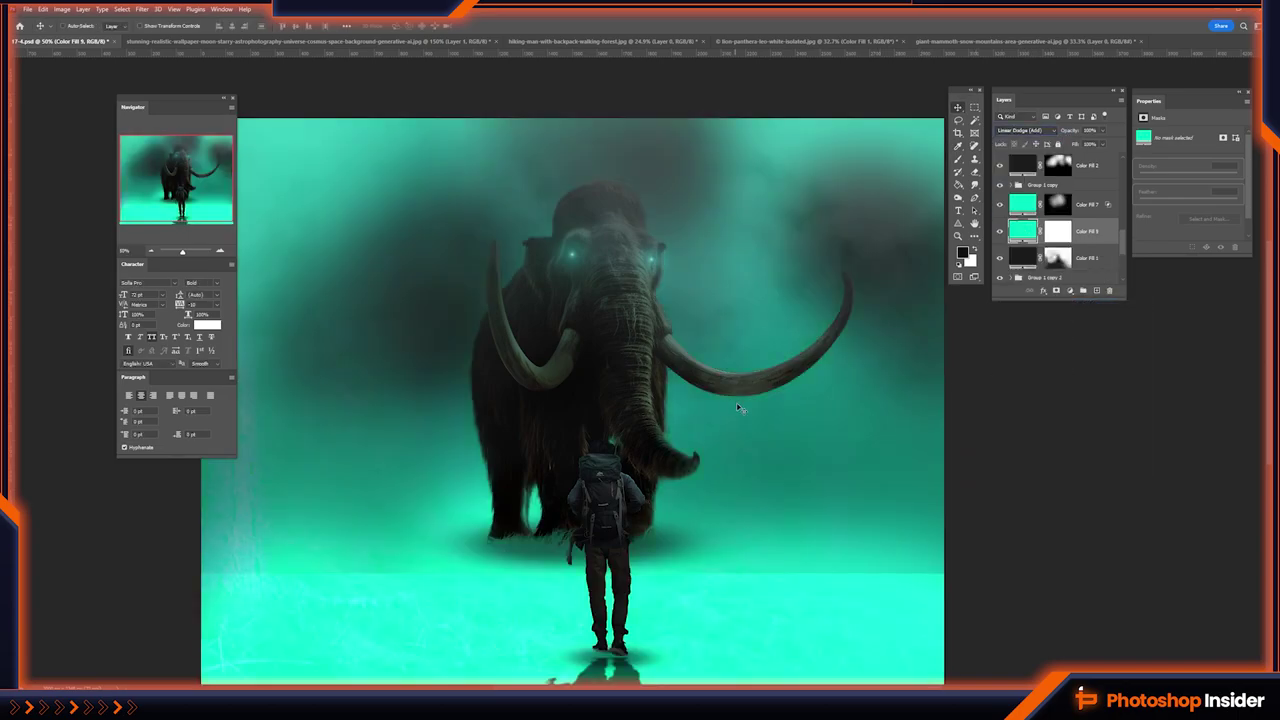
scroll(738, 407, "down", 2)
scroll(738, 407, "down", 2)
- Invert the teal fill's mask and paint white to reveal glow around the backpacker
key("ctrl+backslash")
key("x")
key("ctrl+i")
key("b")
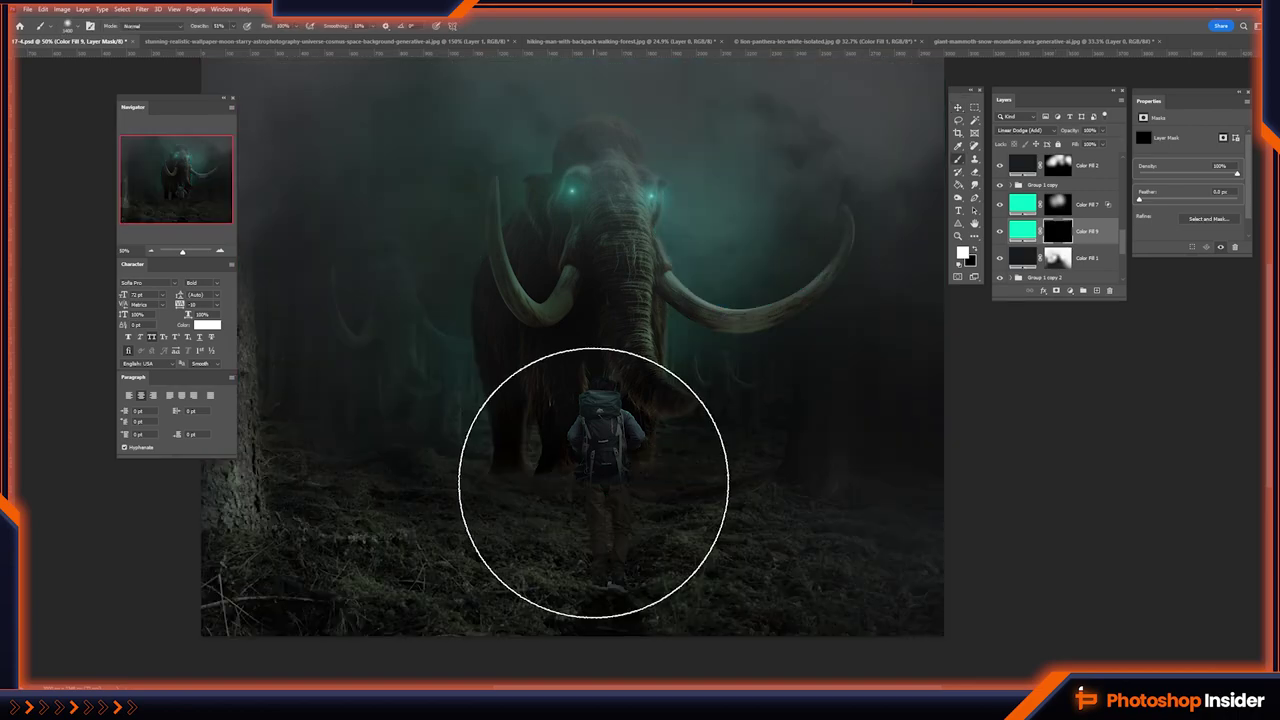
left_click(593, 483)
- Free Transform the glow into a wide flat band across the ground by the hiker
key("ctrl+t")
mouse_move(593, 200)
left_mouse_down()
mouse_move(611, 347)
mouse_move(611, 314)
left_mouse_up()
left_click_drag(646, 407, 623, 440)
left_click_drag(856, 454, 1049, 457)
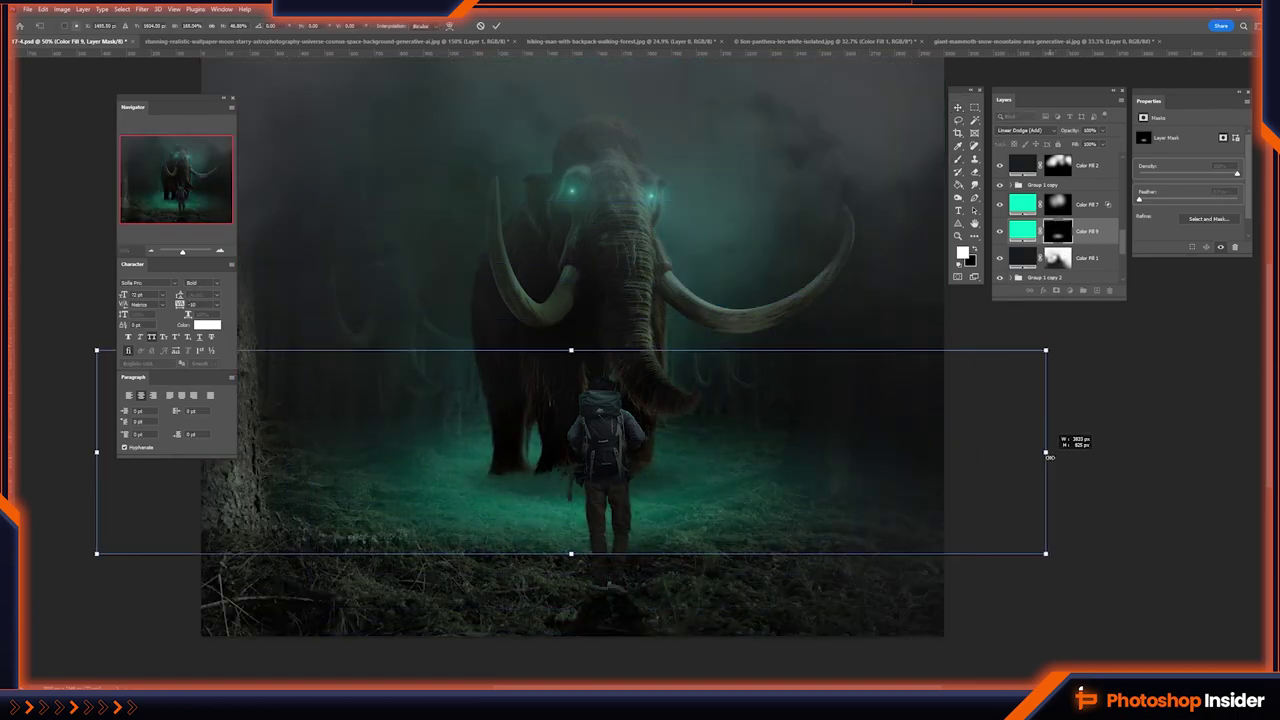
key("Return")
- Adjust Blend If Underlying Layer so the dark grass shows through the glow
right_click(1016, 227)
left_click(783, 468)
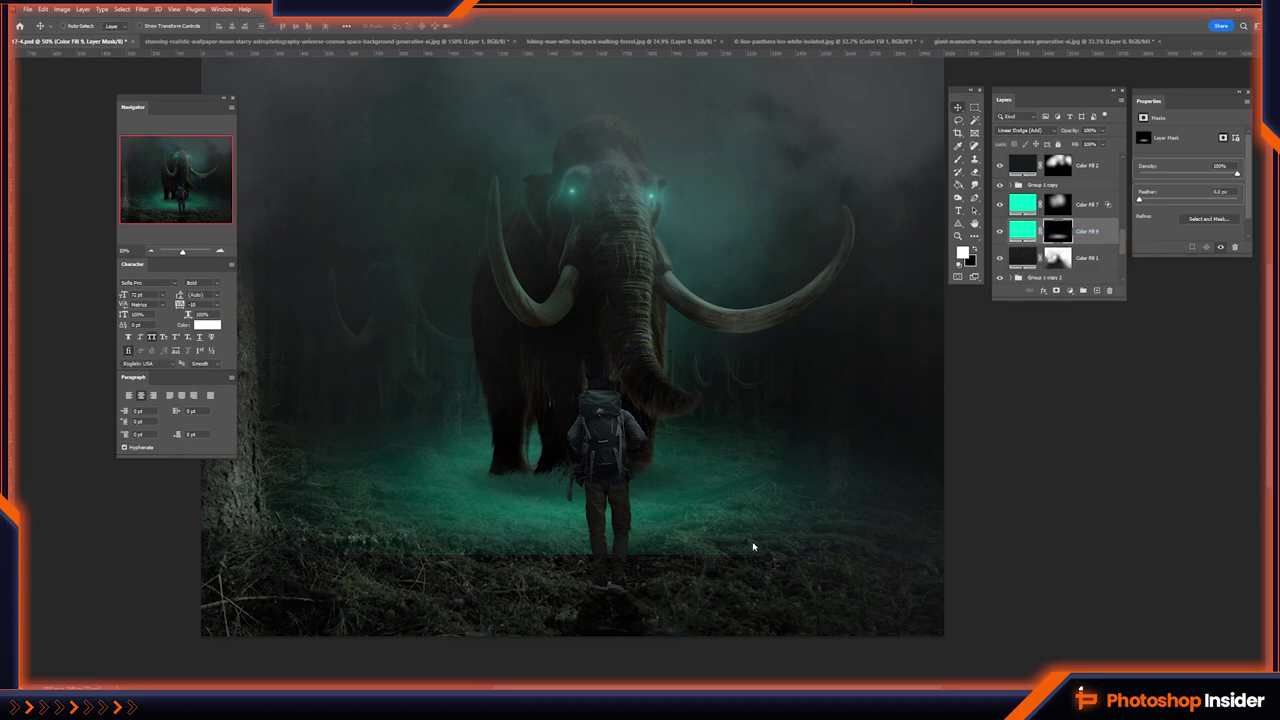
left_click_drag(978, 572, 1005, 573)
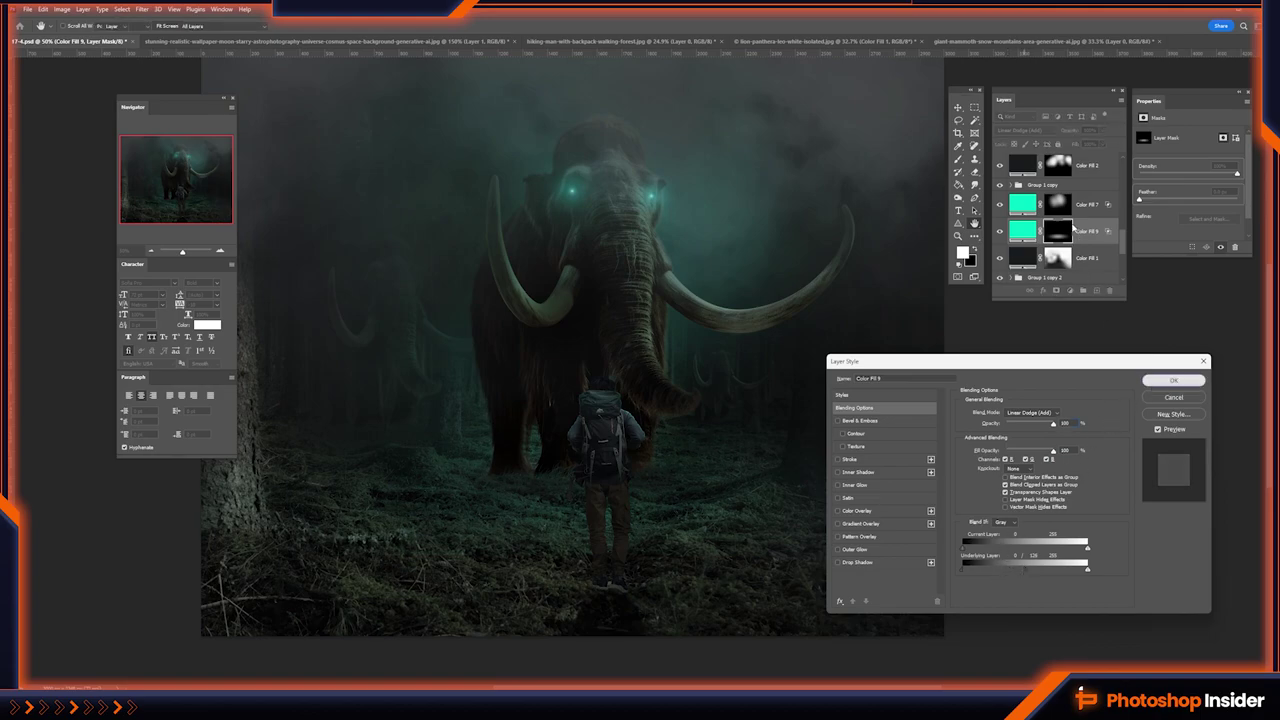
key("Return")
scroll(1060, 232, "up", 3)
scroll(1052, 236, "up", 2)
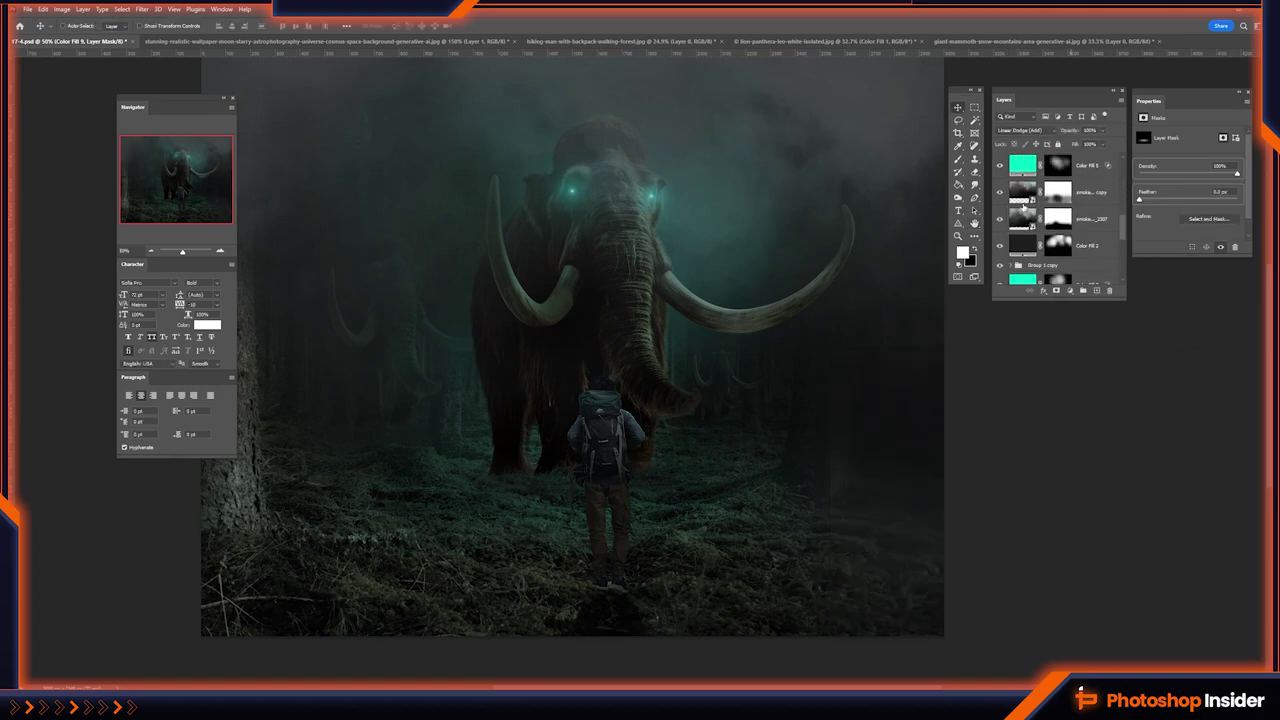
- Paint black on the smoke layers' masks to hide unwanted smoke
left_click(1057, 191)
key("b")
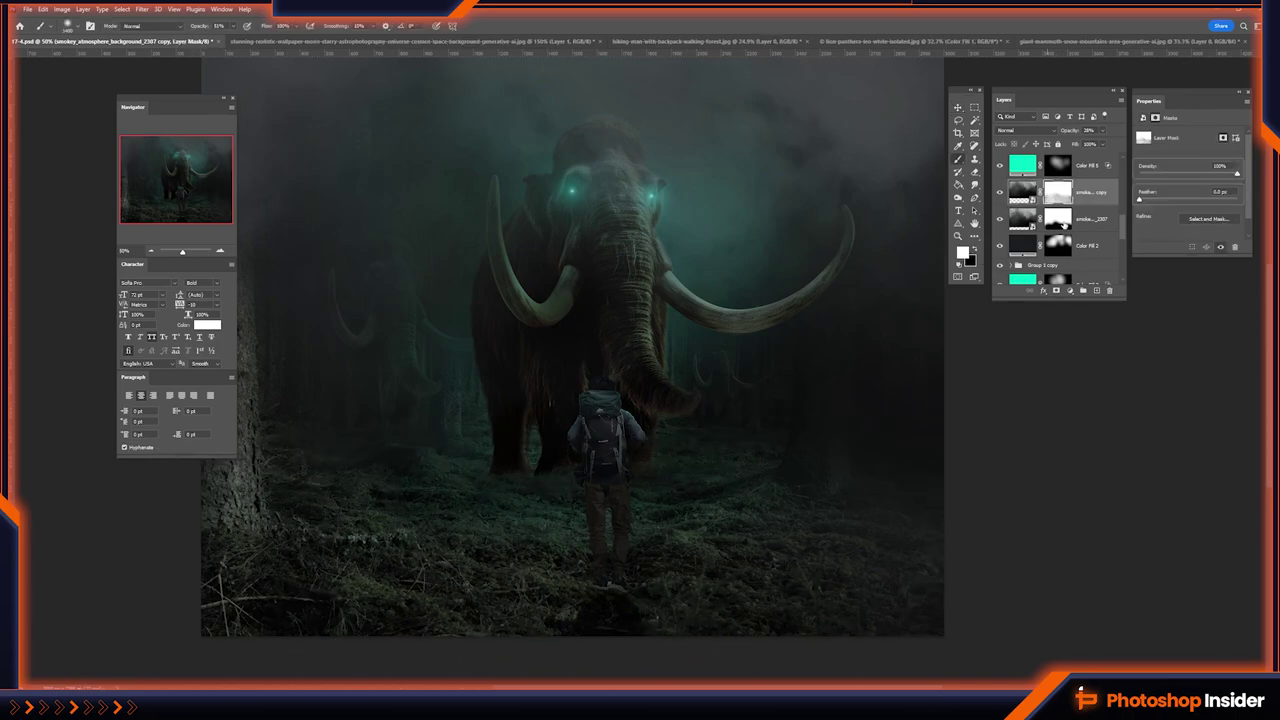
key("x")
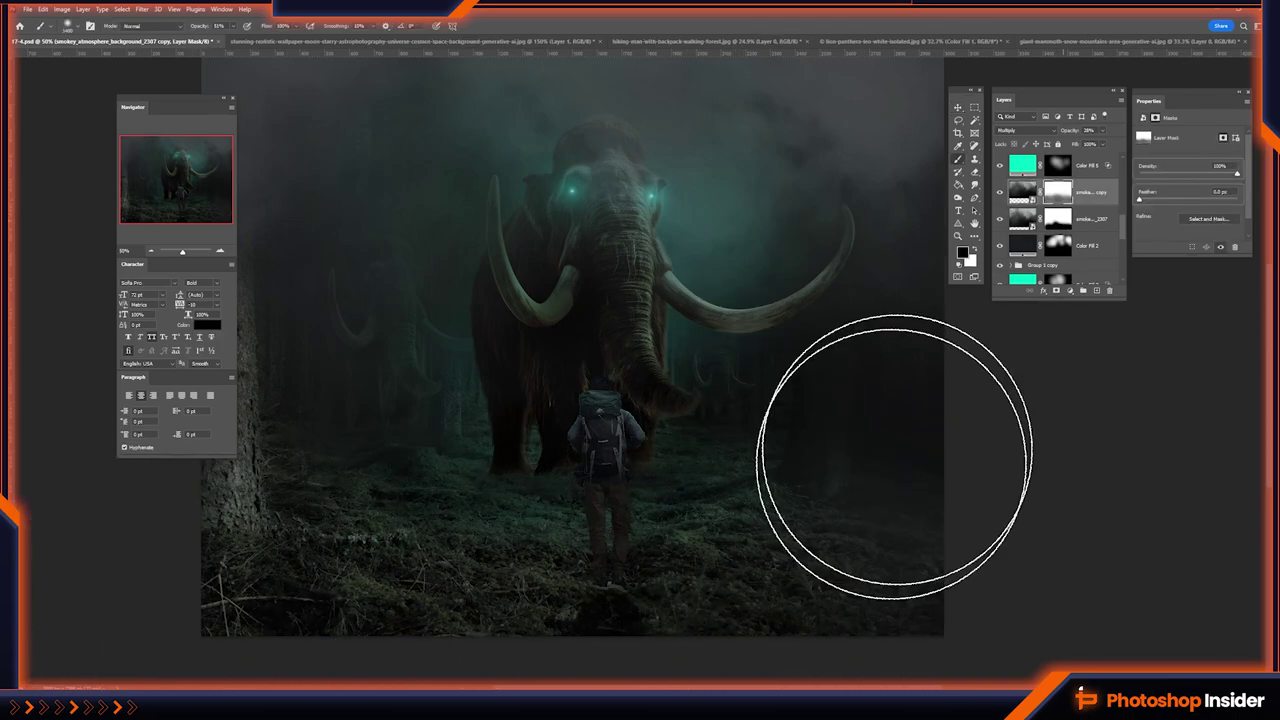
left_click(1057, 218)
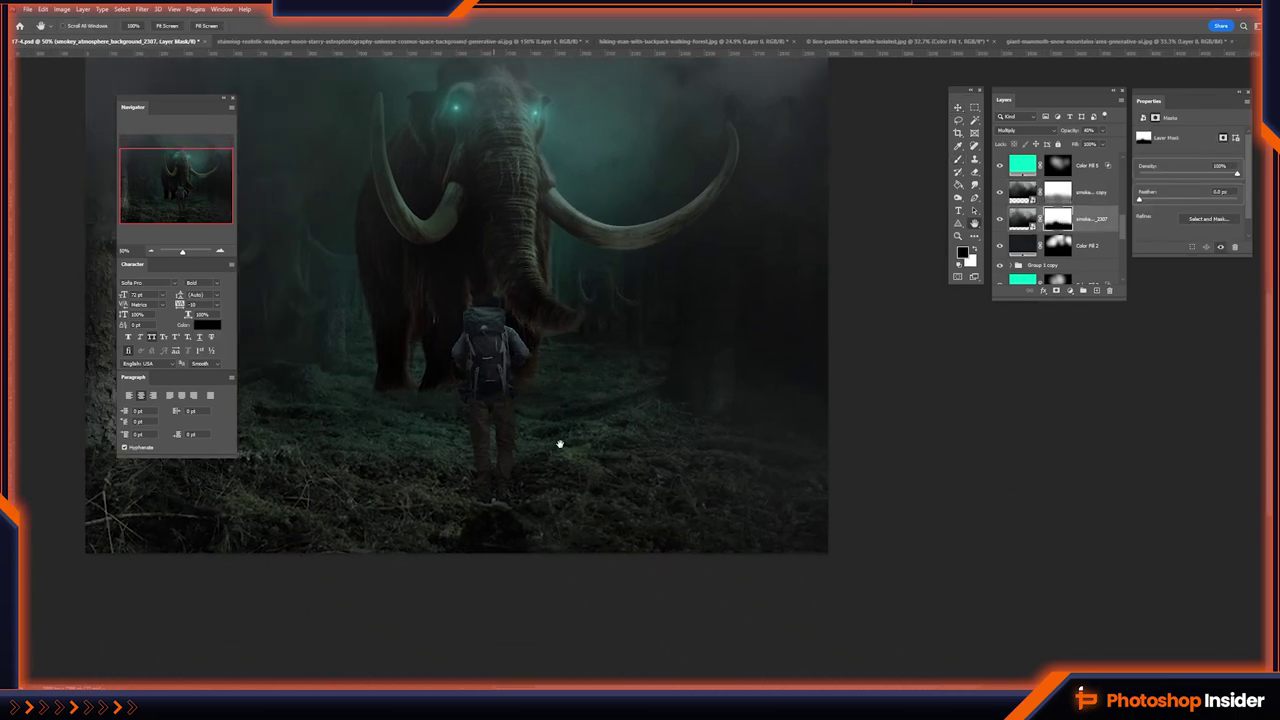
left_click_drag(609, 486, 723, 451)
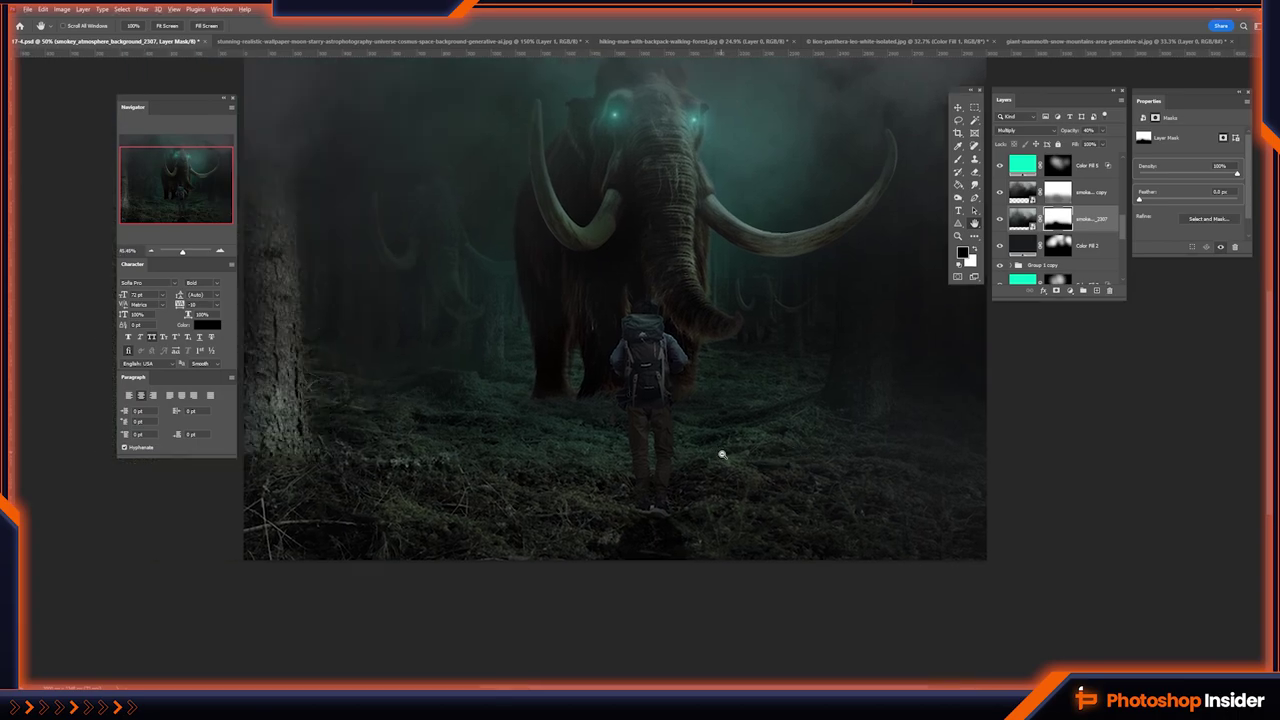
scroll(716, 457, "down", 1)
scroll(1070, 248, "down", 5)
- Paint white on the Exposure 1 mask to darken the left tree and lower-left ground
left_click(1057, 218)
key("b")
key("x")
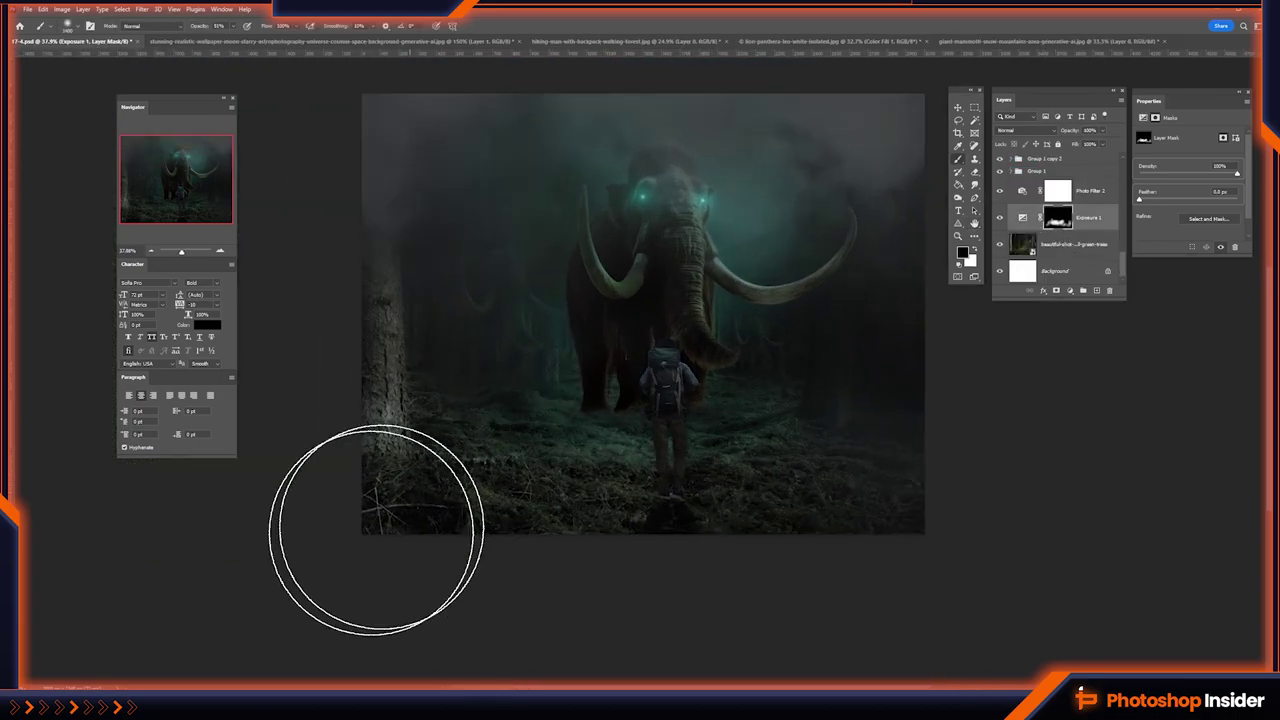
mouse_move(951, 537)
left_mouse_down()
mouse_move(406, 520)
mouse_move(400, 543)
left_mouse_up()
key("h")
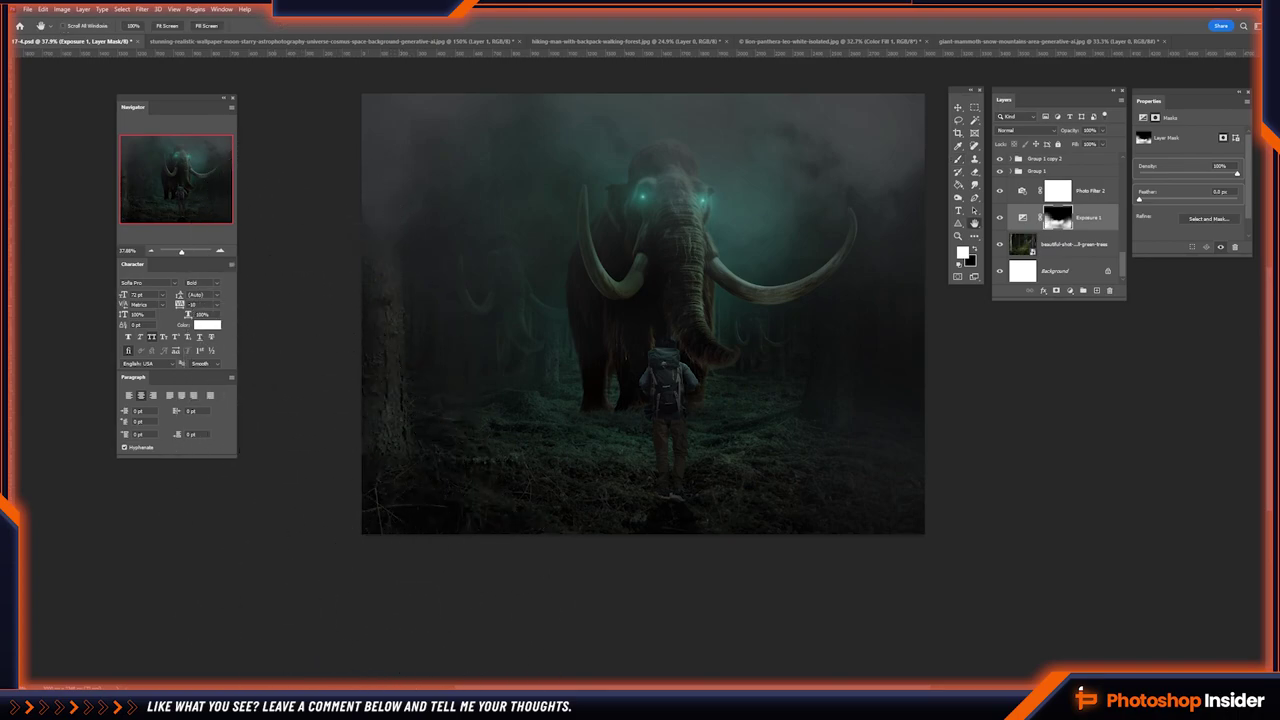
key("ctrl+plus")
key("ctrl+plus")
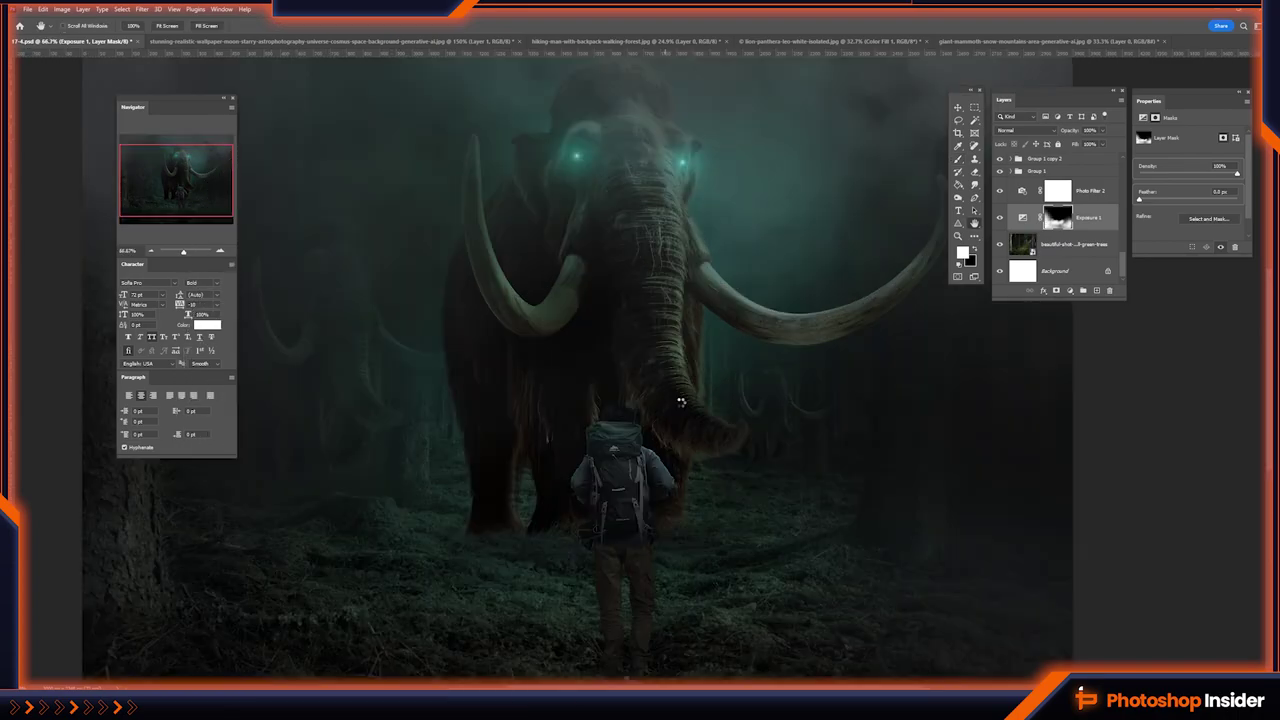
key("ctrl+v")
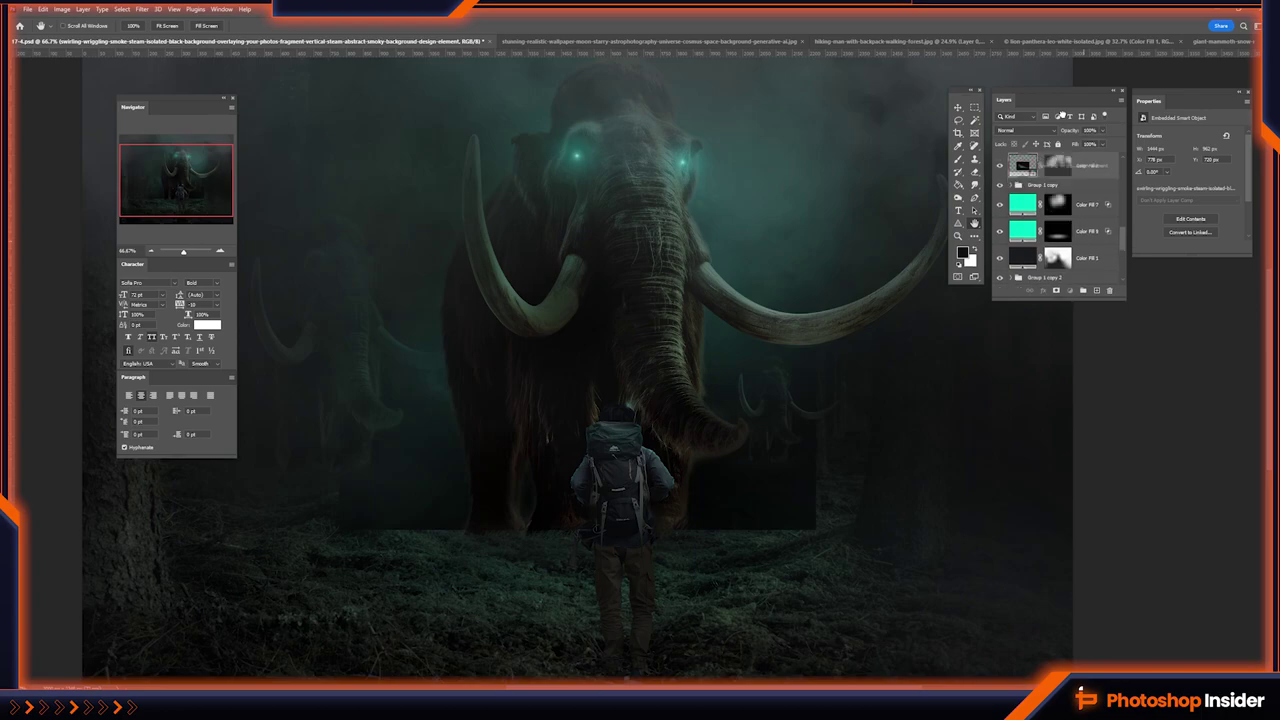
- Bring in the smoke image in Screen mode, rotated about 17° and enlarged over the backpacker
mouse_move(1088, 224)
left_mouse_down()
mouse_move(1035, 340)
mouse_move(1035, 250)
left_mouse_up()
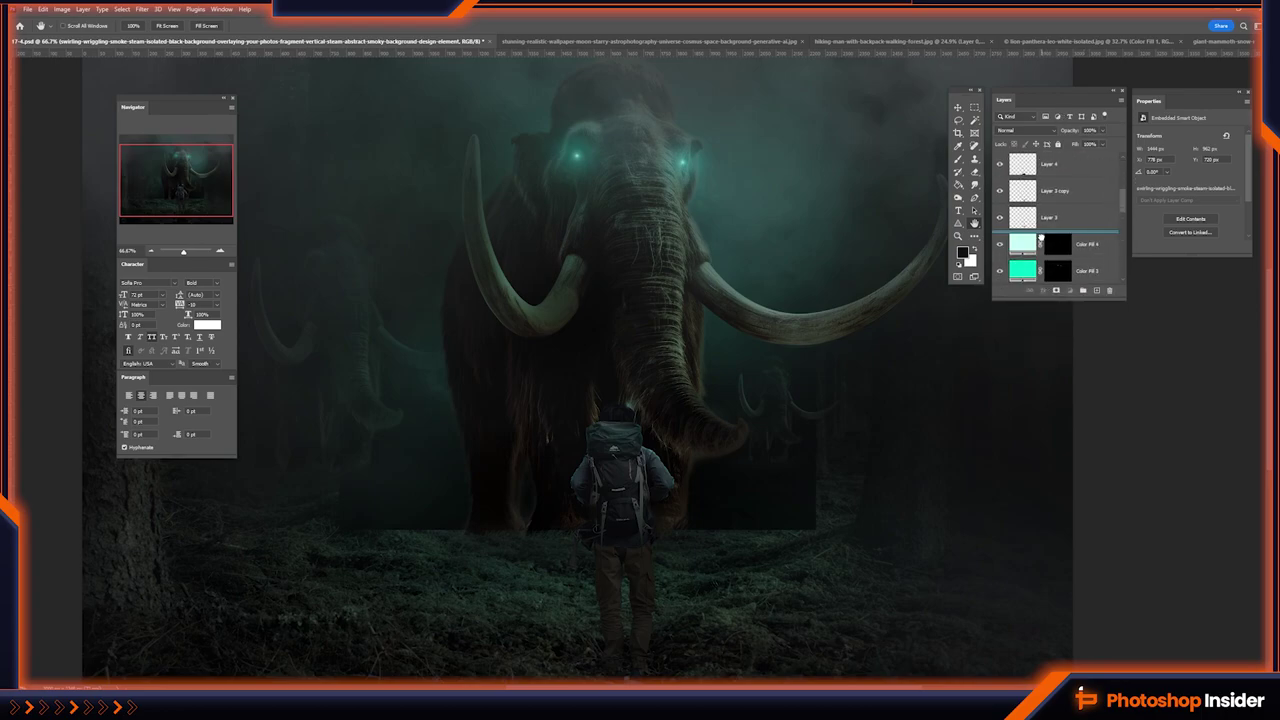
key("v")
left_click(1022, 130)
left_click(1015, 213)
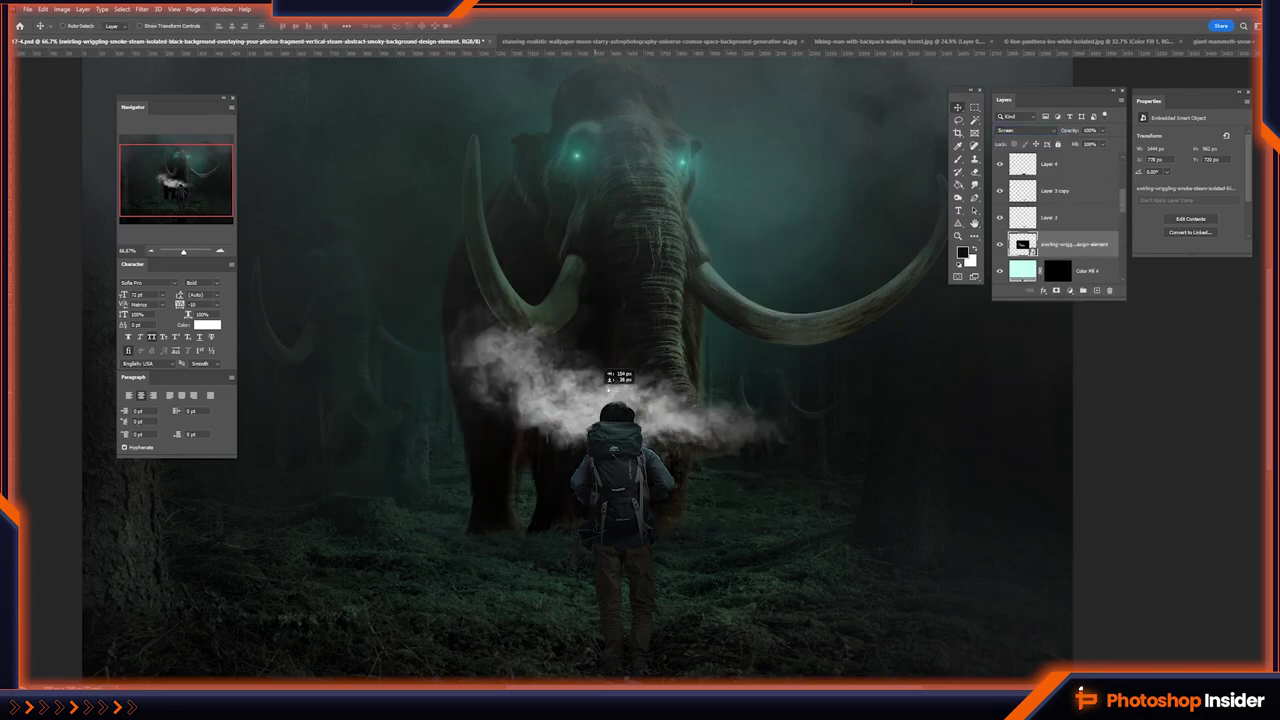
left_click_drag(614, 366, 560, 440)
key("ctrl+t")
left_click_drag(606, 277, 576, 283)
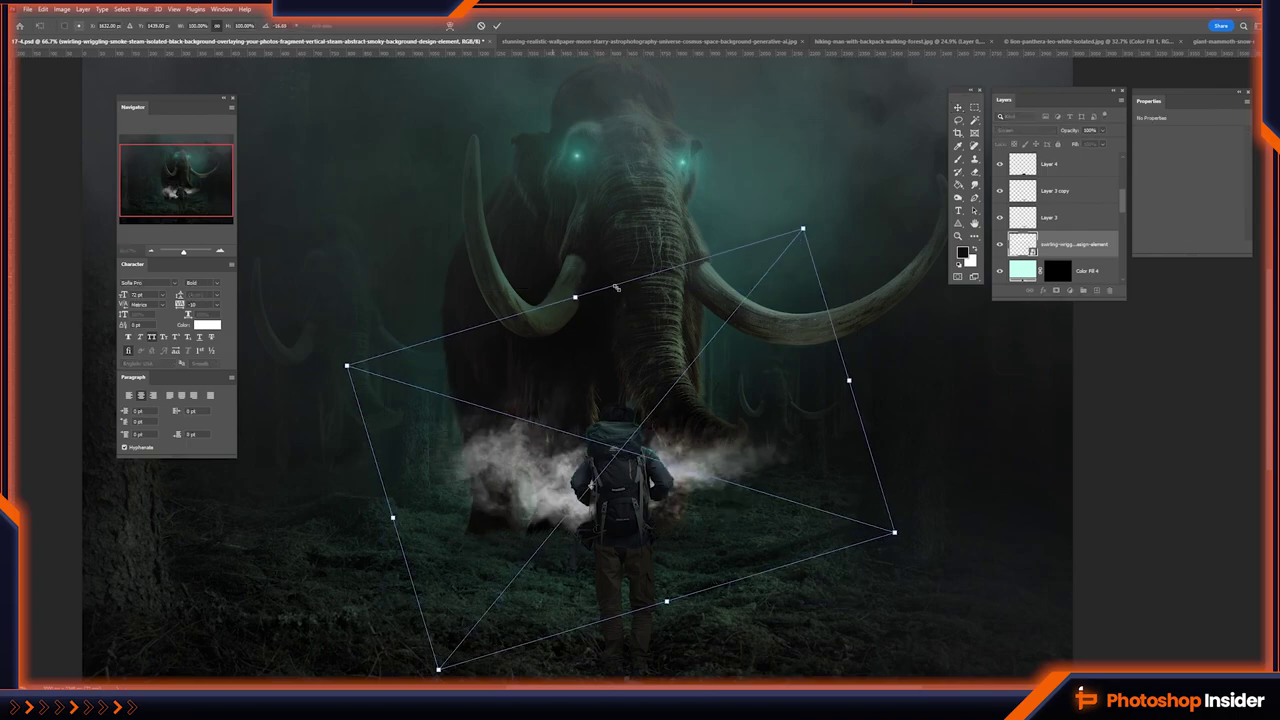
left_click_drag(822, 221, 870, 160)
key("Return")
- Mask away the smoke's left part, set 50% opacity, and move it below Color Fill 2
mouse_move(439, 467)
left_mouse_down()
mouse_move(550, 404)
mouse_move(423, 471)
mouse_move(386, 384)
left_mouse_up()
left_click(1056, 290)
key("b")
key("bracketleft")
key("bracketleft")
key("bracketleft")
key("bracketleft")
key("bracketleft")
key("bracketleft")
key("v")
key("5")
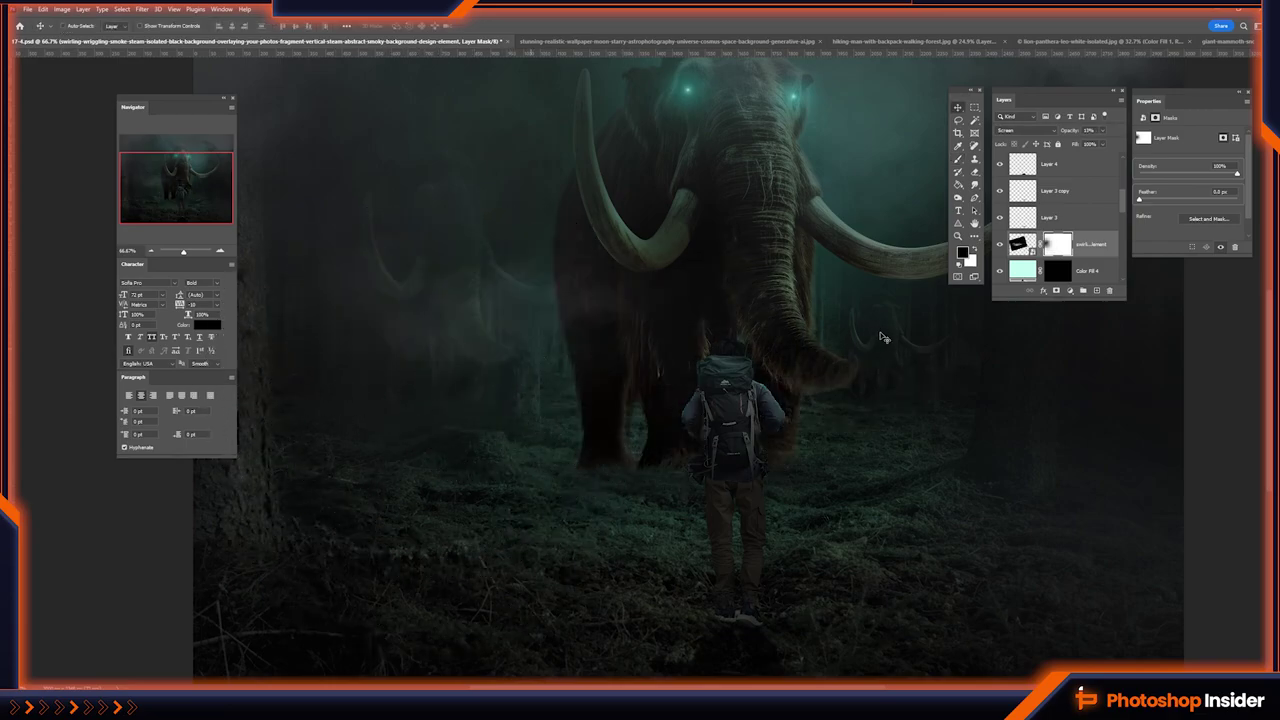
mouse_move(1020, 165)
left_mouse_down()
mouse_move(1034, 228)
mouse_move(1057, 232)
left_mouse_up()
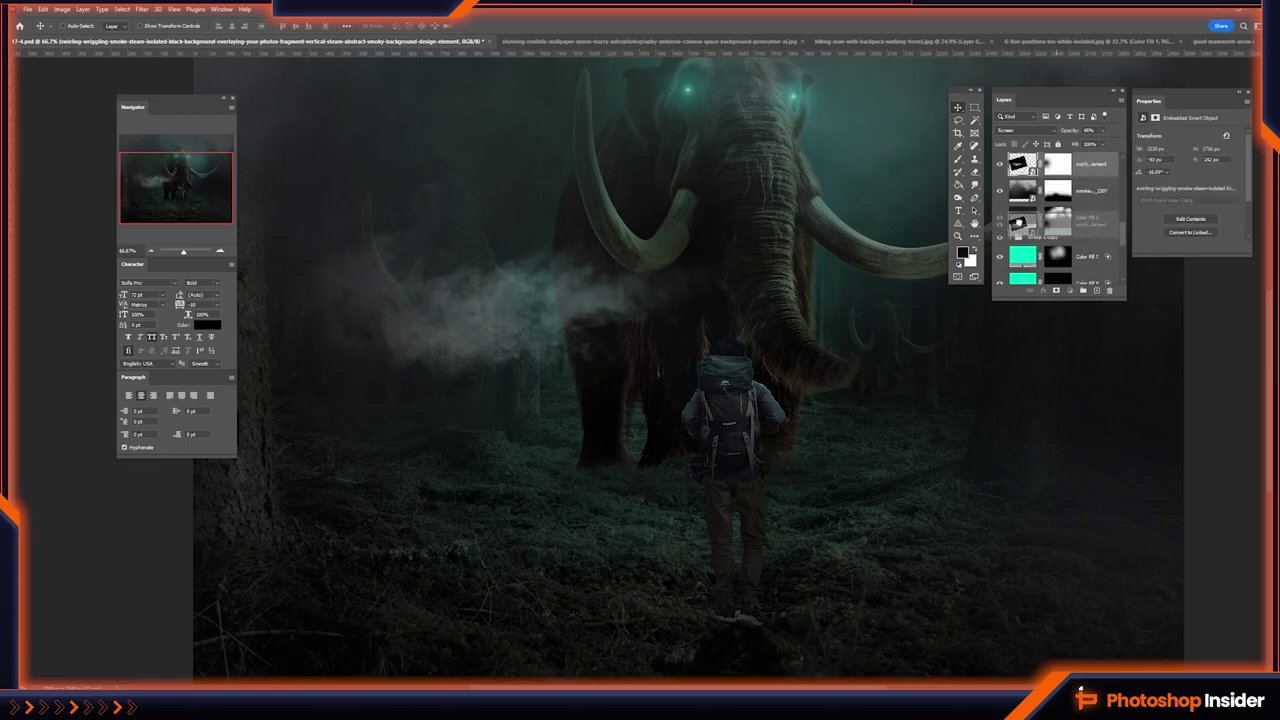
left_click_drag(1025, 163, 1090, 226)
- Duplicate the smoke, place it near the right tusk and lower right, and flip it
key("ctrl+j")
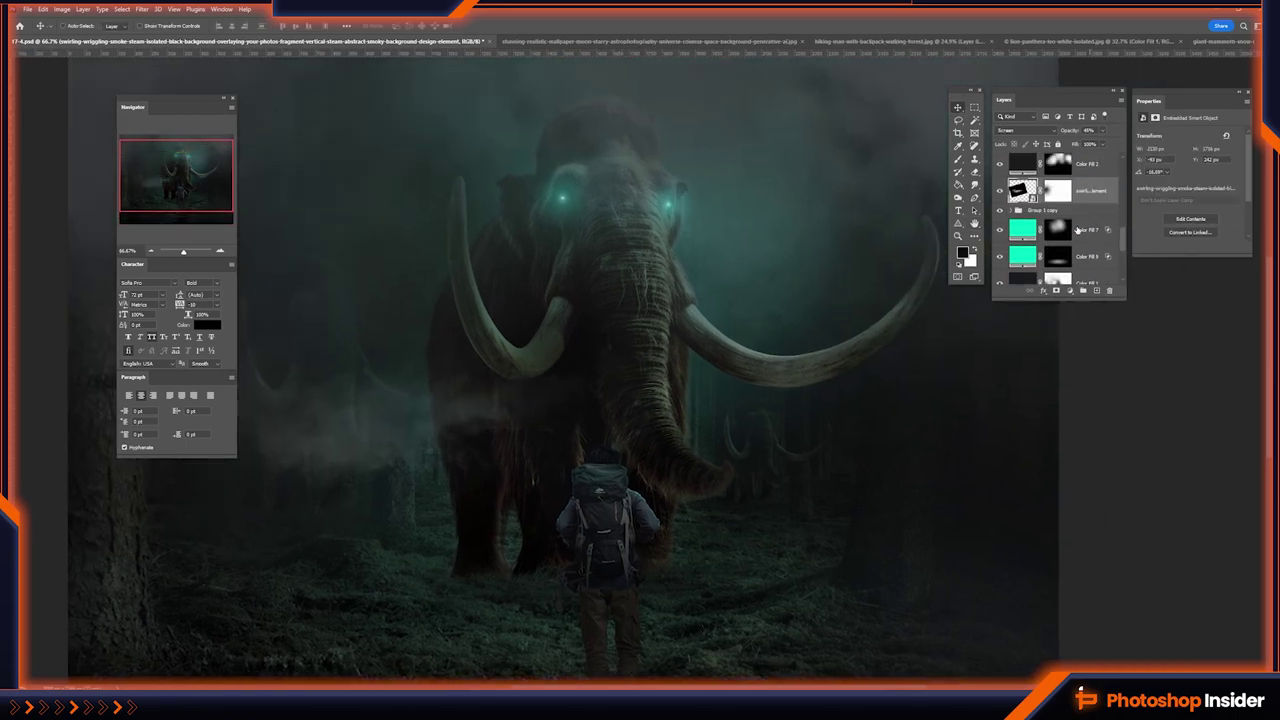
mouse_move(850, 470)
left_mouse_down()
mouse_move(730, 321)
mouse_move(806, 337)
left_mouse_up()
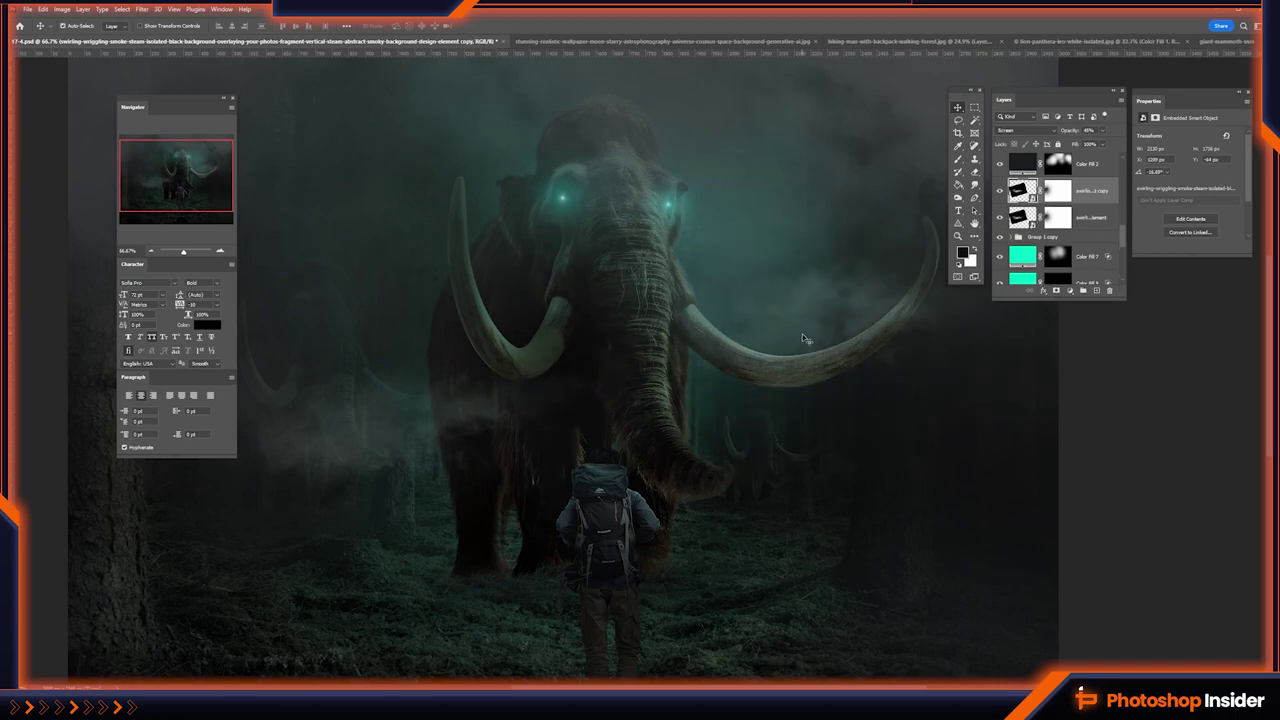
left_click_drag(430, 440, 477, 478)
key("ctrl+t")
right_click(477, 478)
left_click(530, 657)
key("Return")
- Check the smoke copy by toggling its visibility and rotate it slightly
key("b")
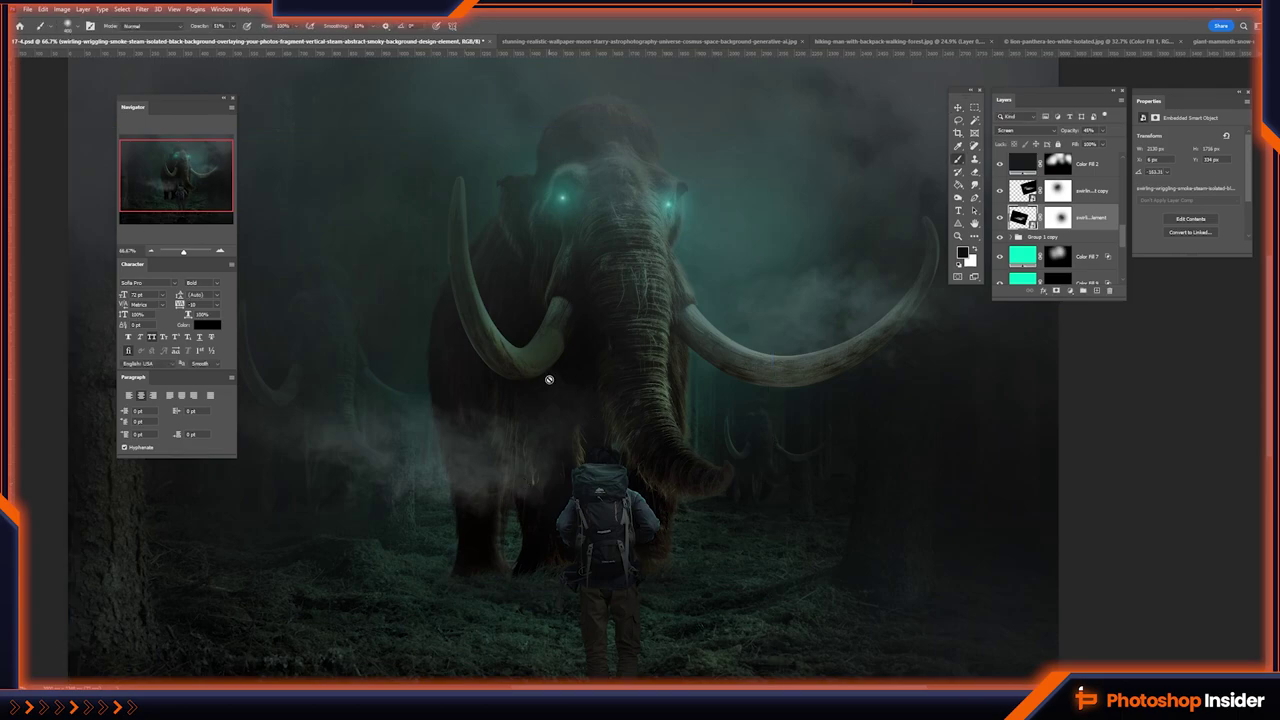
left_click(1058, 217)
left_click(999, 217)
left_click(999, 217)
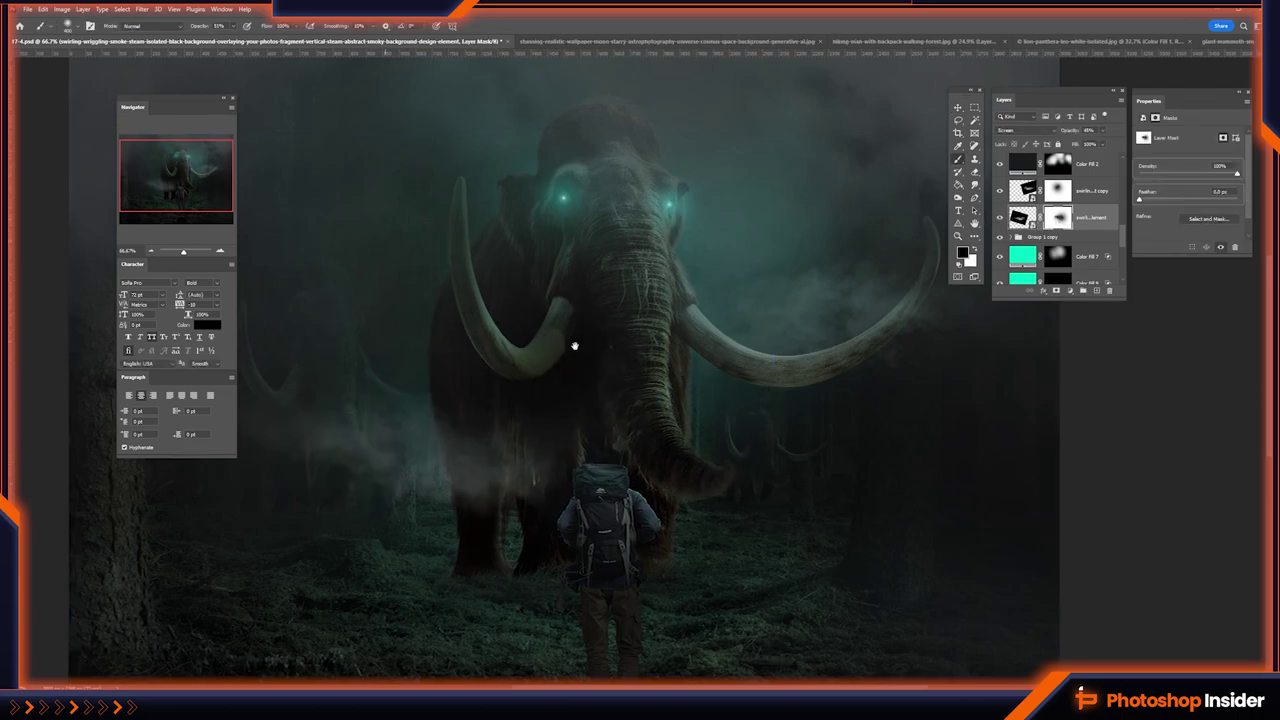
left_click_drag(575, 346, 950, 331)
key("ctrl+t")
left_click_drag(769, 111, 760, 125)
key("Return")
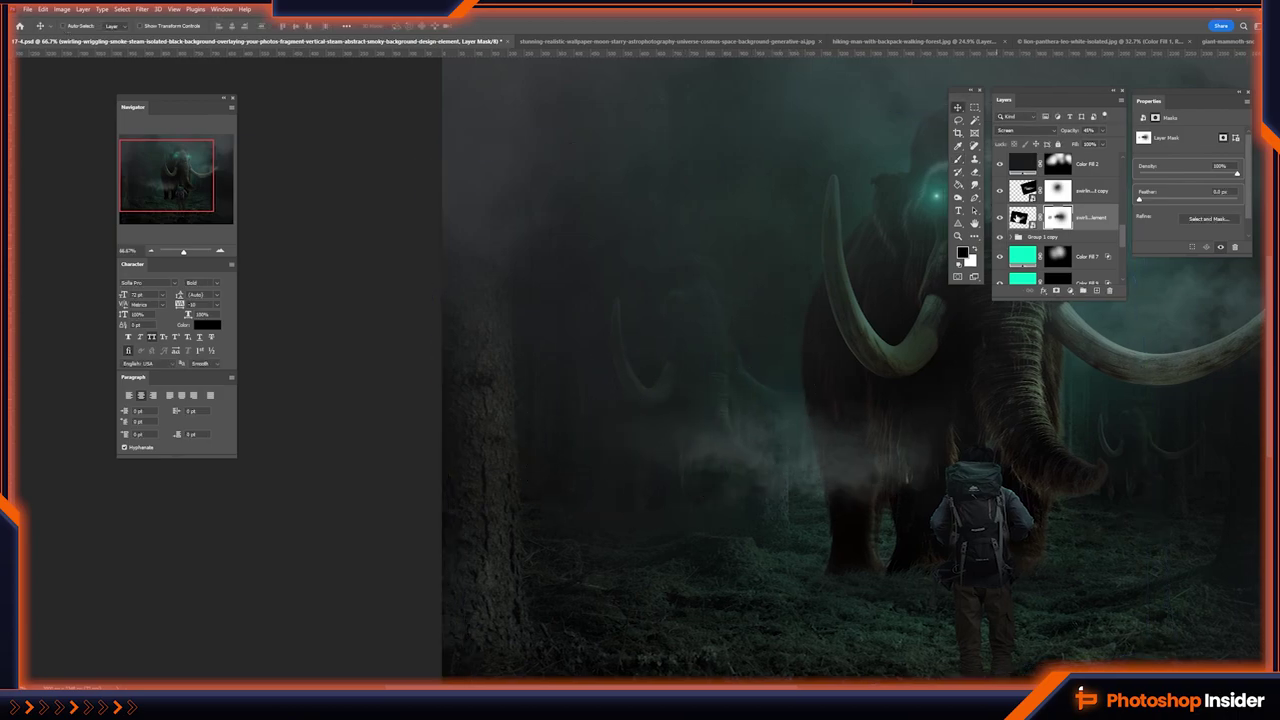
- Rotate the smoke layer itself and preview other blend modes before cancelling
left_click(1021, 217)
key("ctrl+t")
left_click_drag(770, 112, 782, 126)
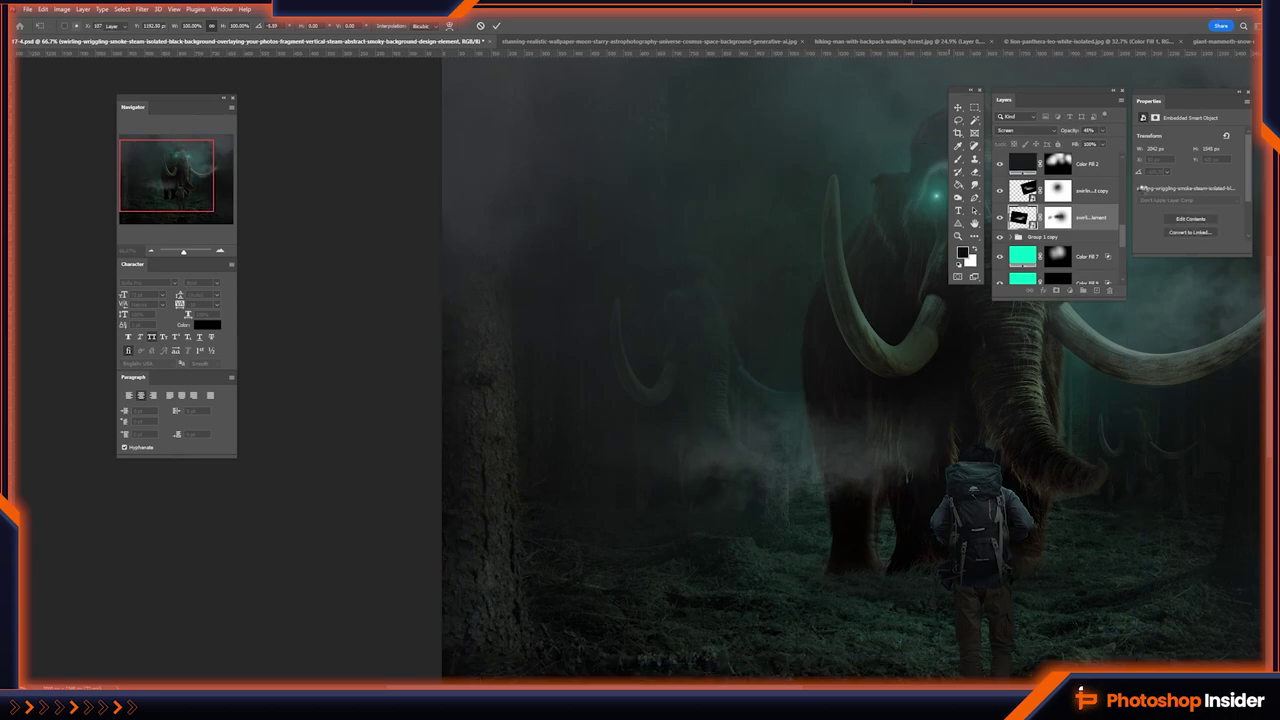
key("Return")
left_click(1020, 130)
key("Escape")
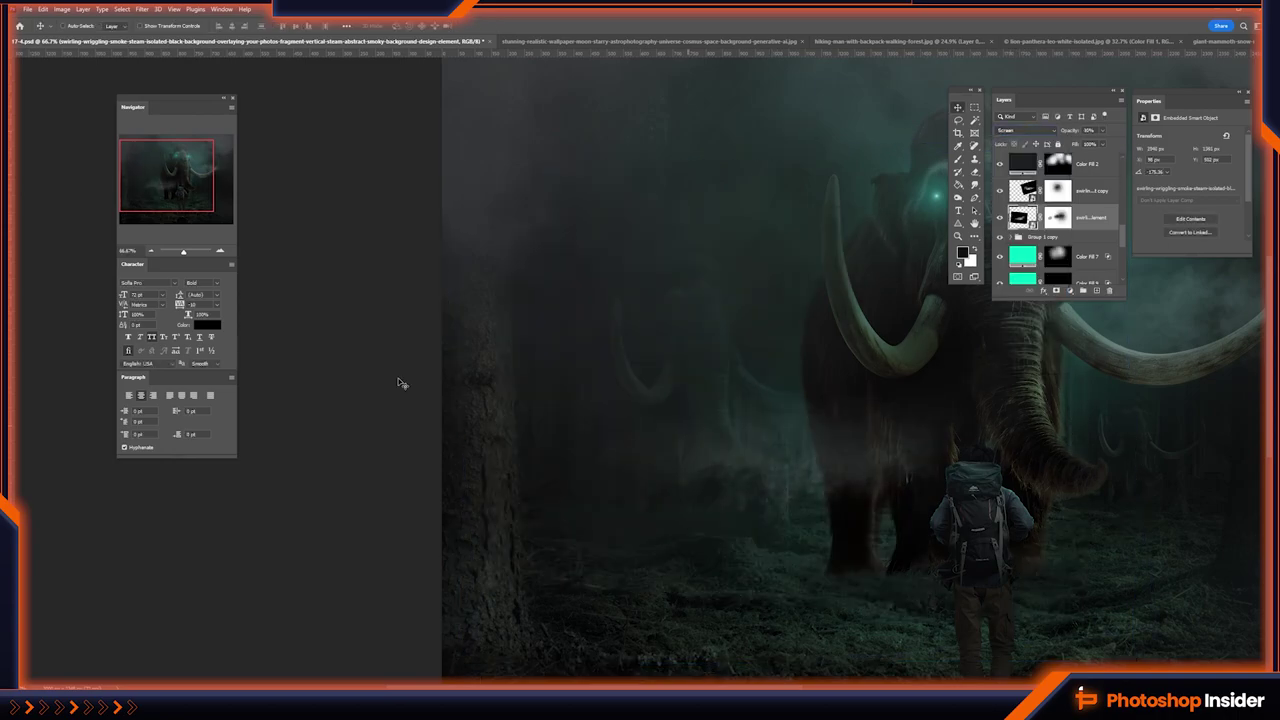
key("ctrl+minus")
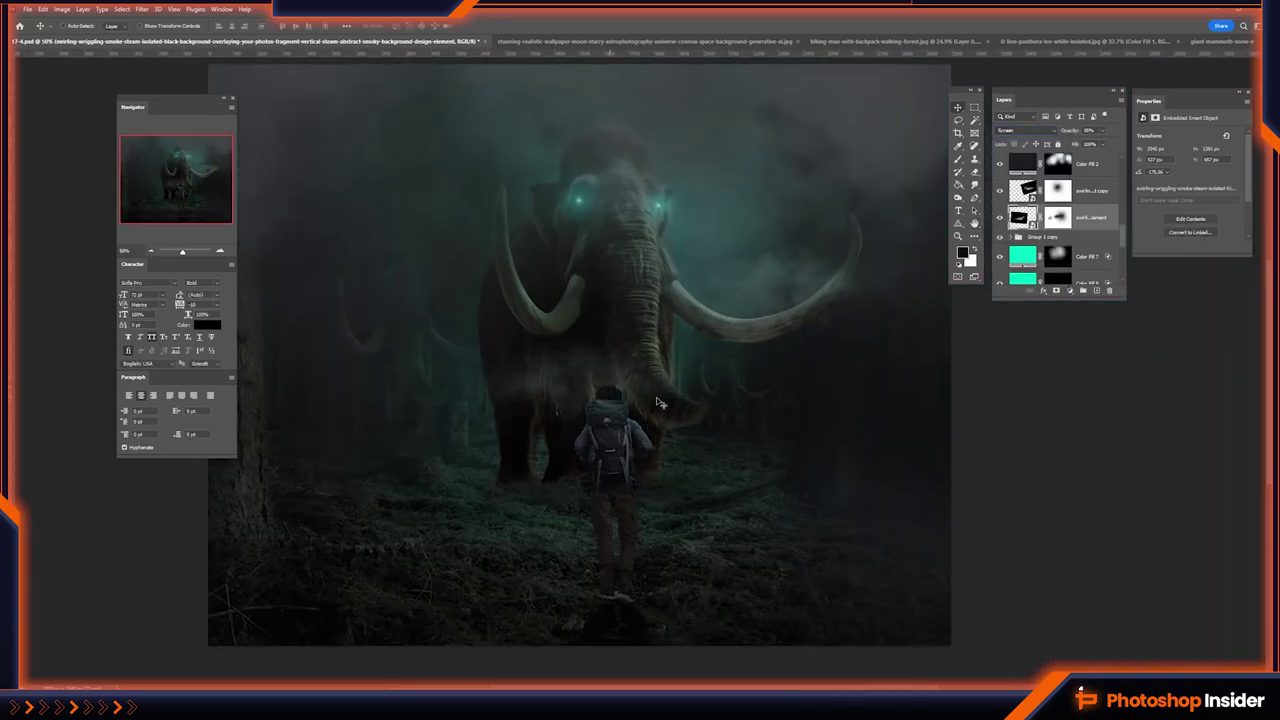
- Duplicate the smoke onto the mammoth's tusk, then target the Color Fill 7 mask with the brush
left_click_drag(679, 406, 787, 490)
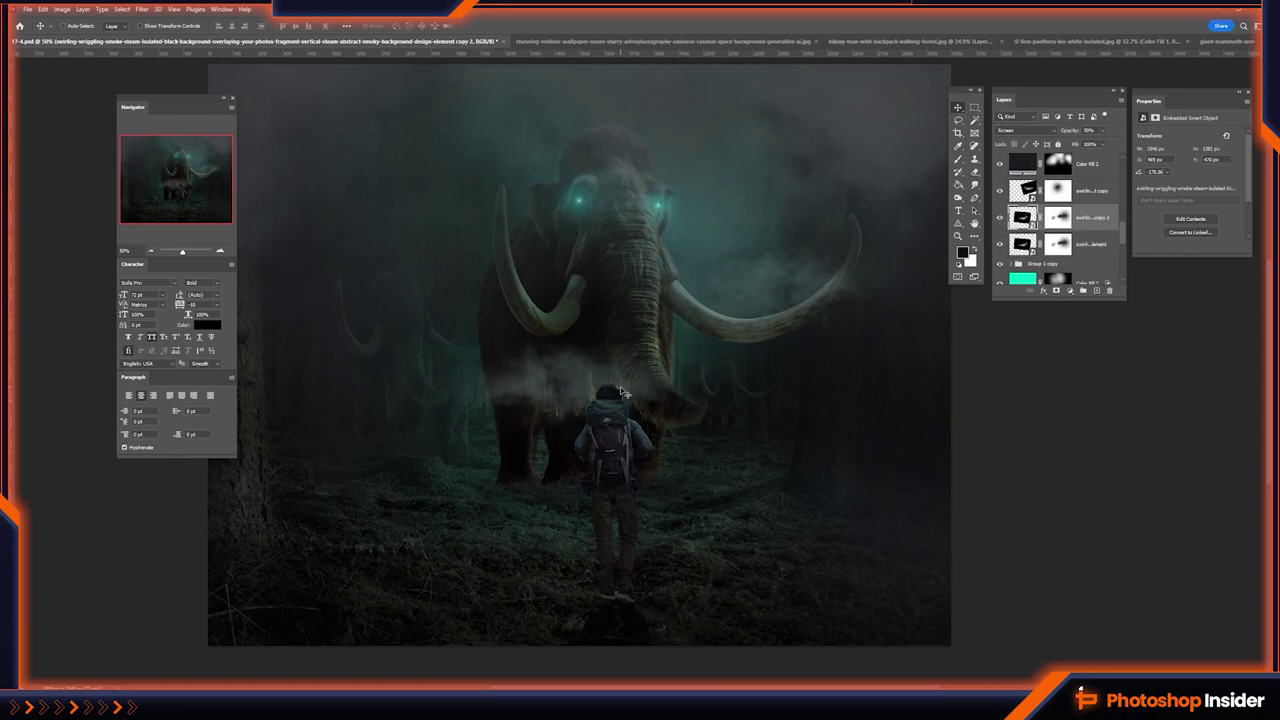
mouse_move(742, 485)
left_mouse_down()
mouse_move(522, 298)
mouse_move(526, 312)
left_mouse_up()
scroll(1058, 235, "down", 5)
scroll(1058, 220, "up", 5)
left_click(1058, 202)
key("b")
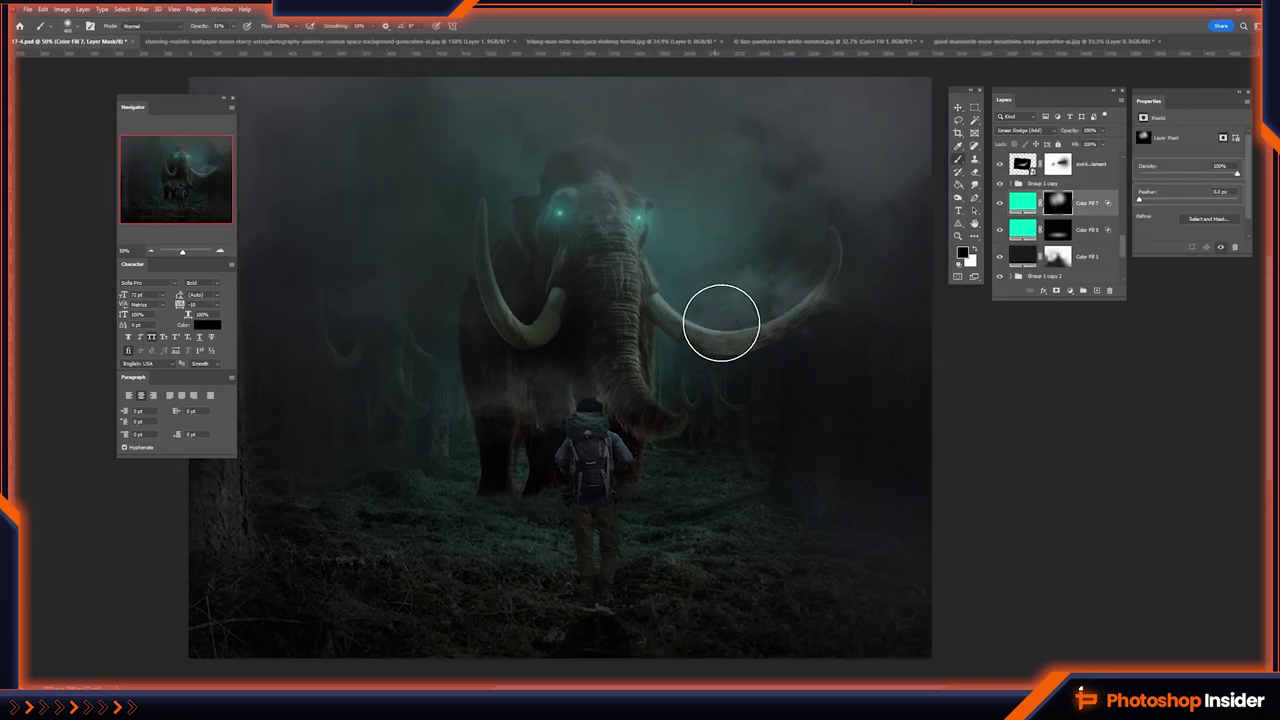
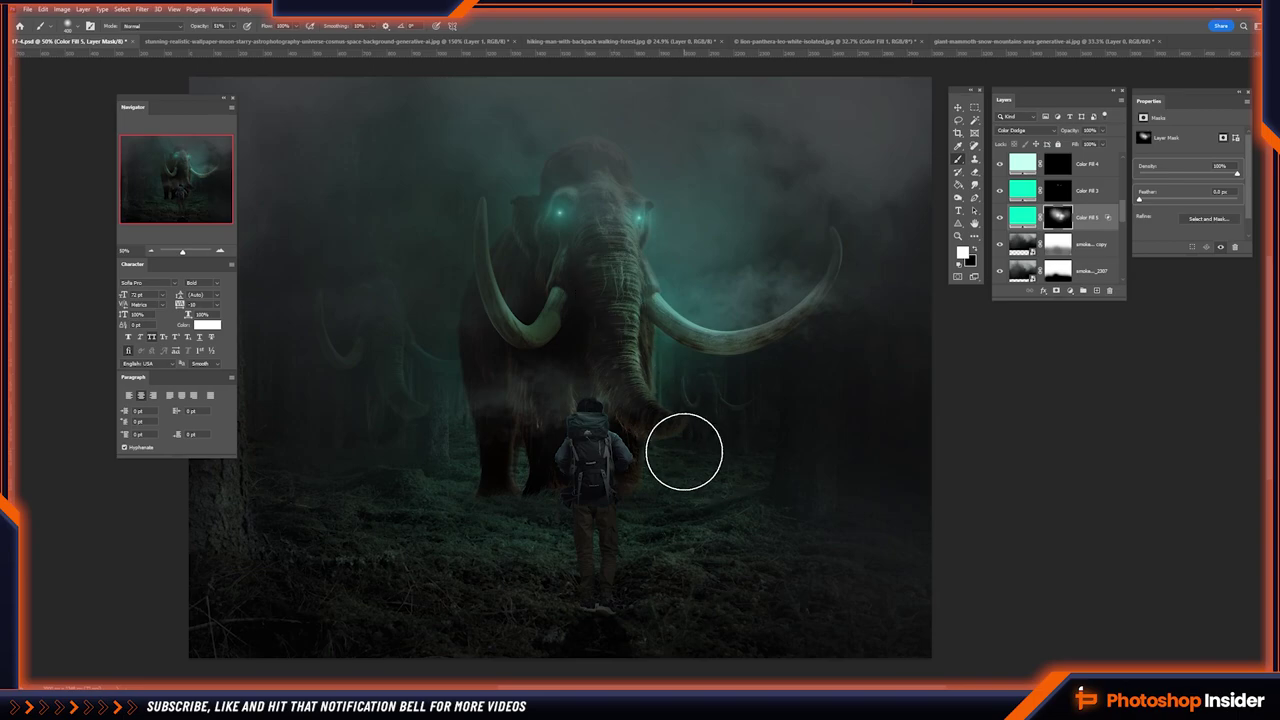
- Zoom to 200% on the hiker and ready a small brush on the teal fill's mask
left_click_drag(653, 407, 625, 432)
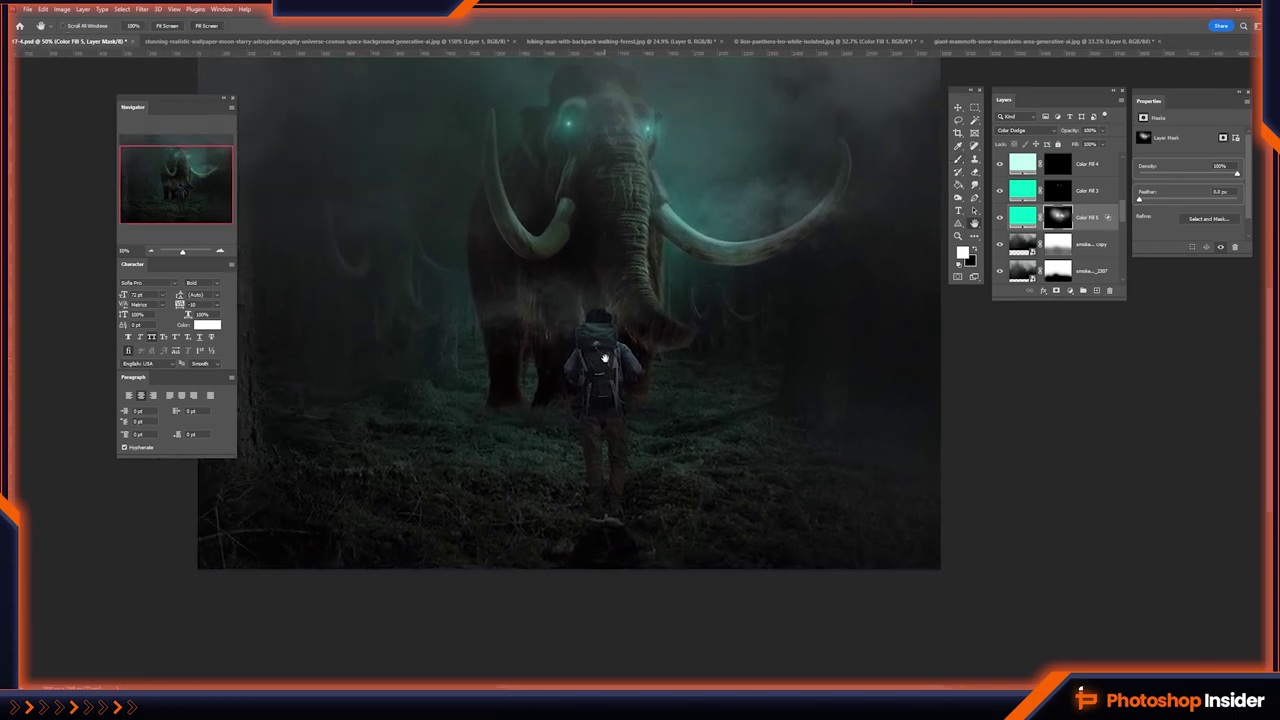
left_click(150, 251)
left_click(221, 251)
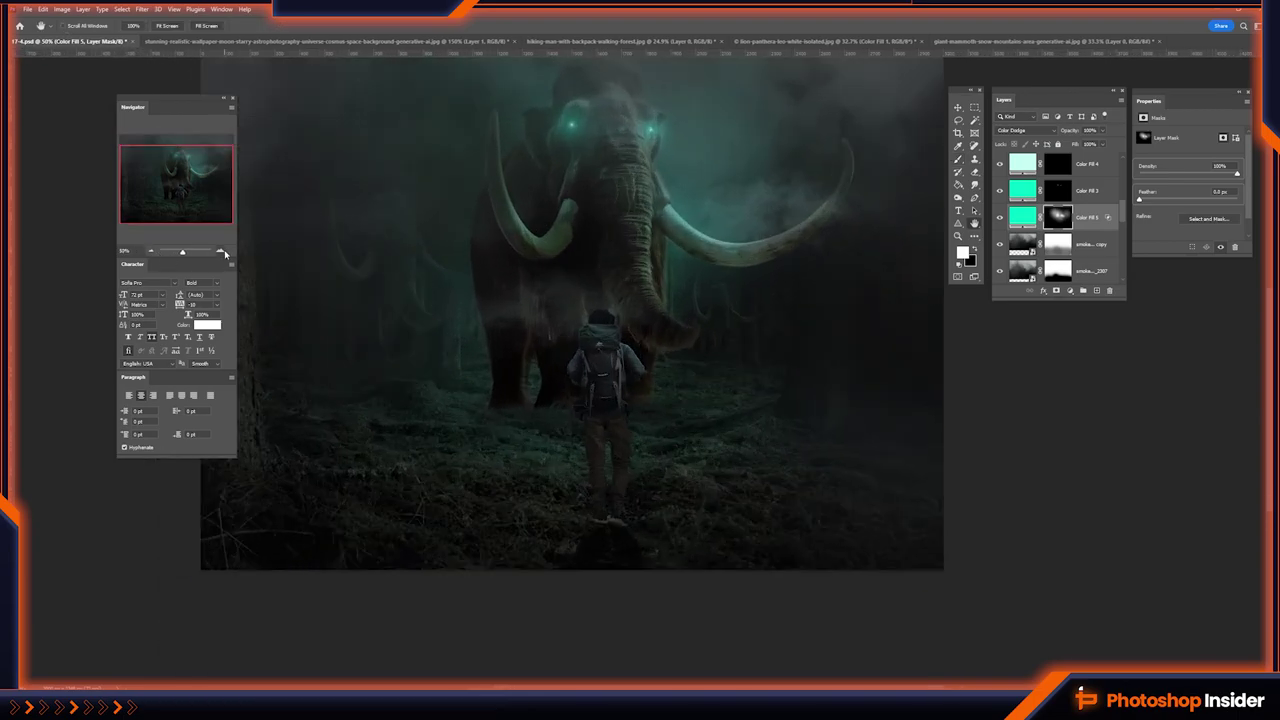
left_click(221, 251)
left_click(221, 251)
left_click(221, 251)
scroll(1060, 220, "down", 3)
left_click(1036, 164)
key("b")
key("bracketleft")
key("bracketleft")
key("bracketleft")
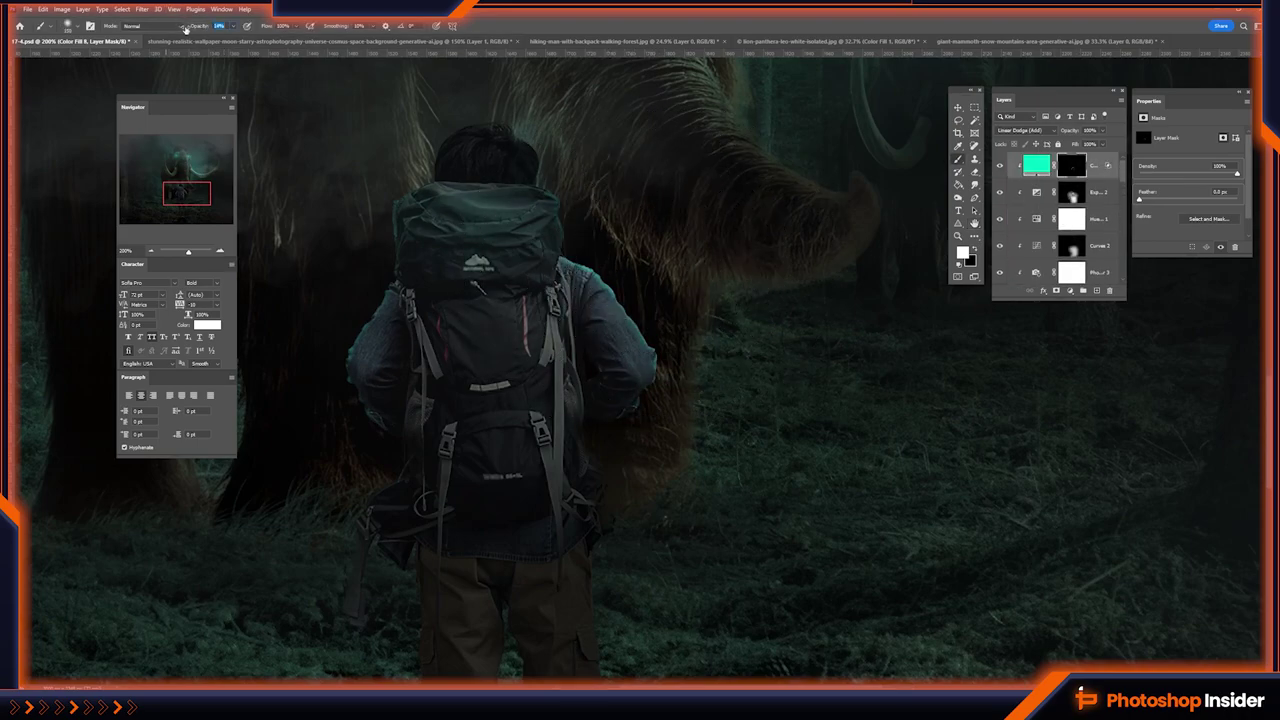
key("bracketleft")
key("bracketleft")
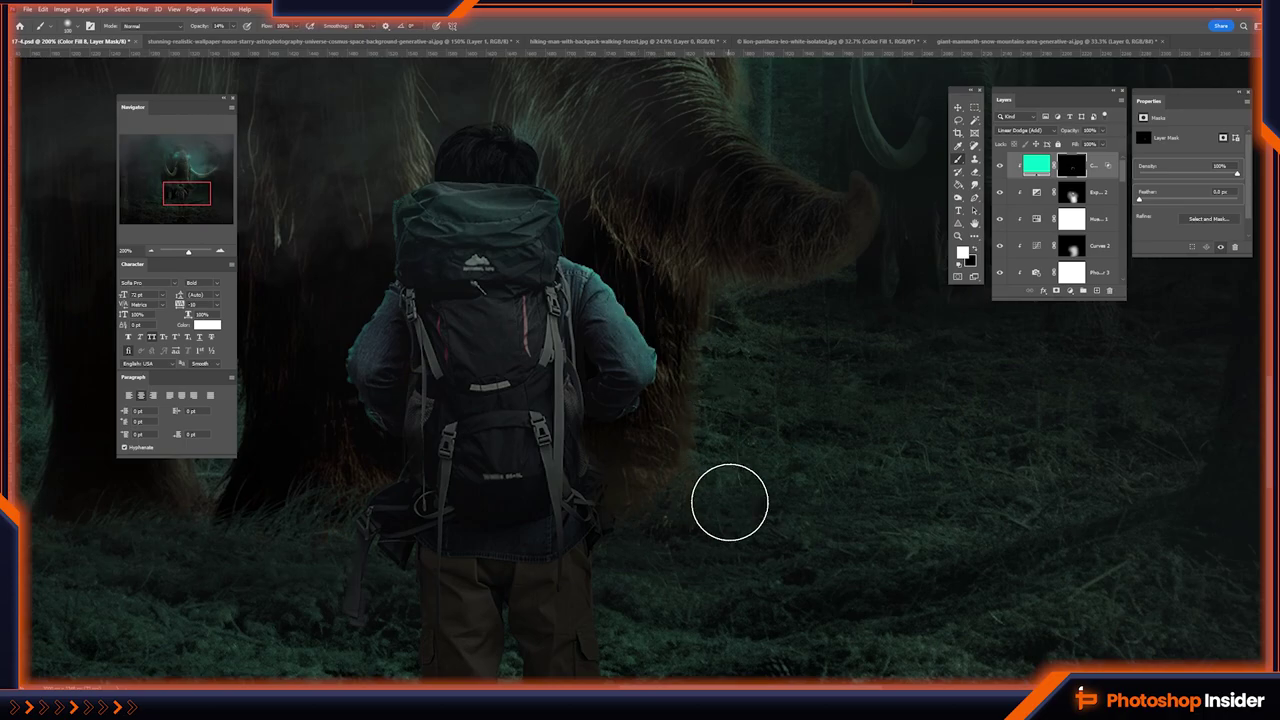
- Paint teal glow along the outer edges of the hiker's legs
scroll(696, 344, "down", 4)
scroll(705, 370, "down", 2)
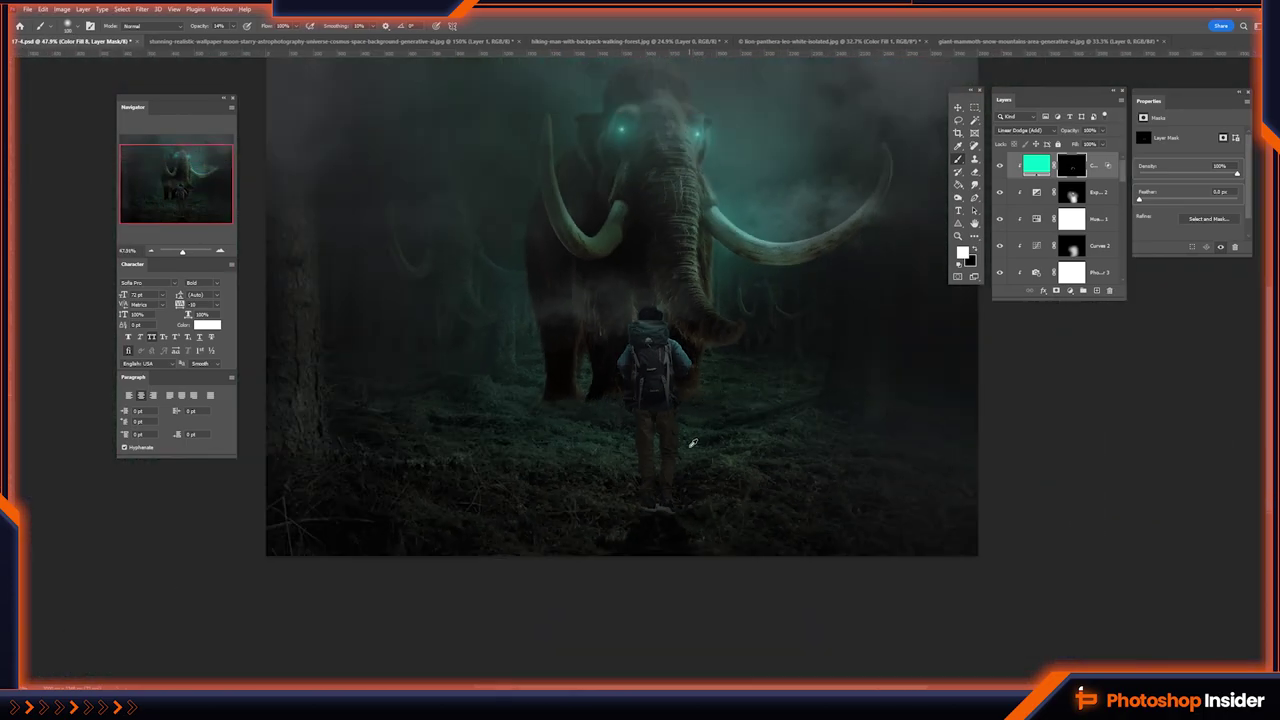
scroll(678, 416, "up", 6)
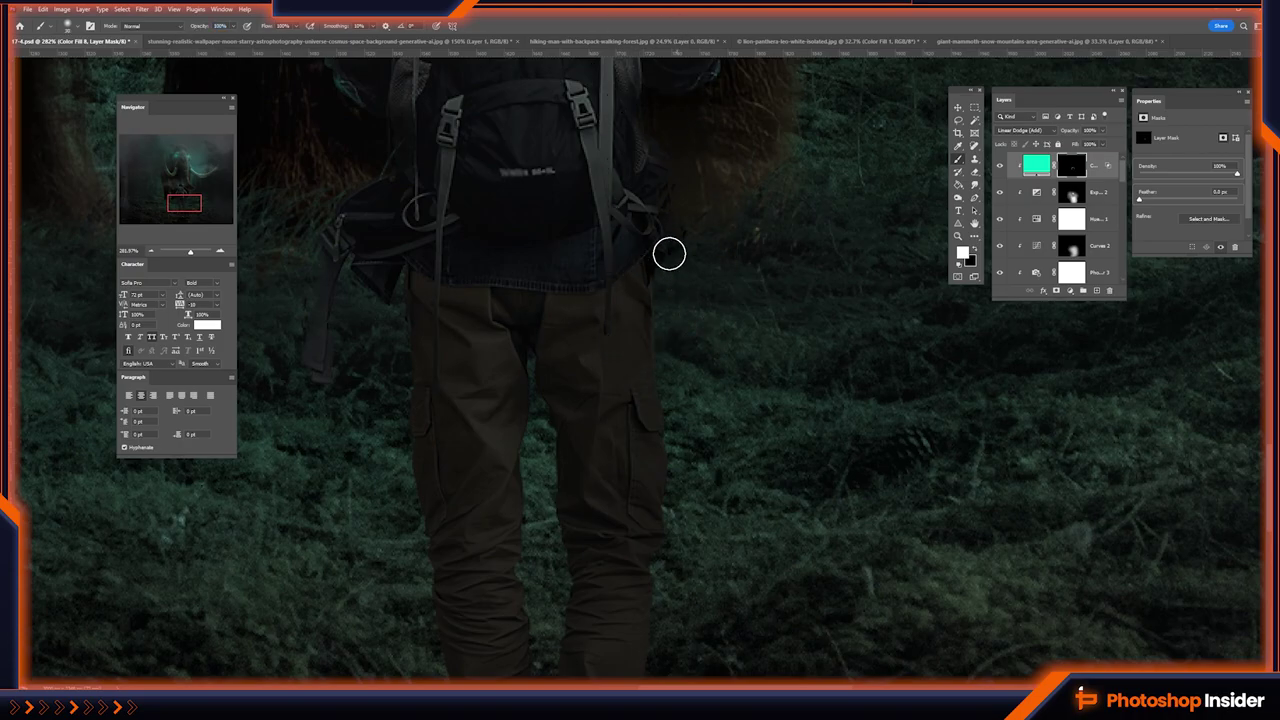
scroll(706, 383, "up", 1)
left_click_drag(653, 225, 669, 437)
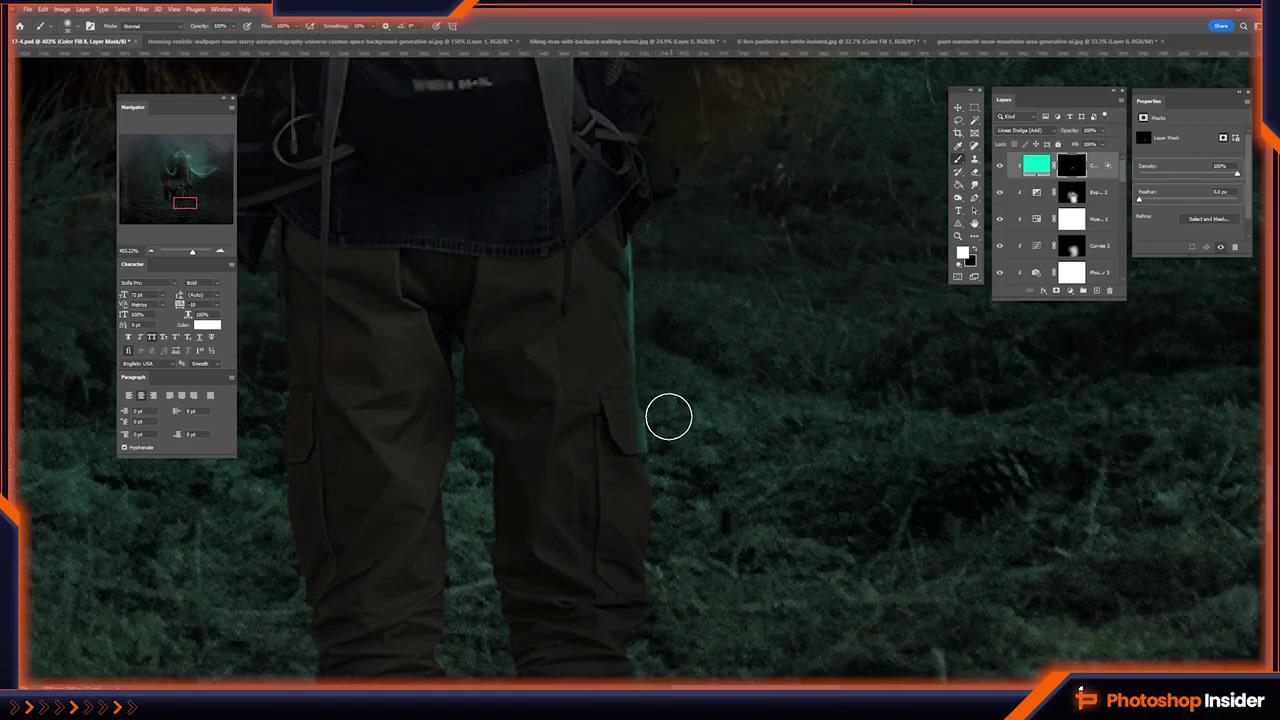
scroll(676, 420, "down", 1)
scroll(681, 450, "down", 2)
left_click_drag(680, 500, 702, 498)
scroll(702, 497, "down", 2)
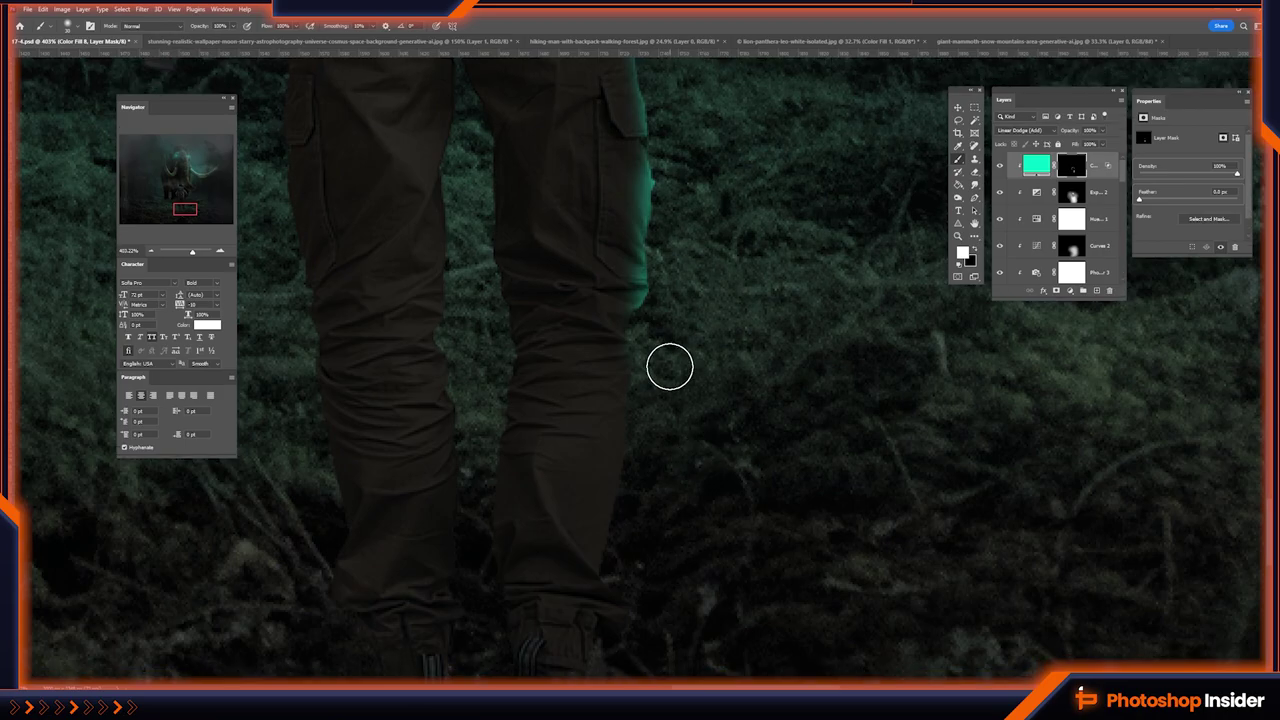
scroll(477, 369, "up", 5)
scroll(457, 440, "left", 3)
- Remove stray glow from the backpack strap and the lower left leg
left_click_drag(462, 238, 458, 258)
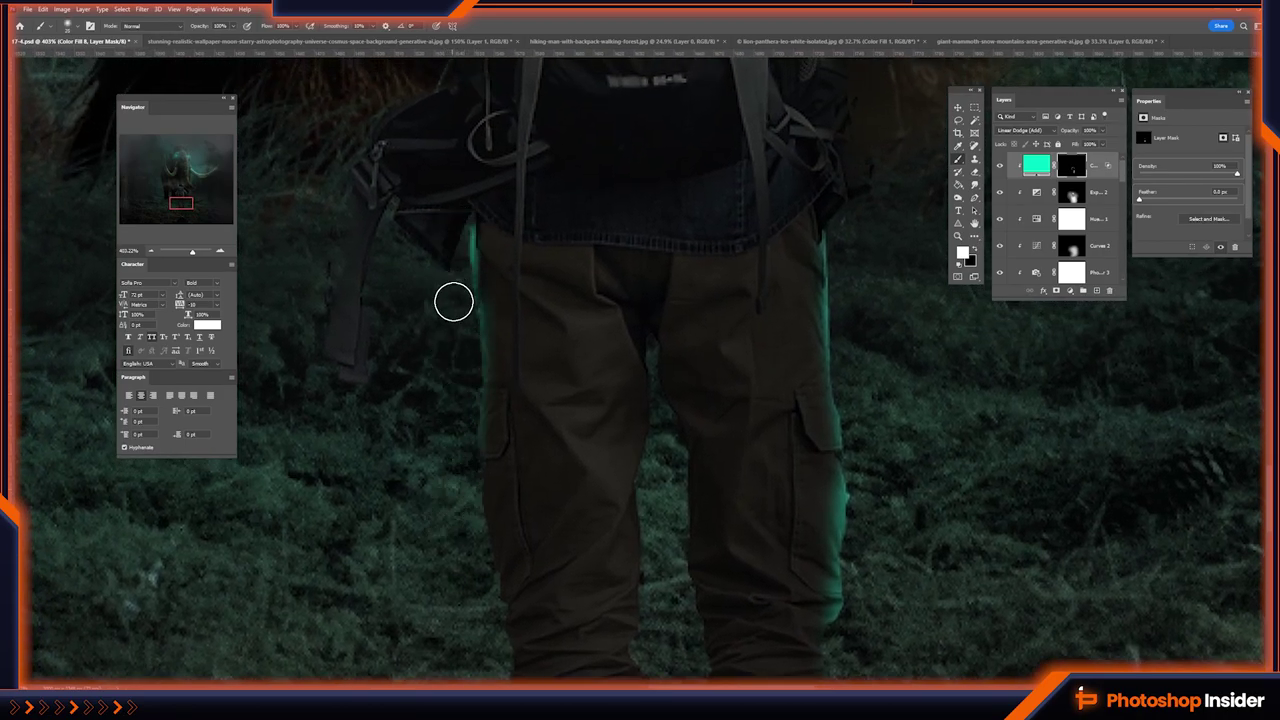
scroll(455, 340, "down", 3)
scroll(457, 330, "down", 1)
left_click_drag(457, 280, 488, 487)
left_click_drag(478, 432, 527, 649)
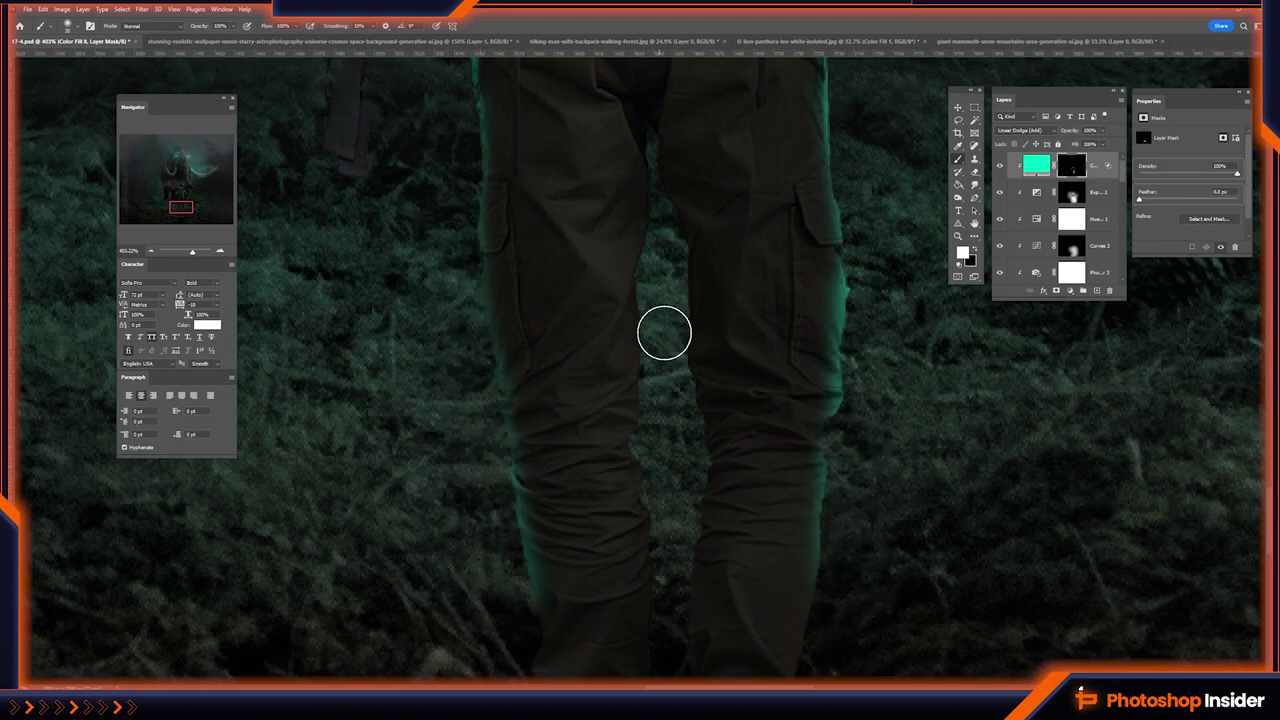
scroll(664, 333, "up", 2)
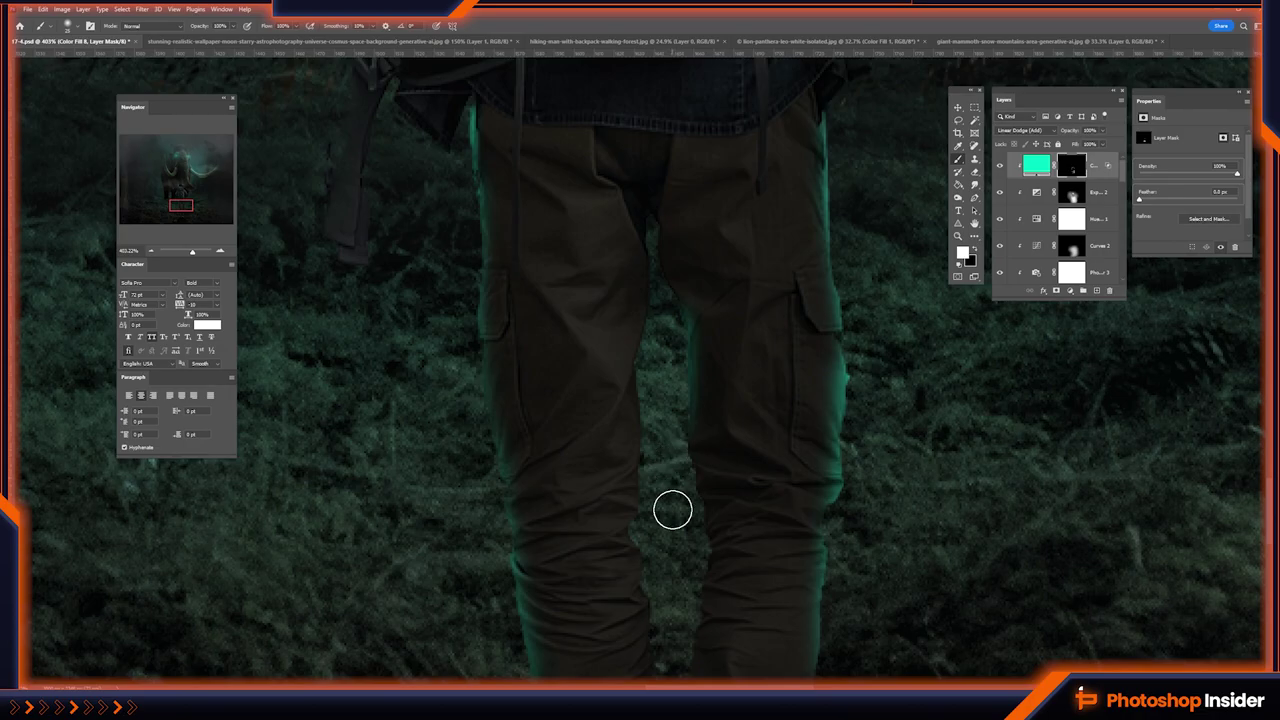
- Paint teal glow down the legs' inner edges, then return the view to 100%
left_click_drag(651, 326, 675, 525)
left_click_drag(609, 320, 651, 537)
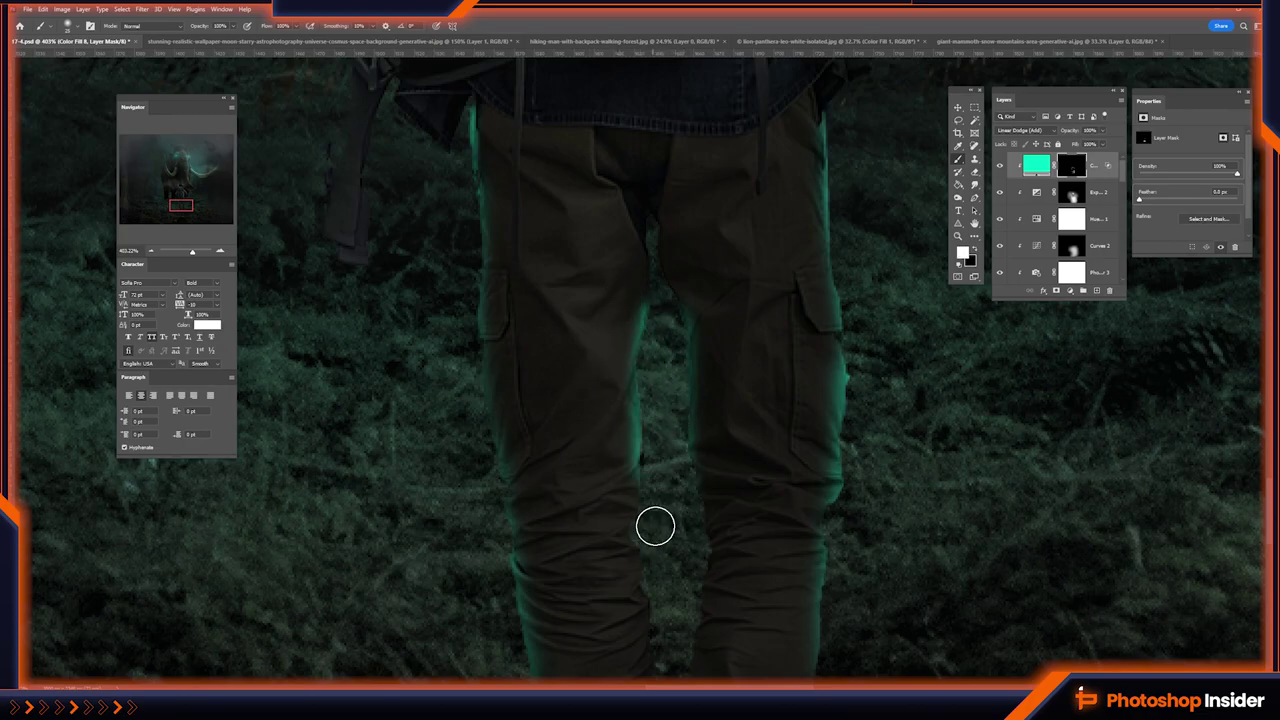
scroll(673, 631, "down", 10)
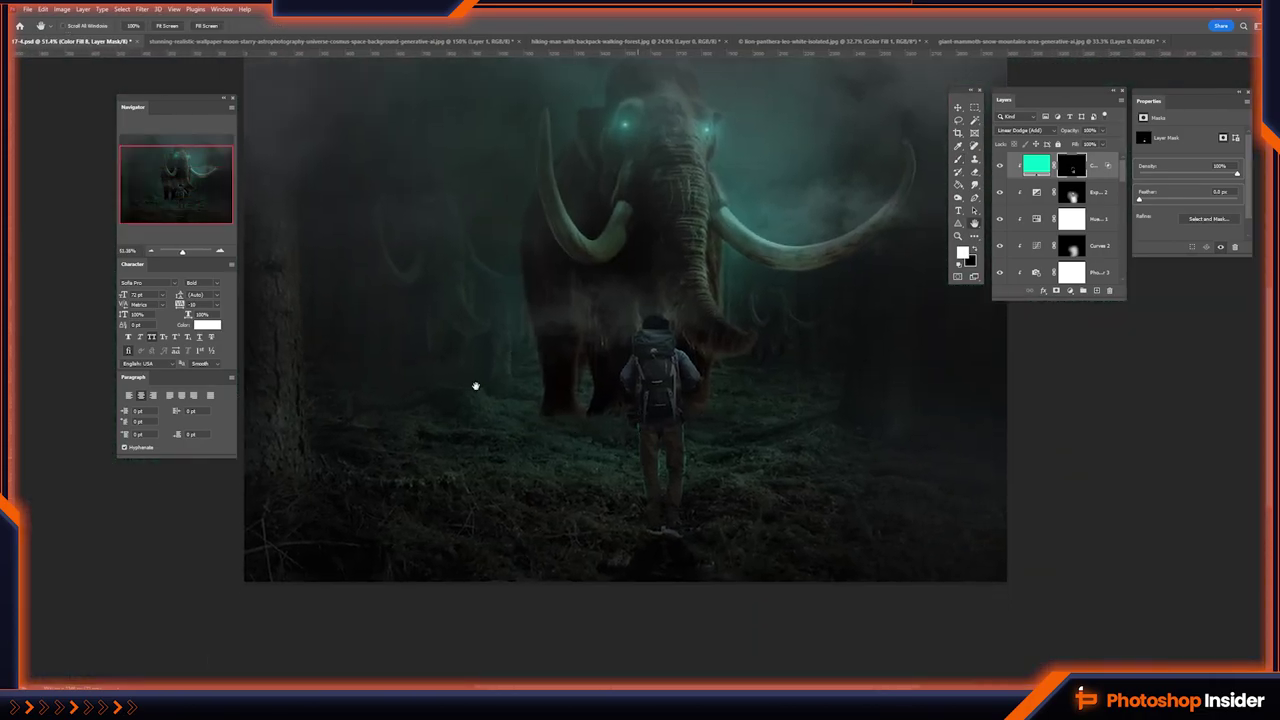
double_click(221, 253)
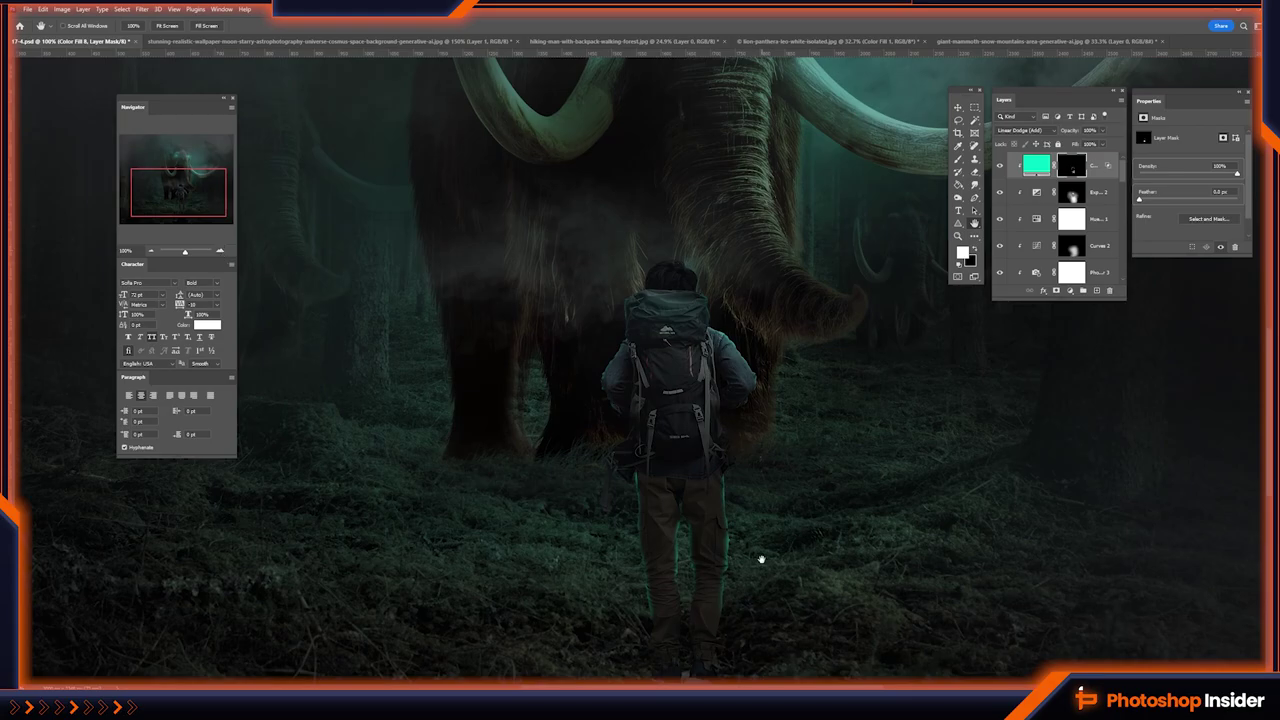
- Paint teal rim light along the hiker's hair edge with a larger white brush
scroll(760, 552, "up", 3)
key("b")
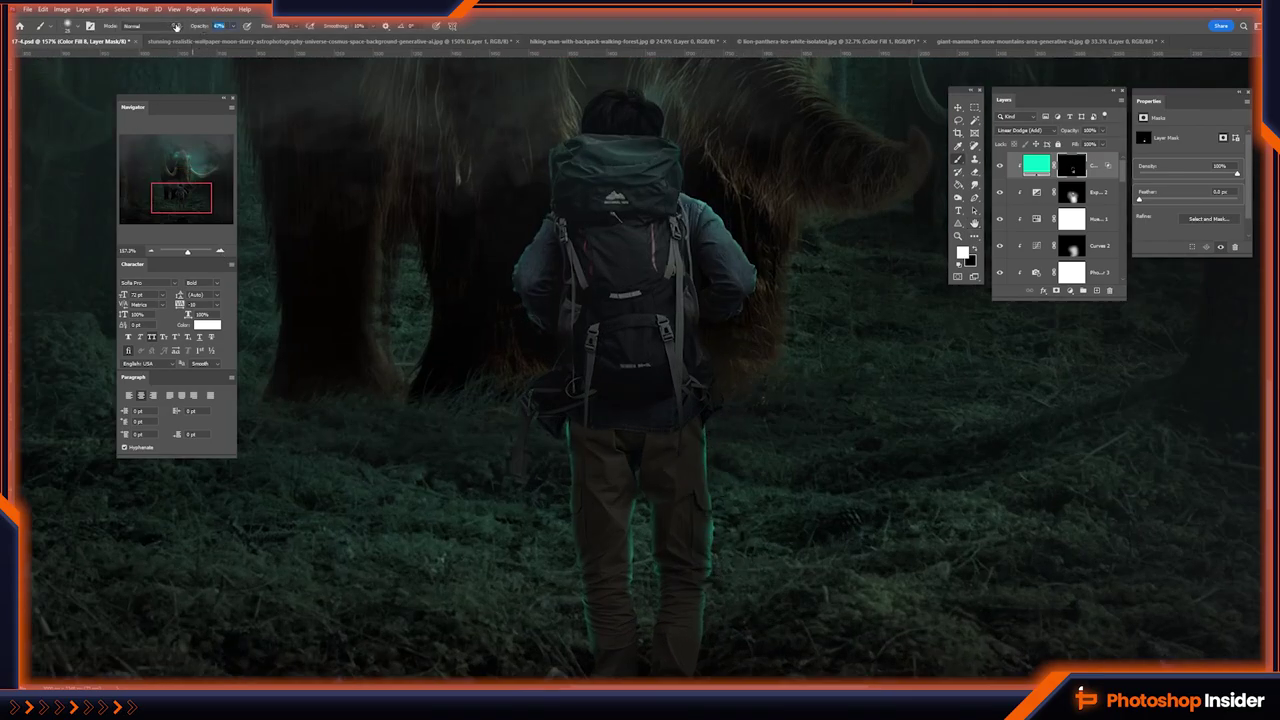
key("x")
key("bracketright")
key("bracketright")
key("bracketright")
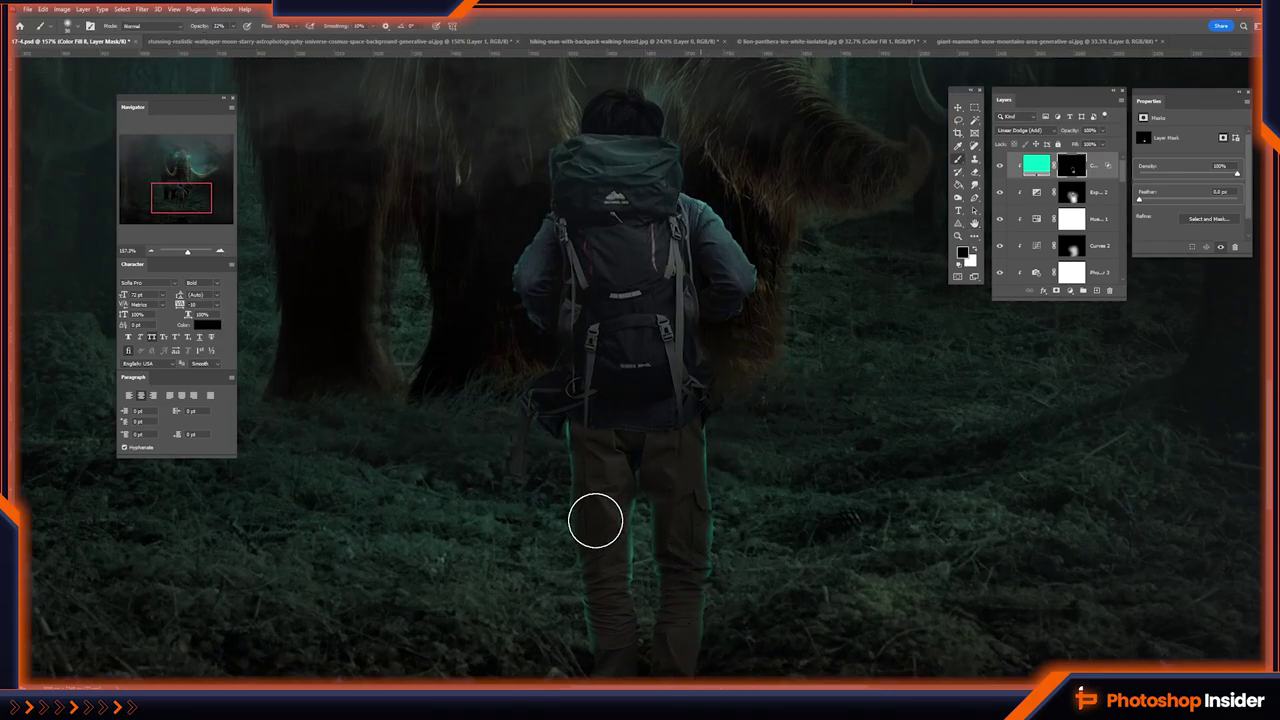
left_click_drag(654, 619, 683, 552)
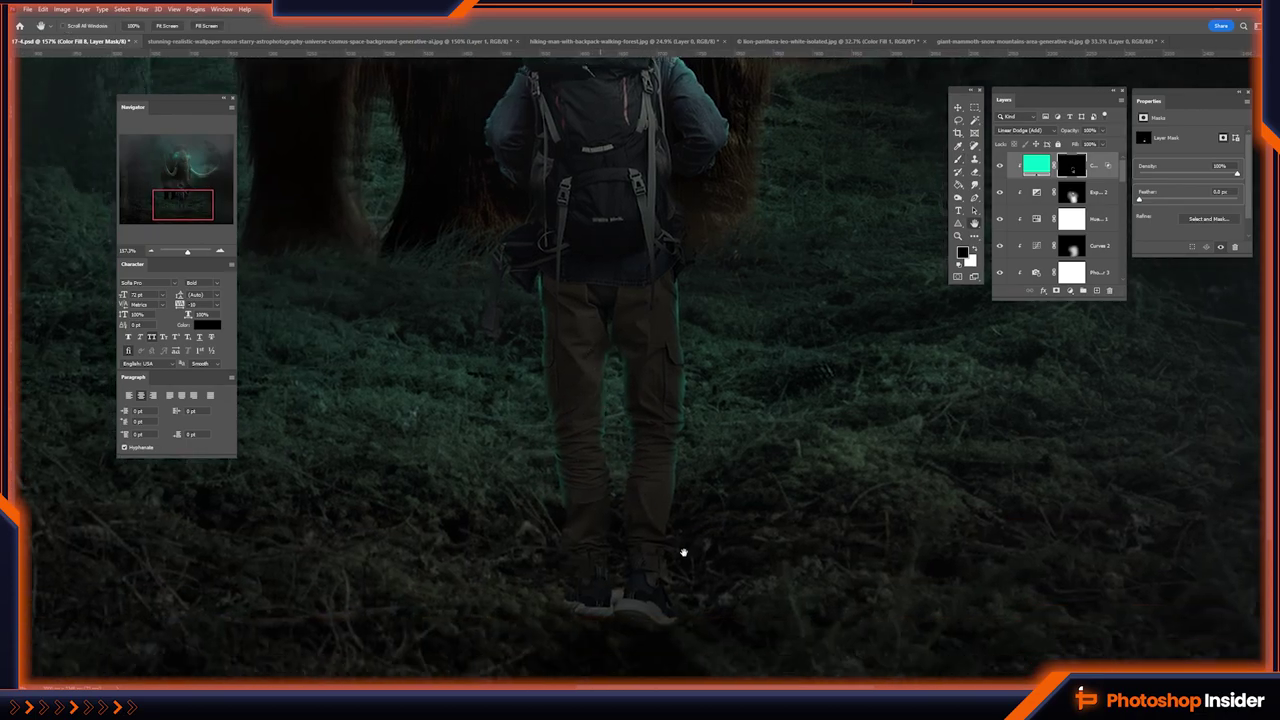
key("x")
scroll(698, 511, "up", 3)
scroll(697, 514, "up", 2)
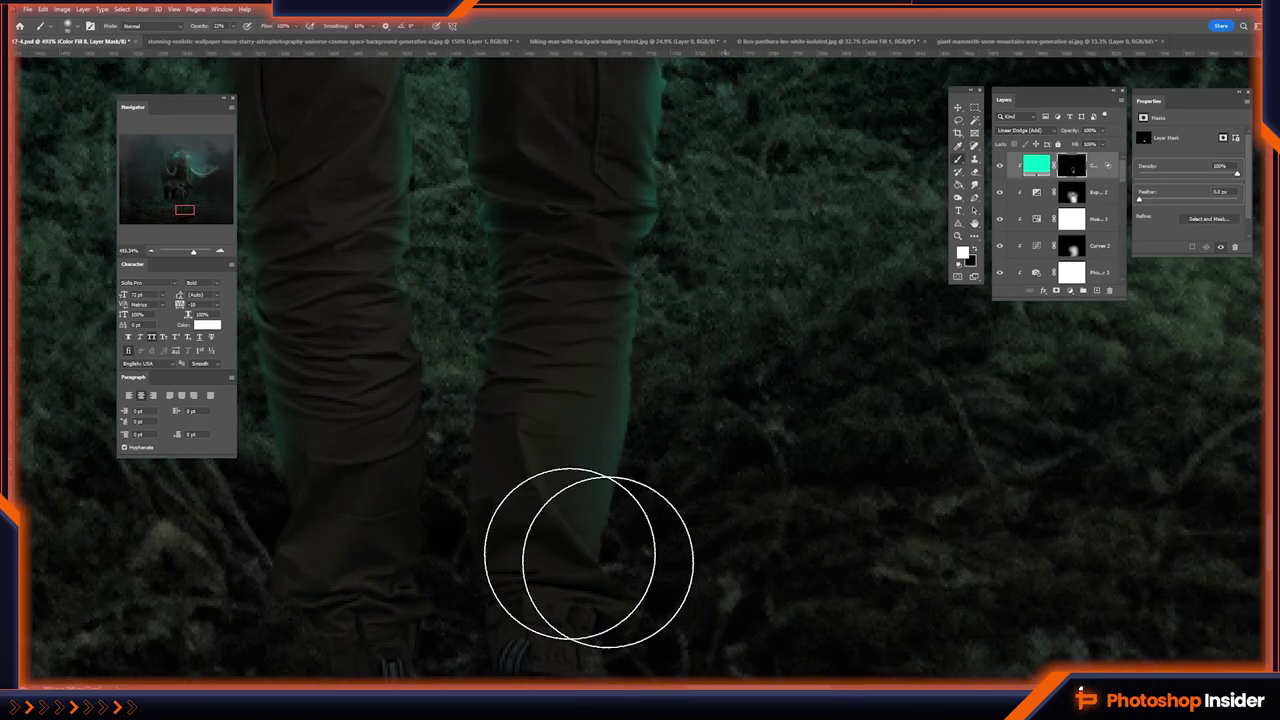
scroll(563, 549, "up", 5)
scroll(829, 531, "up", 5)
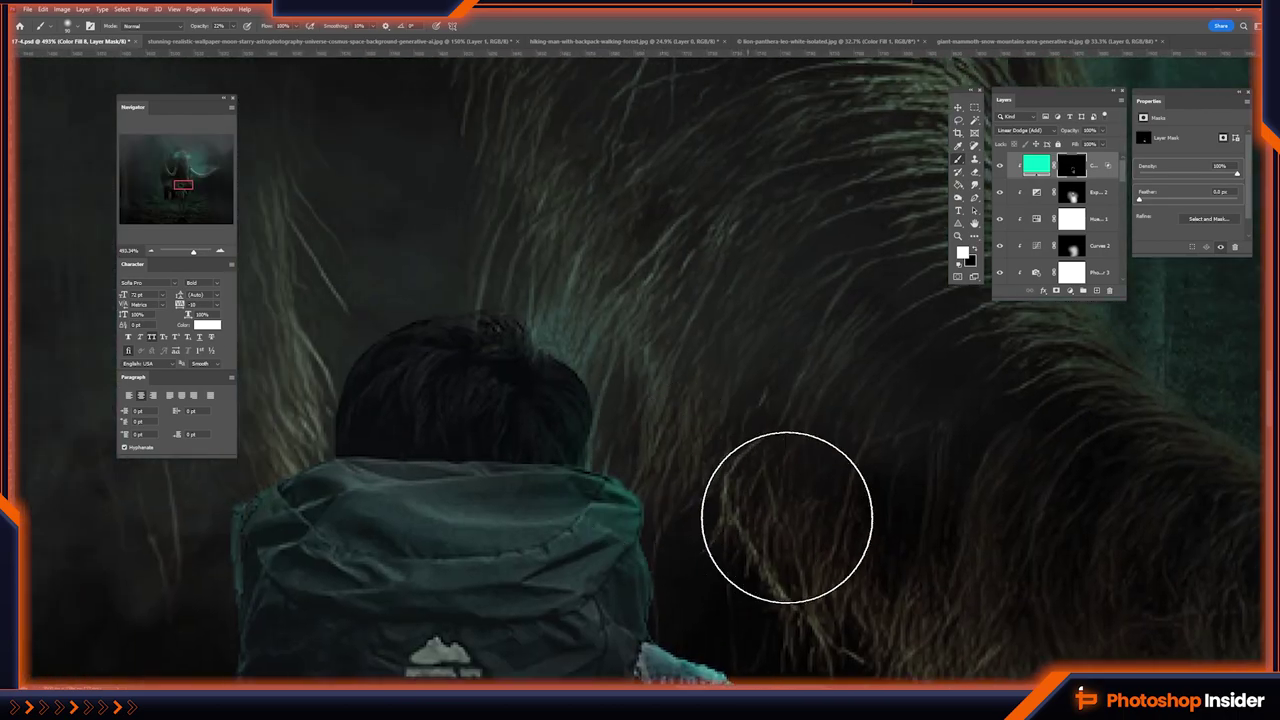
scroll(564, 495, "left", 3)
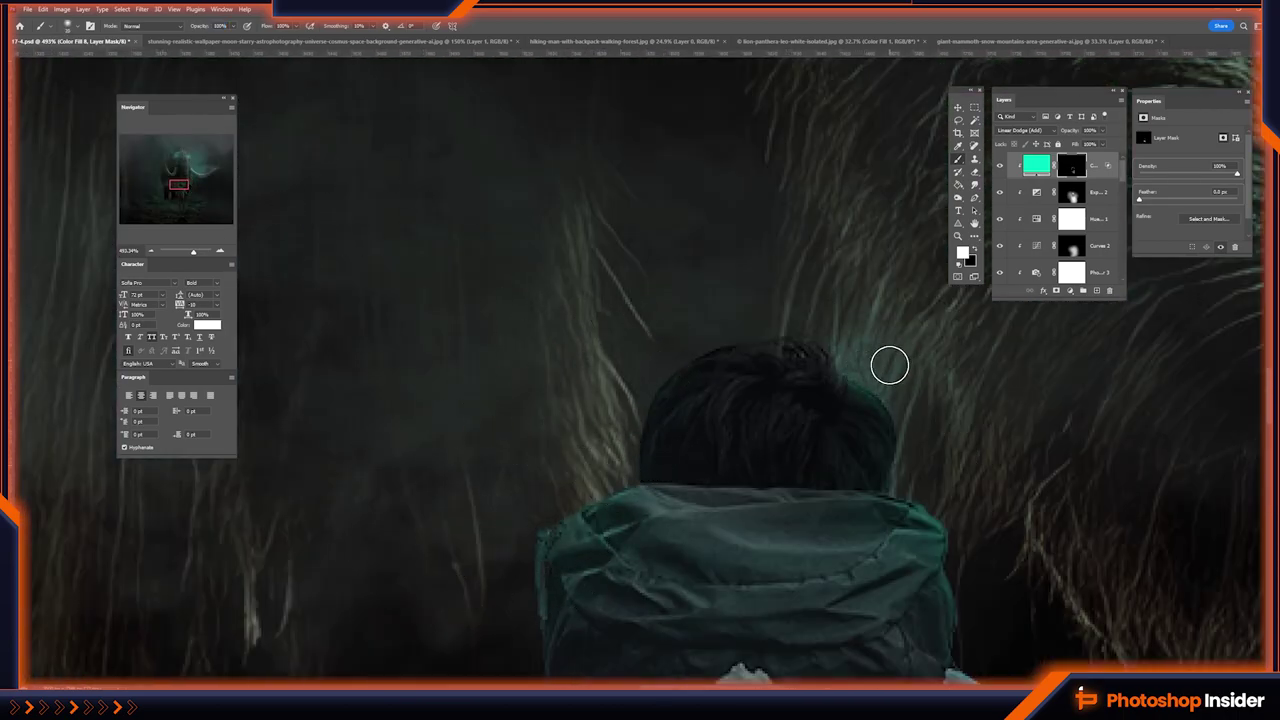
mouse_move(680, 350)
left_mouse_down()
mouse_move(660, 425)
mouse_move(591, 472)
left_mouse_up()
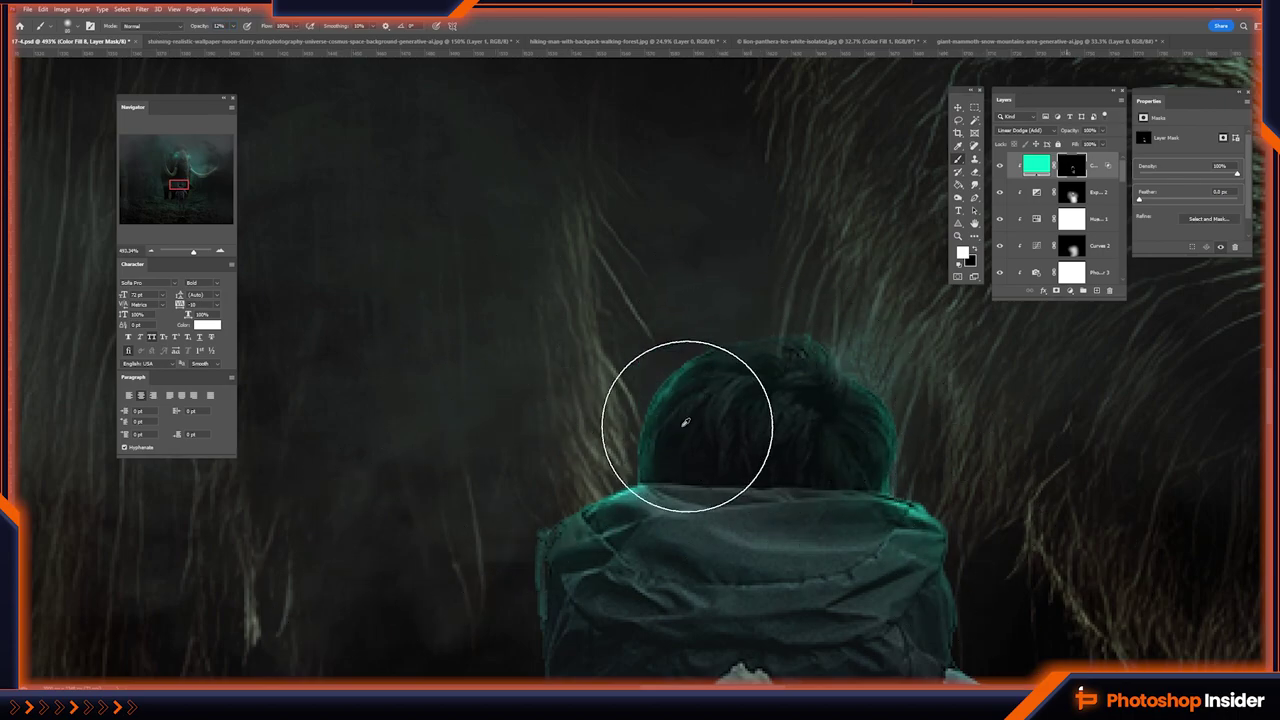
- Zoom out to 50% and recentre so the whole mammoth scene is visible
key("ctrl+0")
left_click_drag(672, 500, 680, 408)
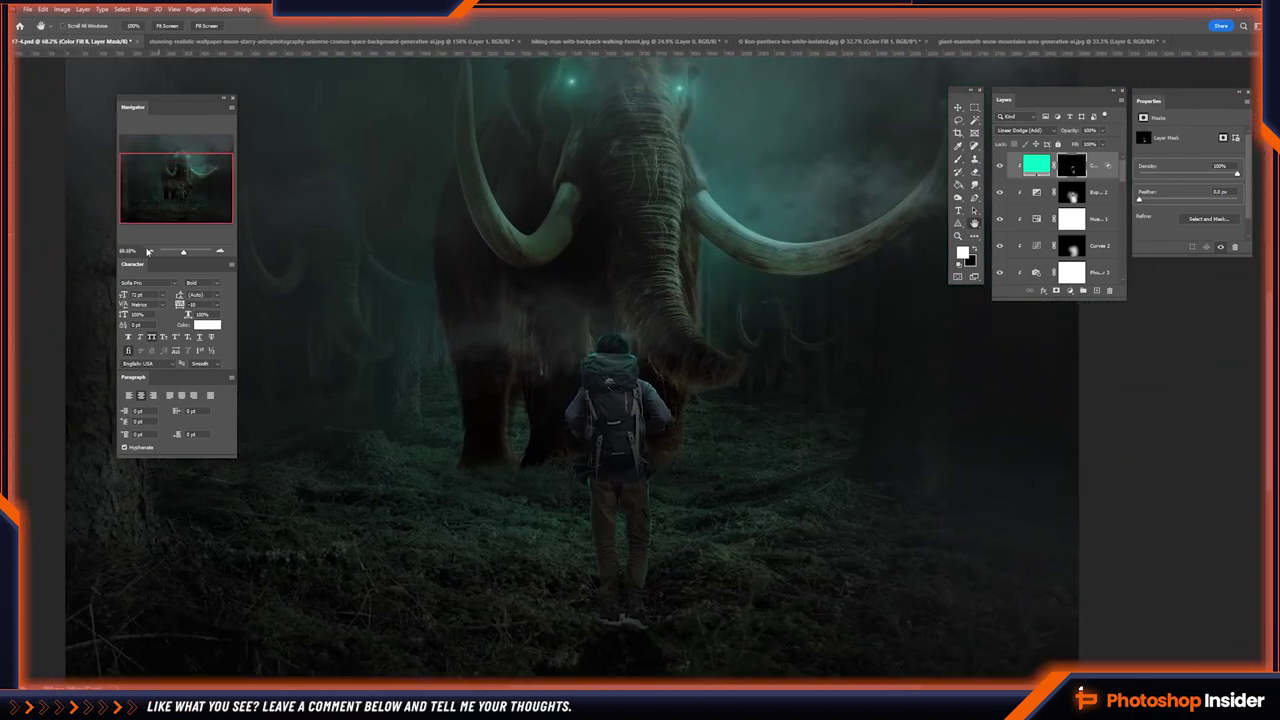
left_click(151, 251)
left_click(151, 252)
mouse_move(661, 459)
left_mouse_down()
mouse_move(586, 506)
mouse_move(789, 426)
mouse_move(775, 426)
left_mouse_up()
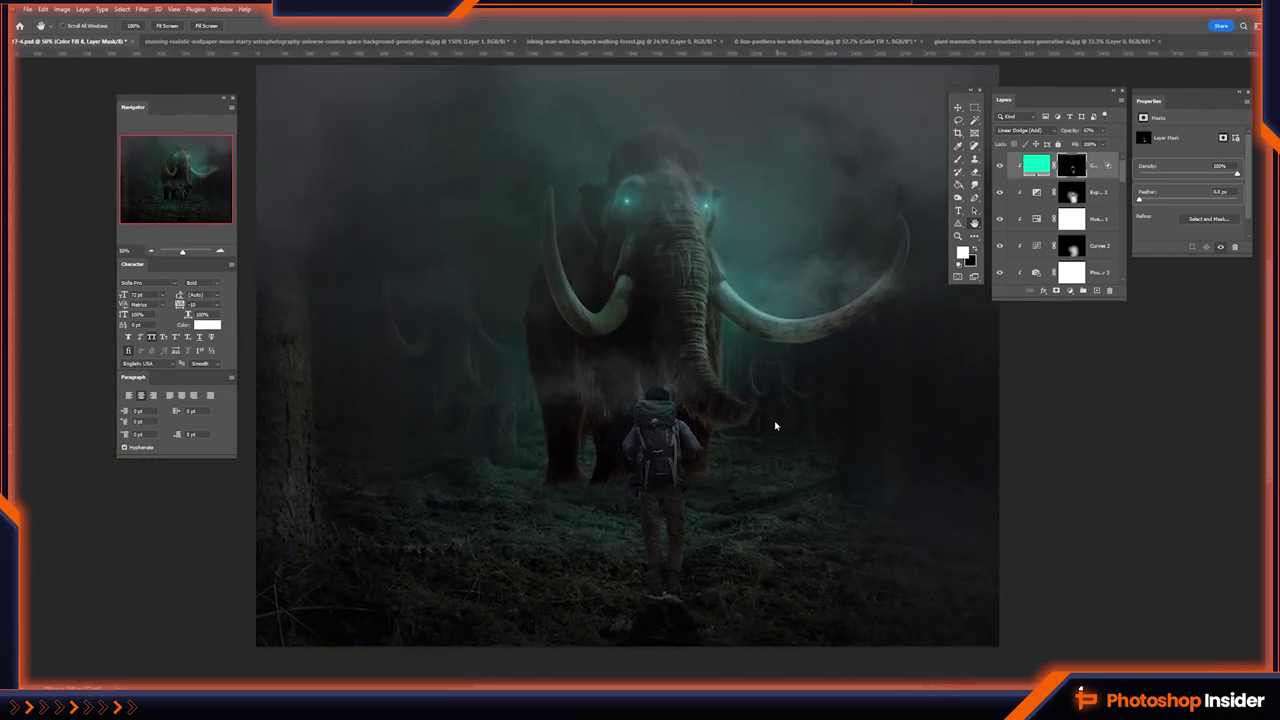
- Group the scene layers, merge a copy of the group, and duplicate the merged layer
scroll(1077, 258, "down", 3)
scroll(1080, 266, "down", 3)
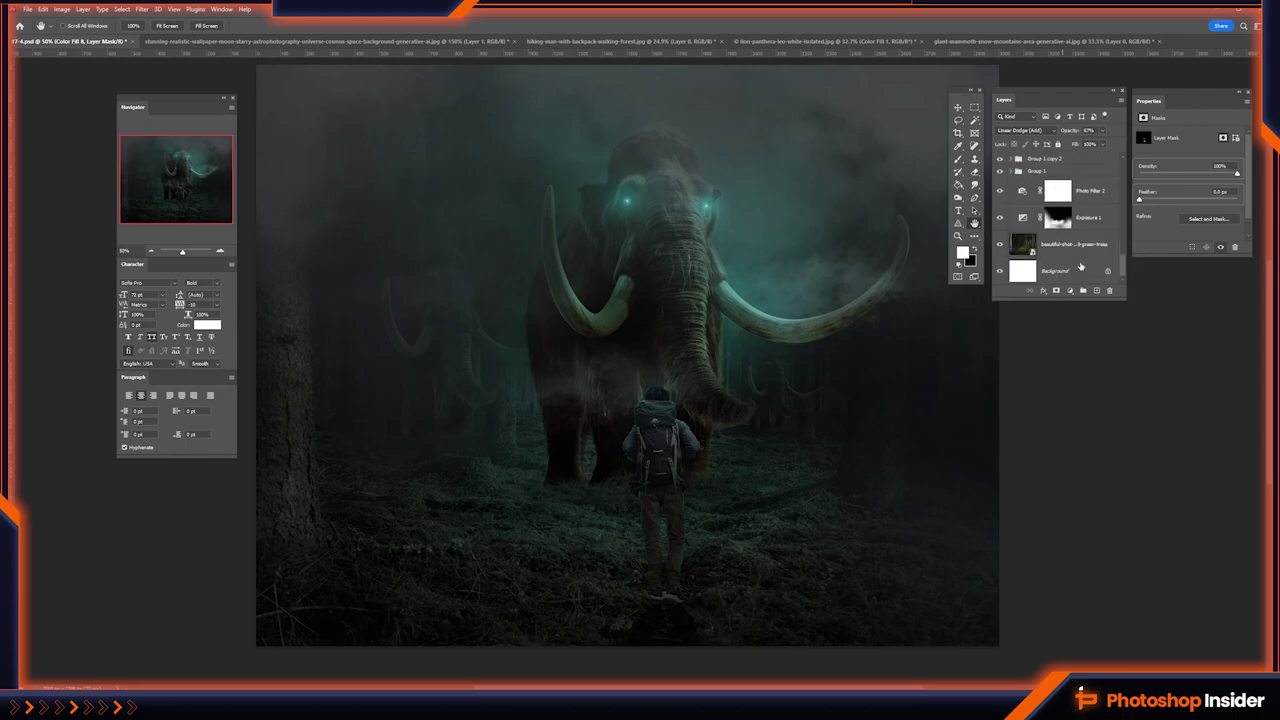
left_click(1075, 252, "shift")
key("ctrl+g")
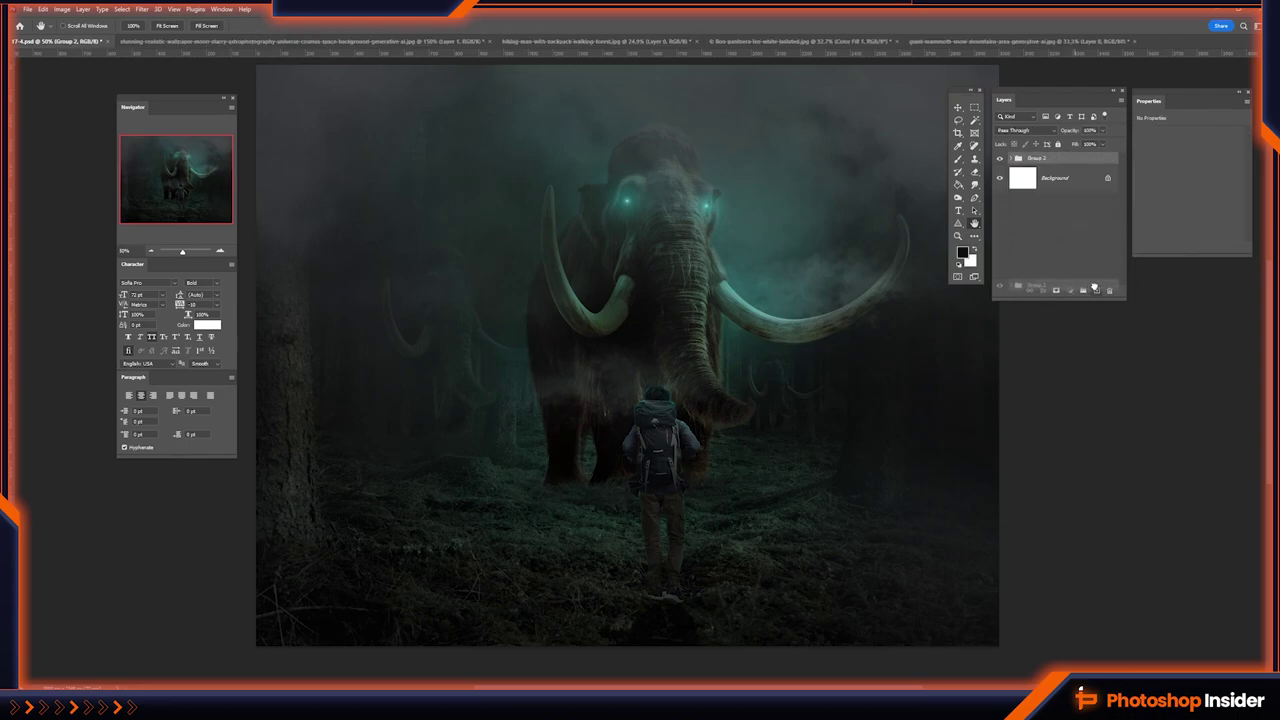
key("ctrl+j")
right_click(1058, 160)
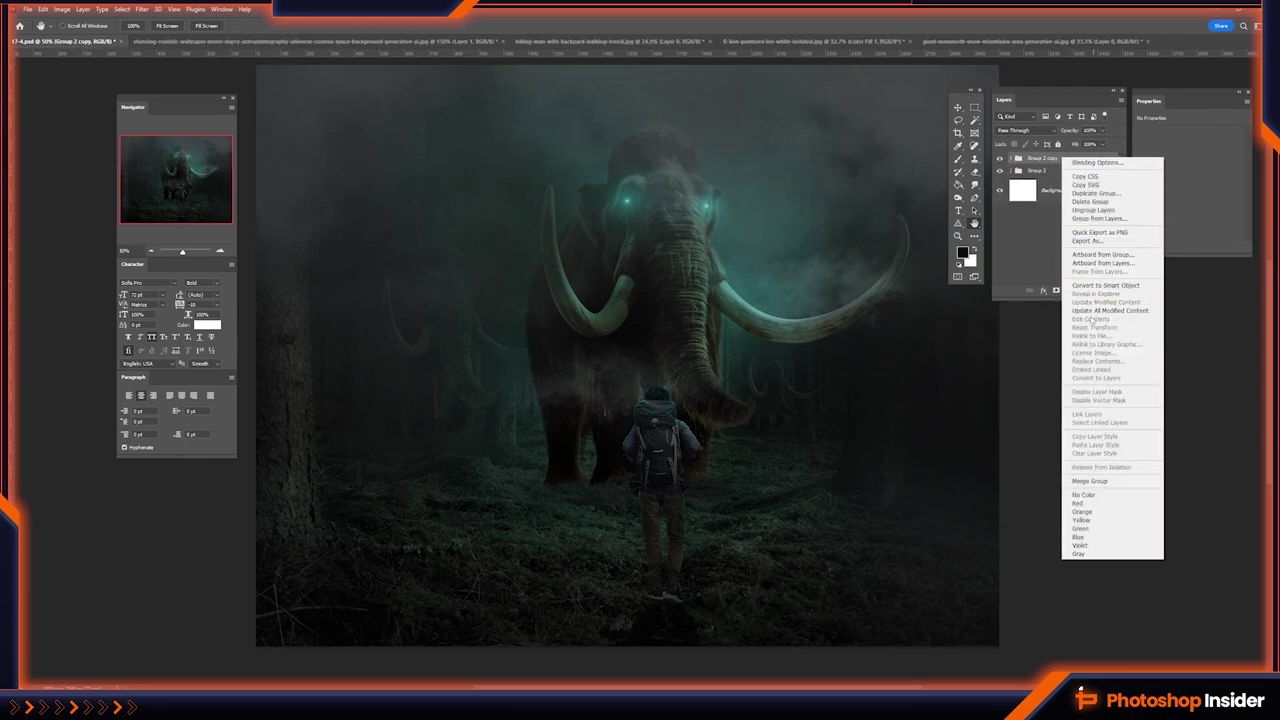
left_click(1090, 481)
key("ctrl+j")
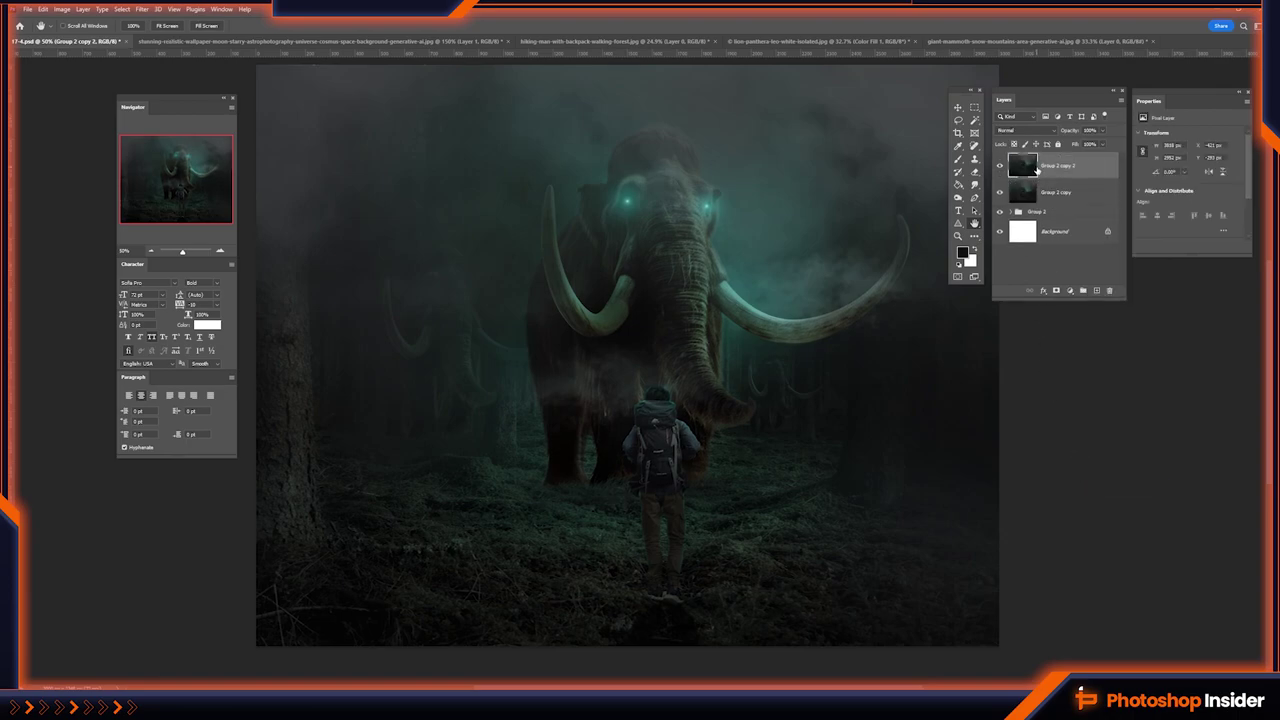
- Apply a 6.4 px Gaussian Blur to the duplicated scene layer
left_click(143, 10)
mouse_move(150, 137)
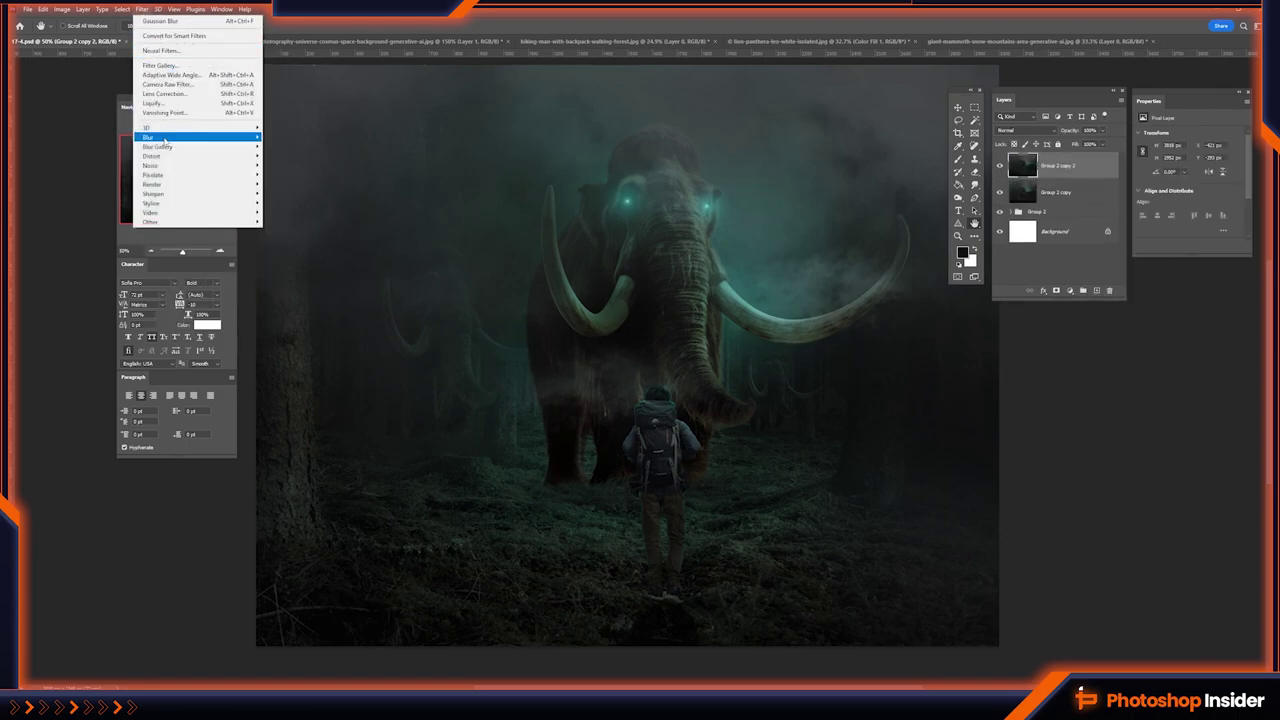
left_click(288, 172)
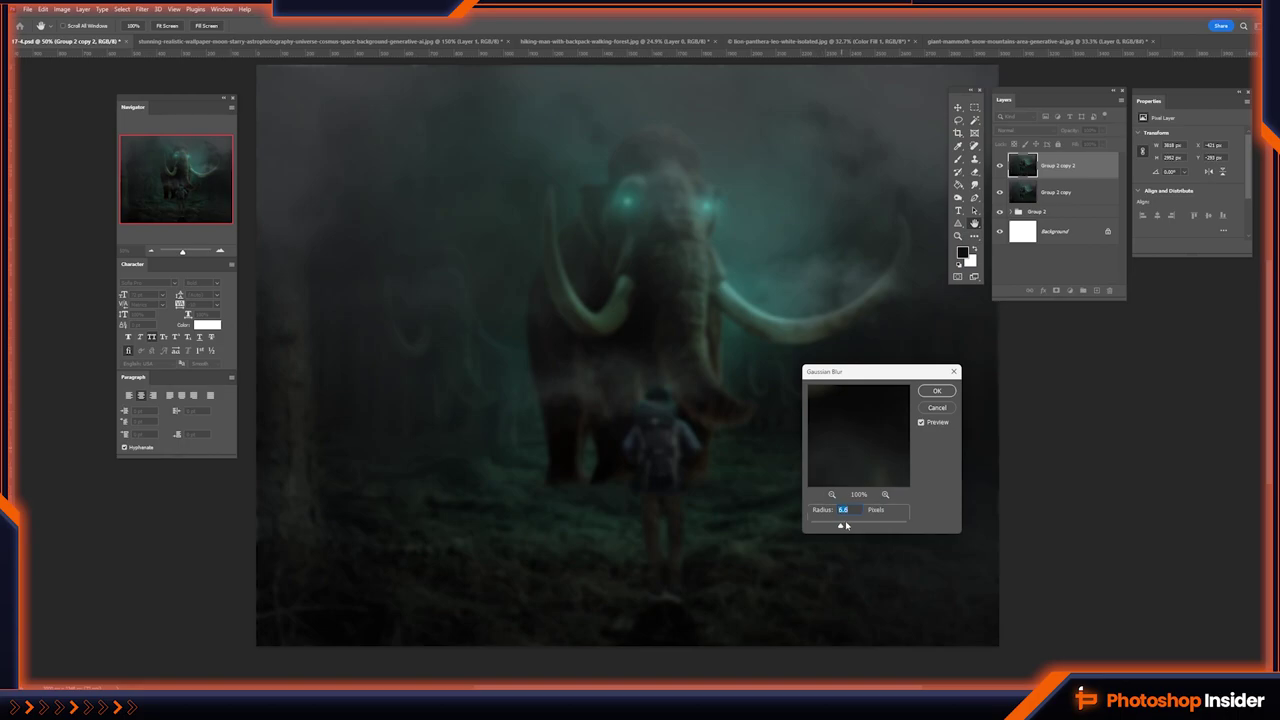
left_click(941, 390)
- Erase the blur over the mammoth, hiker and left grass with a 1400 px soft brush
key("b")
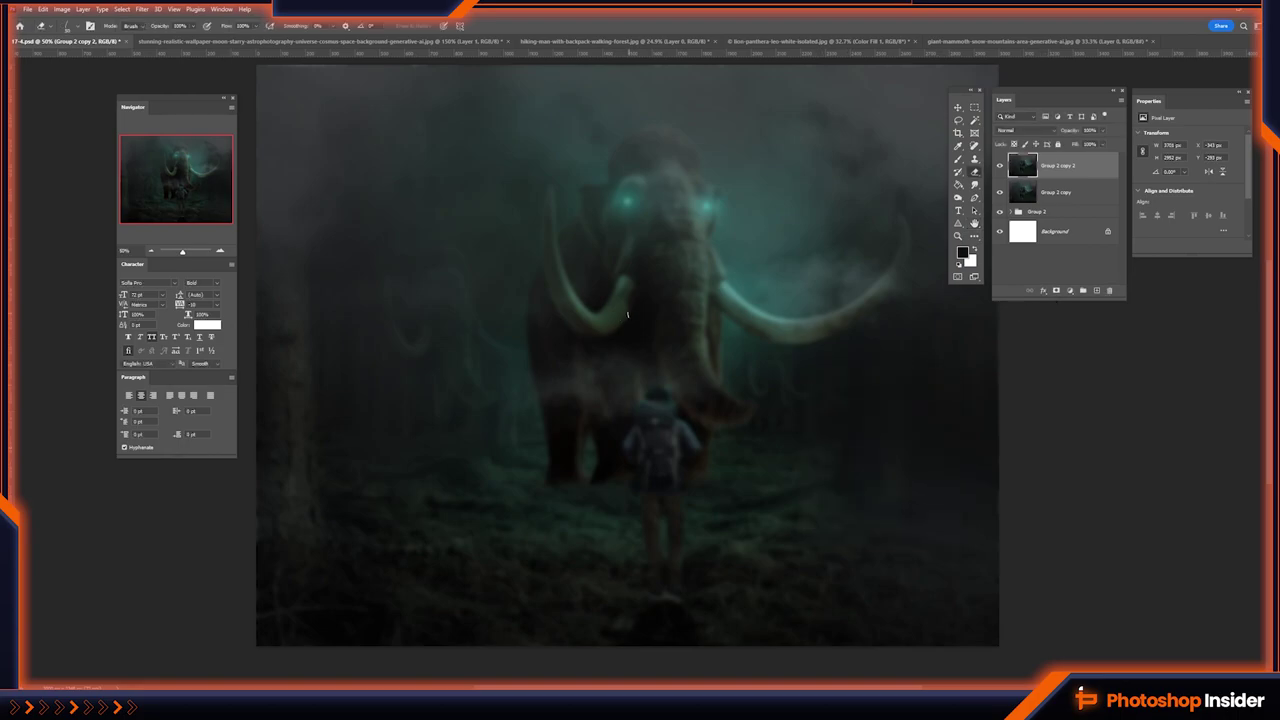
left_click(70, 27)
left_click(127, 513)
mouse_move(663, 306)
left_mouse_down()
mouse_move(643, 240)
mouse_move(662, 428)
mouse_move(646, 391)
left_mouse_up()
left_click_drag(520, 386, 537, 391)
key("bracketleft")
key("bracketleft")
key("bracketleft")
key("h")
mouse_move(657, 220)
left_mouse_down()
mouse_move(664, 337)
mouse_move(617, 315)
left_mouse_up()
key("bracketright")
key("bracketright")
key("bracketright")
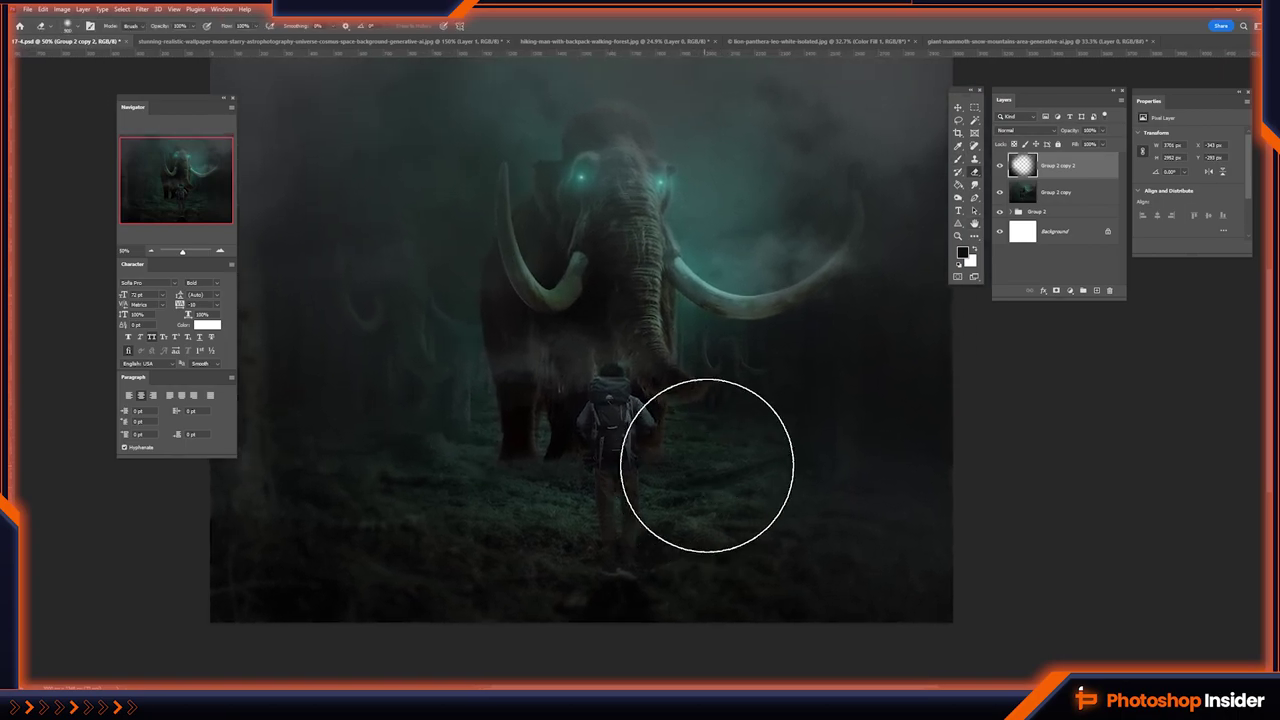
left_click_drag(597, 512, 437, 463)
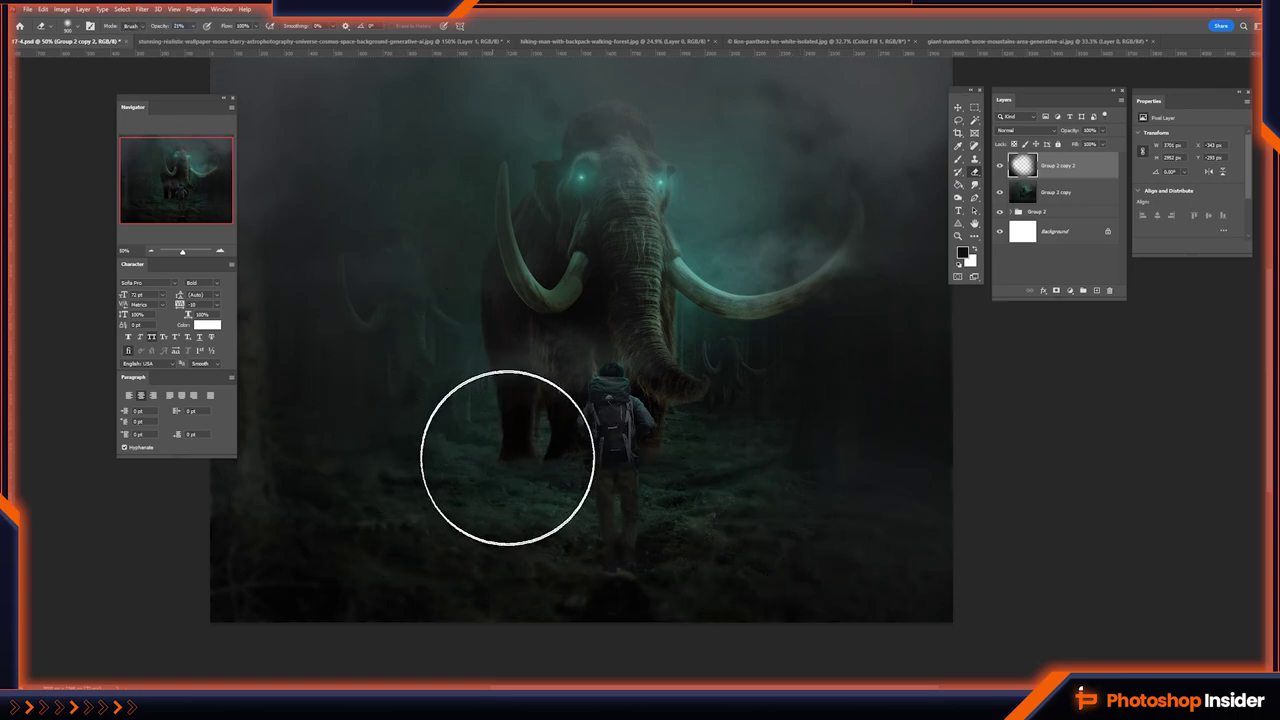
- Clear the fog right of the tree trunk, then group it with the Group 2 copy
key("h")
left_click_drag(606, 258, 654, 373)
key("e")
left_click_drag(725, 340, 773, 419)
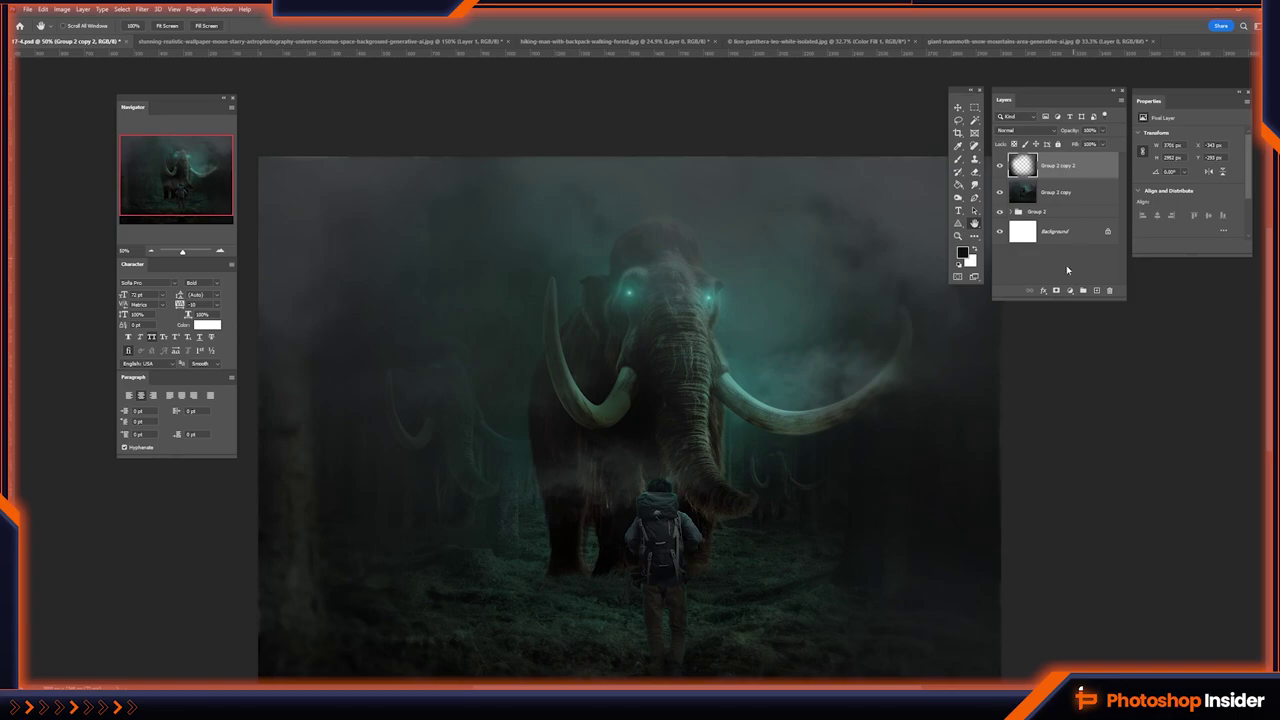
left_click(1058, 193)
key("ctrl+g")
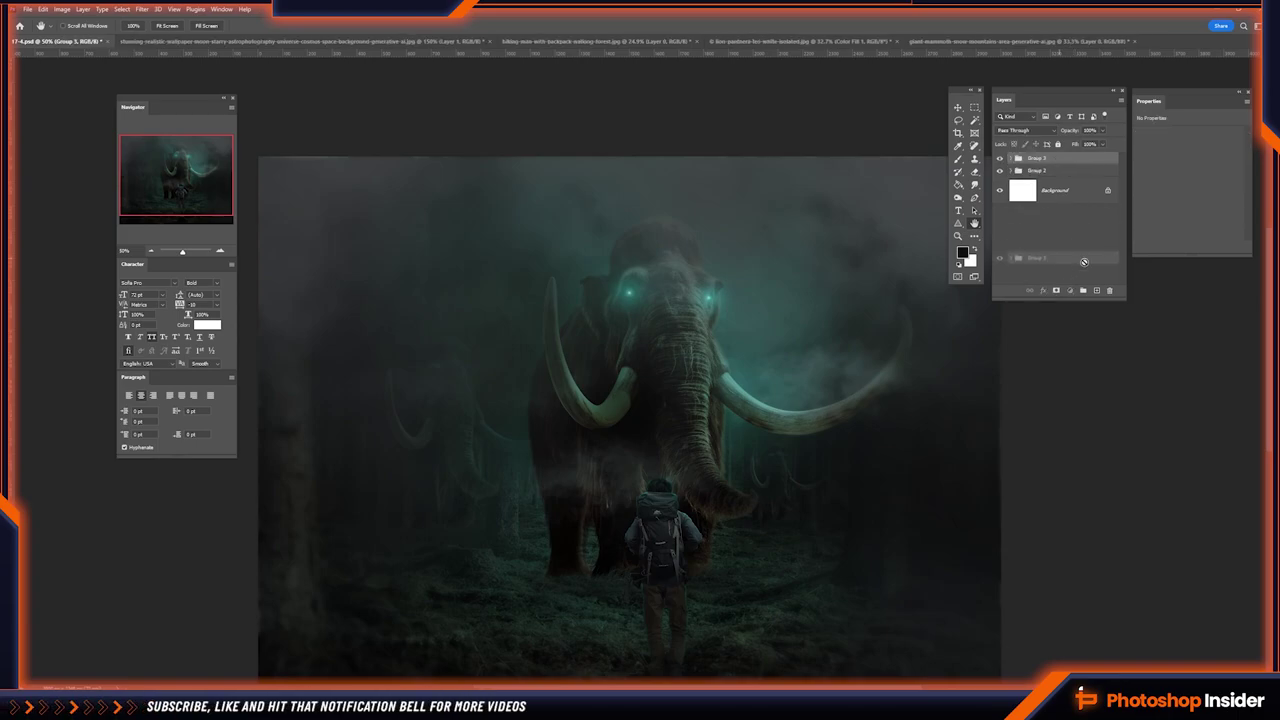
- Merge Group 3 copy and apply a Camera Raw Filter pass with Dehaze +17
right_click(1056, 159)
left_click(1082, 481)
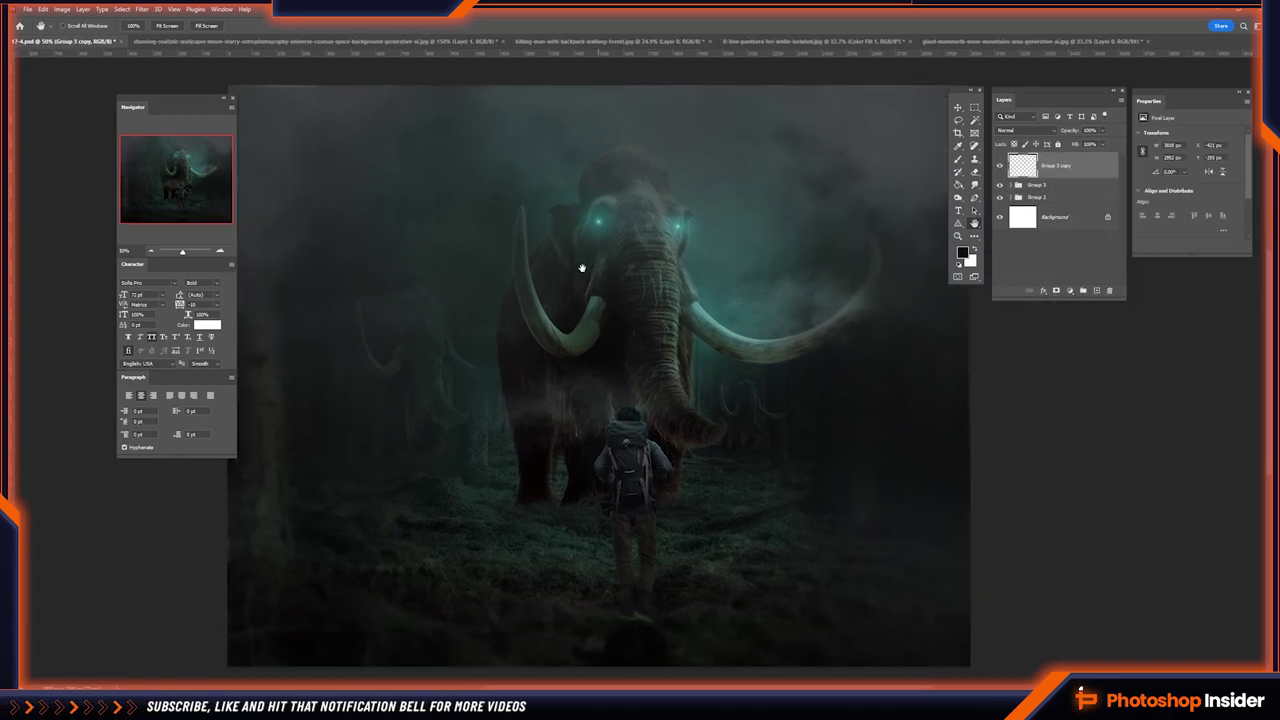
scroll(631, 317, "down", 2)
left_click(143, 9)
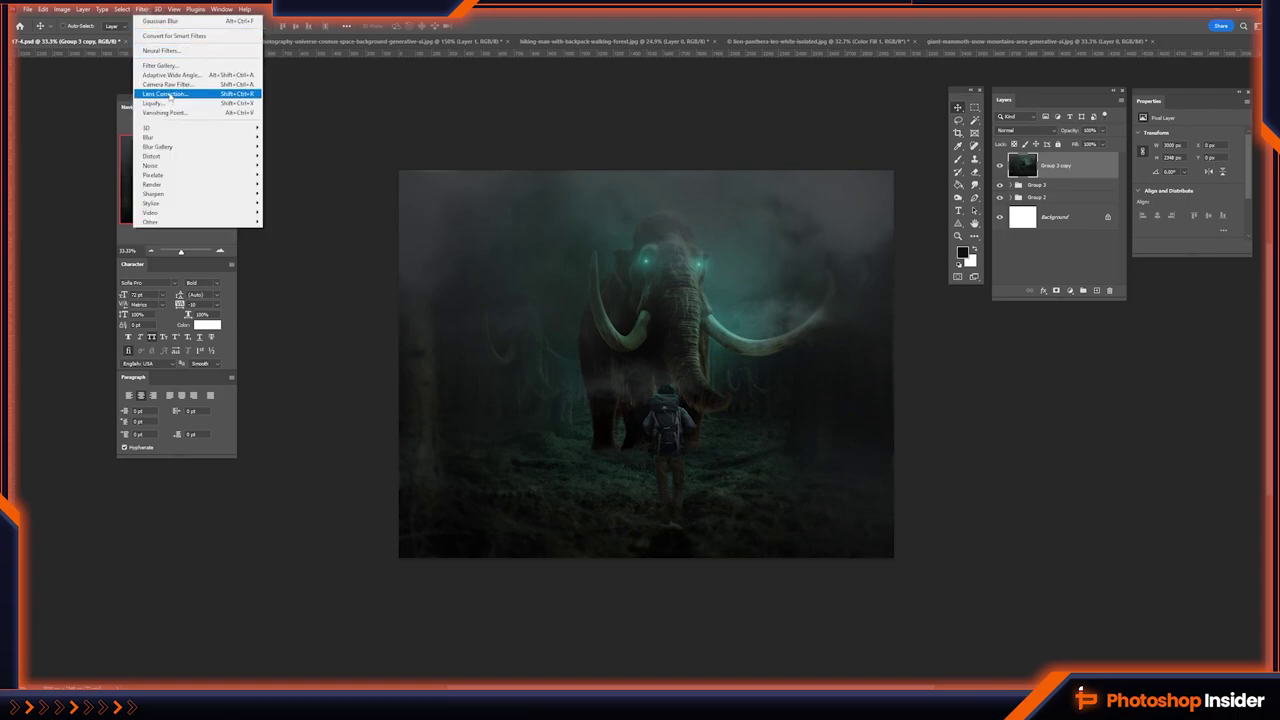
left_click(172, 86)
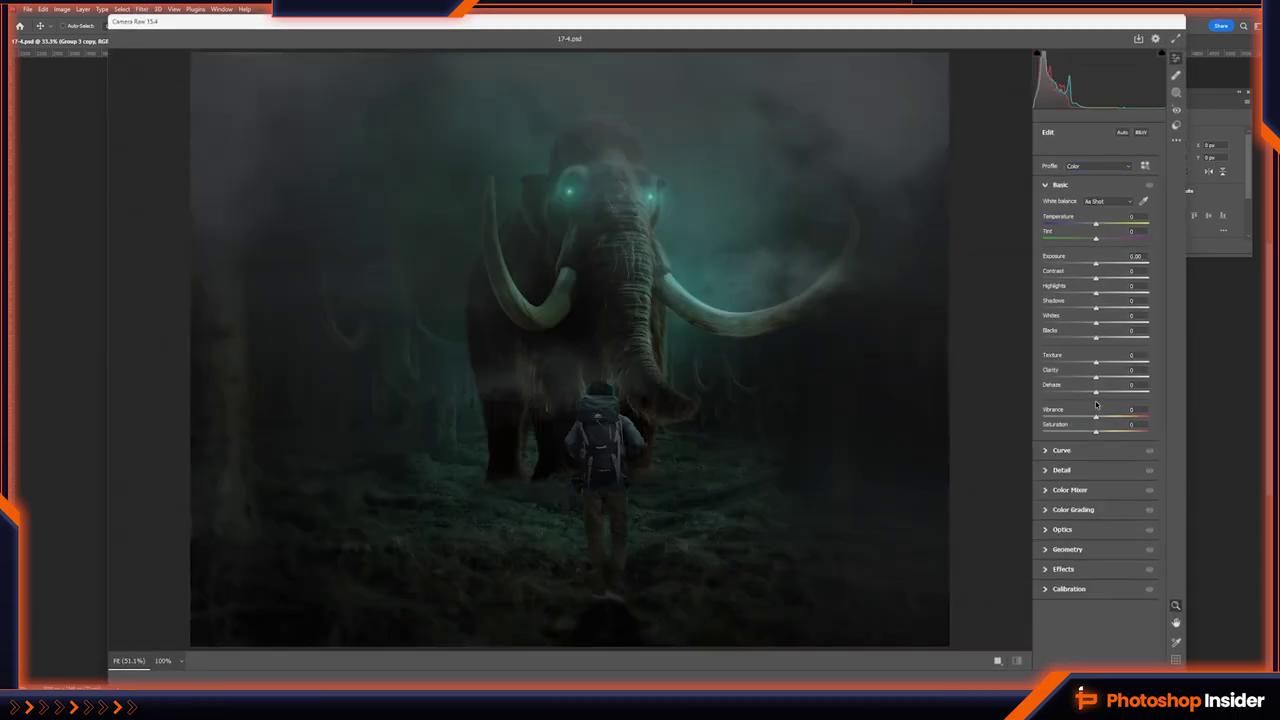
left_click_drag(1099, 394, 1106, 393)
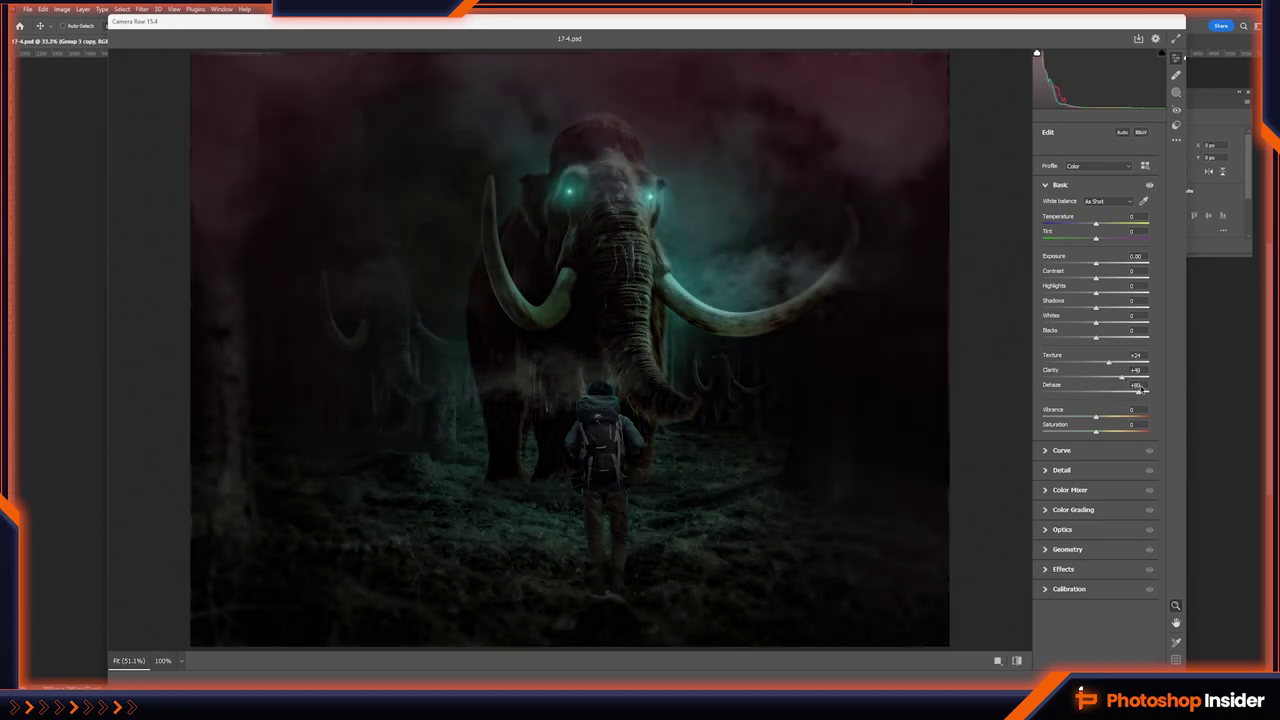
left_click(1046, 471)
key("Return")
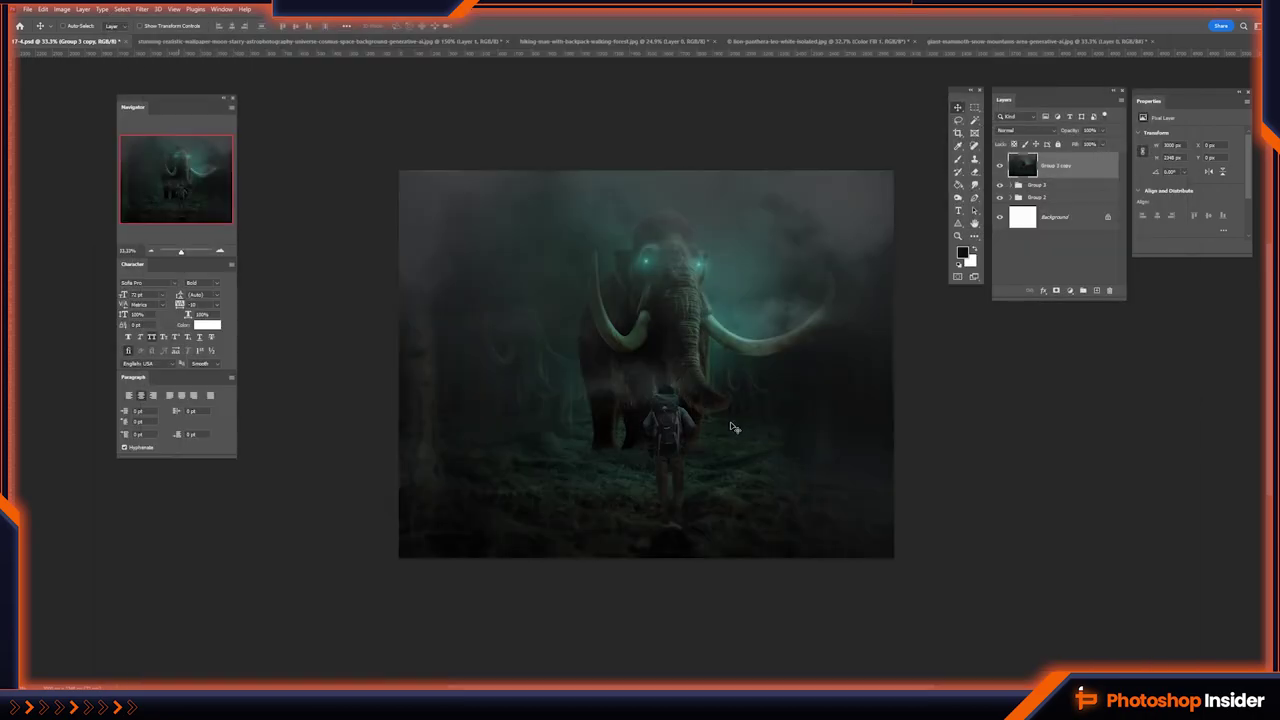
- Start a second Camera Raw pass, cooling the white balance slightly
left_click(142, 9)
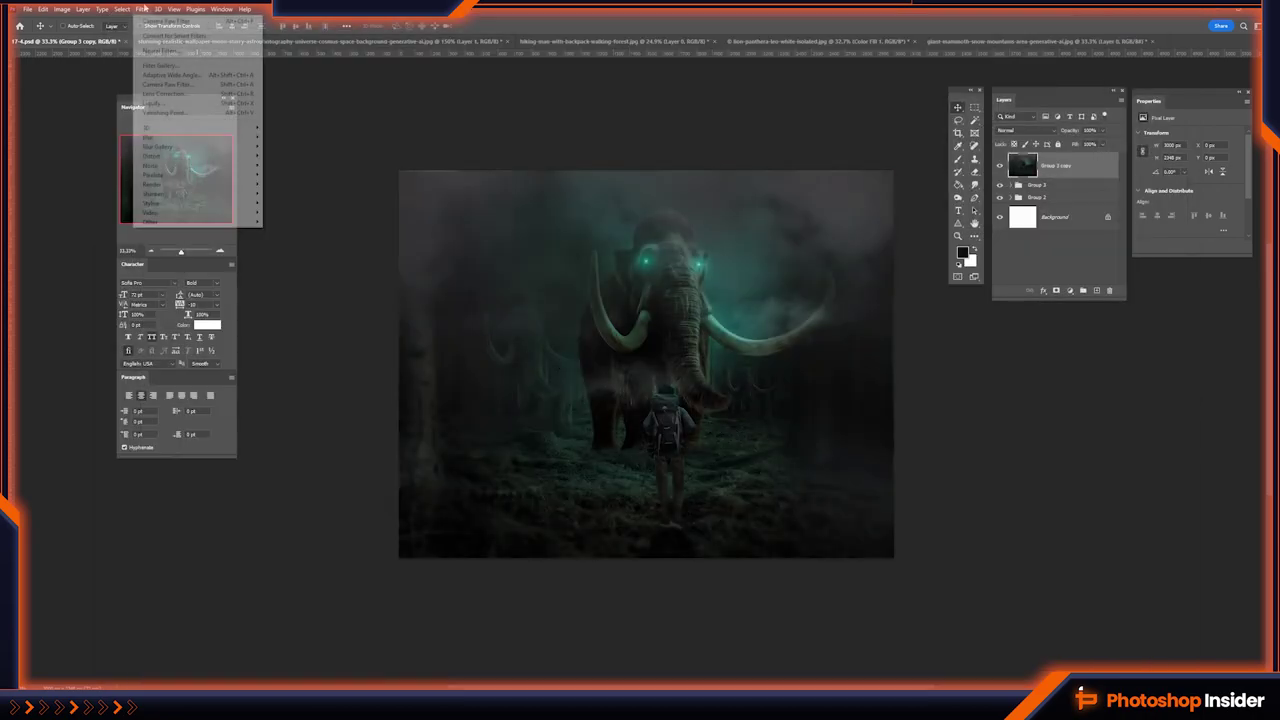
left_click(190, 77)
left_click_drag(1096, 223, 1122, 295)
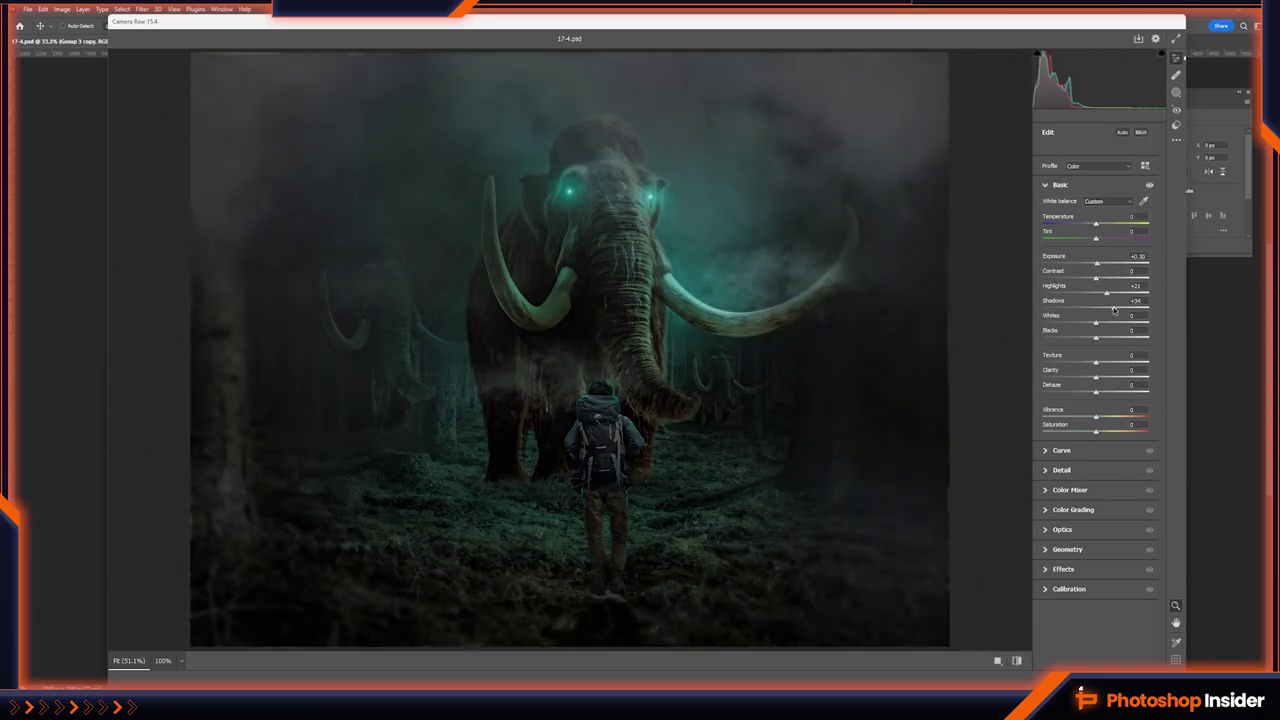